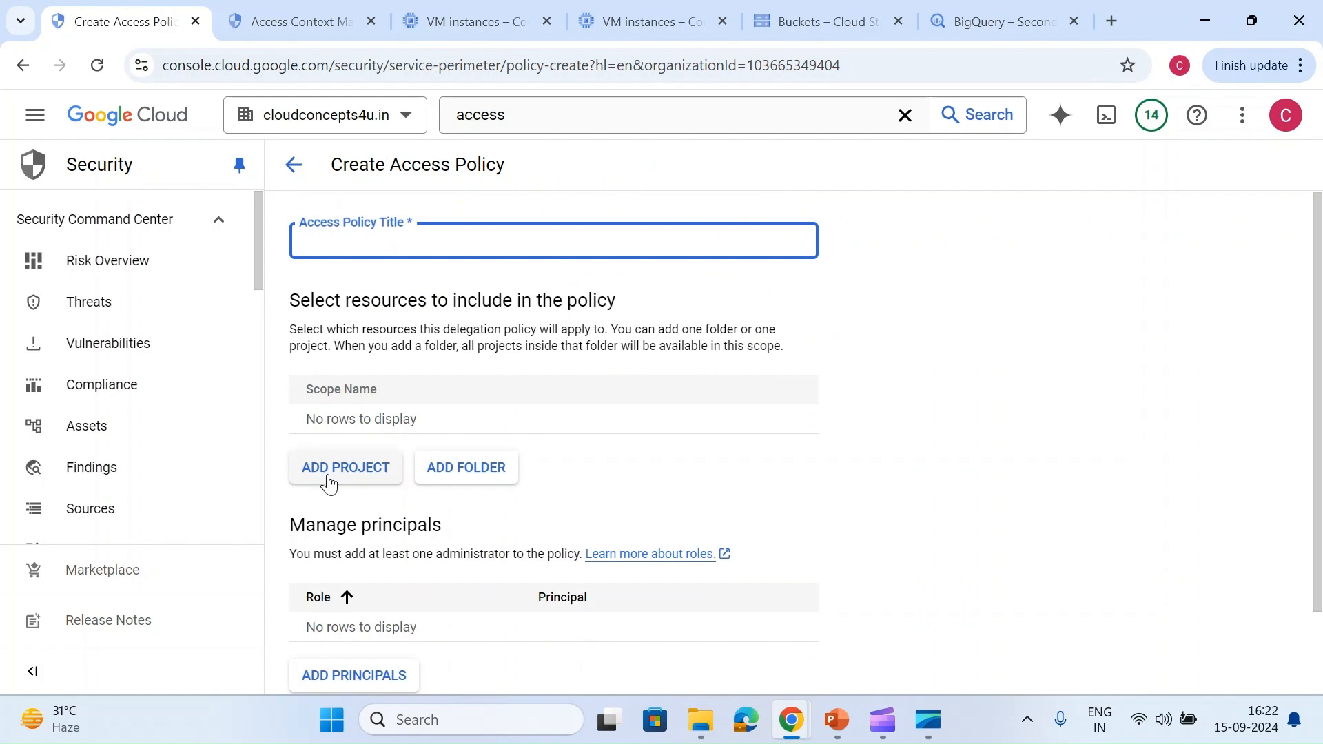
Look over the resource scope and principal settings of the new access policy form and leave without creating the policy
scroll(389, 446, down, 2)
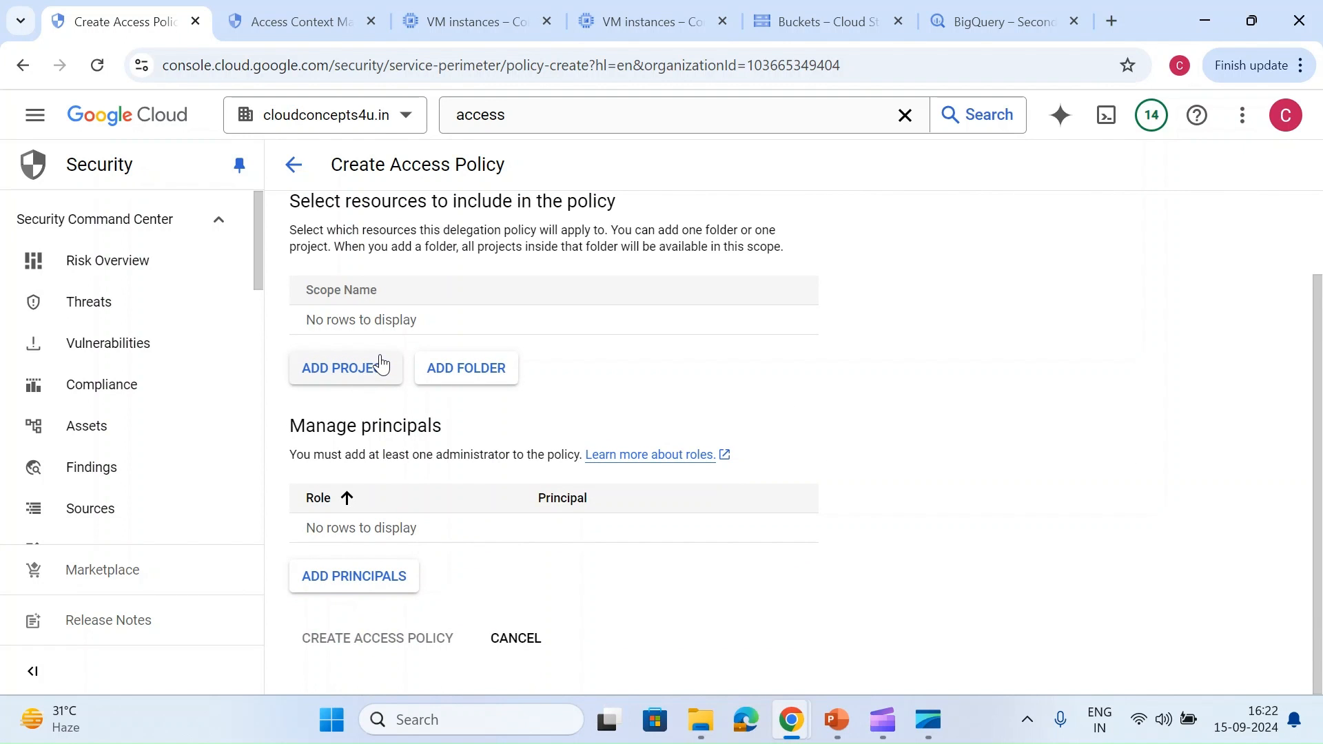
scroll(379, 364, up, 2)
scroll(379, 358, down, 2)
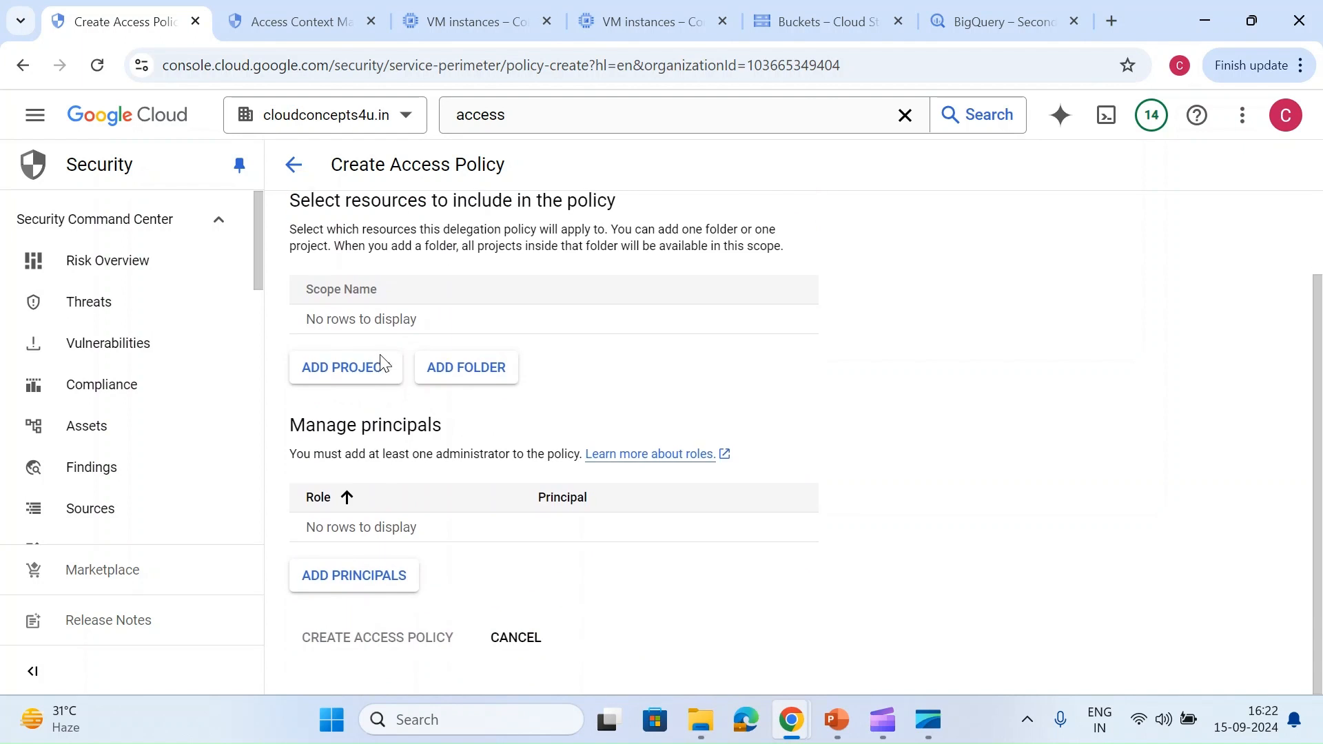
click(505, 642)
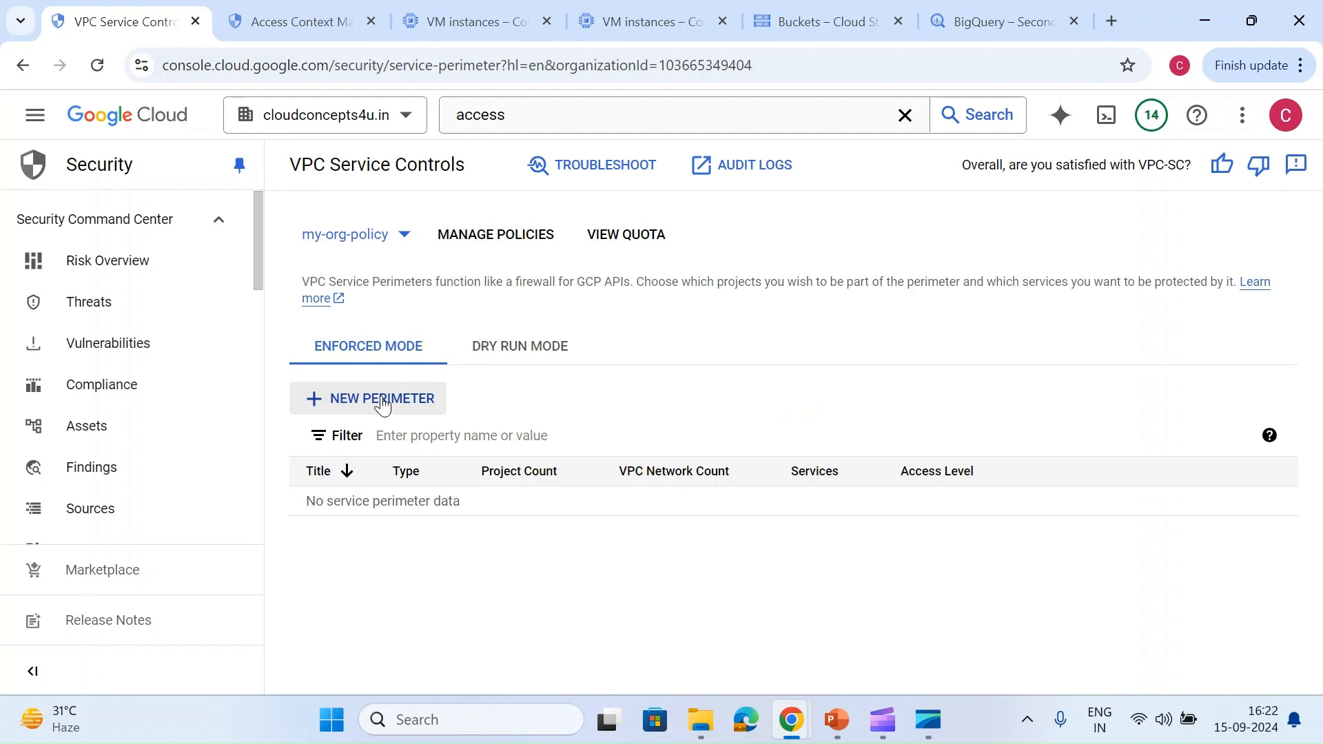
Start a new enforced-mode service perimeter under my-org-policy and check which access levels can be assigned to it
click(384, 405)
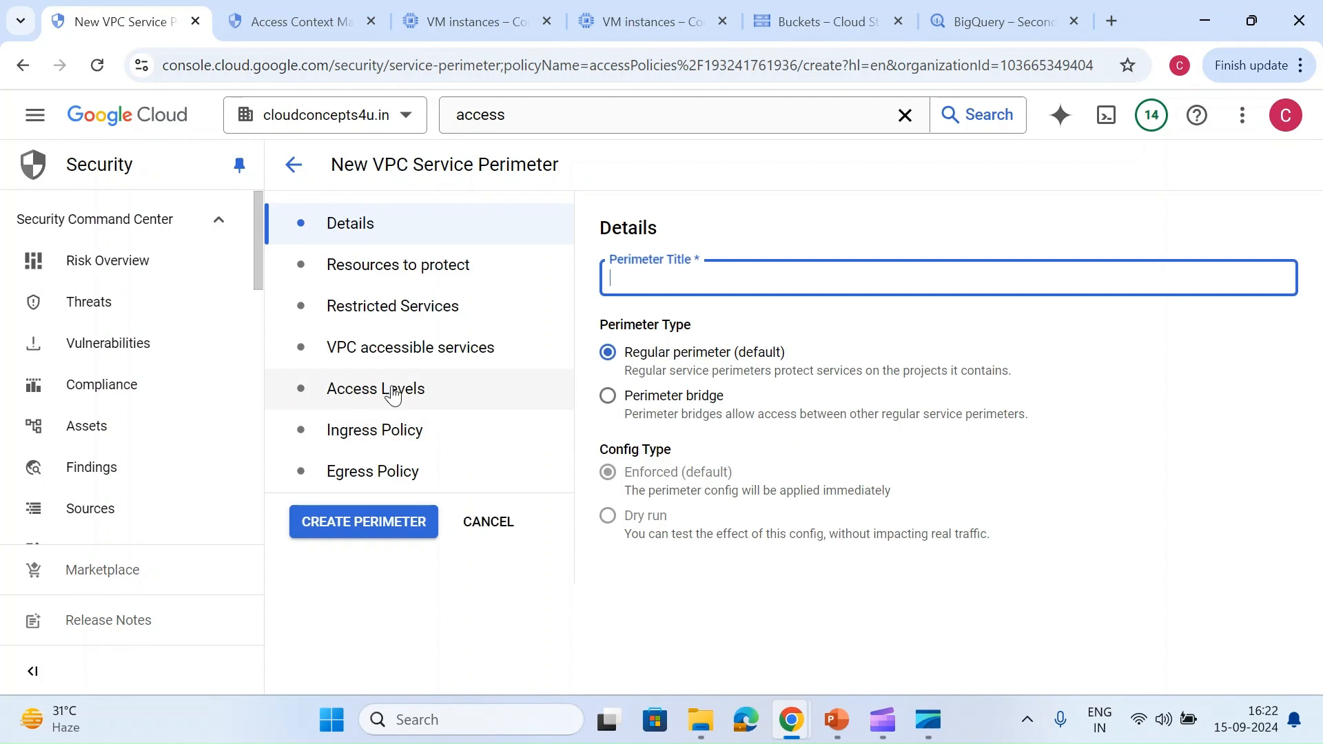
click(364, 404)
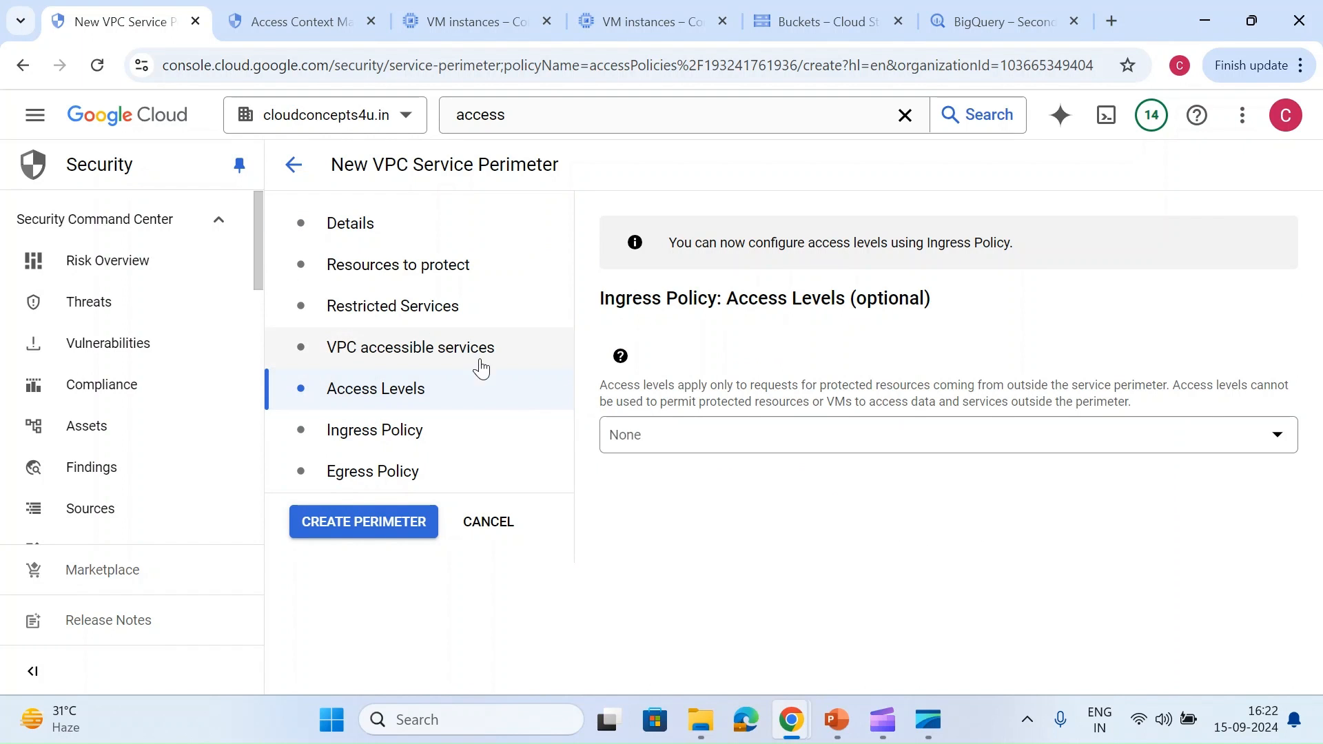
click(620, 355)
click(905, 435)
click(904, 435)
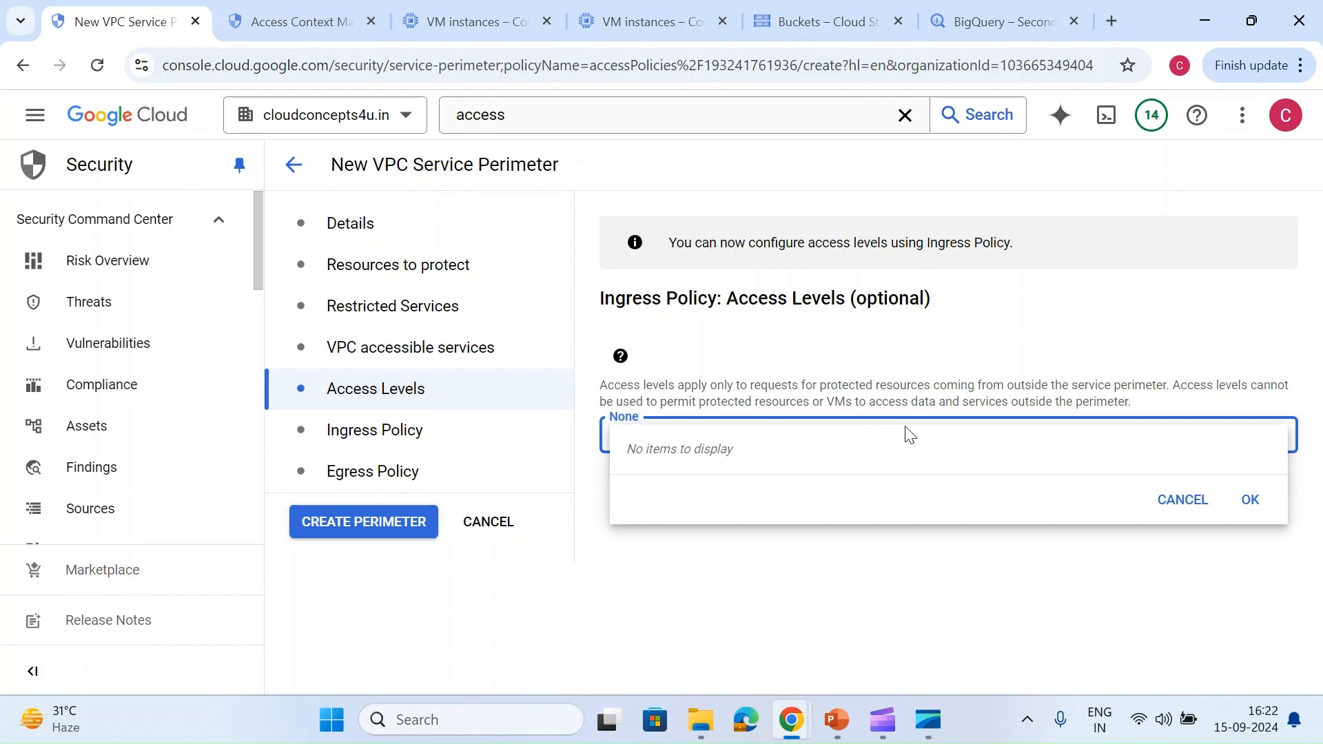
Start a new access level in Access Context Manager and title it test-access-level
click(309, 25)
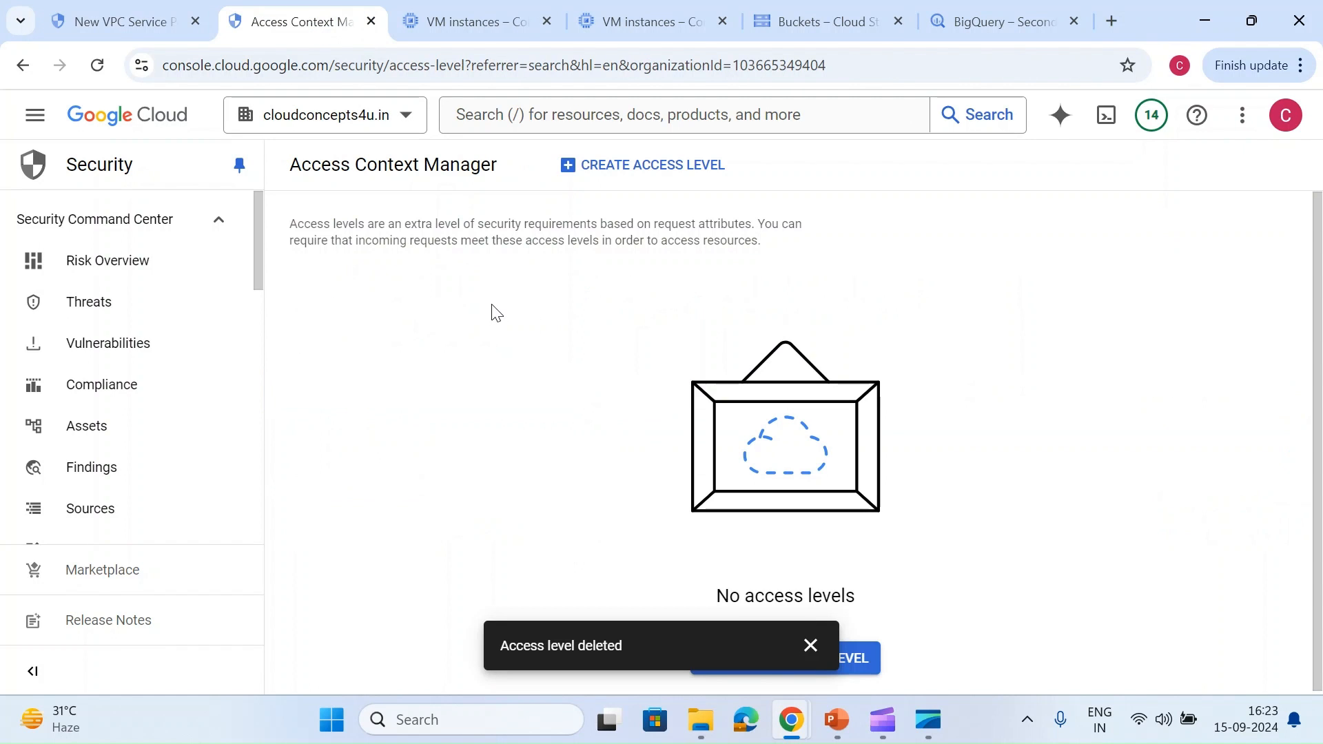
click(811, 646)
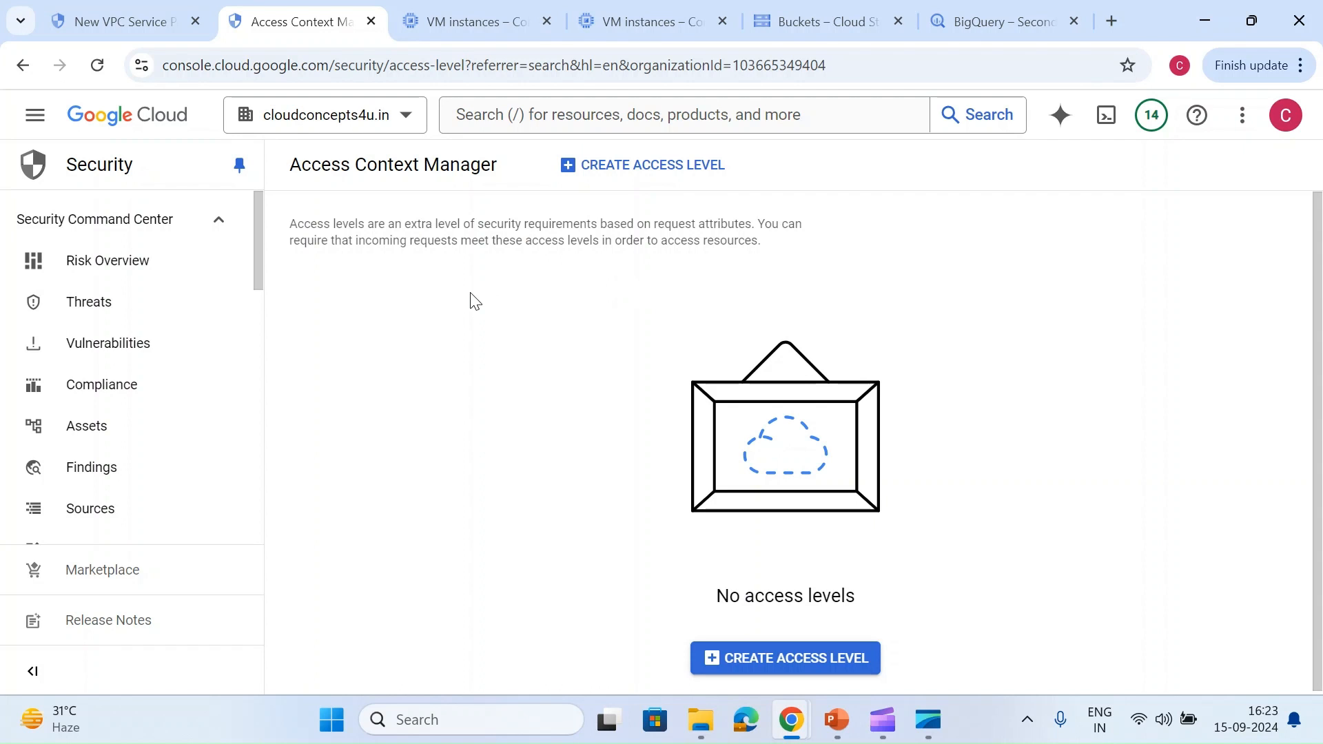
click(583, 180)
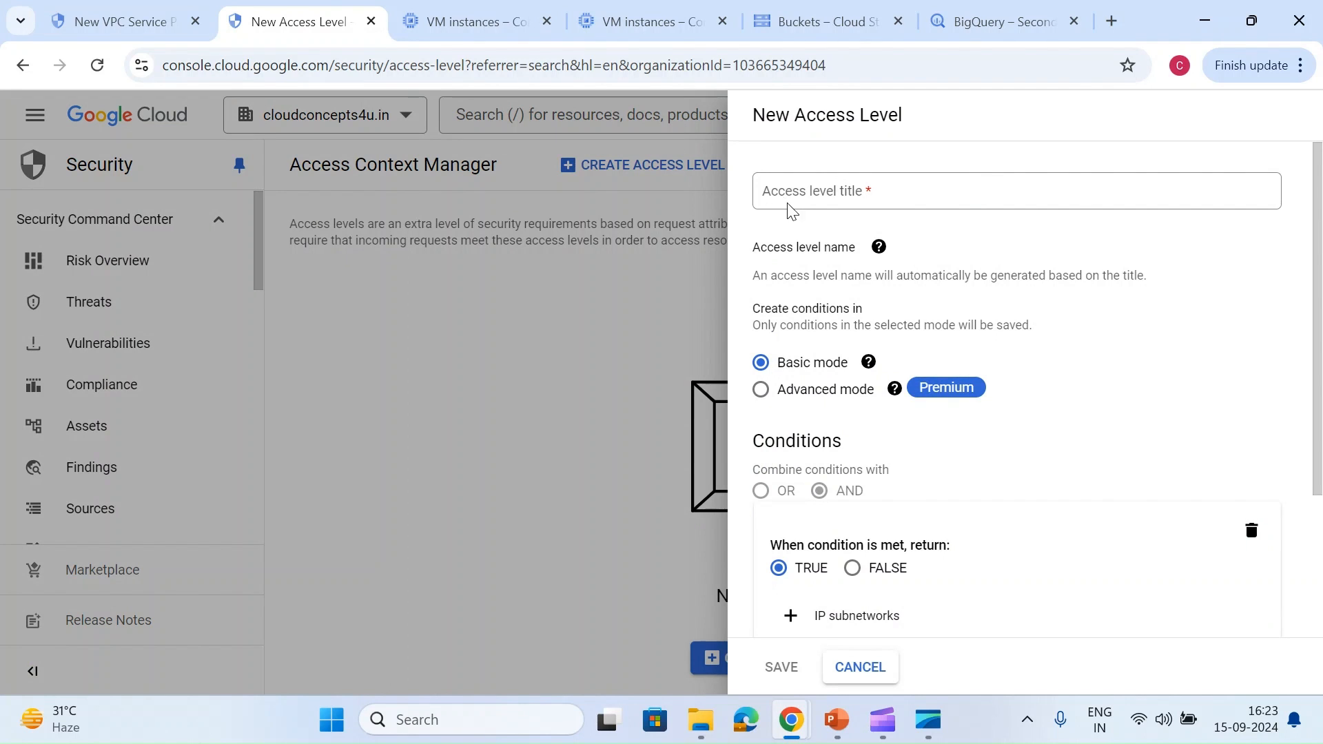
click(831, 200)
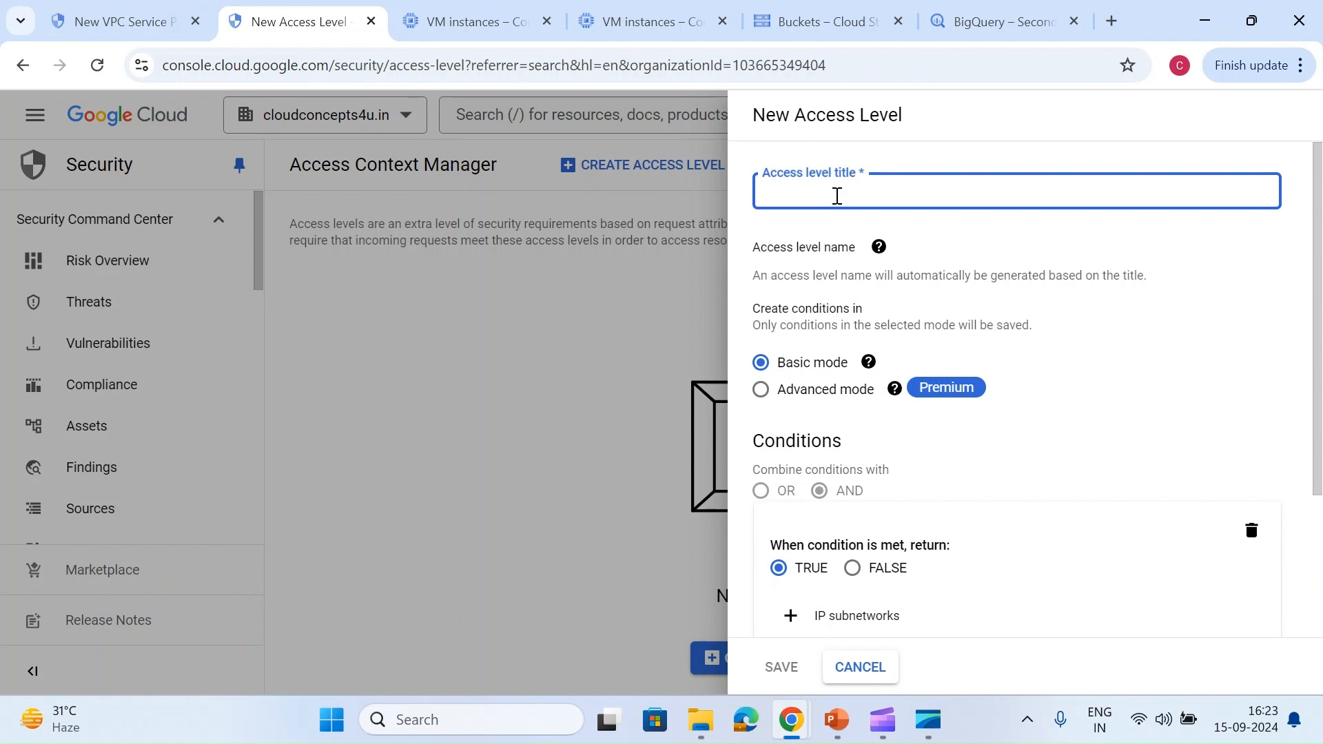
text(test-access-level)
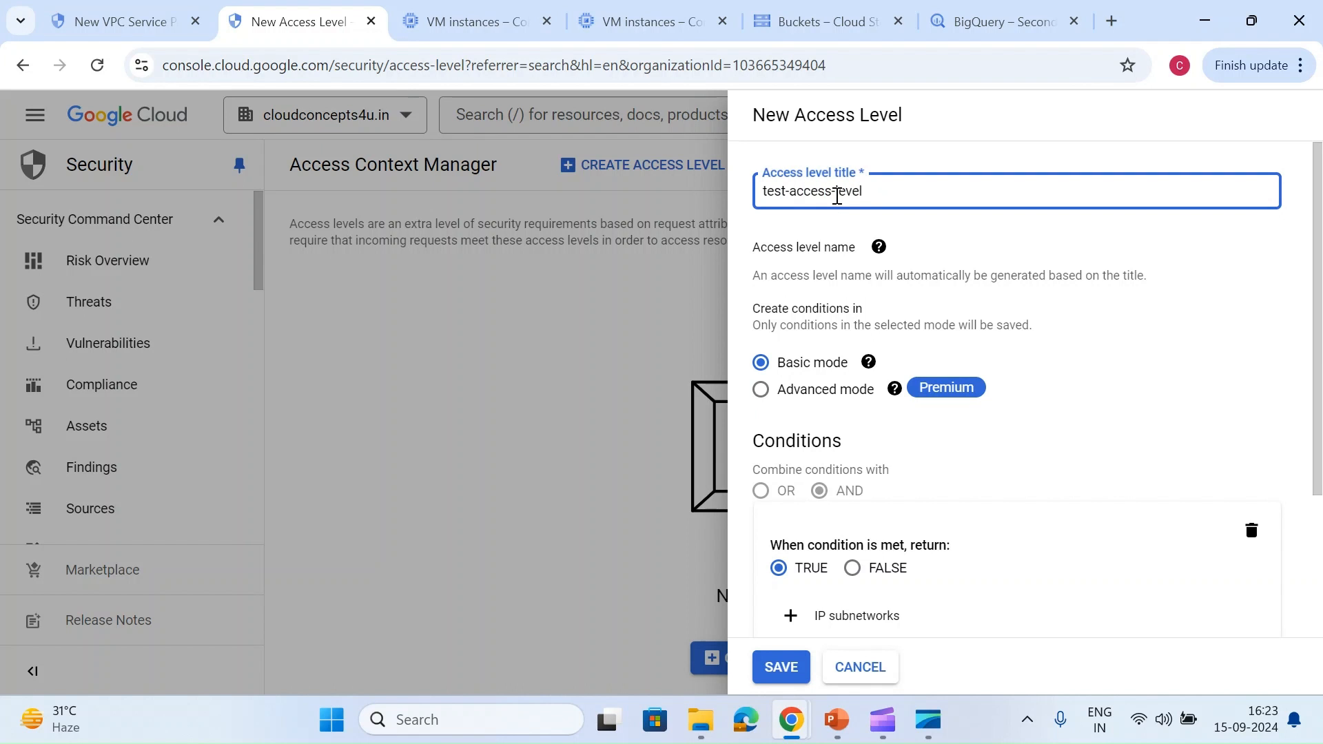
Compare the Advanced mode conditions with Basic mode, leaving the access level in Basic mode
click(808, 392)
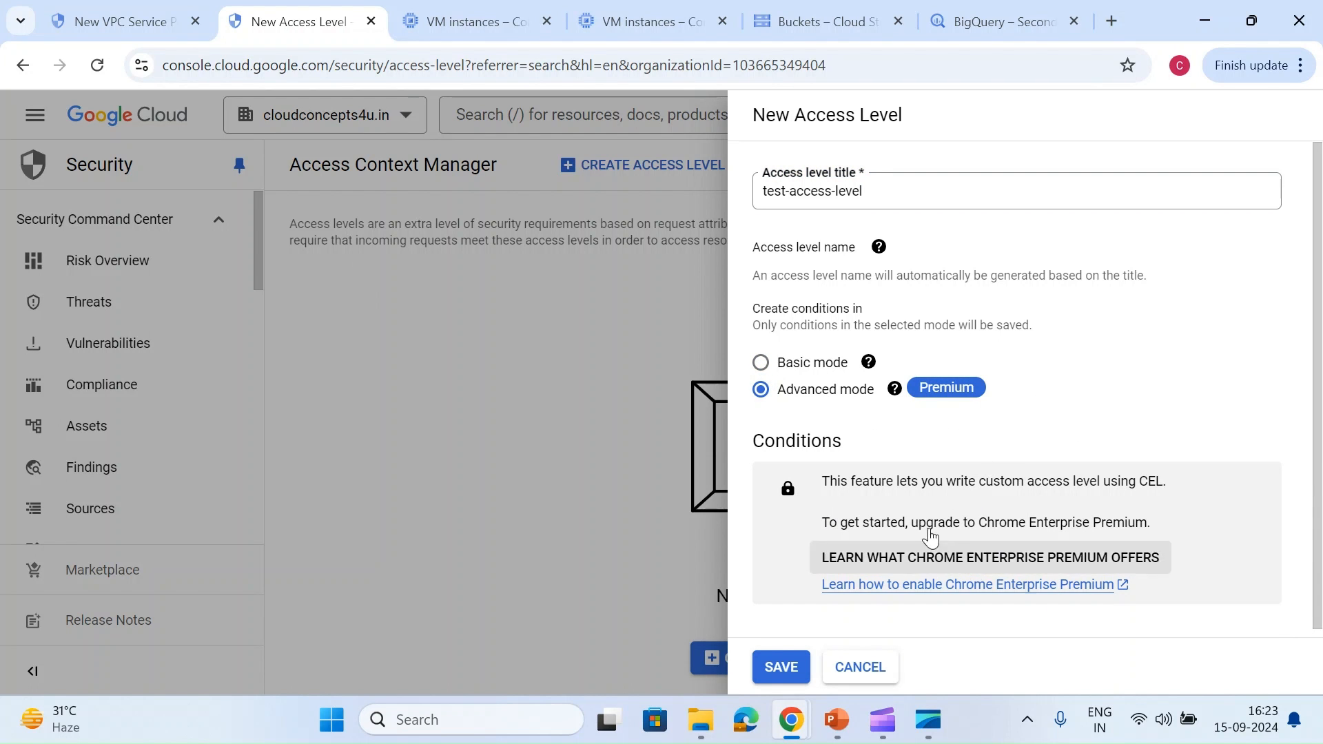
click(761, 362)
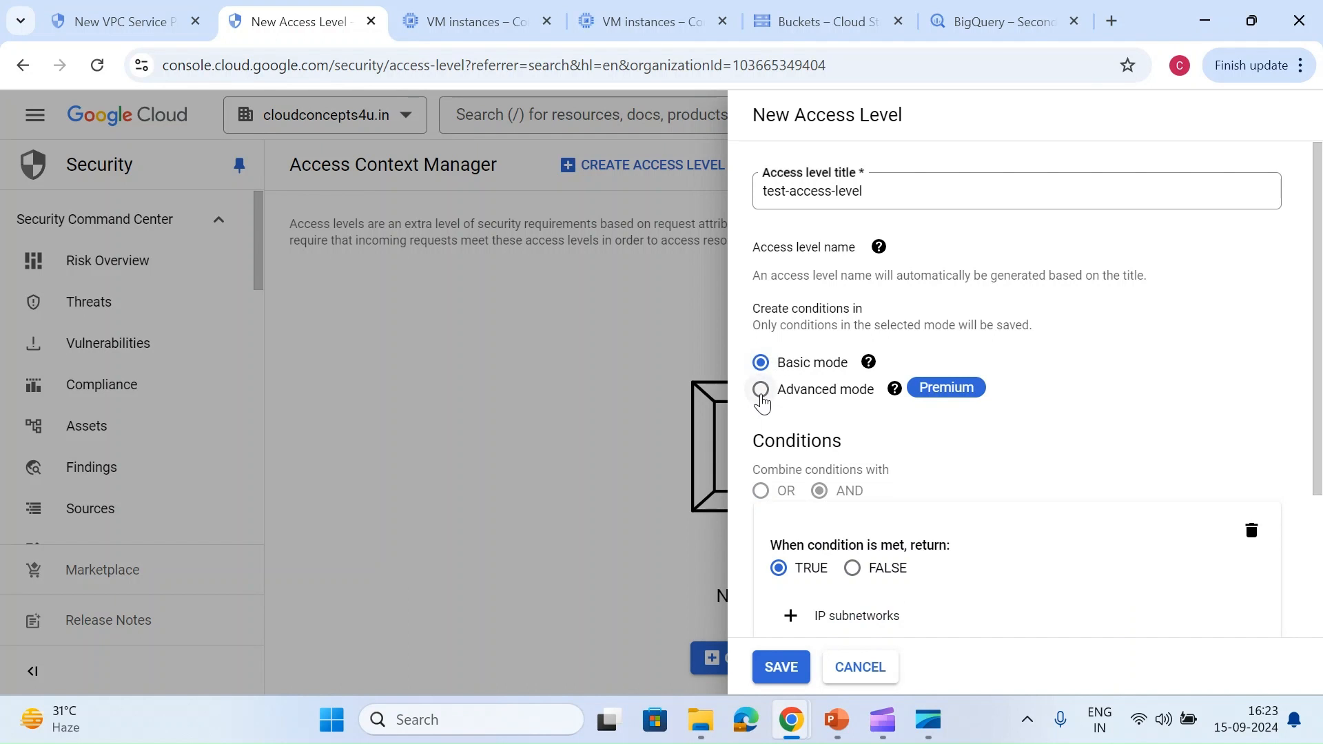
click(761, 390)
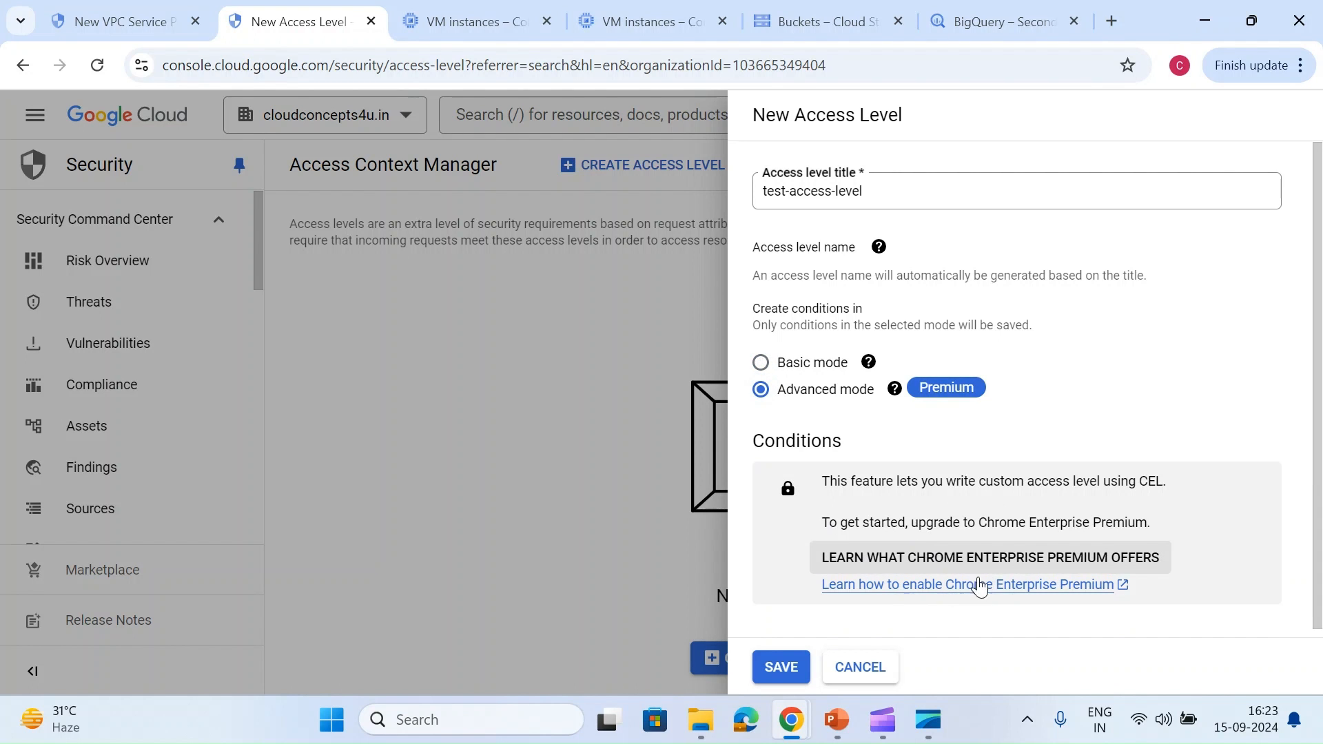
scroll(868, 520, down, 1)
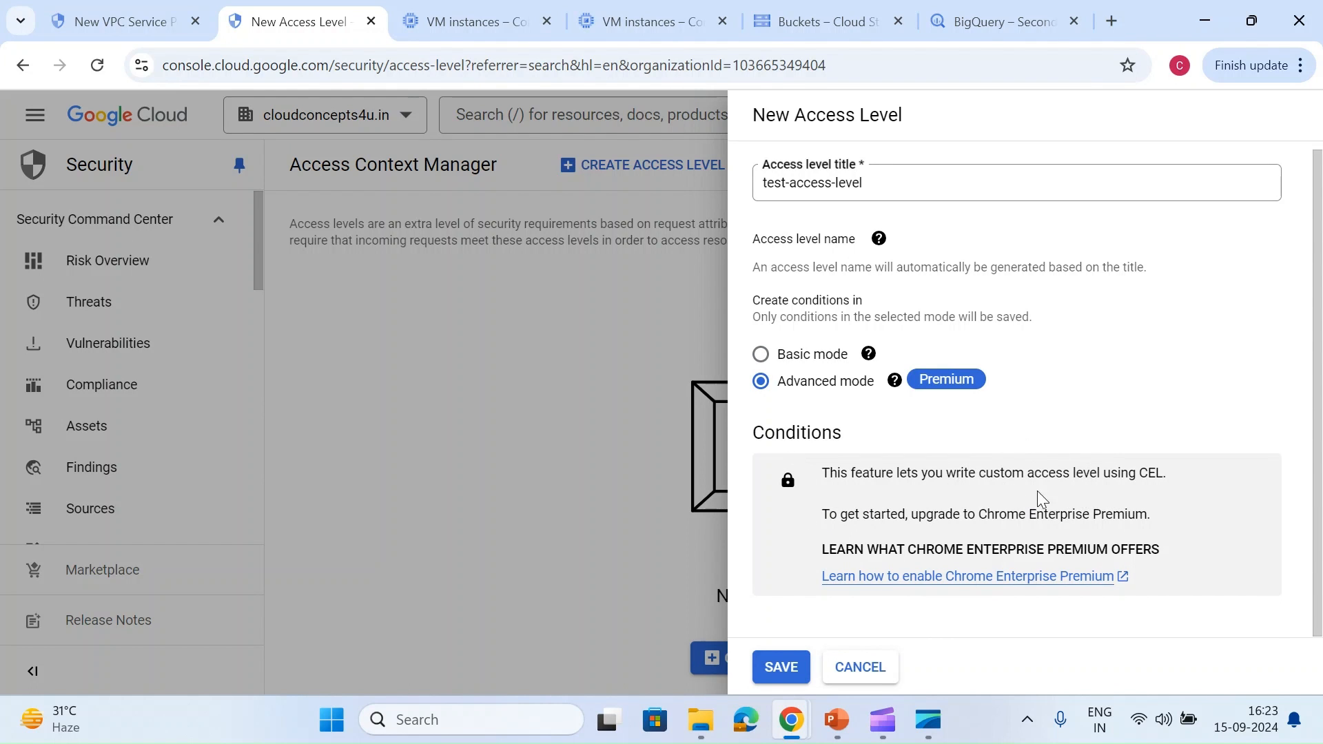
click(793, 353)
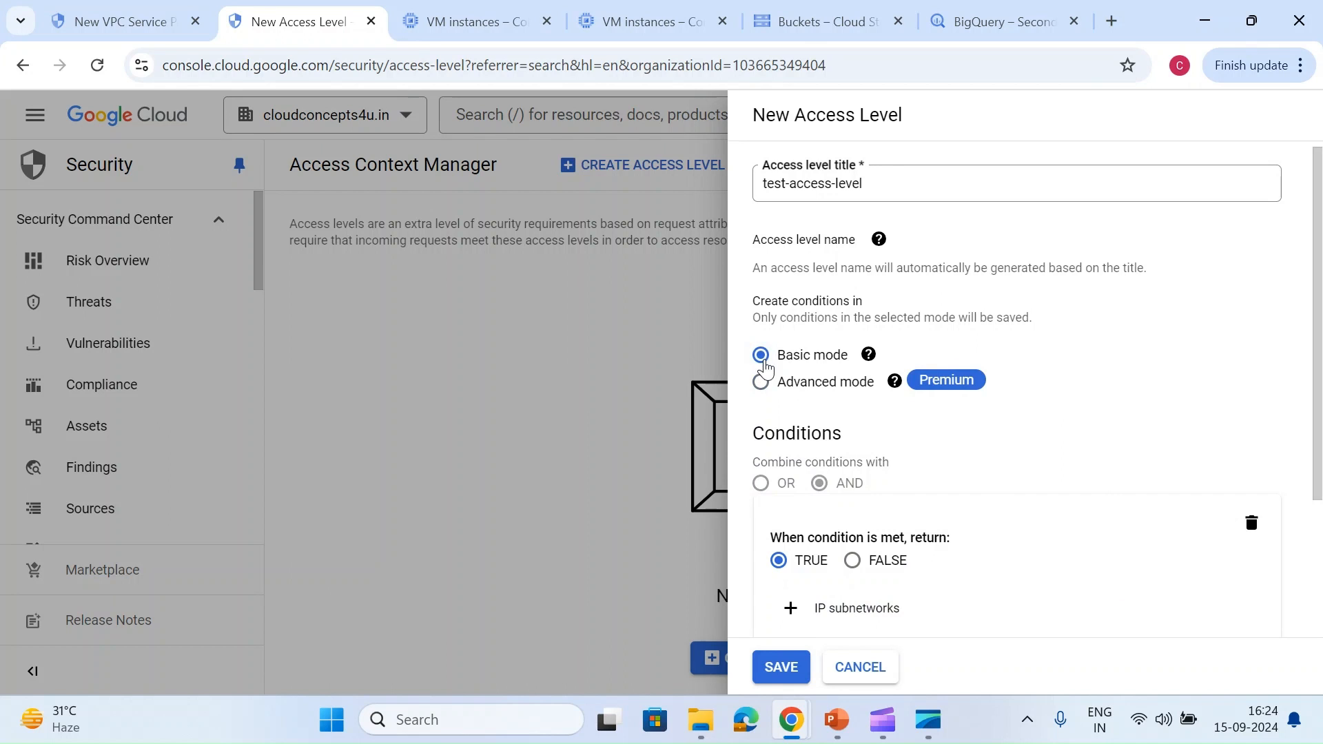
Add IP subnetworks and geographic locations attributes to the condition and browse the country list without choosing any
scroll(807, 422, down, 3)
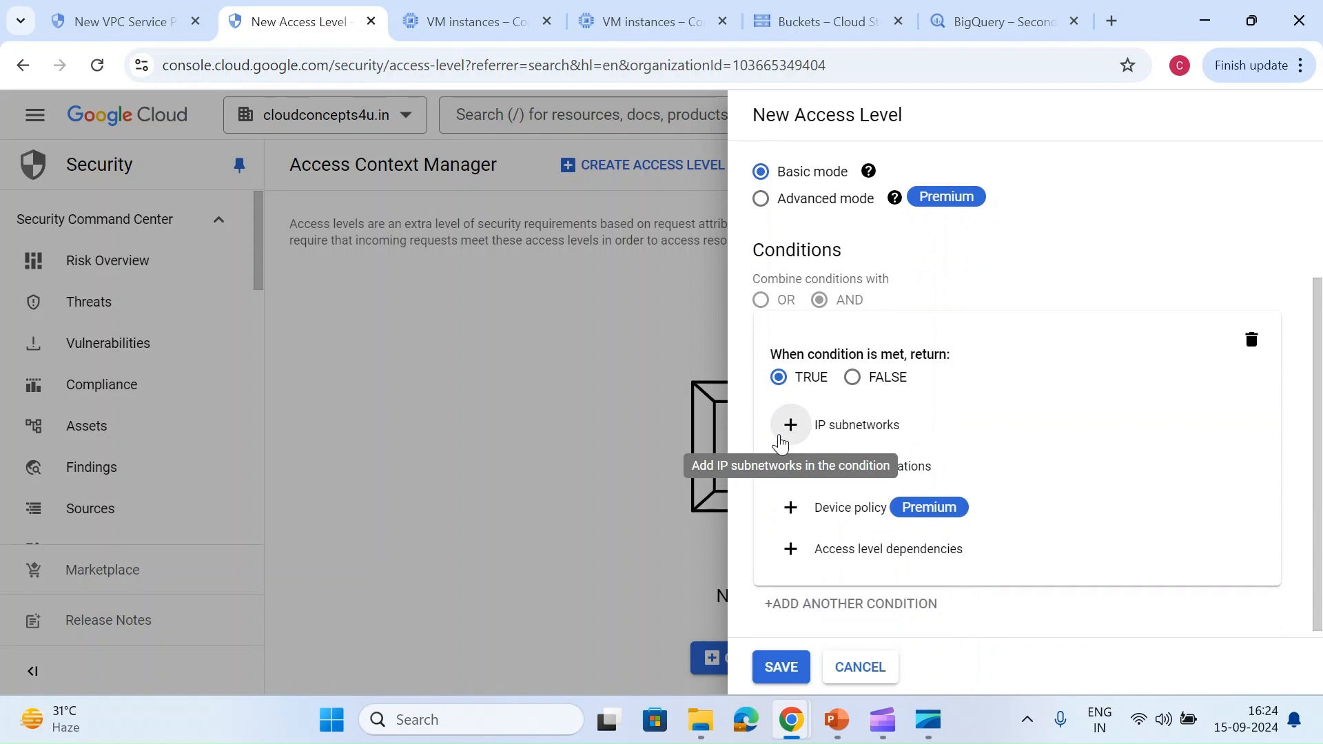
click(784, 441)
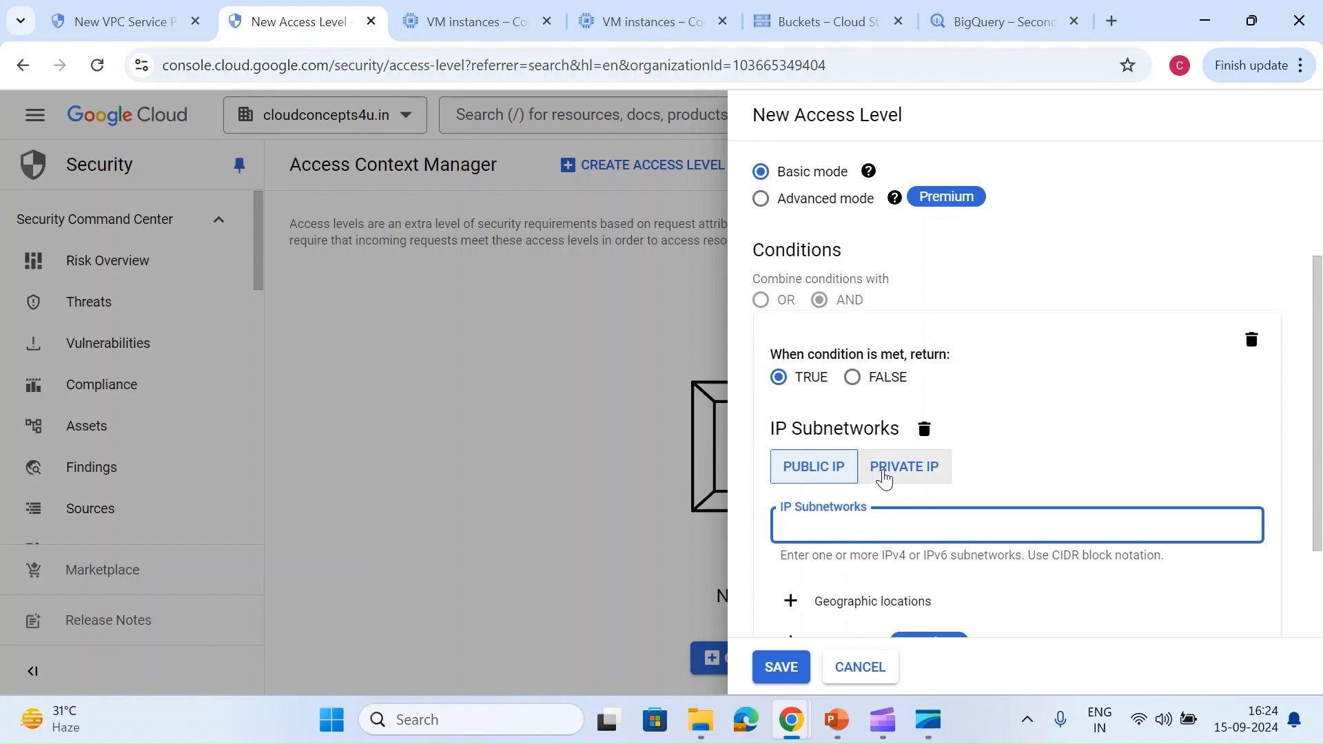
scroll(831, 485, down, 2)
click(788, 459)
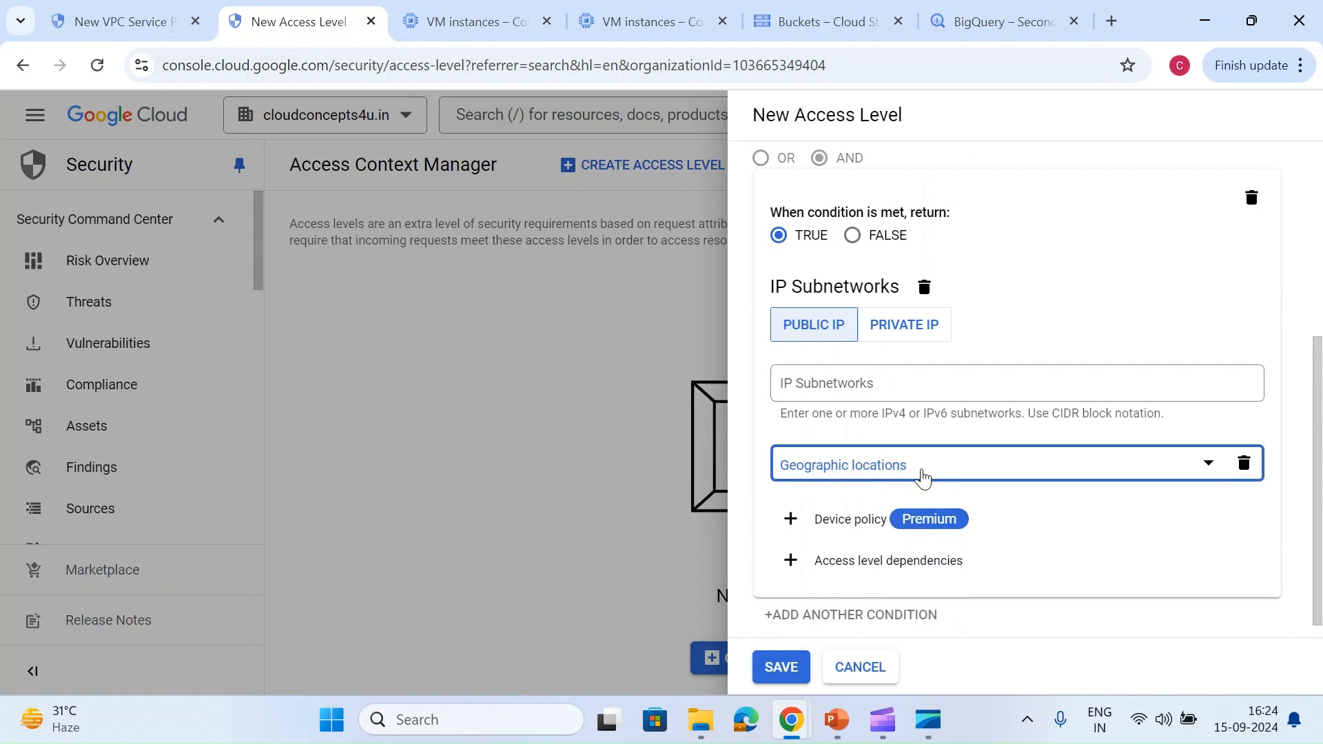
click(924, 478)
scroll(857, 345, down, 5)
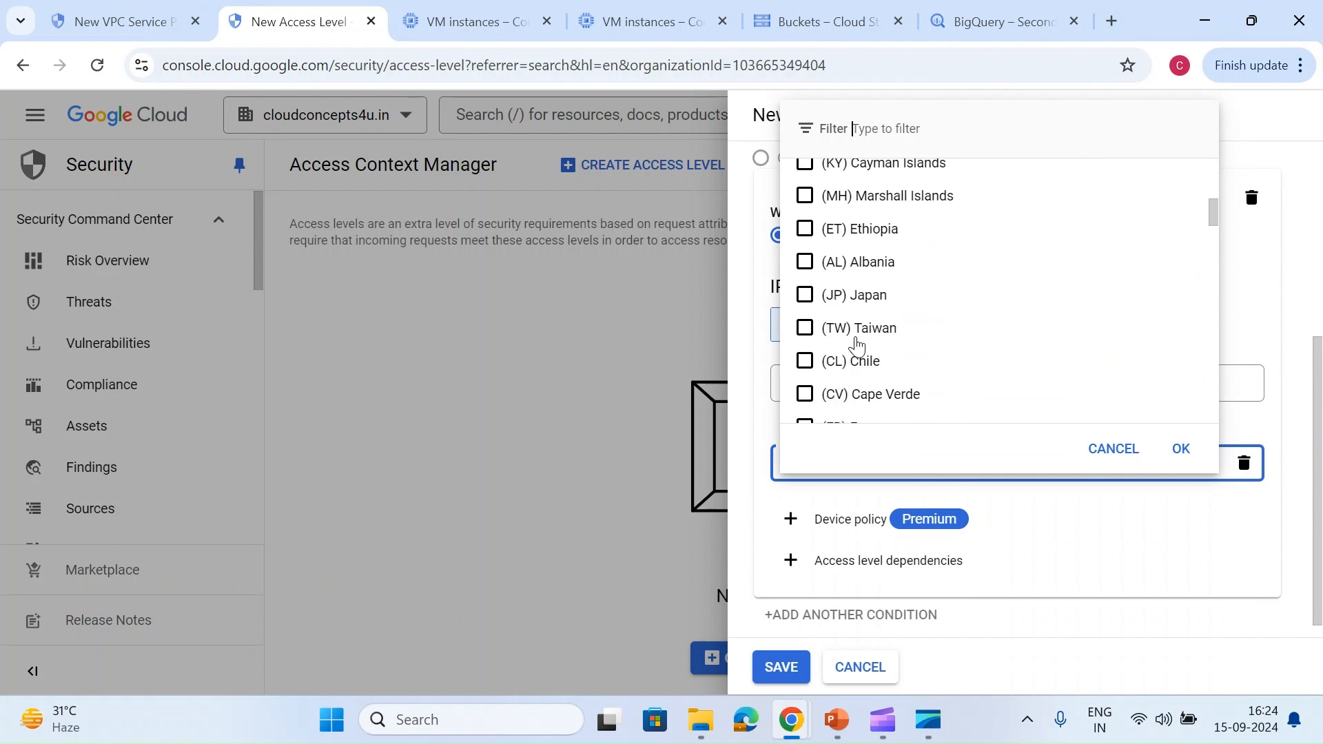
click(1111, 450)
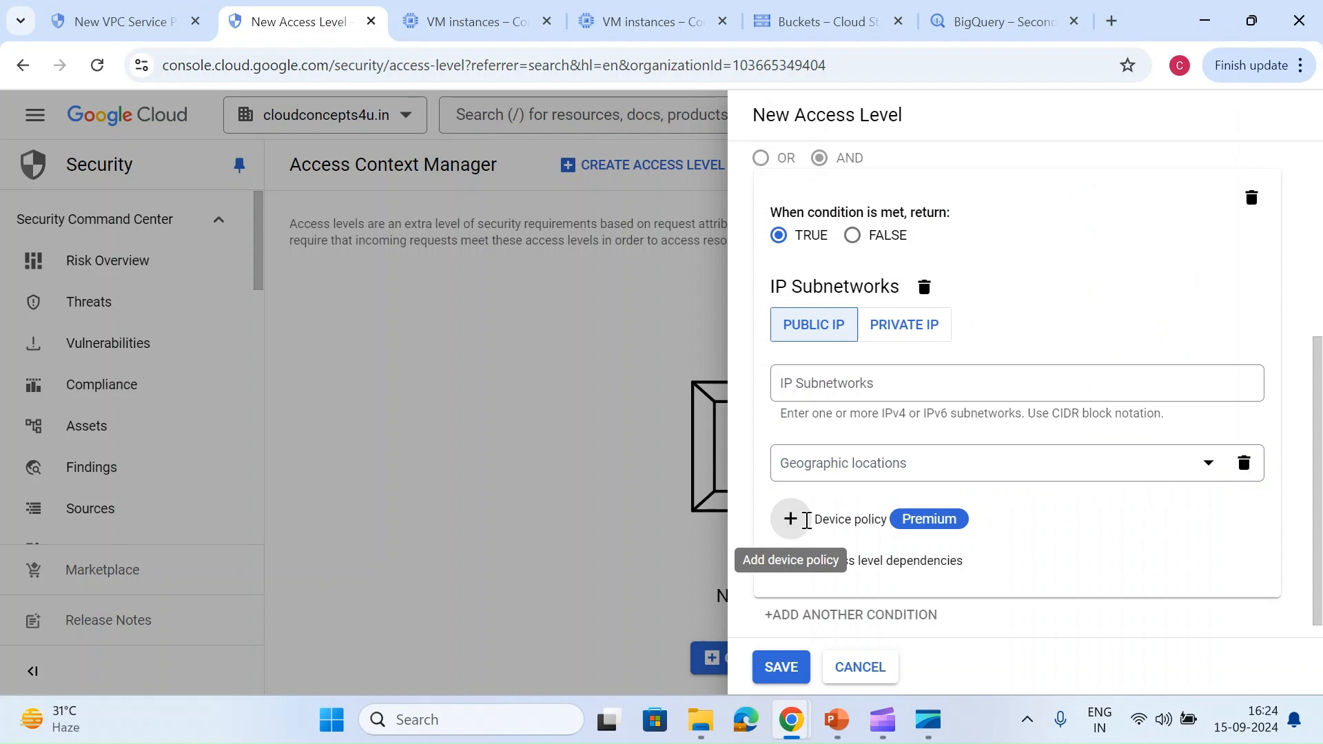
Try the device policy option, add access level dependencies to the condition, and dismiss their list without selecting any
click(800, 522)
click(923, 411)
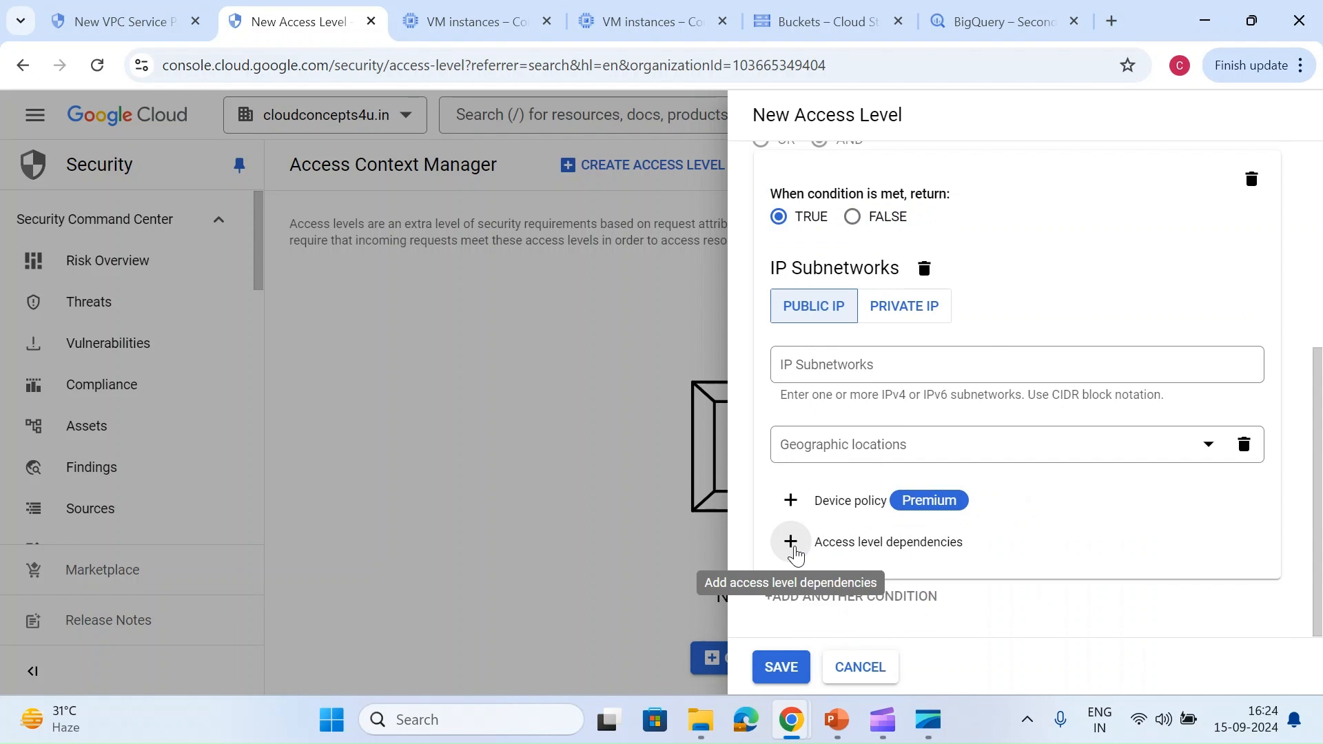
click(791, 544)
click(816, 549)
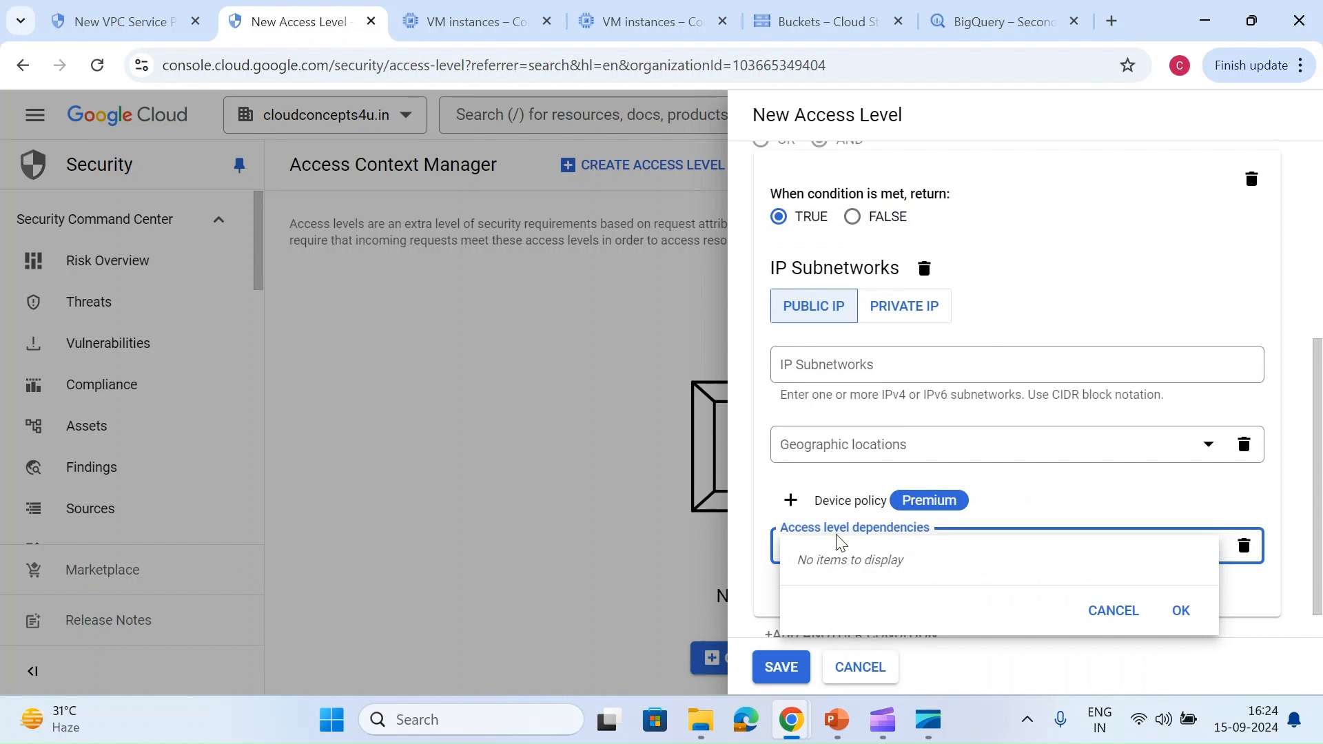
click(1113, 611)
Review the access level form's mode, condition combination and TRUE/FALSE return settings
scroll(905, 453, down, 1)
scroll(905, 452, up, 3)
scroll(905, 452, up, 3)
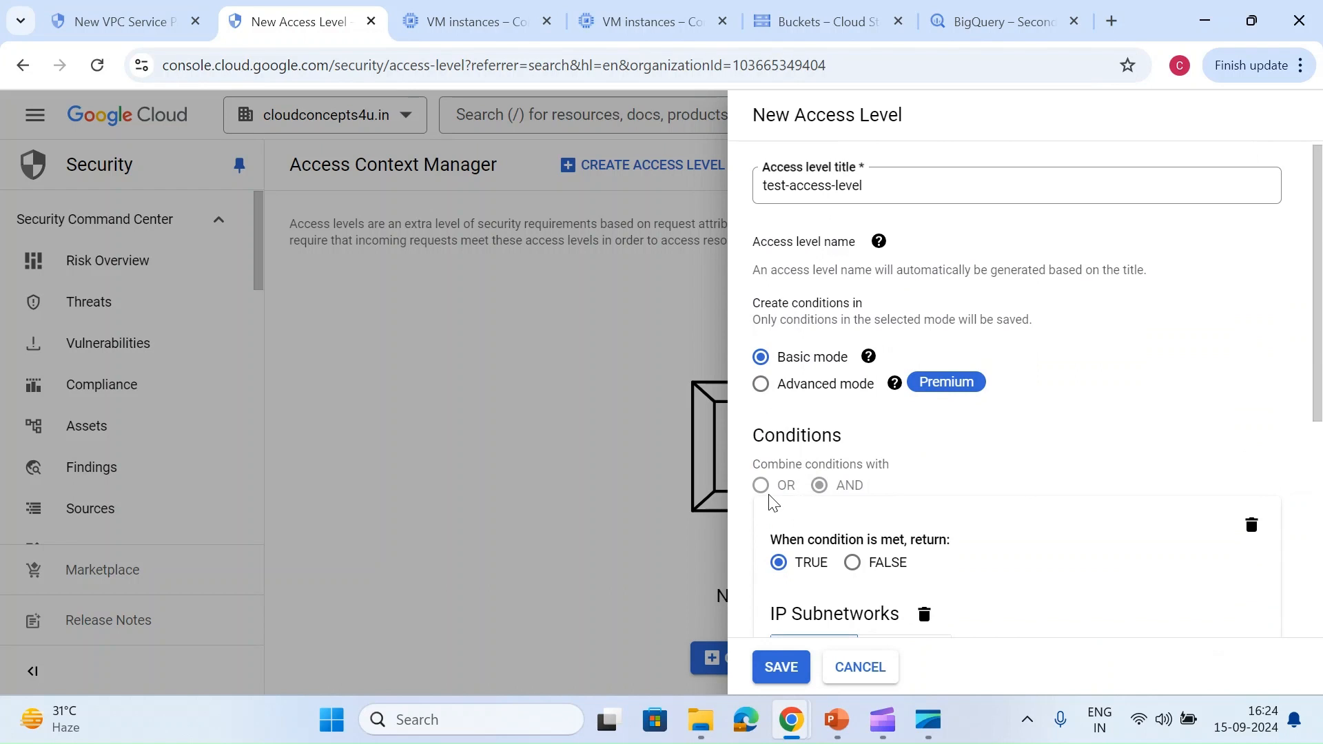
scroll(812, 543, down, 1)
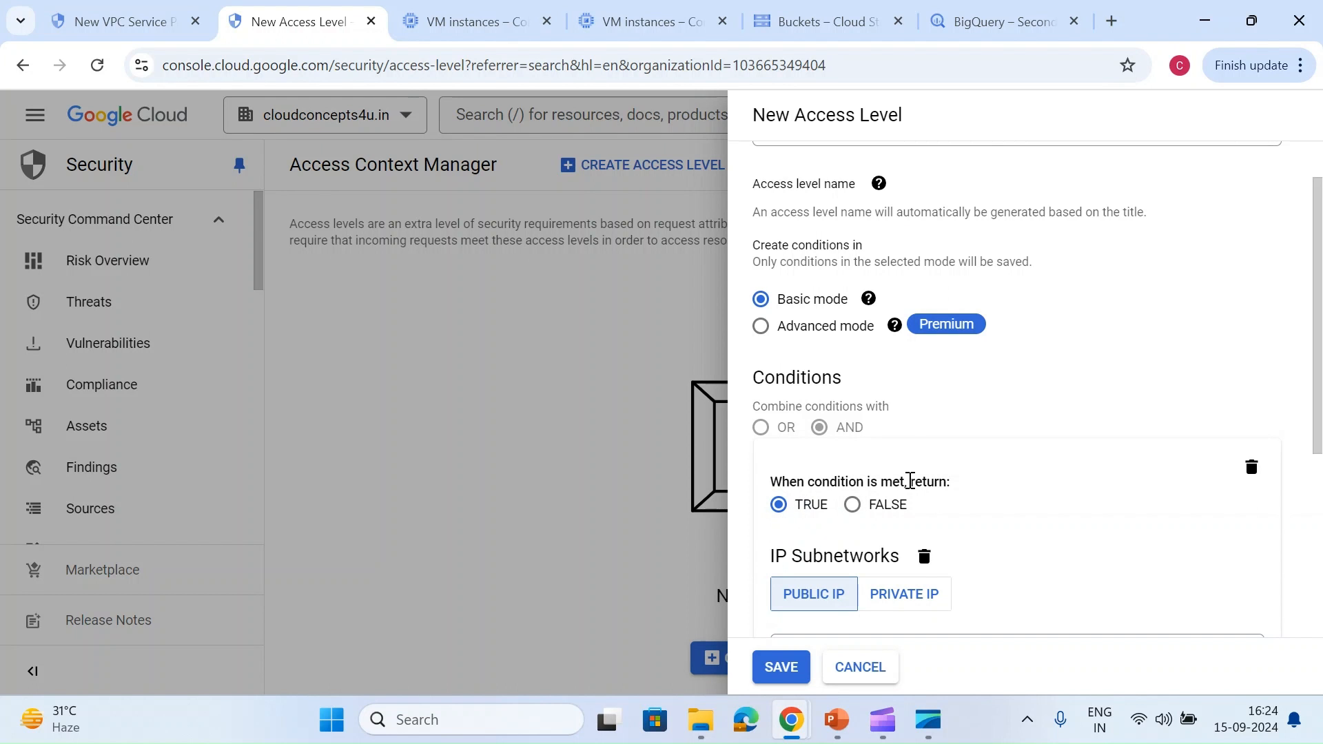
scroll(910, 481, down, 5)
scroll(765, 255, up, 6)
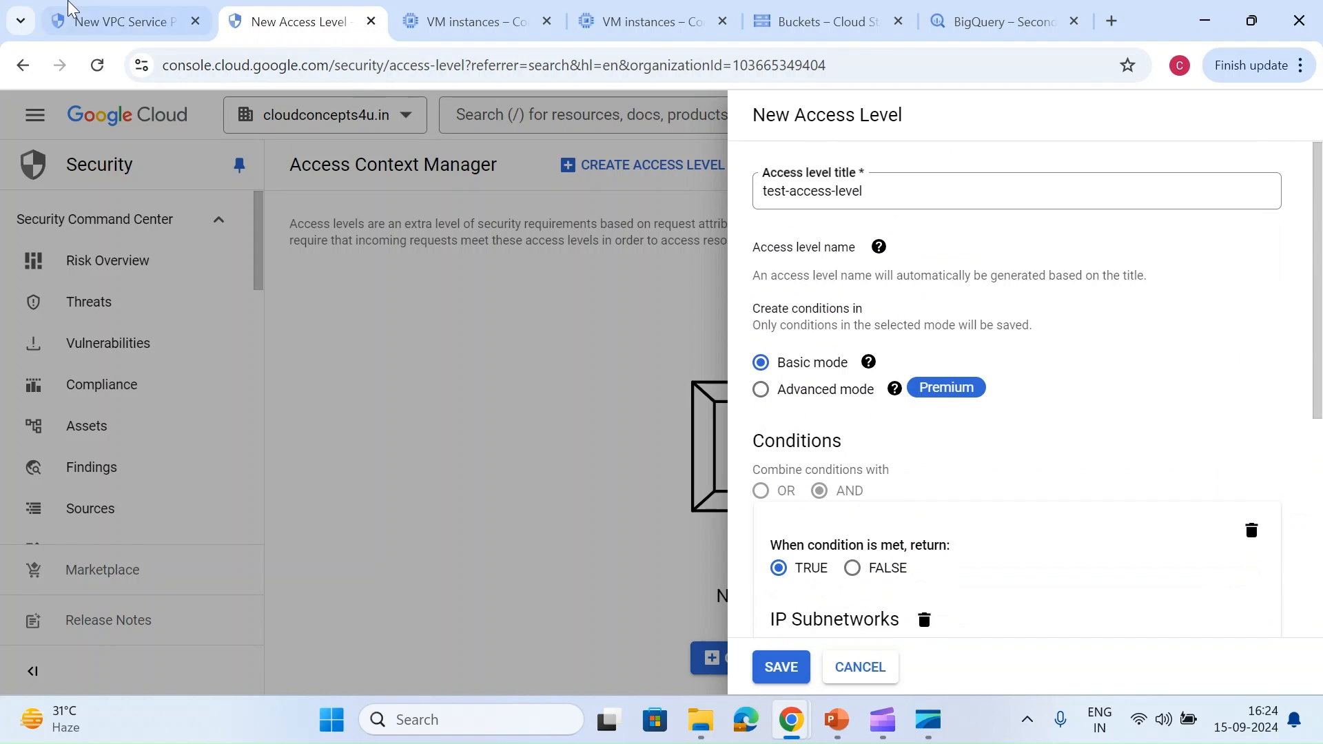
Return to the new VPC service perimeter and enter second-project as its perimeter title
click(78, 22)
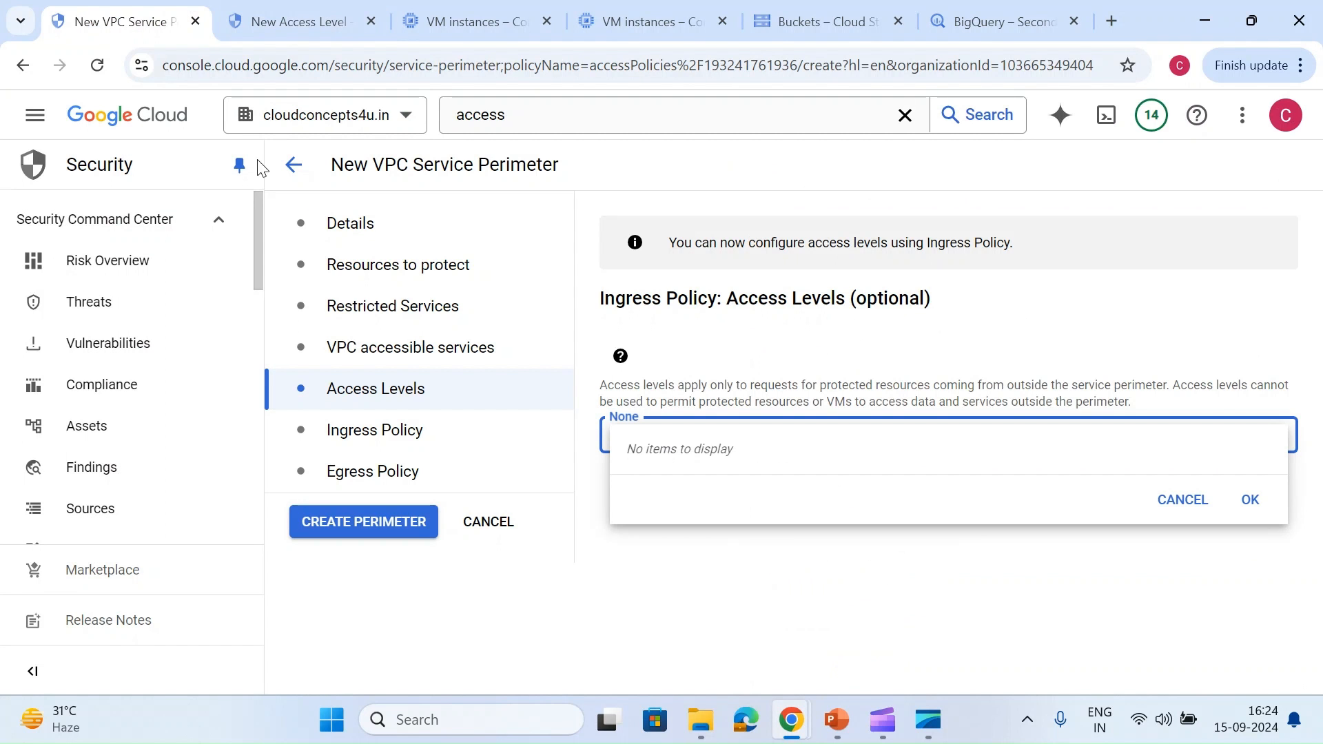
click(329, 230)
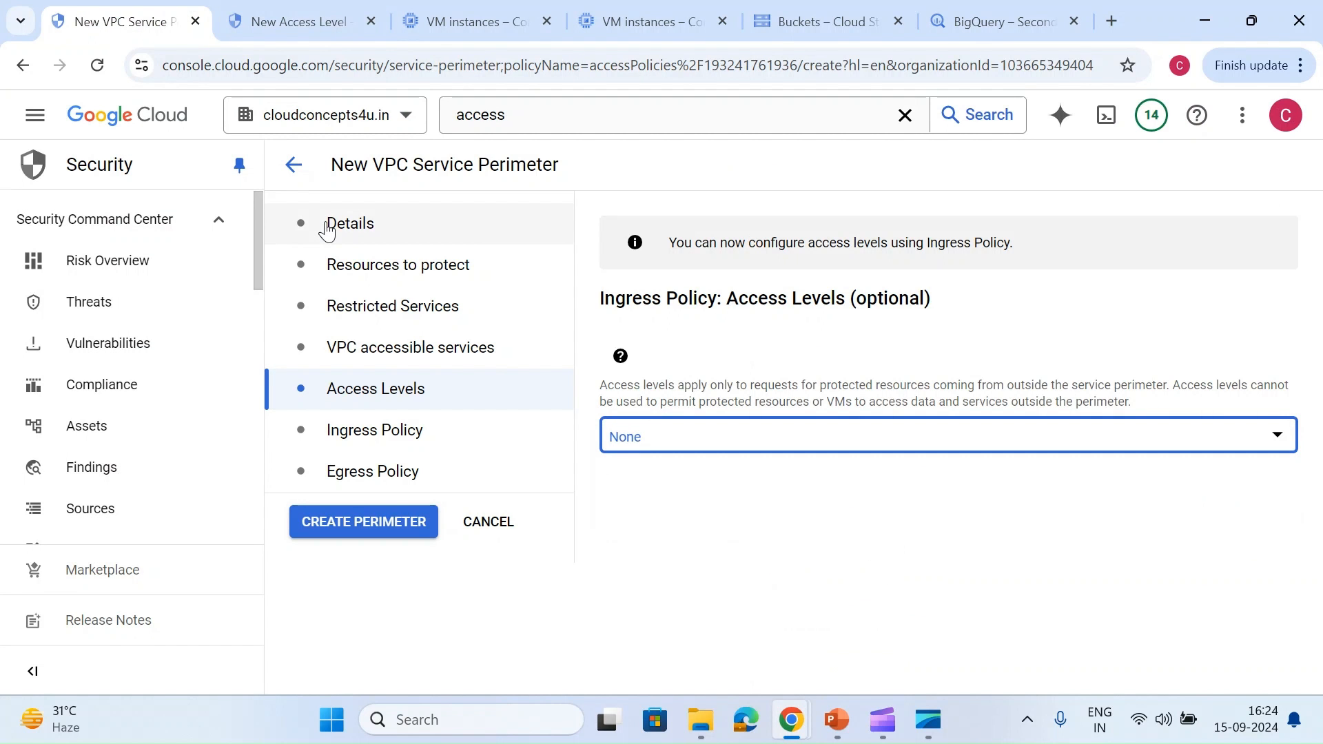
click(327, 231)
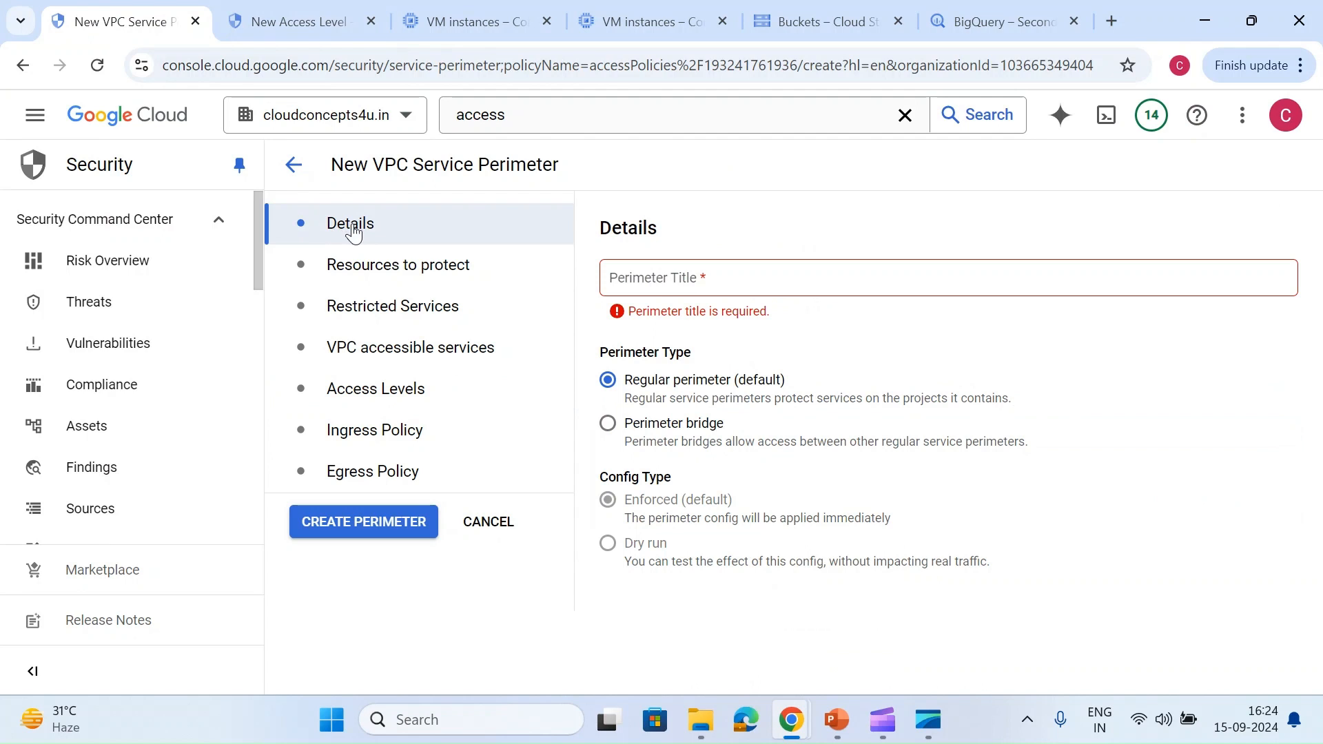
click(651, 283)
text(second)
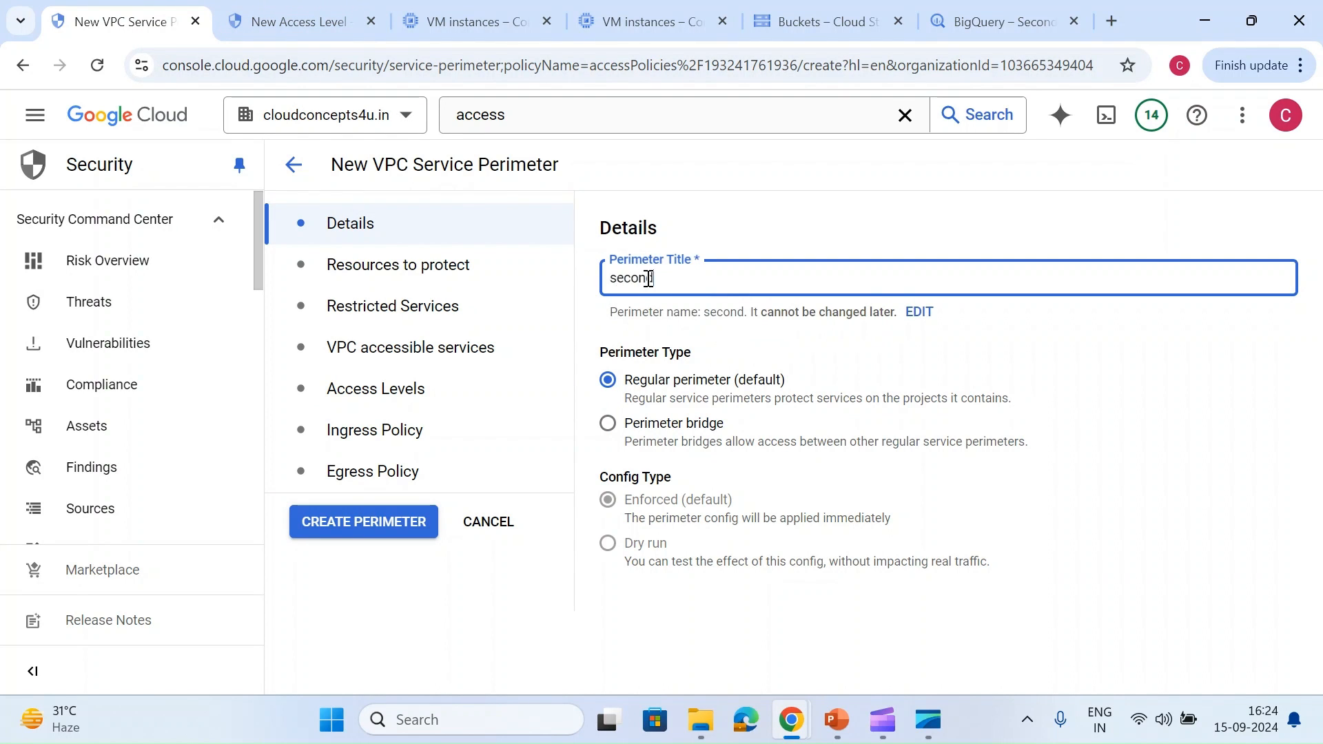
text(-pro)
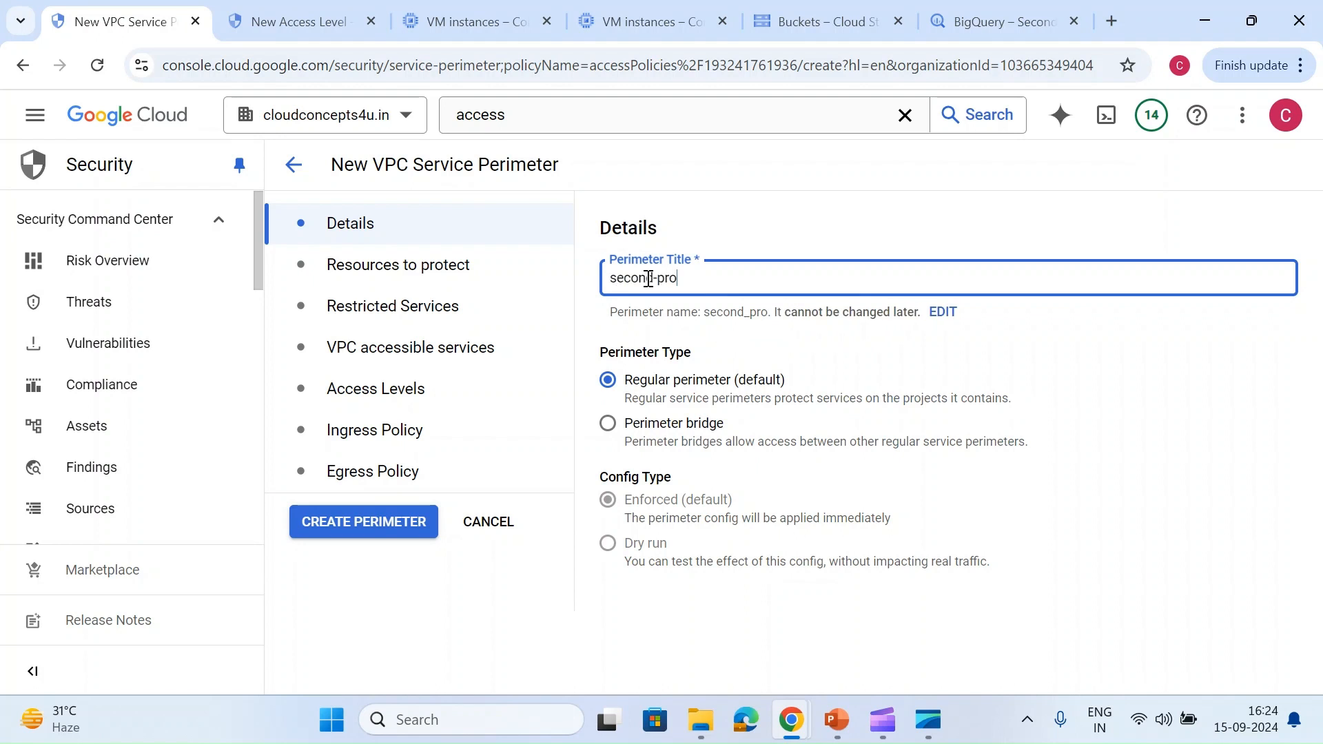
text(ject)
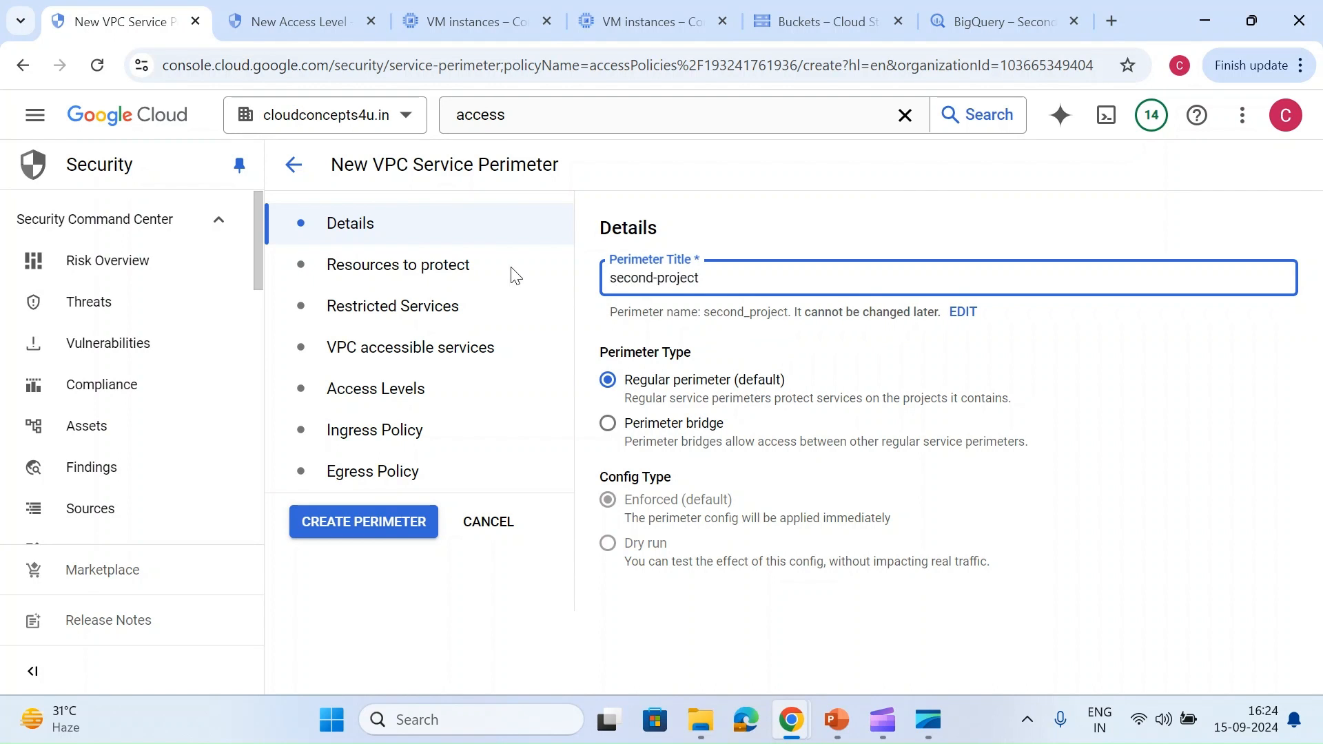
Add the SecondProject project to the perimeter's resources to protect
click(367, 267)
click(832, 292)
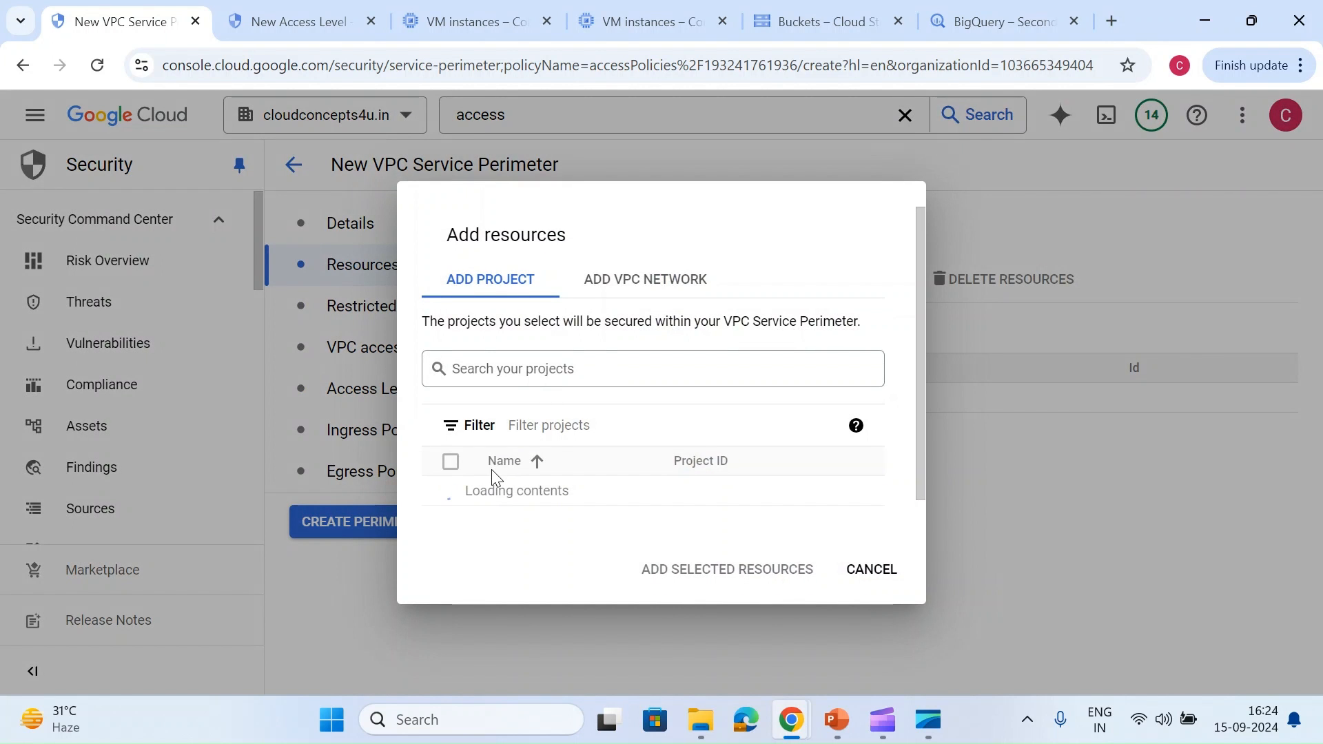
scroll(484, 474, down, 1)
click(451, 477)
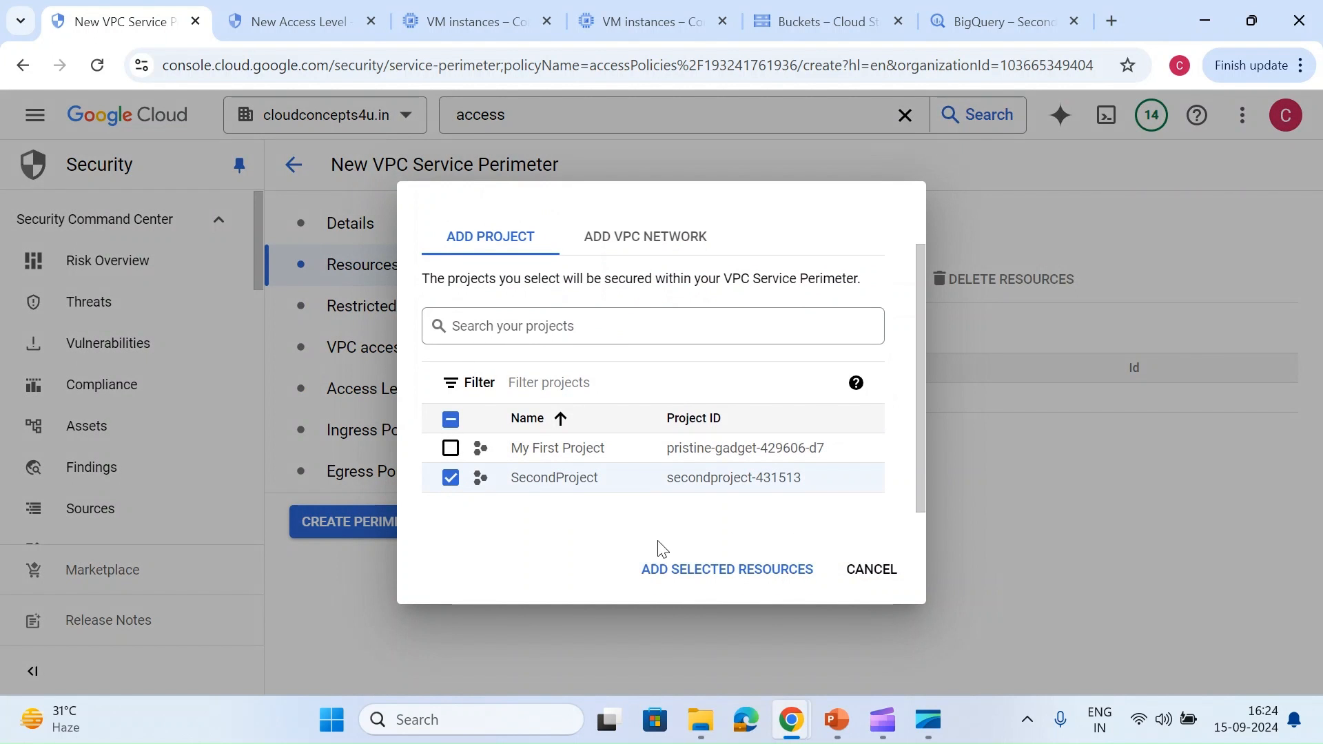
click(735, 568)
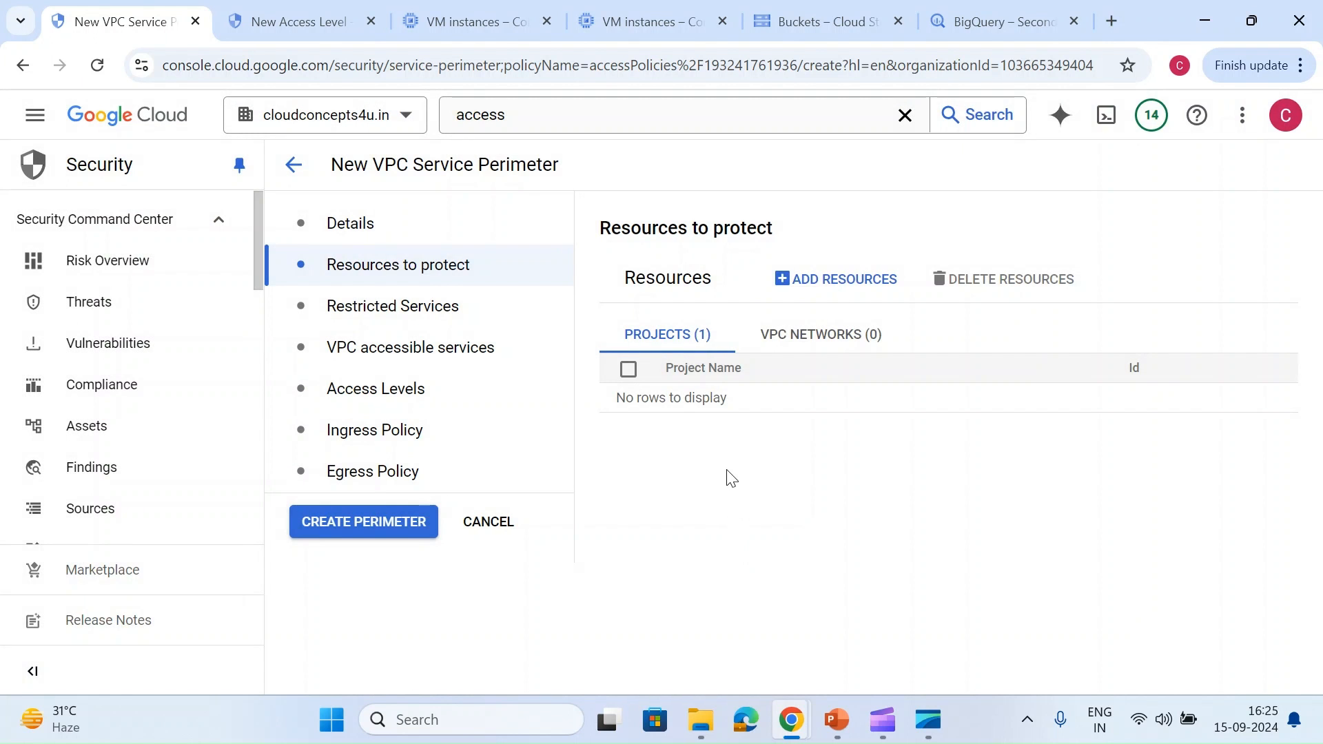
Open the perimeter's restricted services and select BigQuery API as a service to restrict
click(375, 317)
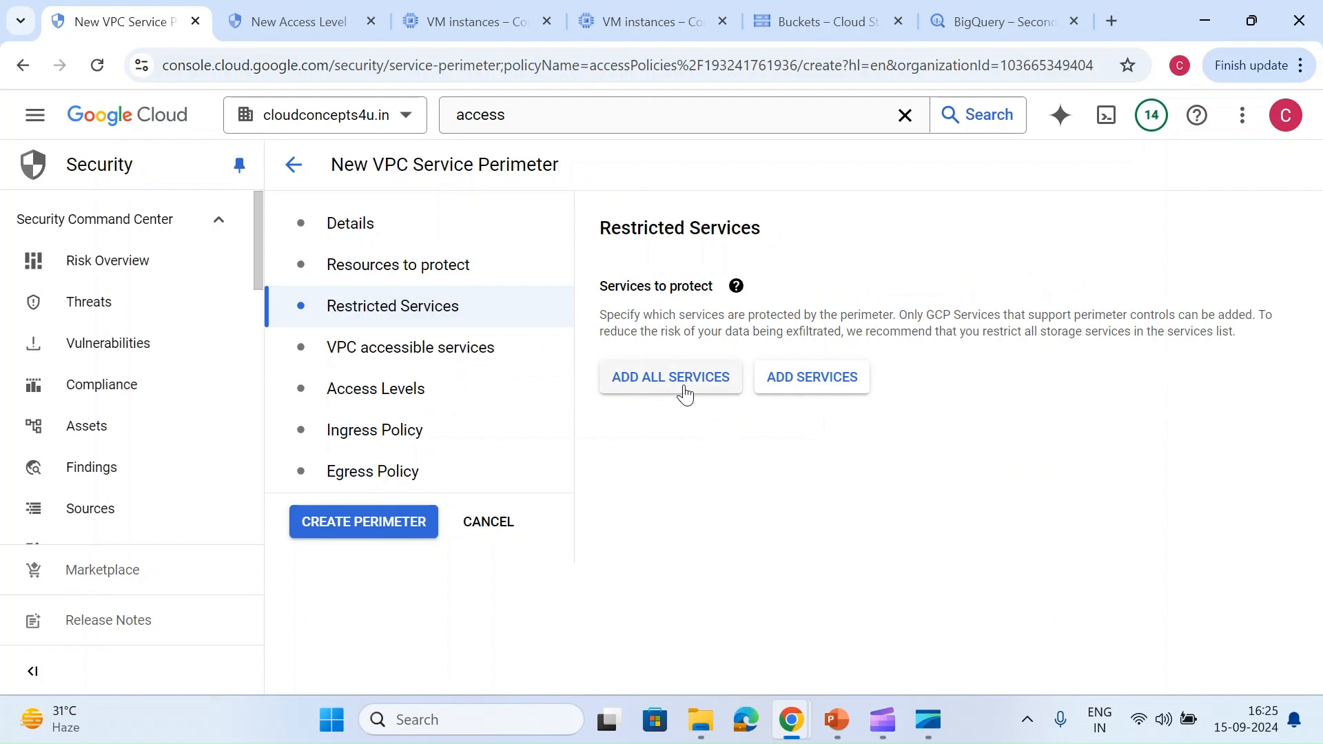
click(787, 389)
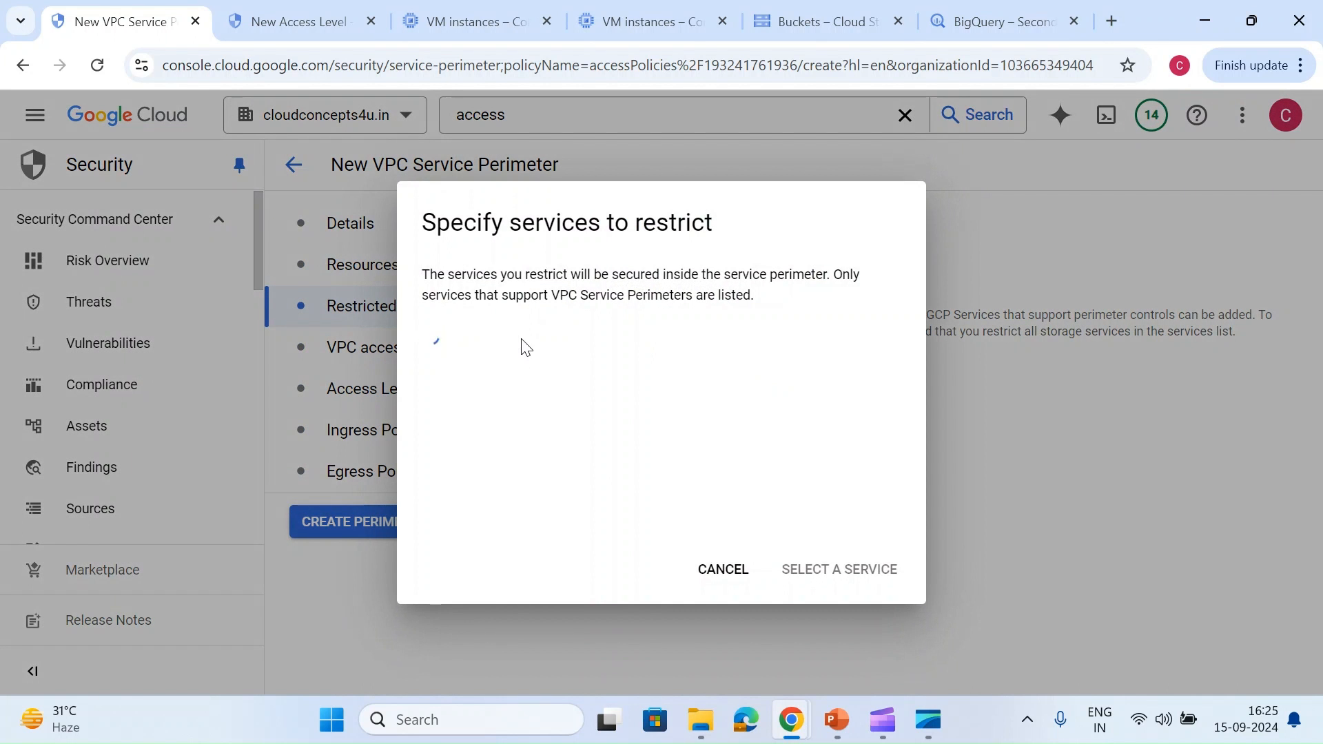
click(559, 346)
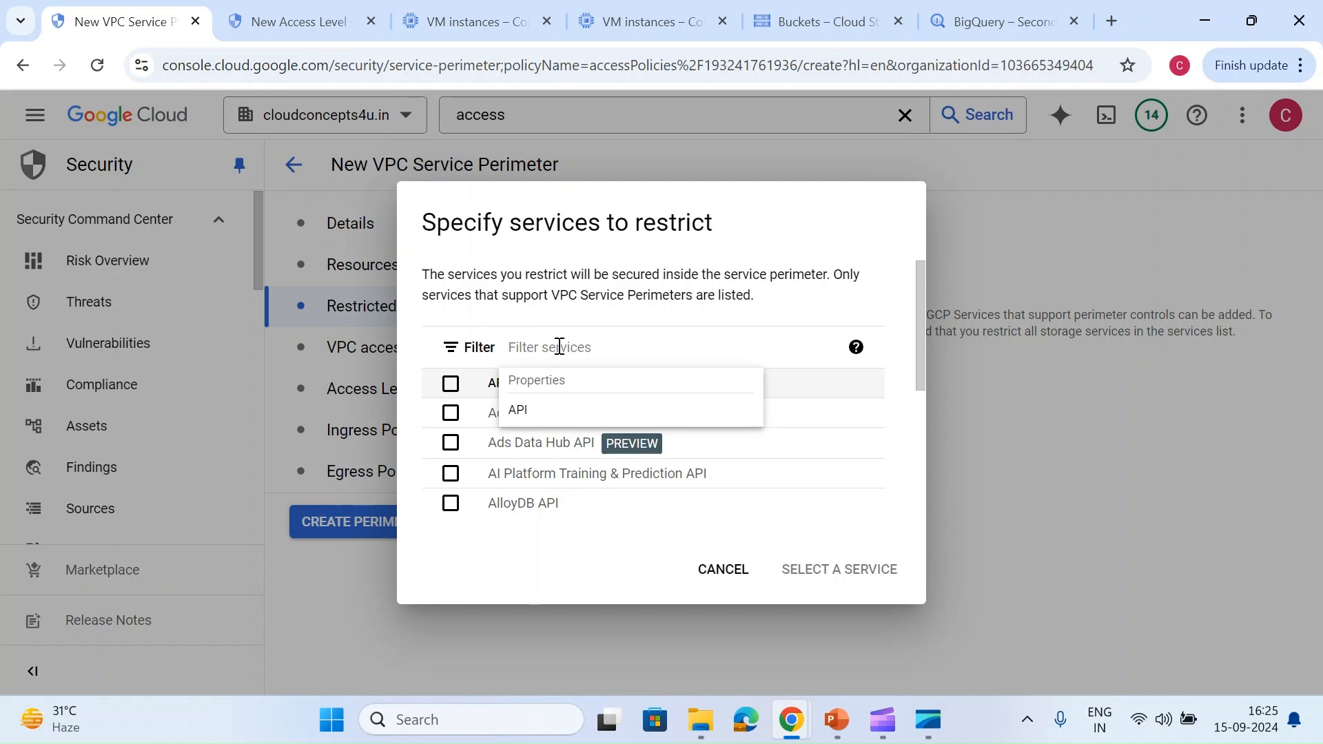
text(bigq)
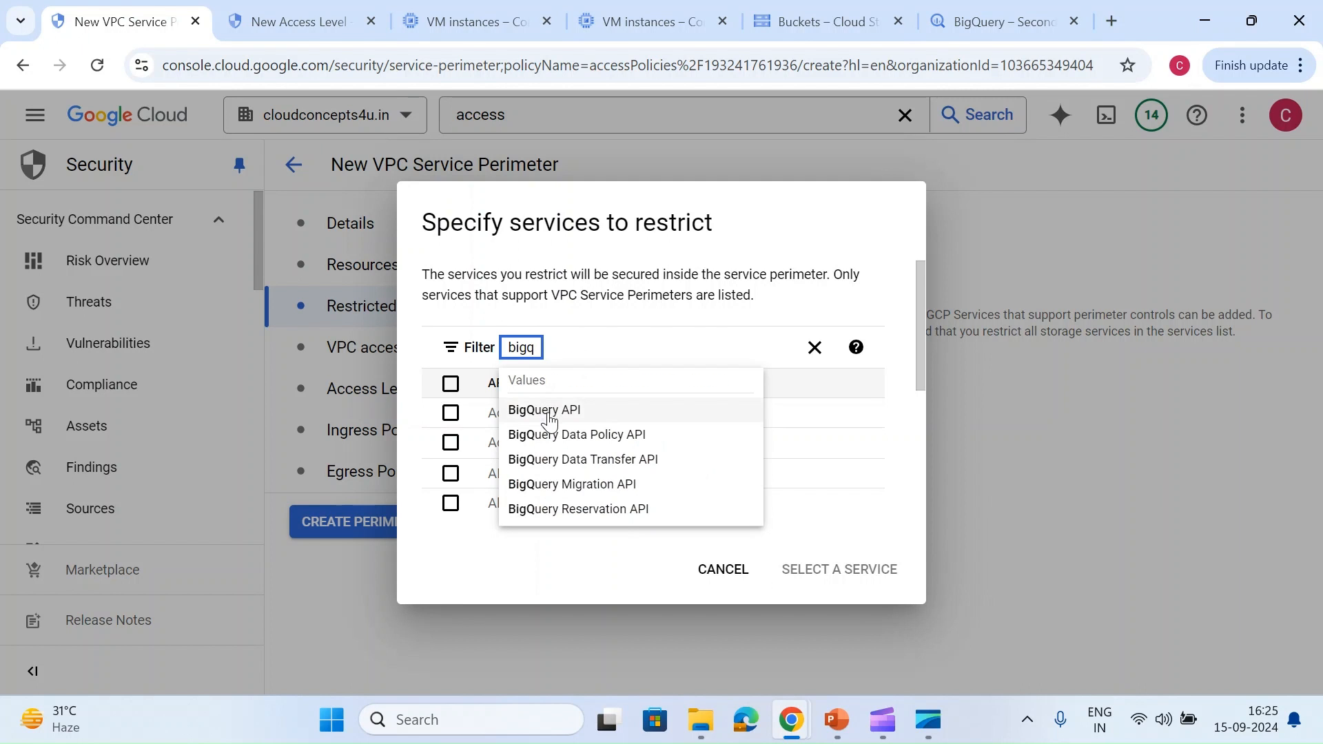
click(545, 412)
click(451, 413)
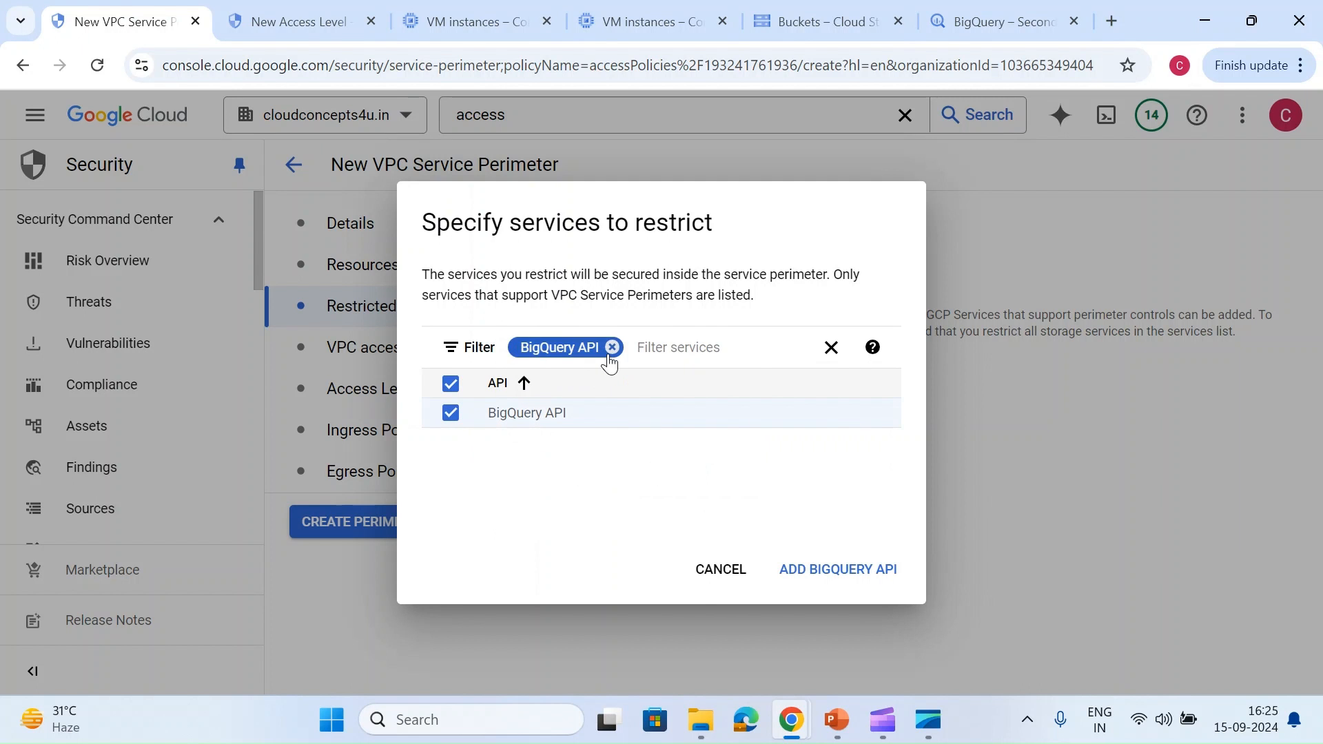
Select Cloud Storage API as well and add both chosen services to the perimeter's restricted services
click(611, 348)
text(storage)
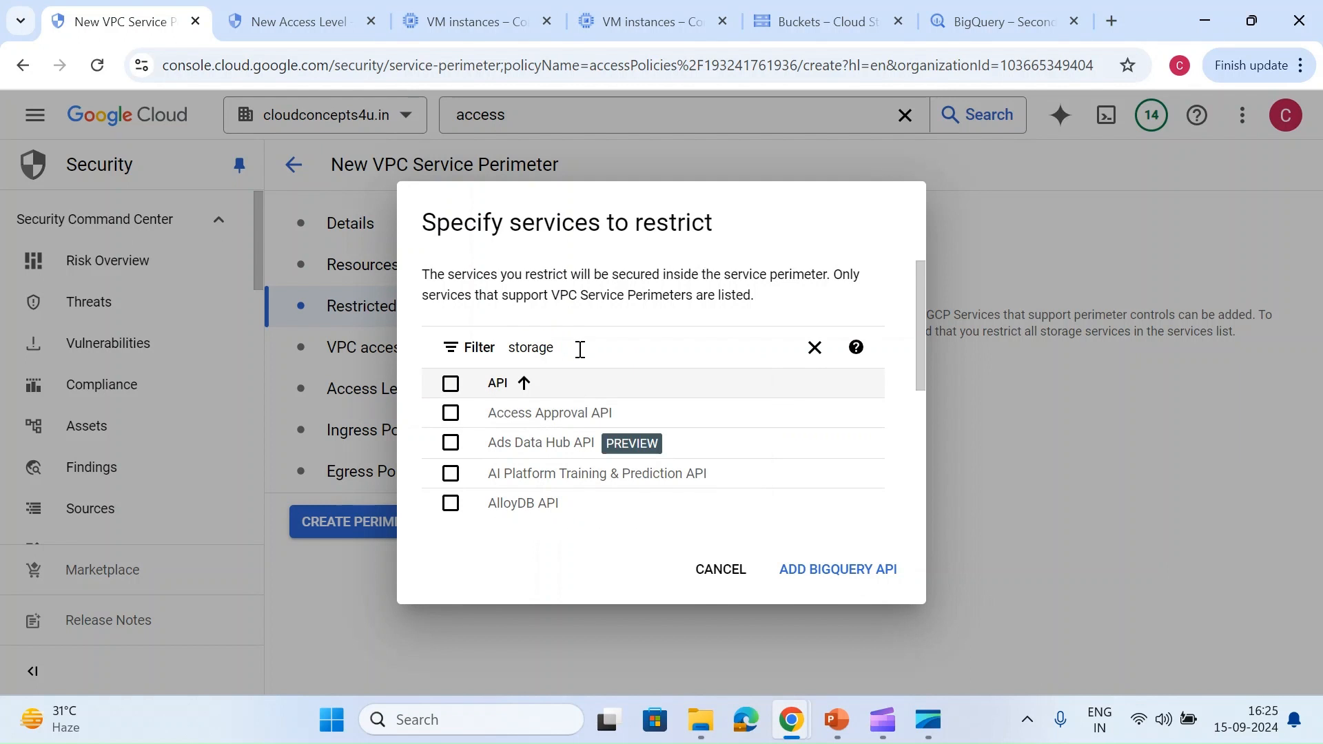
click(579, 349)
click(553, 410)
click(452, 415)
click(799, 575)
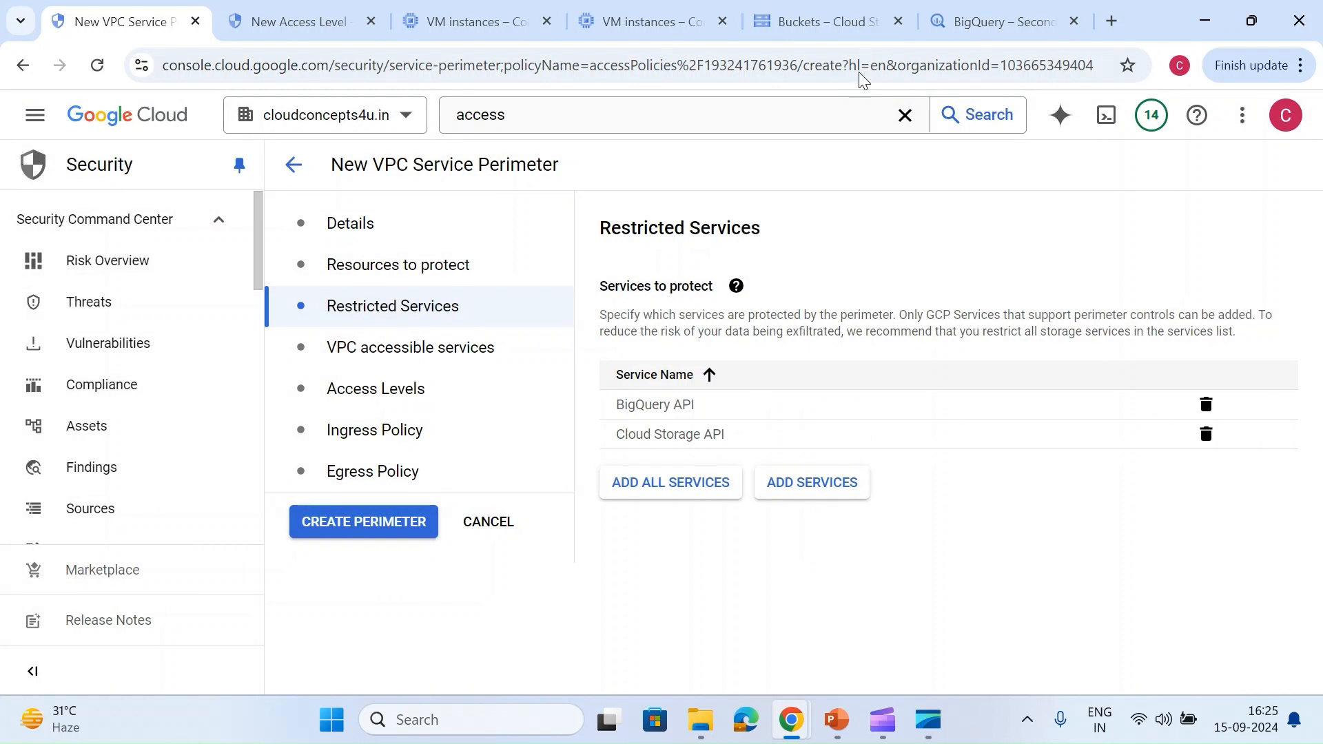
Reload SecondProject's bucket list and run "gcloud storage buckets list --project=secondproject-431513" in the first-project-vm SSH session
click(831, 21)
click(98, 66)
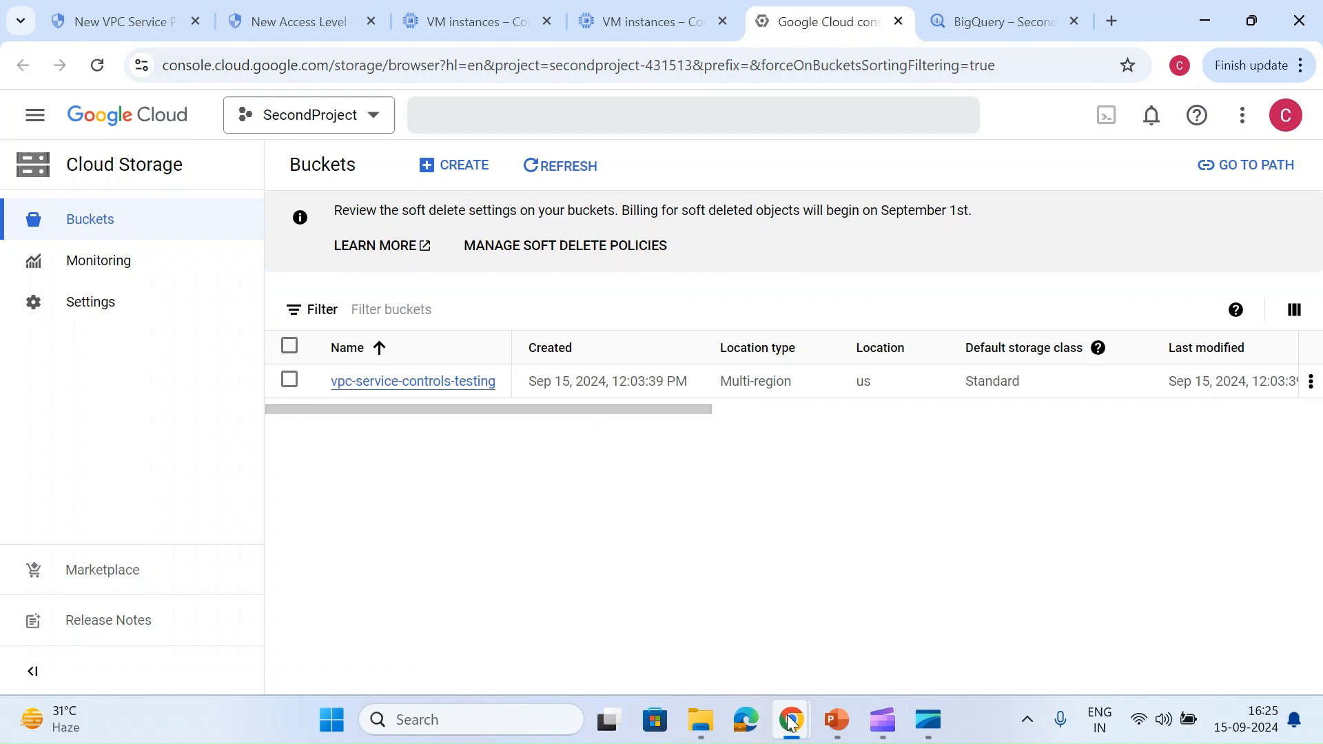
mouse_move(791, 722)
click(858, 631)
text(gcloud storage buckets list --project=secondproject-431513)
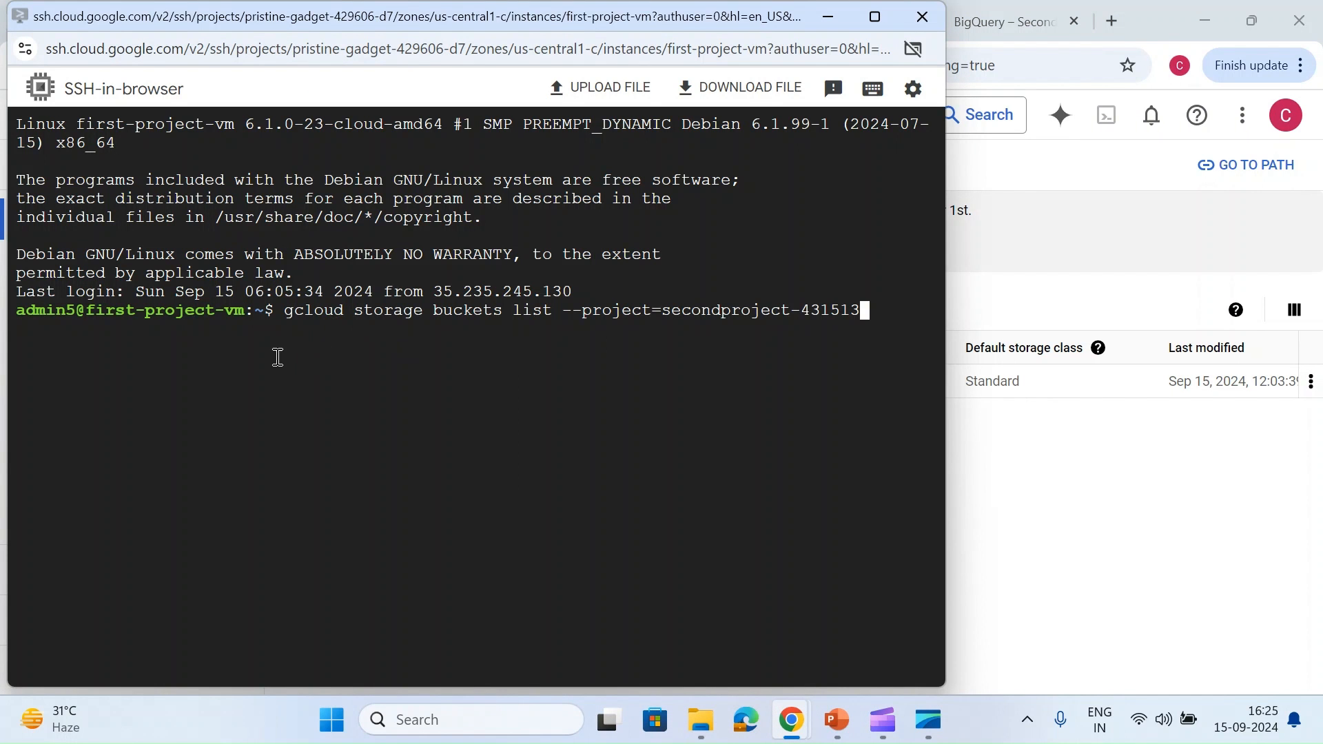
key(Return)
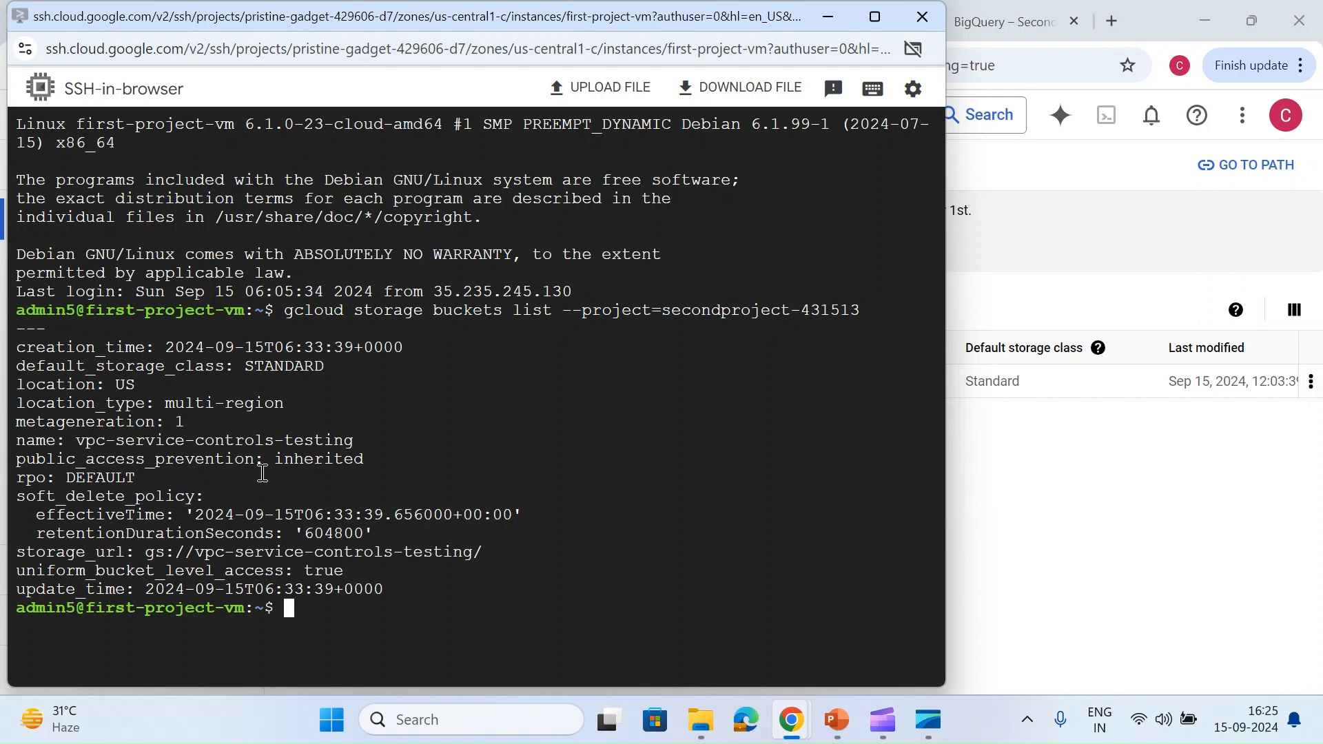
Check the VM instances in My First Project and return to SecondProject's Cloud Storage buckets
click(1208, 621)
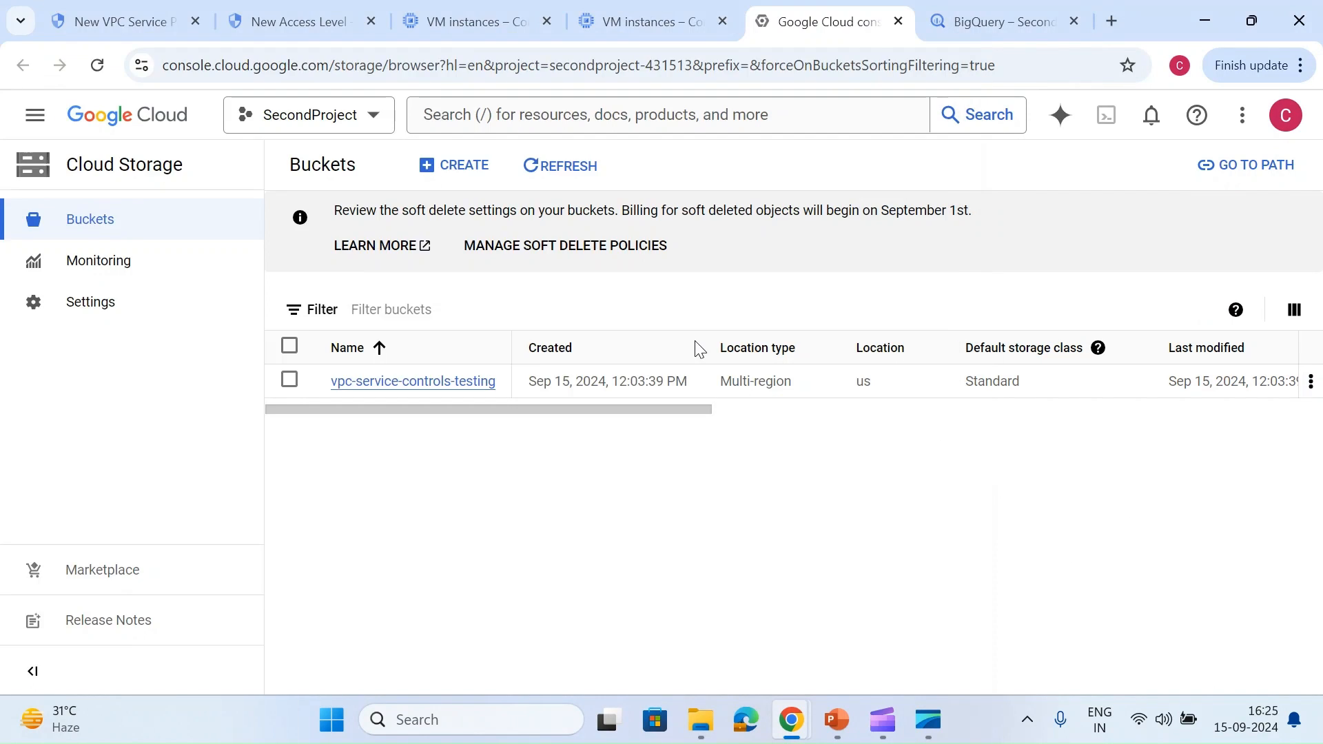
click(488, 25)
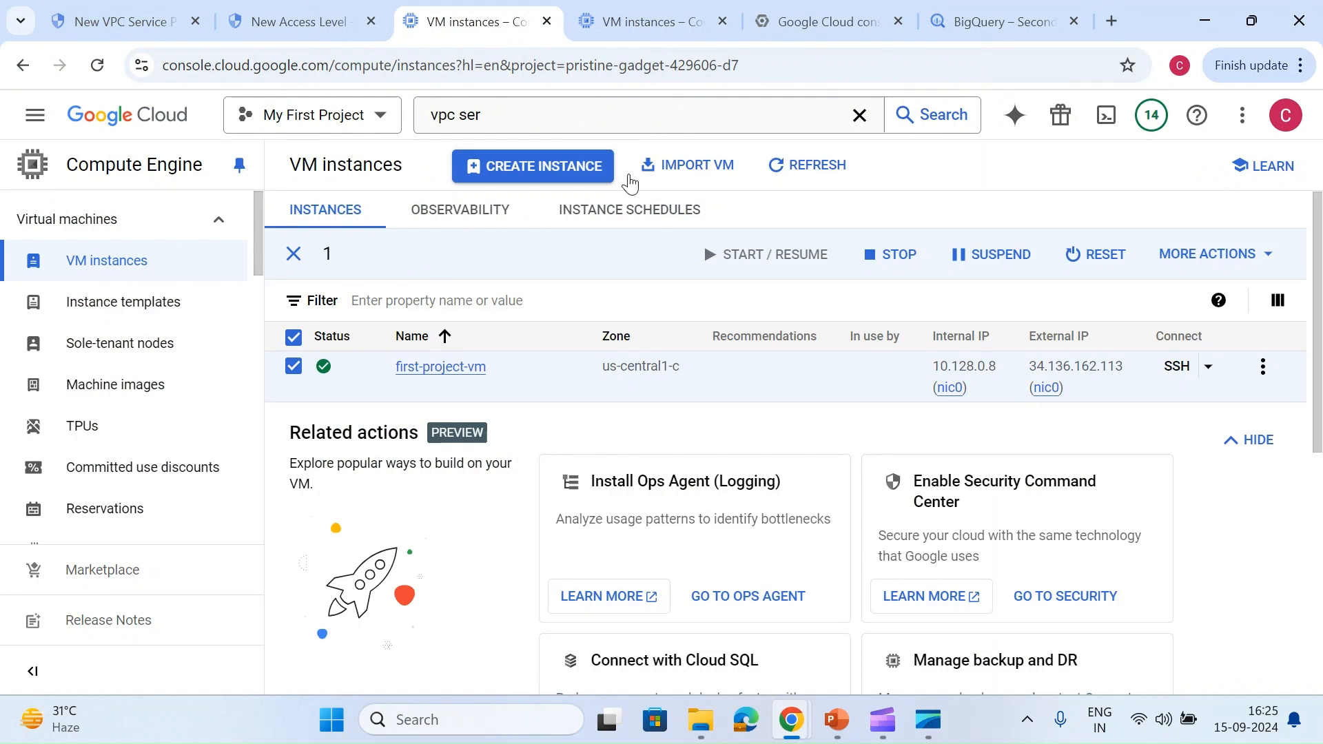
click(840, 28)
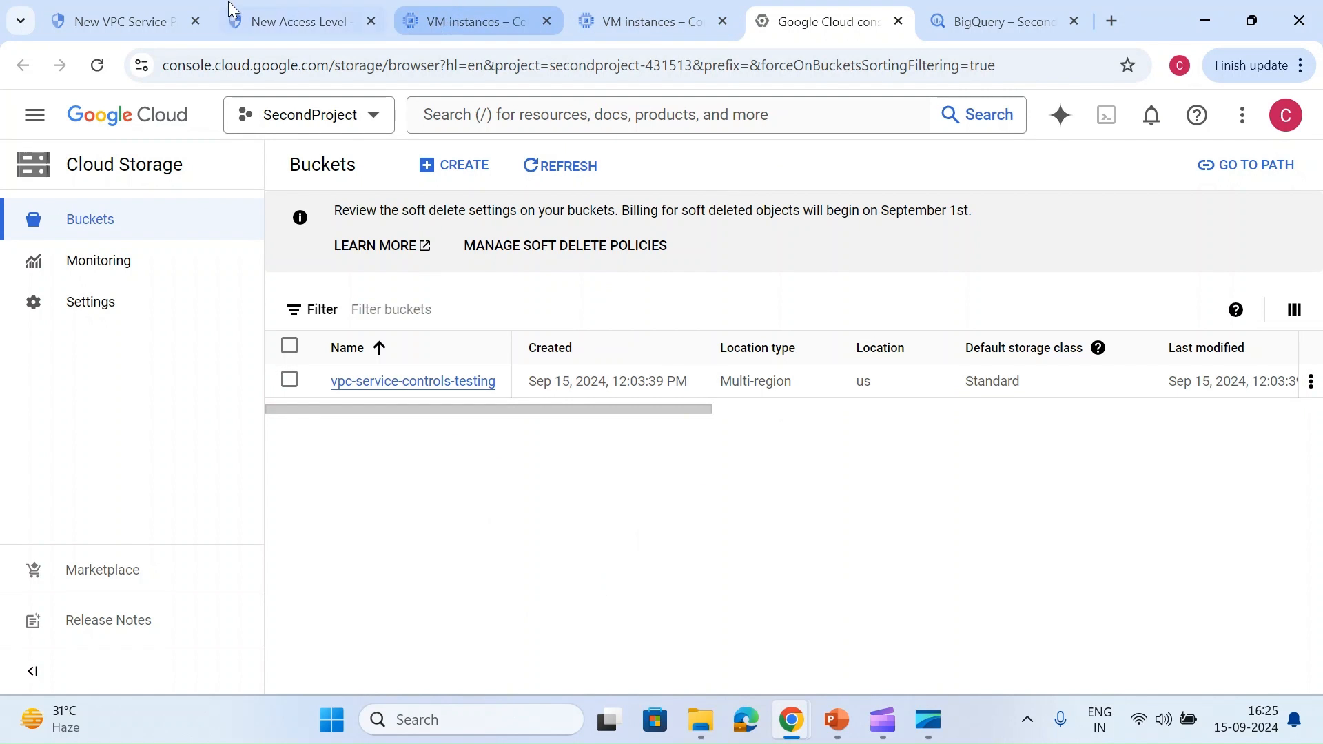
Review the perimeter's VPC accessible services and access levels without changing them, and create the perimeter
click(165, 29)
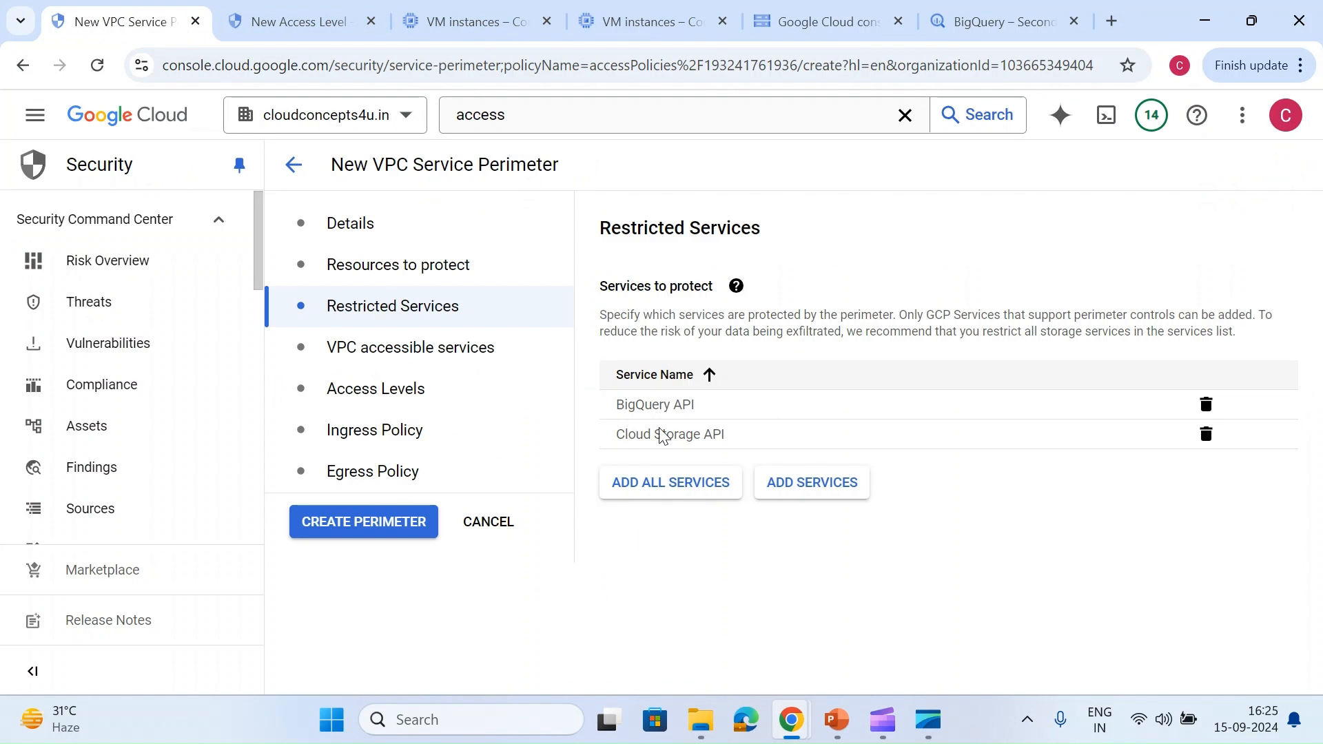
click(414, 351)
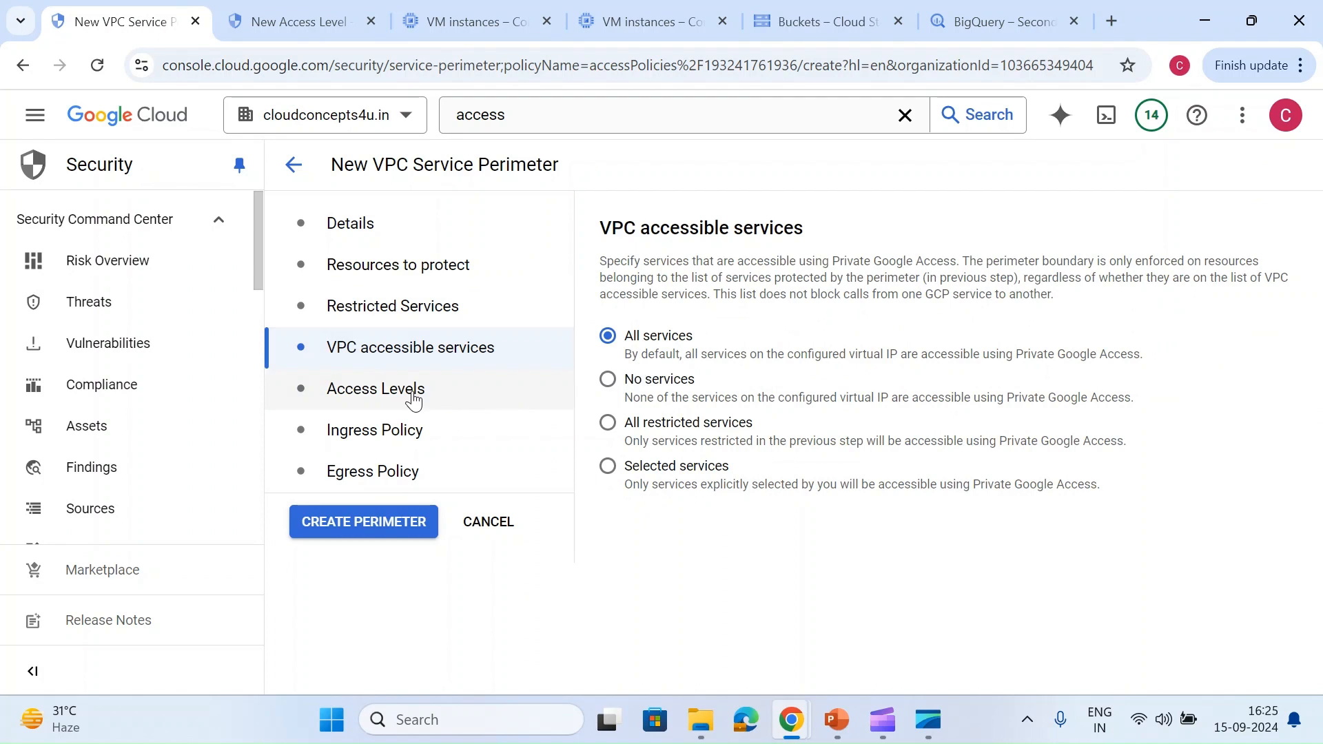
click(413, 394)
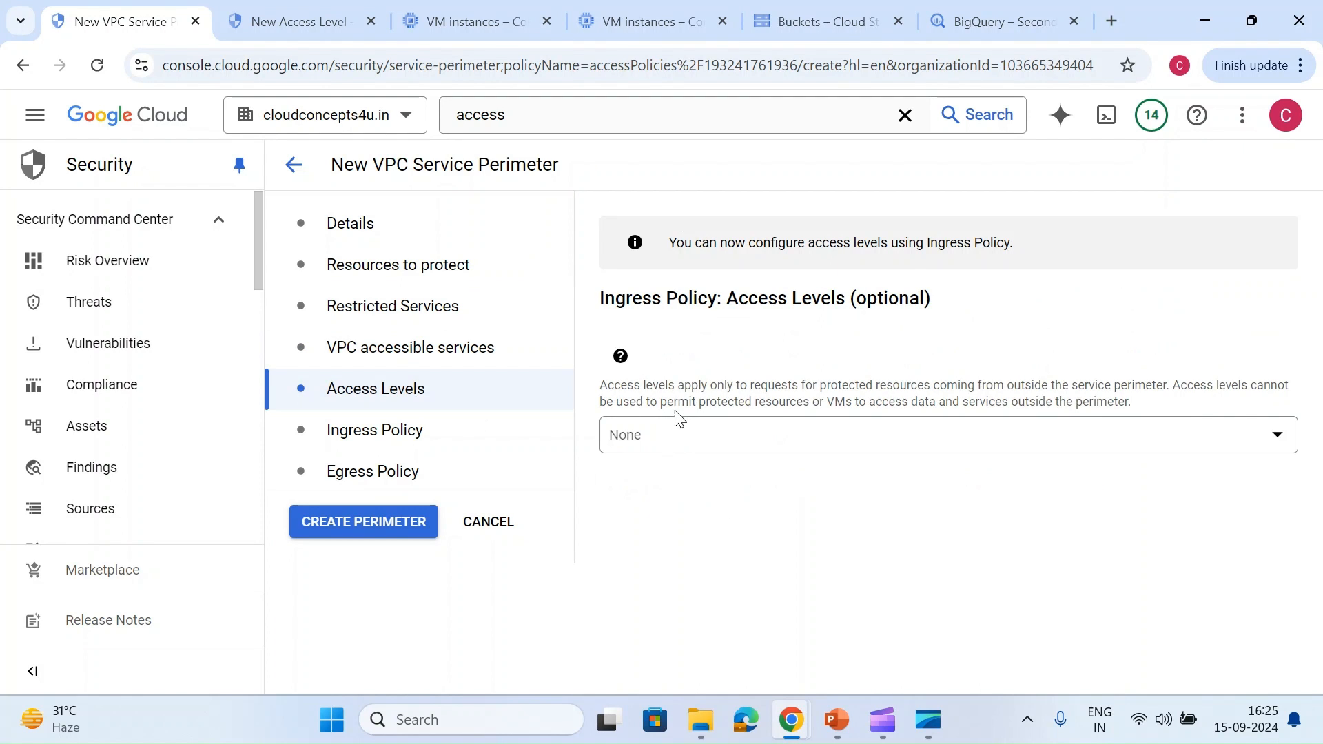
click(673, 441)
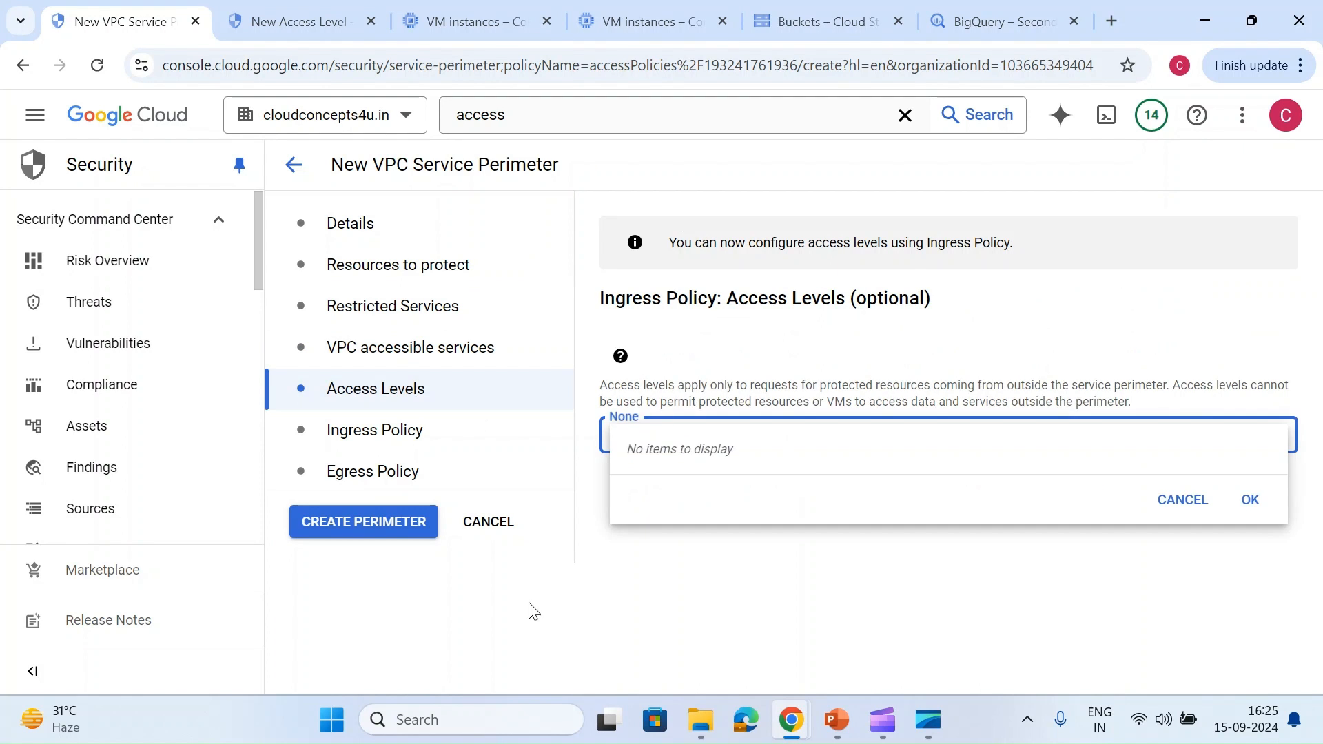
click(361, 524)
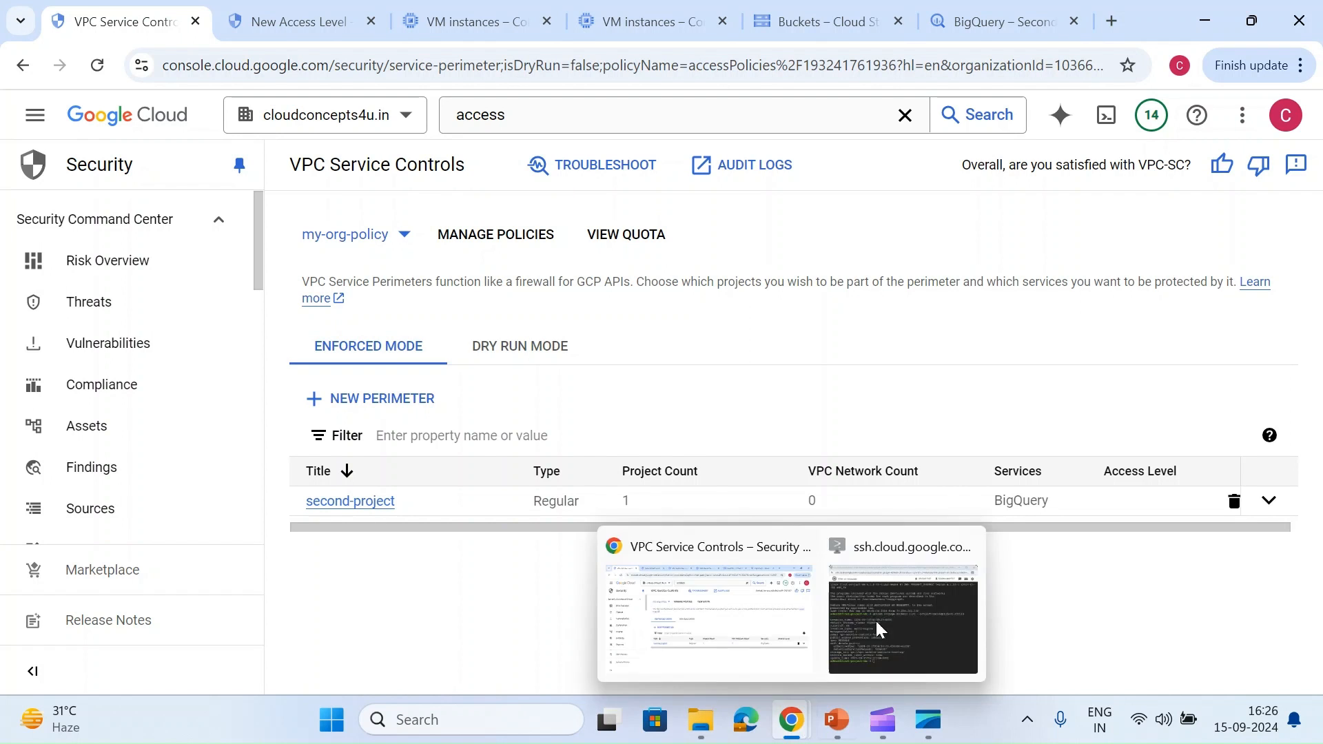
Rerun "gcloud storage buckets list --project=secondproject-431513" twice in the first-project-vm SSH session to test the new perimeter
click(893, 607)
key(Return)
key(Return)
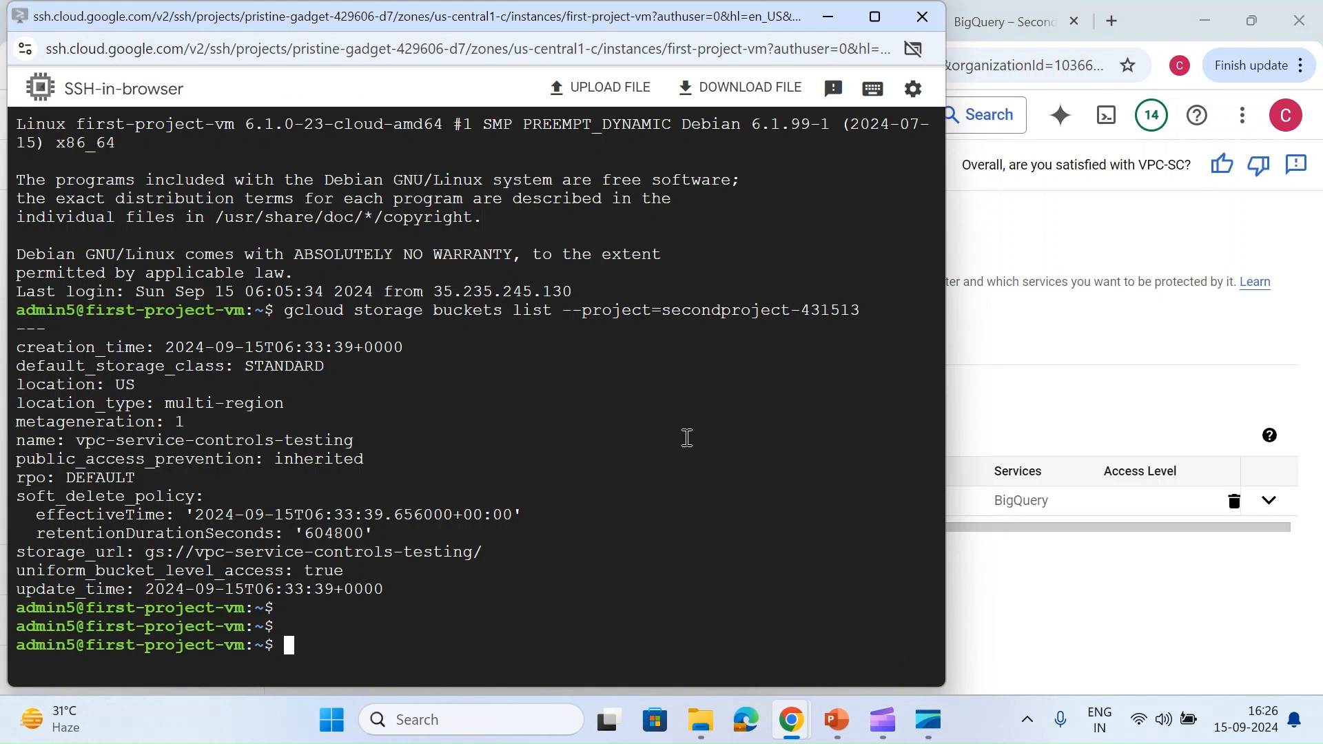
key(Up)
key(Return)
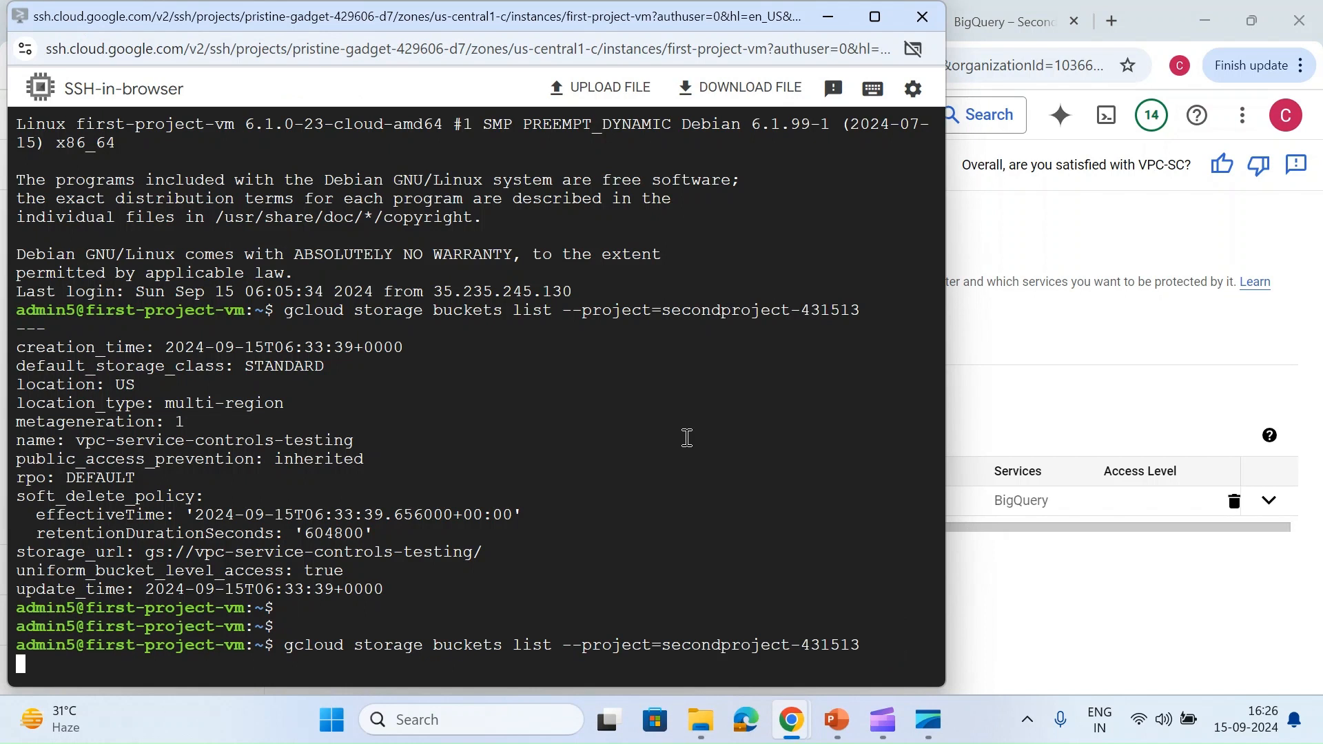
key(Return)
key(Return)
key(Return)
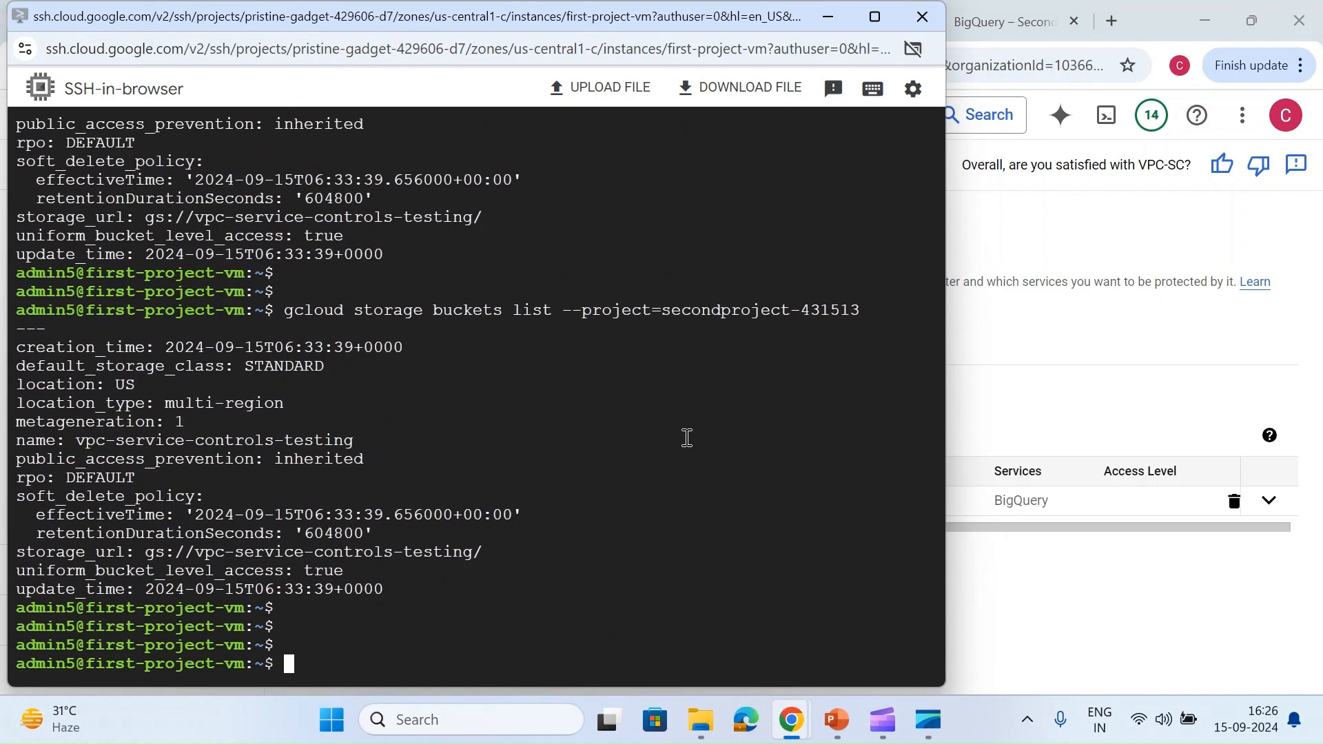
key(Up)
key(Return)
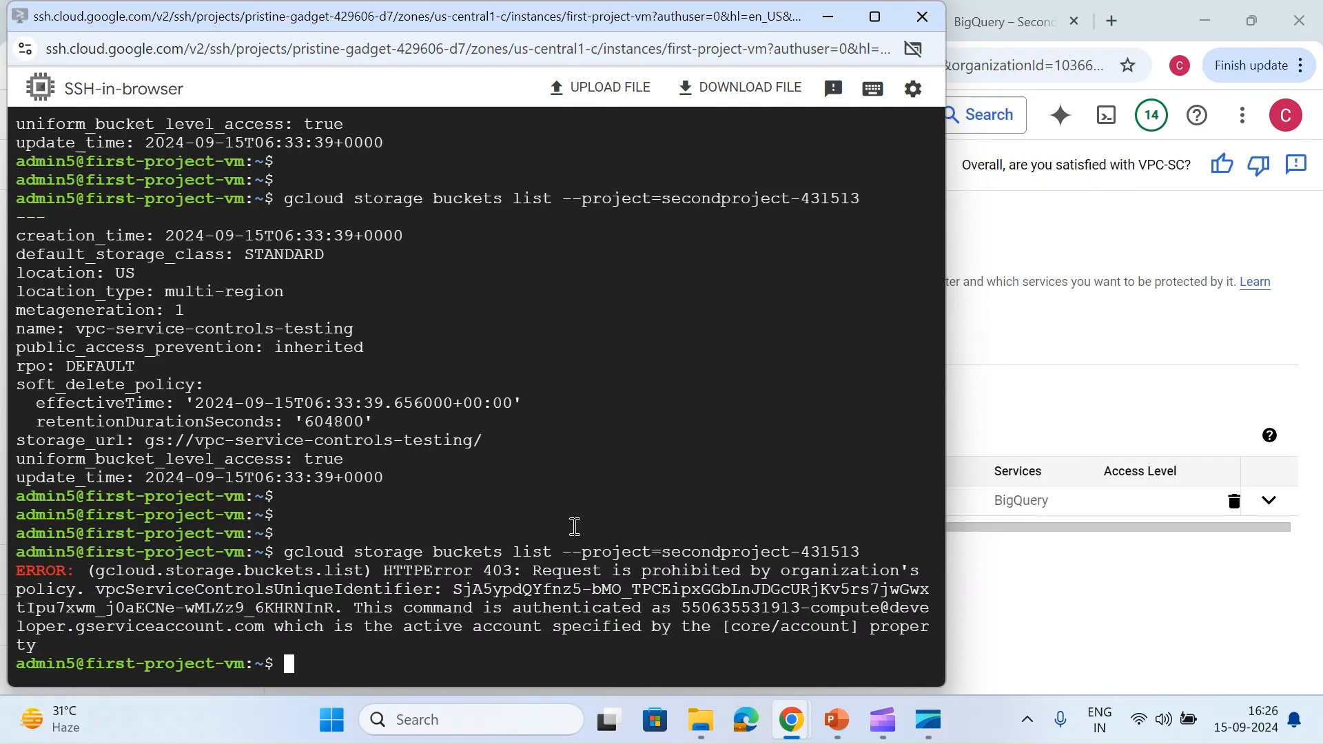
Reload SecondProject's Cloud Storage buckets page in the console to test access under the perimeter
click(1096, 284)
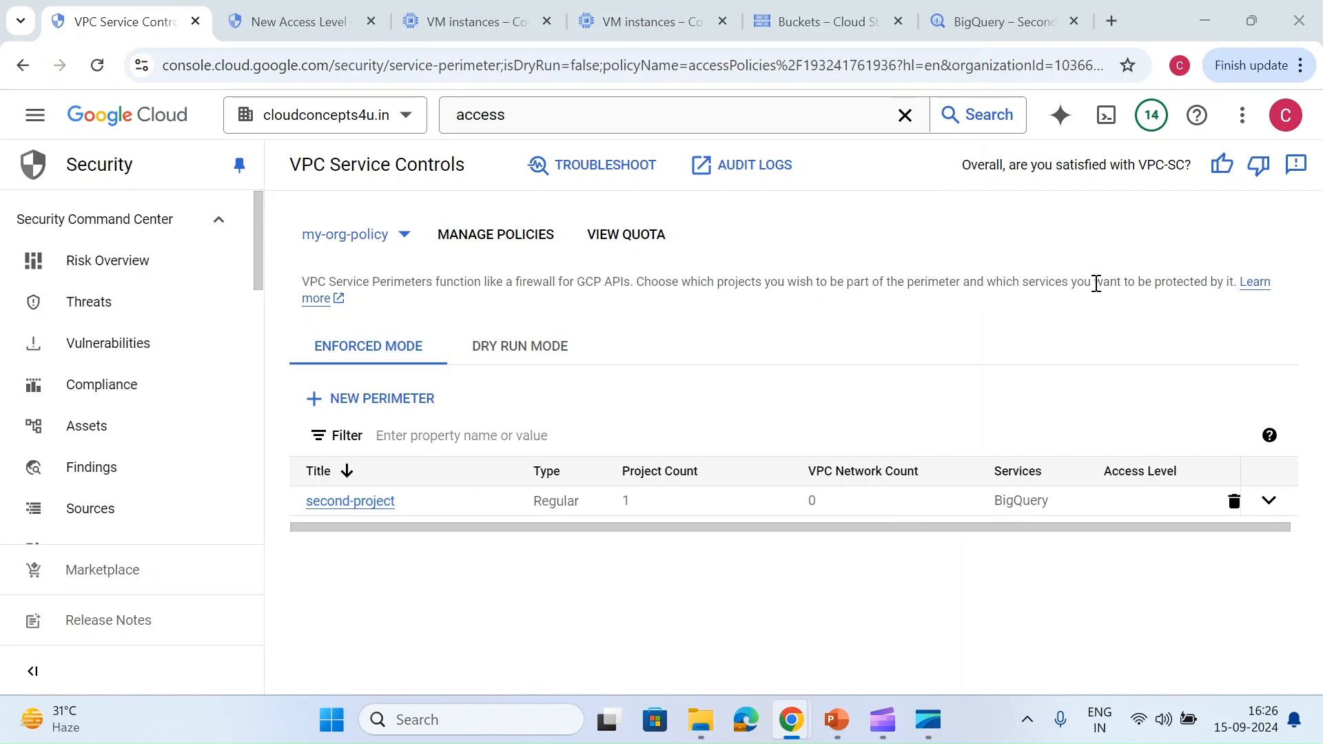
click(834, 24)
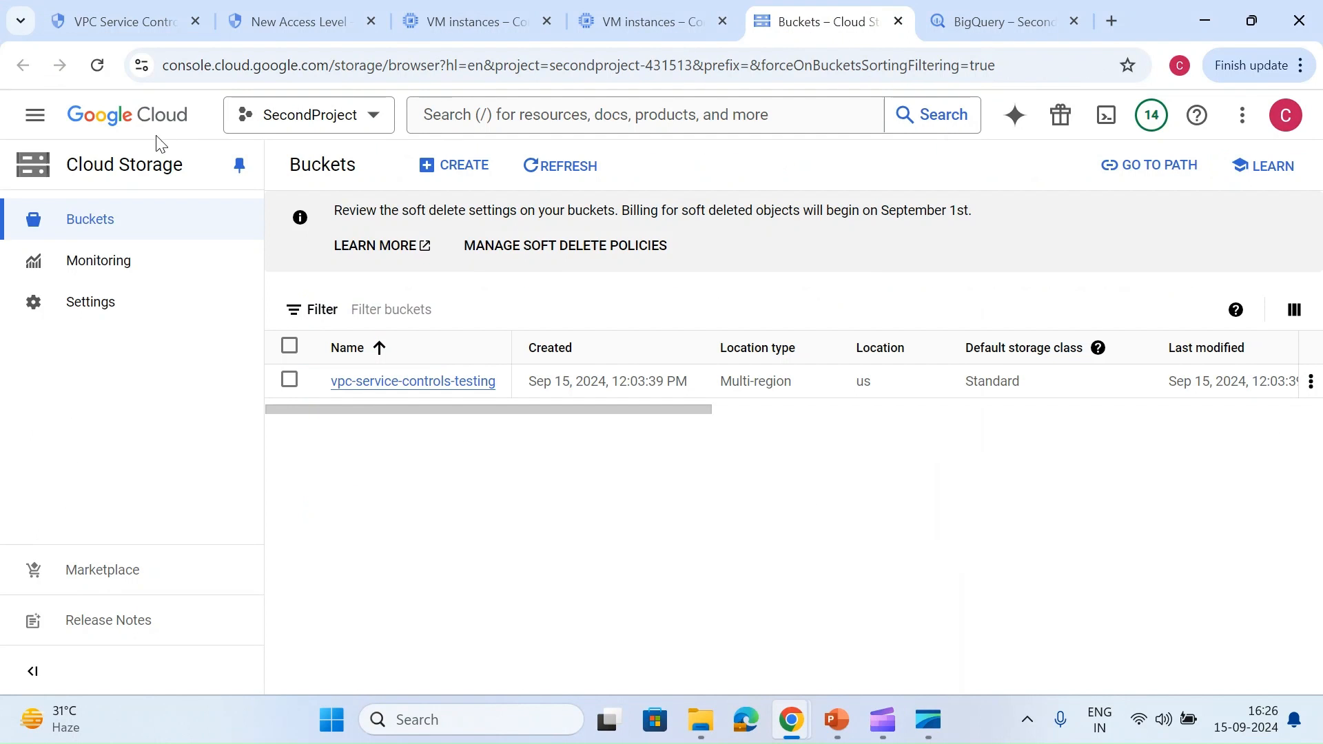
click(103, 63)
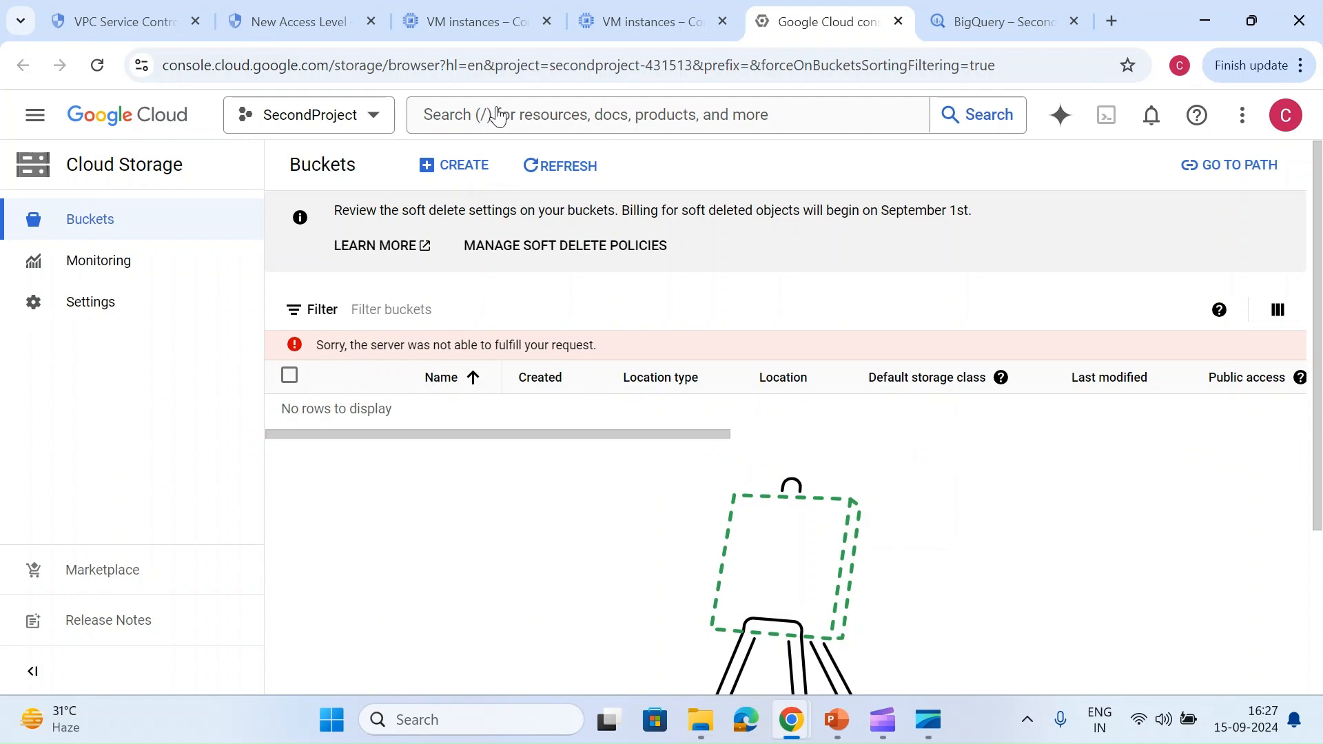
Switch the test-access-level condition's IP subnetworks to Private IP and open the VPC network selection
click(255, 13)
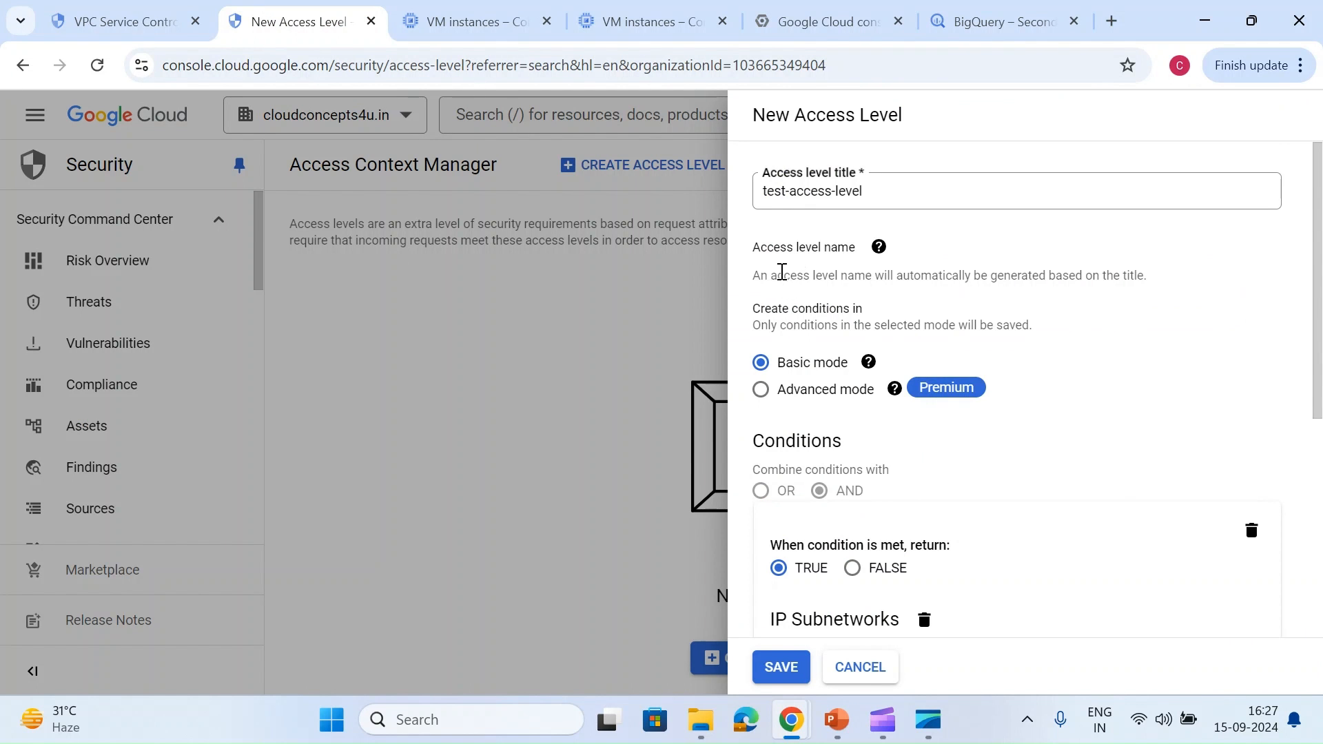
scroll(792, 311, down, 4)
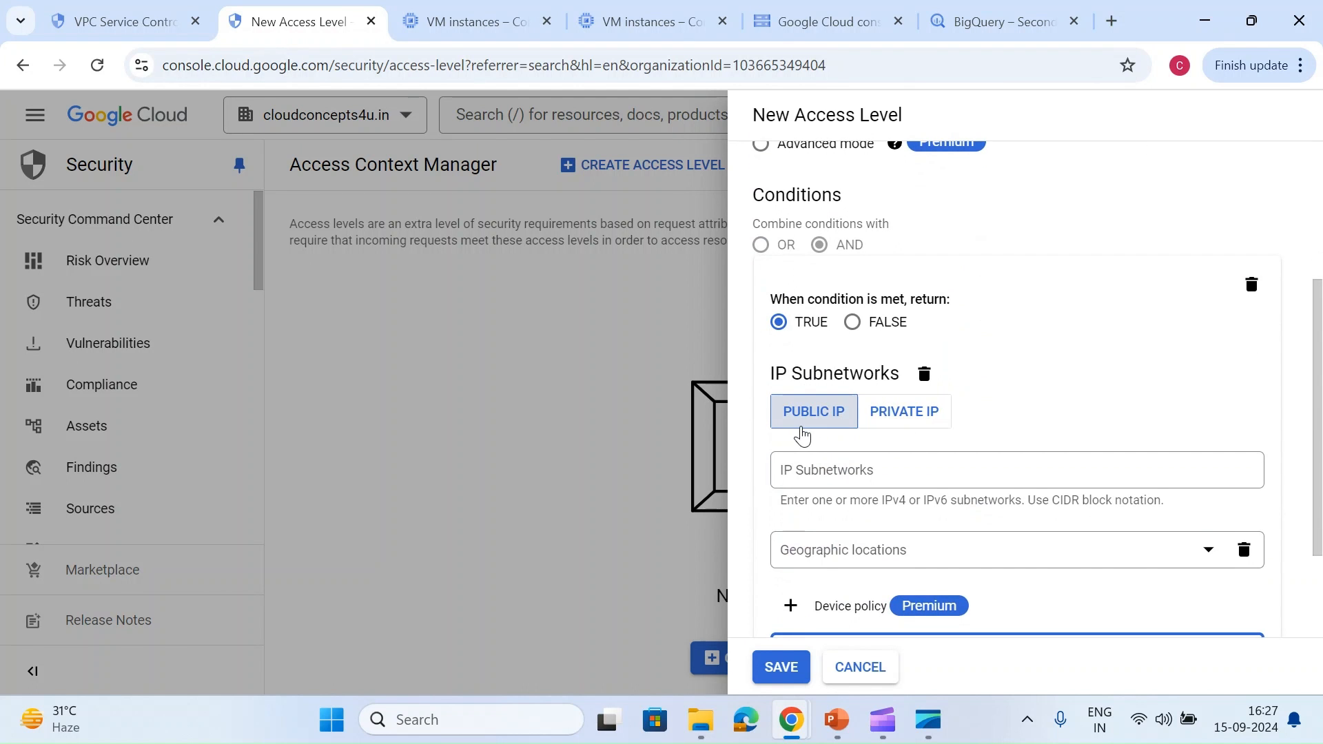
scroll(800, 434, down, 1)
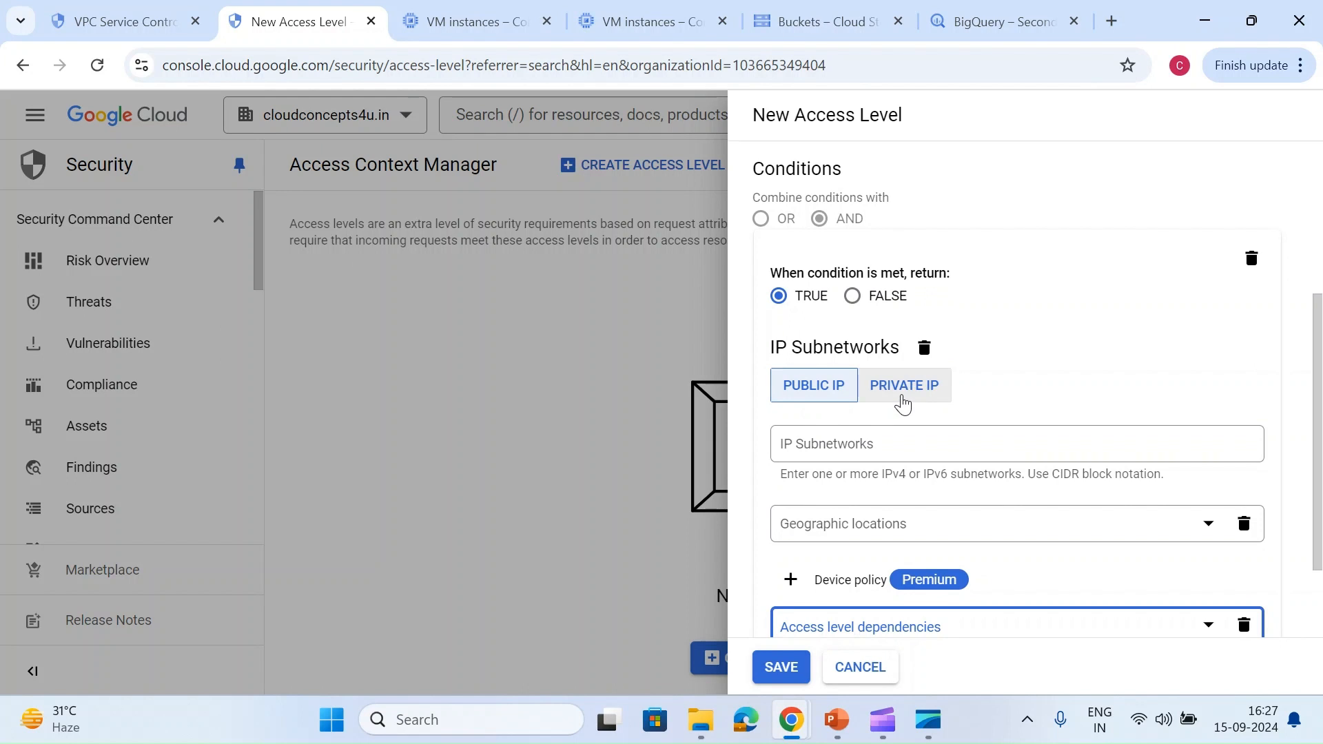
click(903, 405)
scroll(862, 481, down, 2)
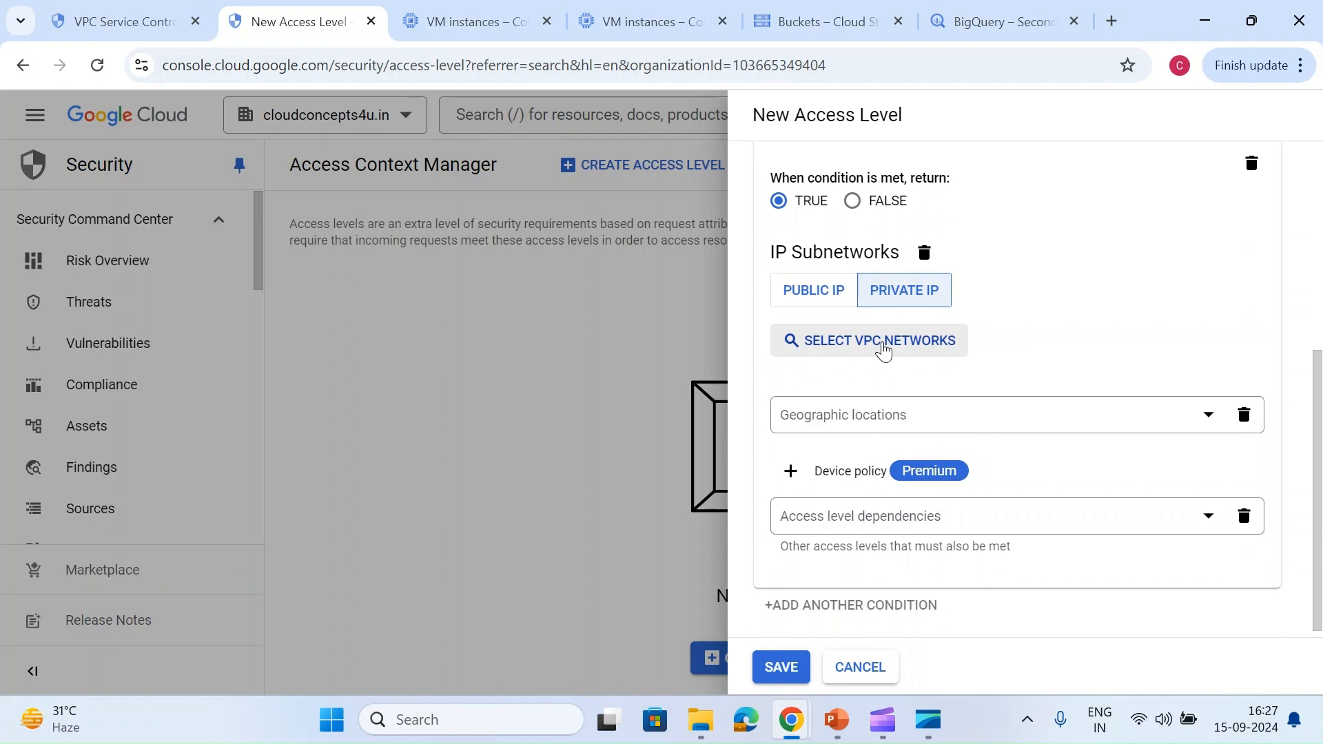
click(884, 348)
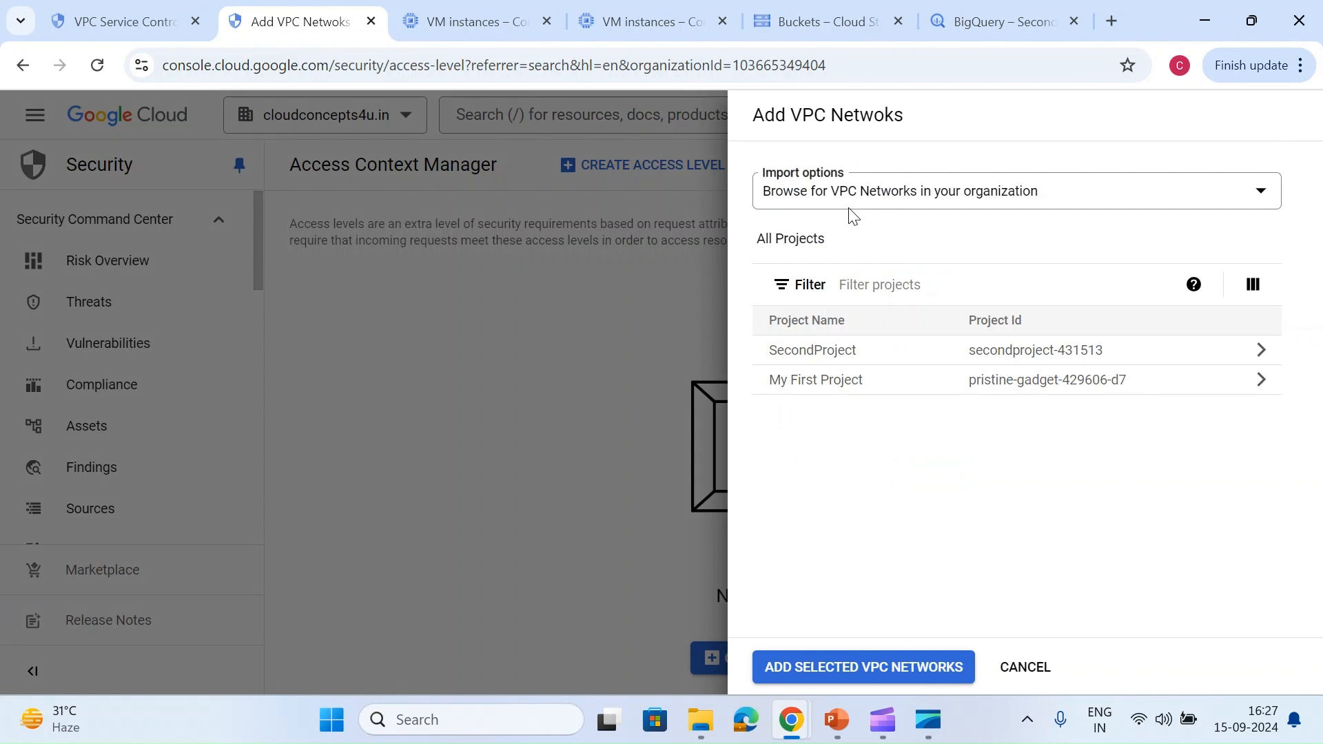
Try the option to manually enter a VPC network address, and return to browsing for VPC networks in the organization
click(848, 208)
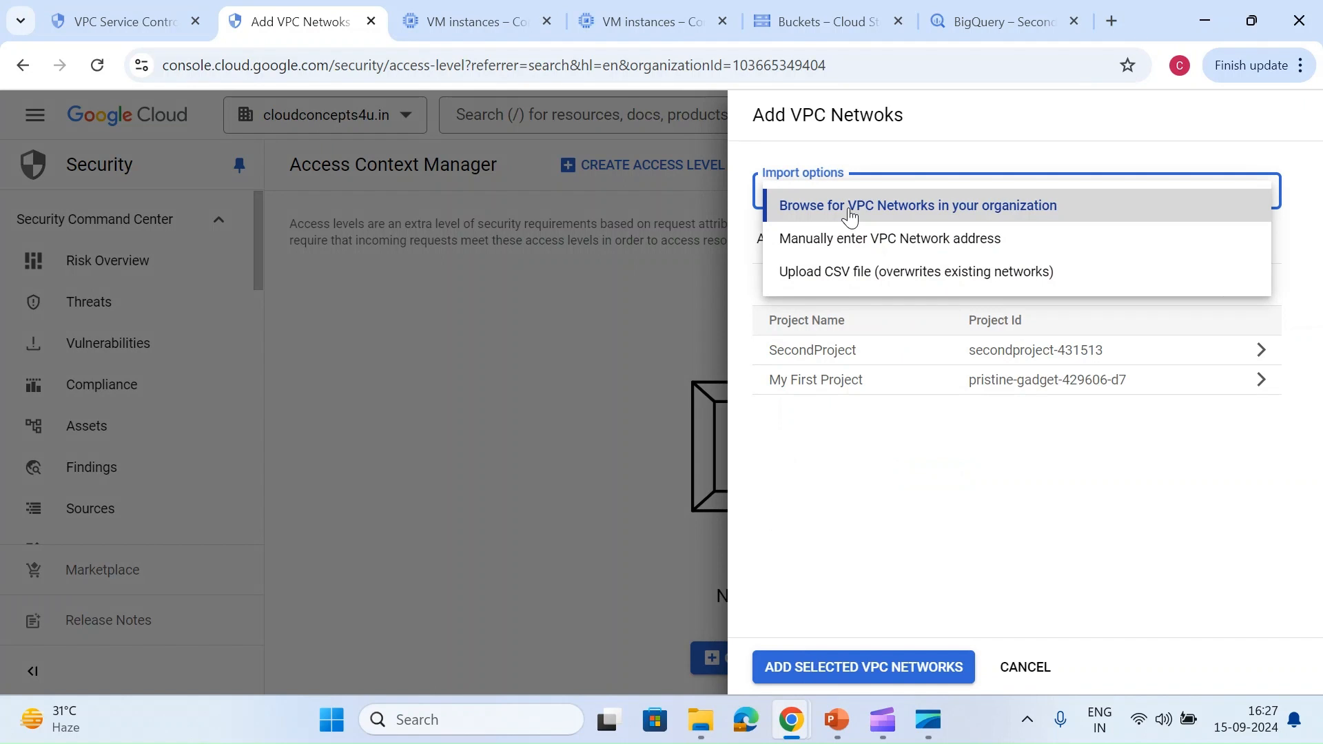
click(858, 256)
click(859, 214)
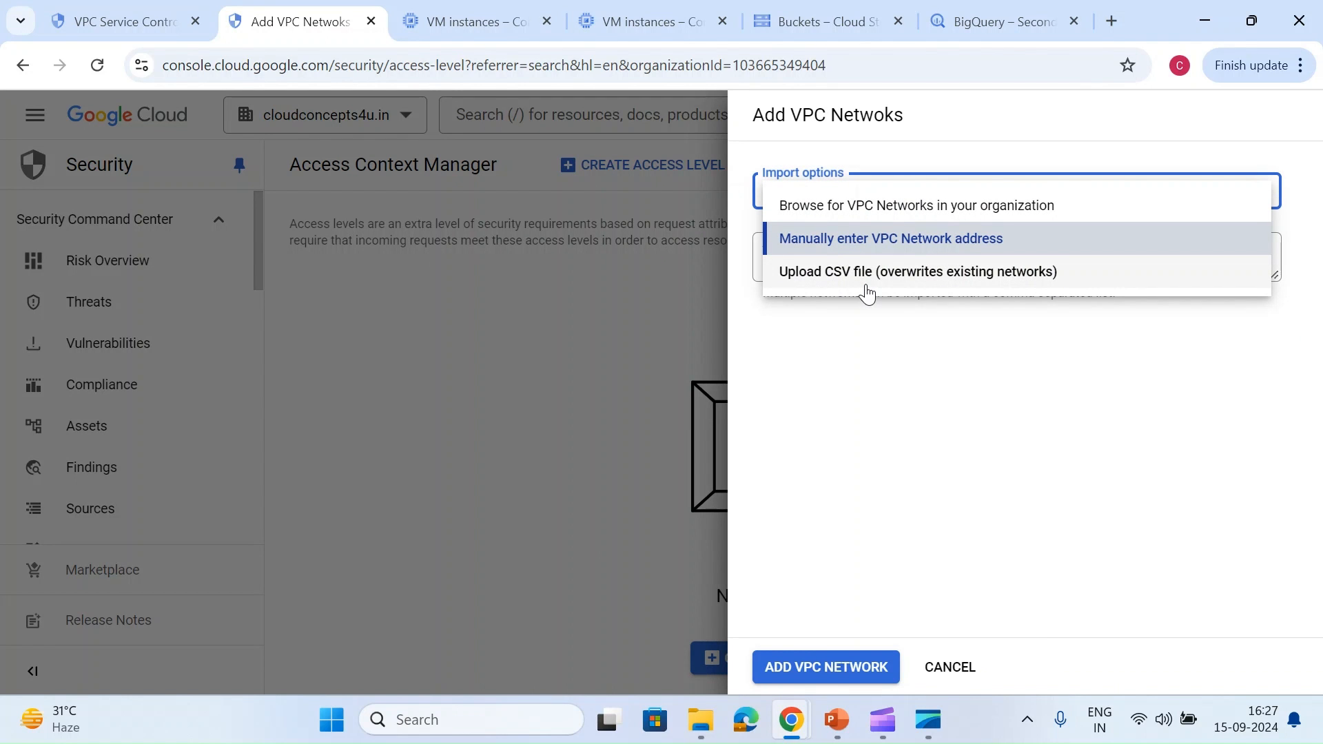
click(855, 218)
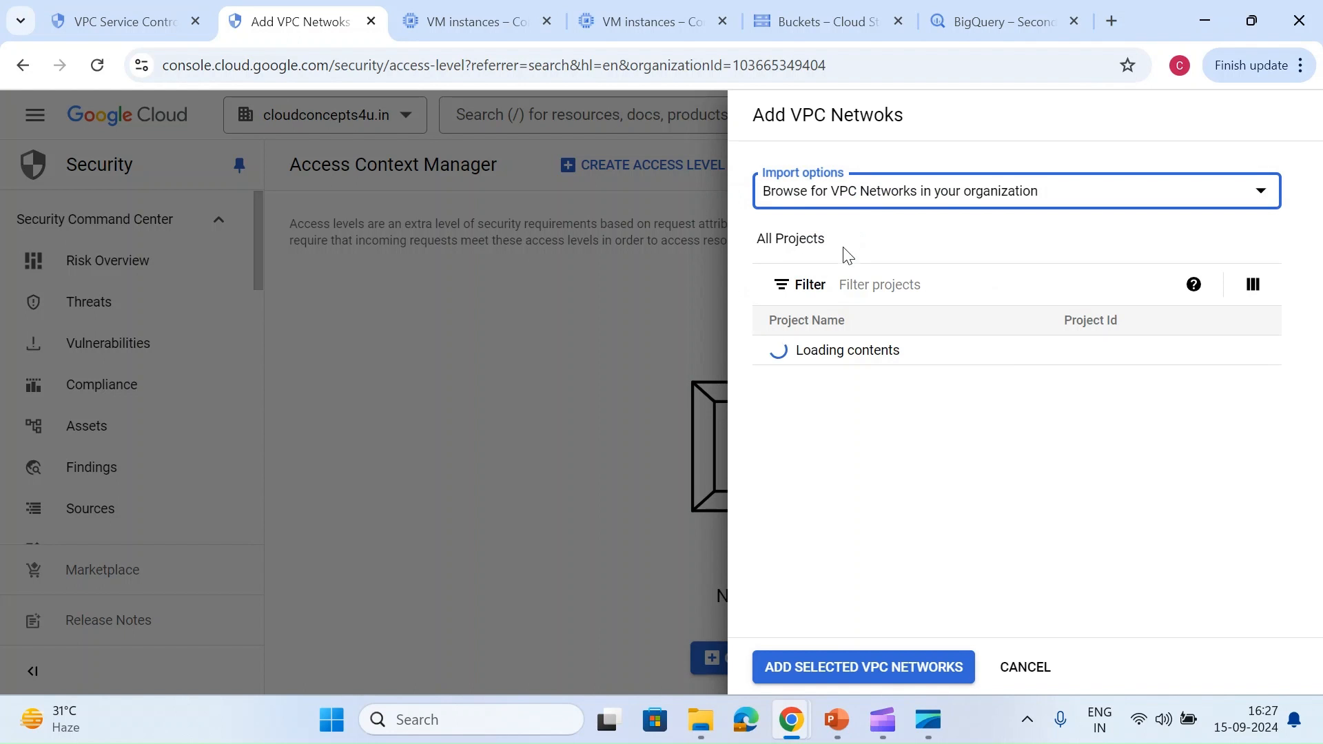
Add My First Project's default VPC network to the access level's private IP condition
click(825, 388)
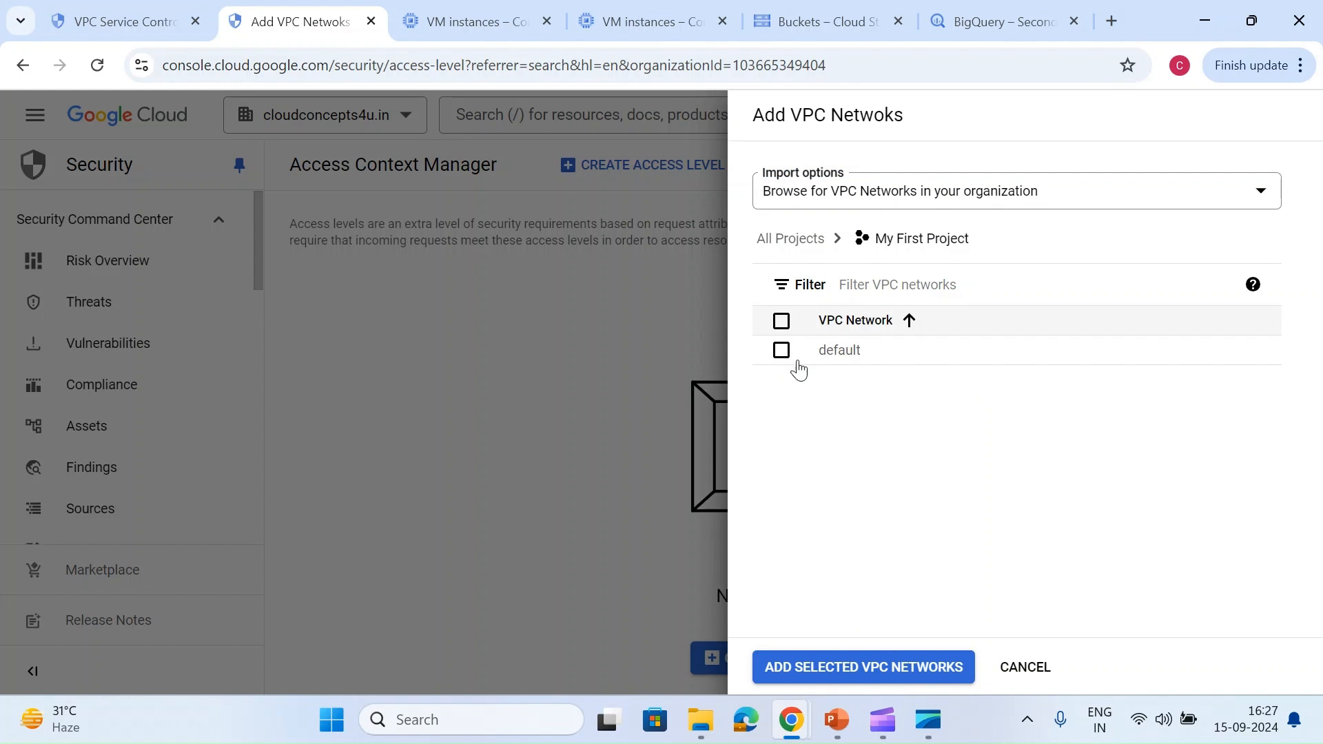
click(794, 357)
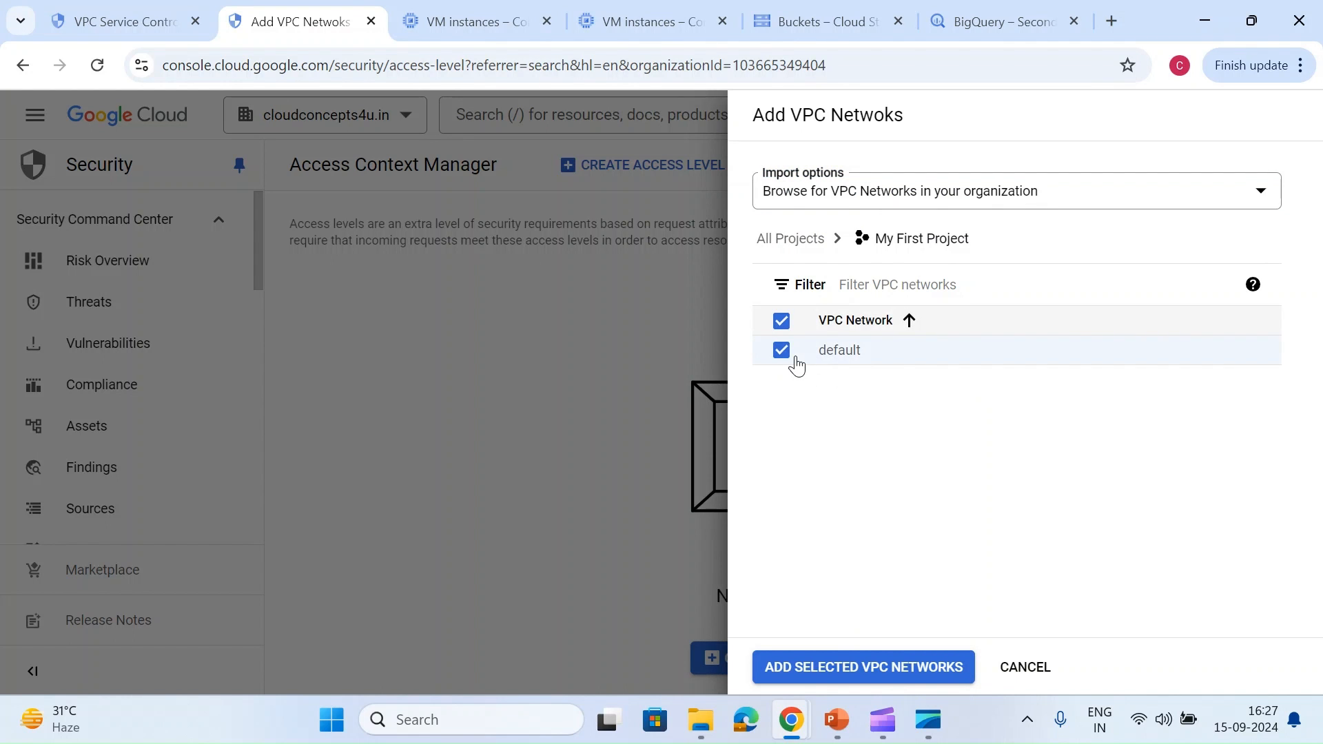
click(847, 665)
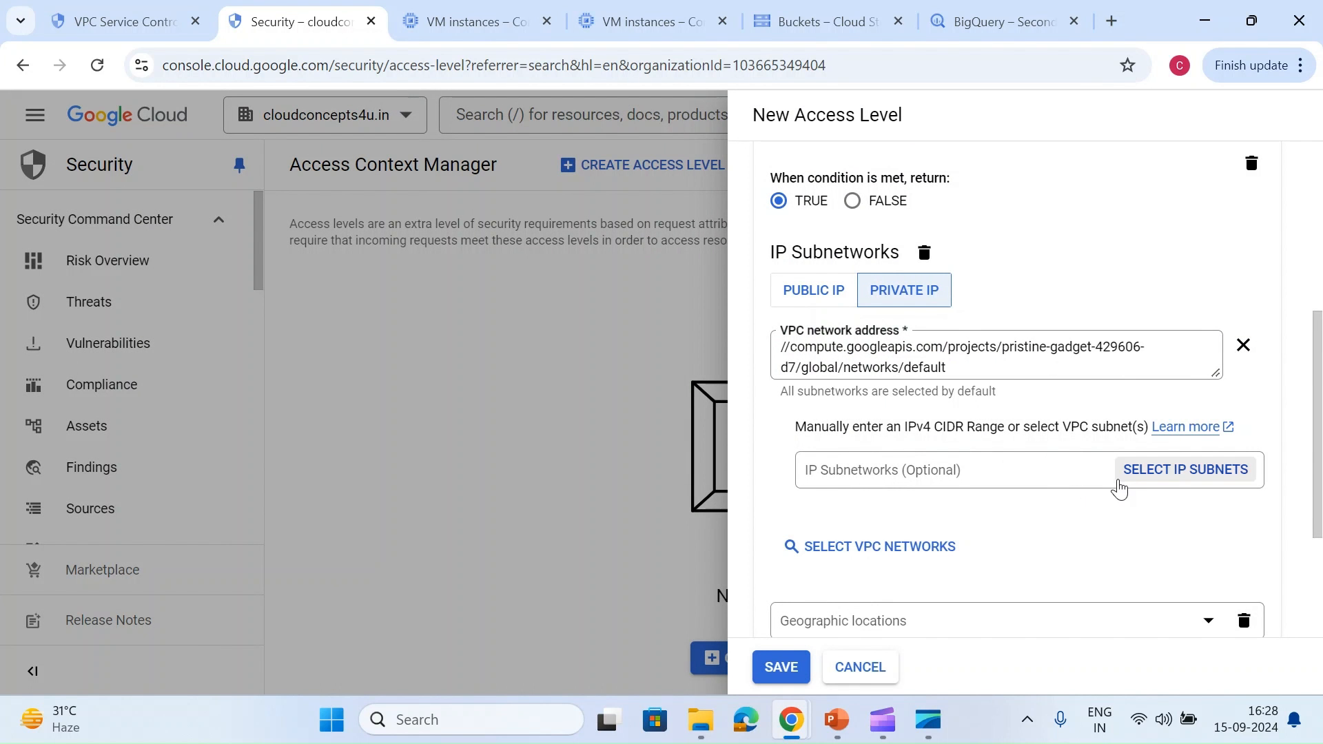
Look through the IP subnets and geographic locations available for the condition, selecting none of them
click(1121, 476)
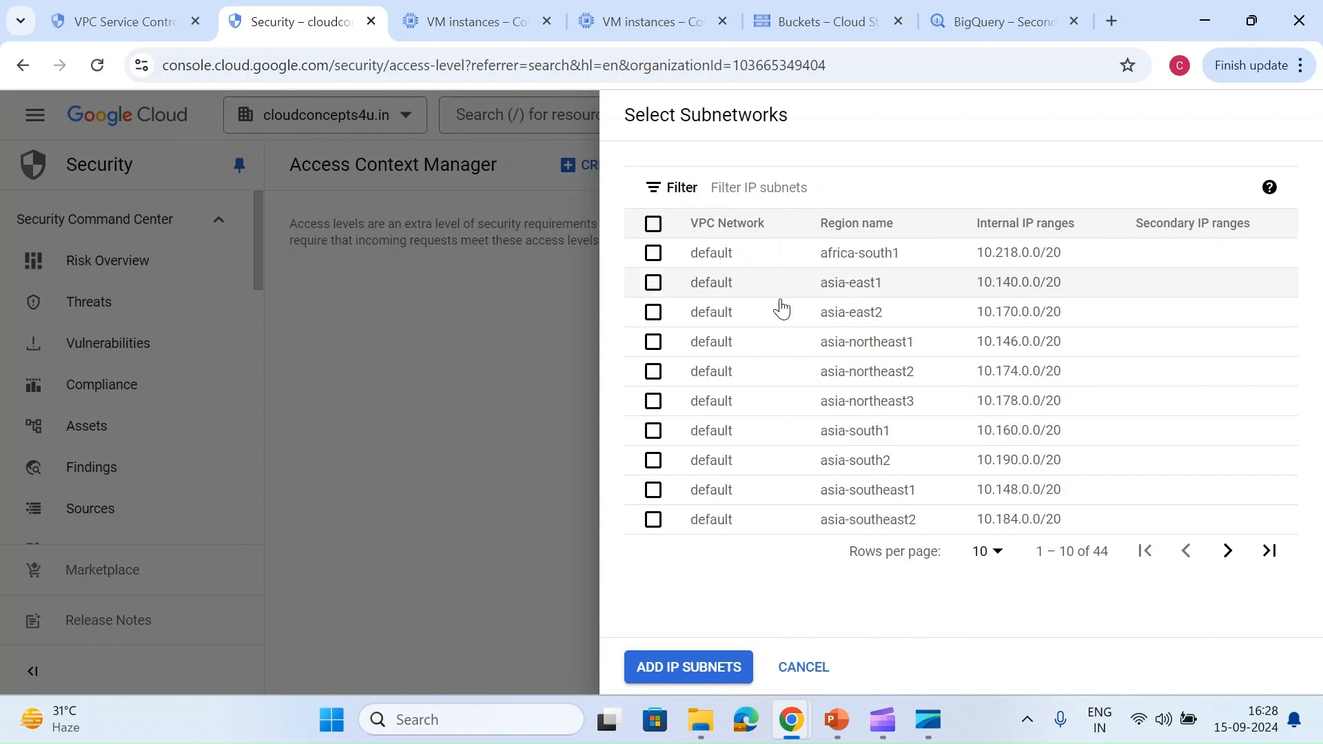
click(809, 664)
scroll(846, 537, down, 2)
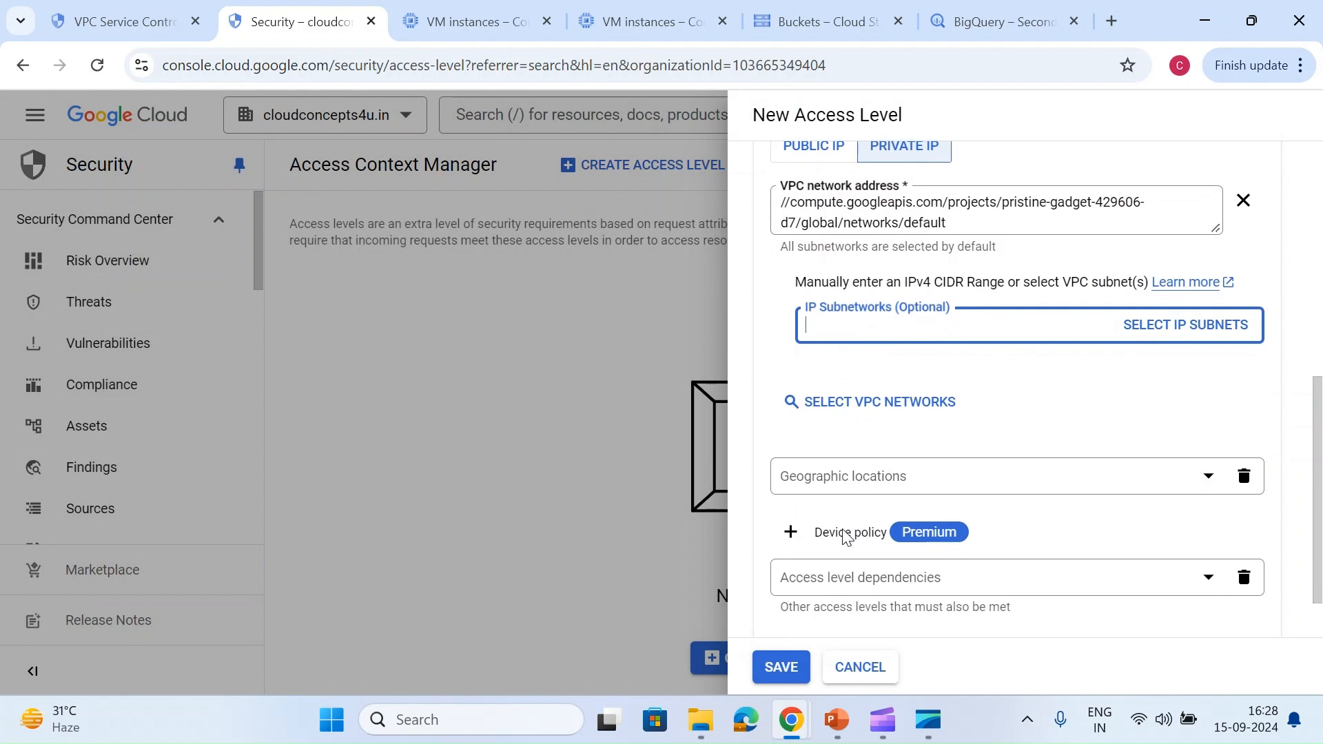
click(950, 475)
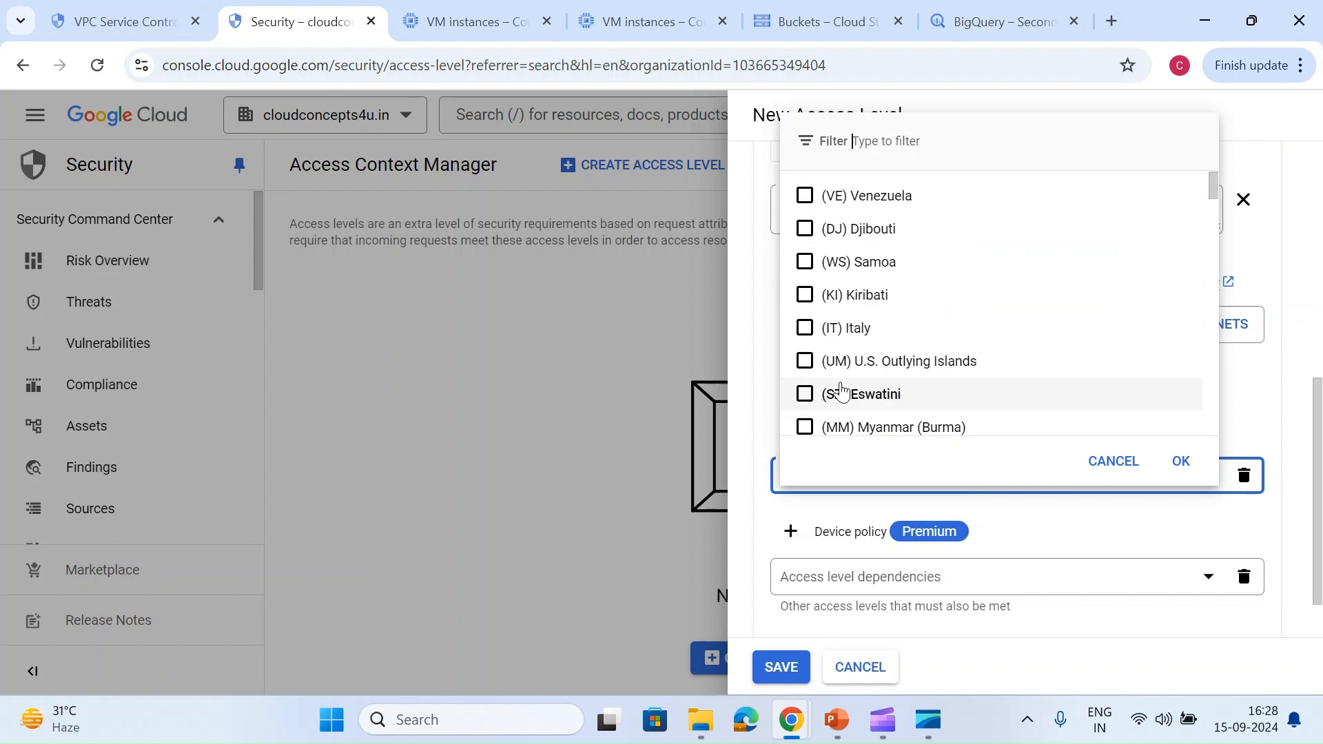
click(751, 363)
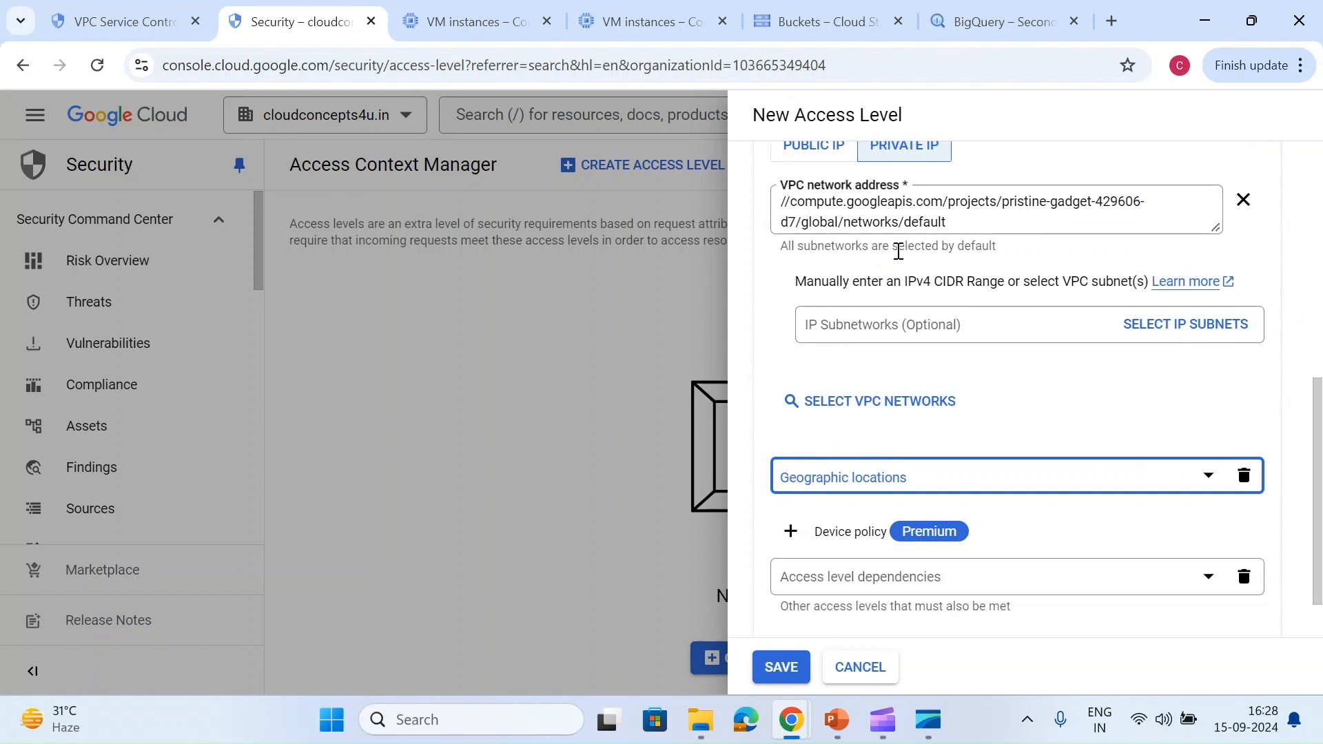
click(884, 476)
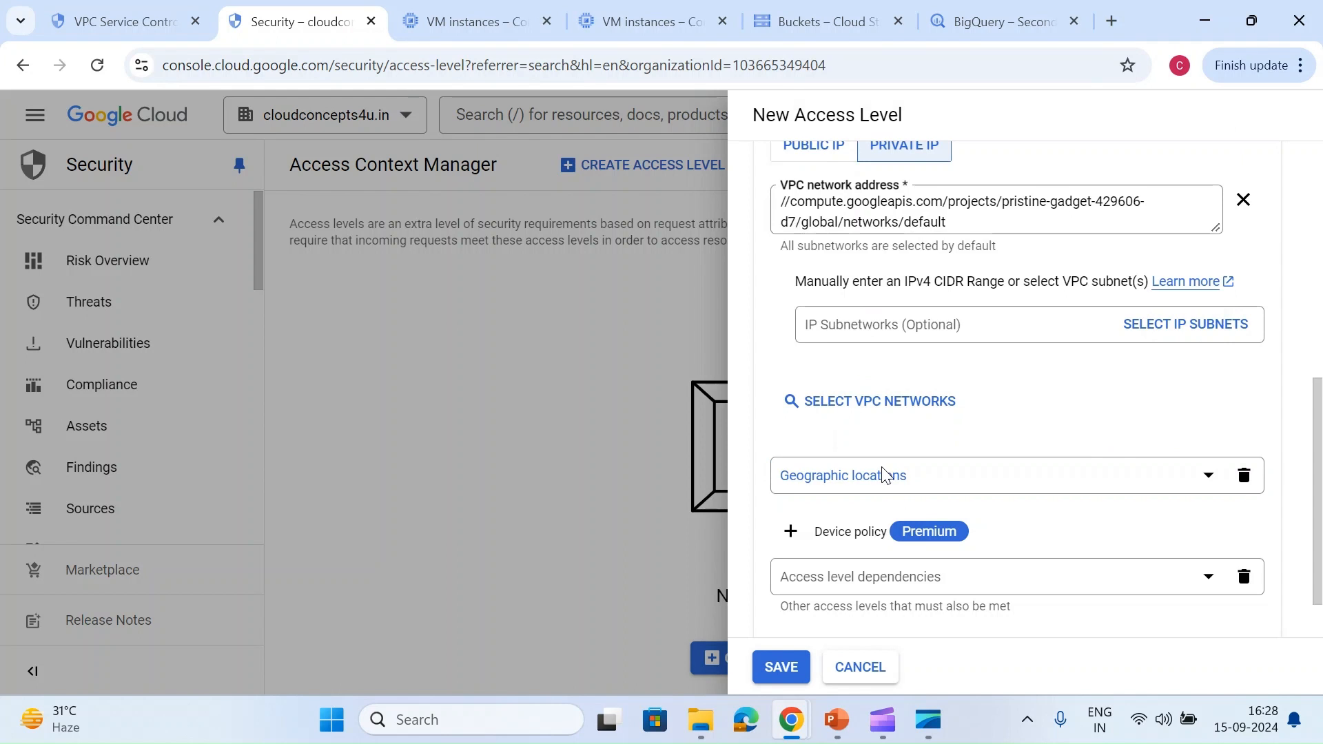
click(884, 476)
click(763, 404)
Save the new access level test-access-level and dismiss the notification
scroll(766, 406, down, 1)
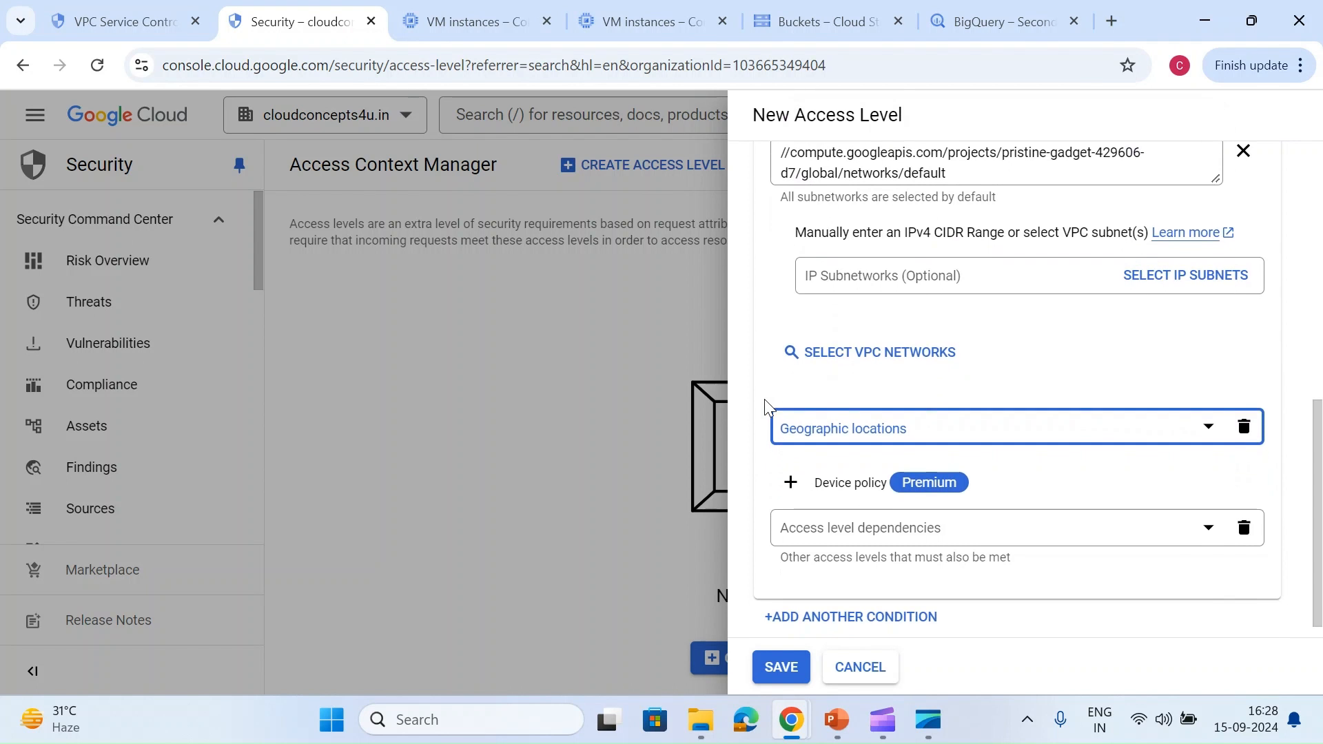
scroll(820, 469, down, 1)
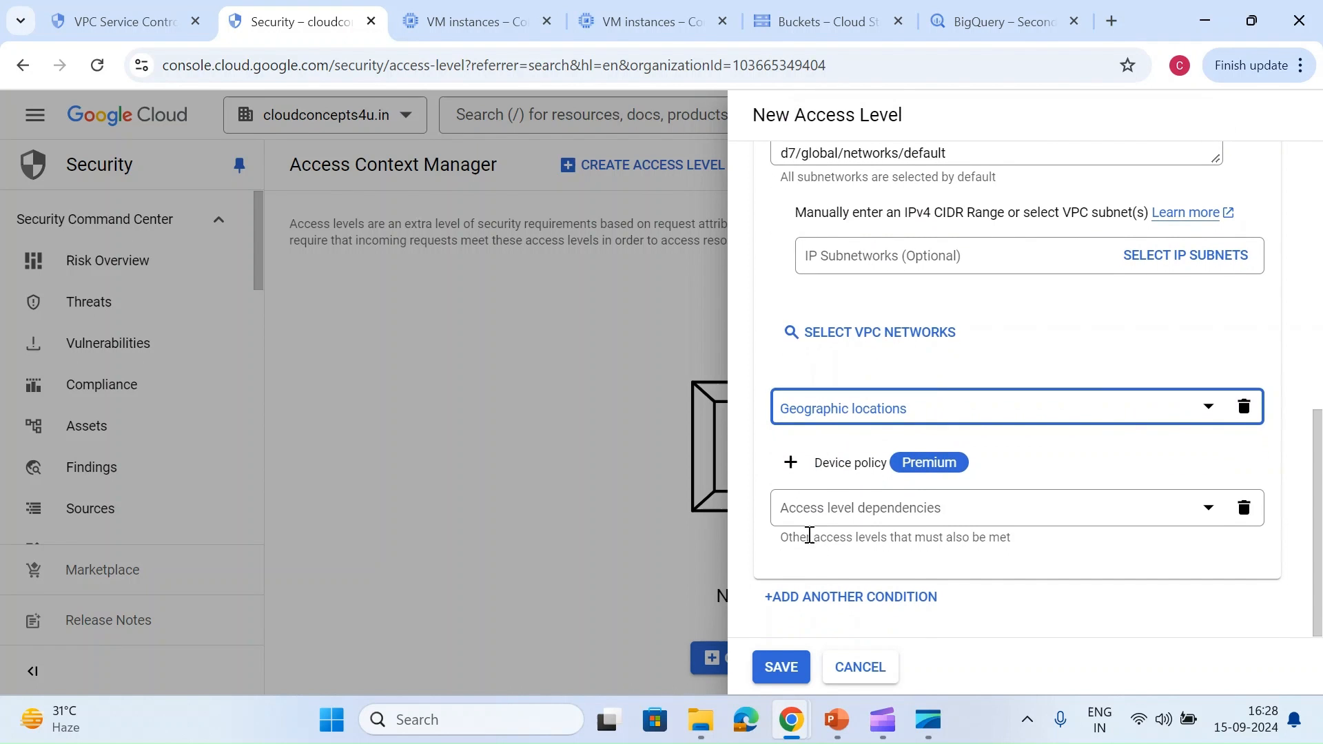
click(780, 666)
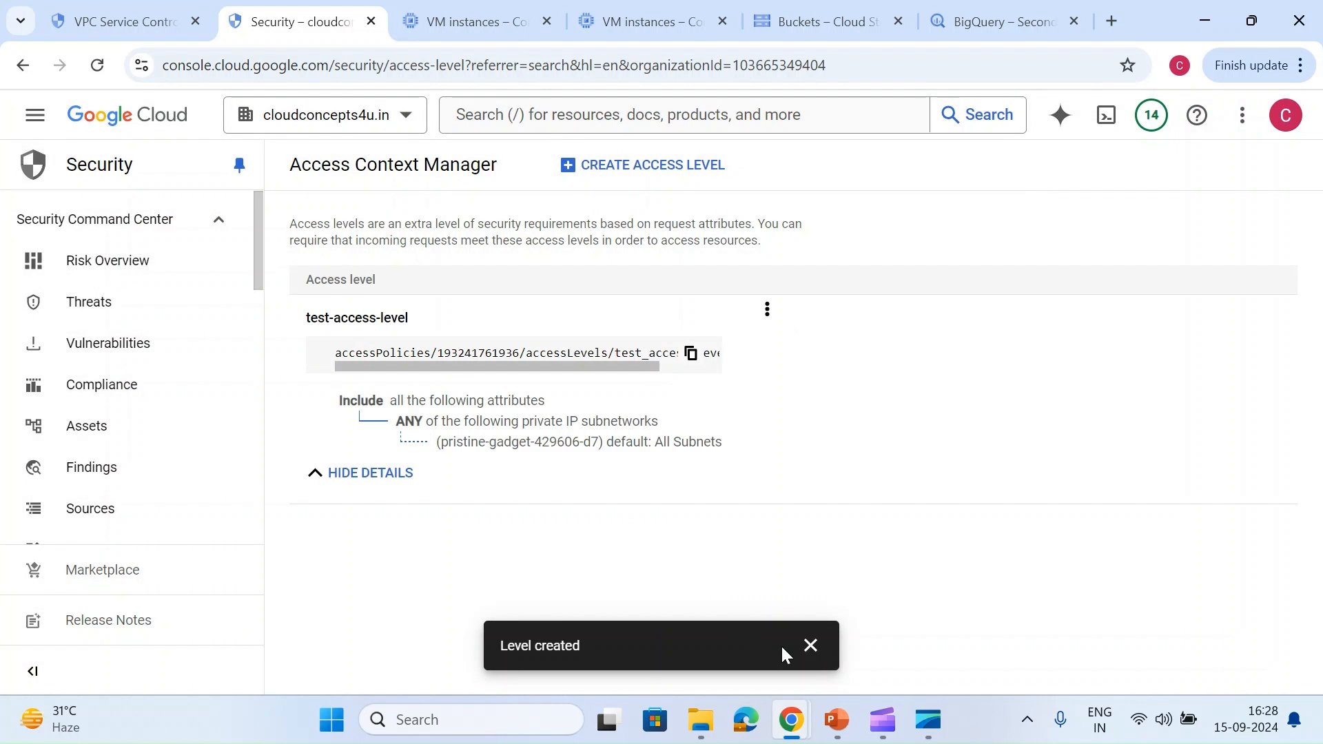
click(809, 646)
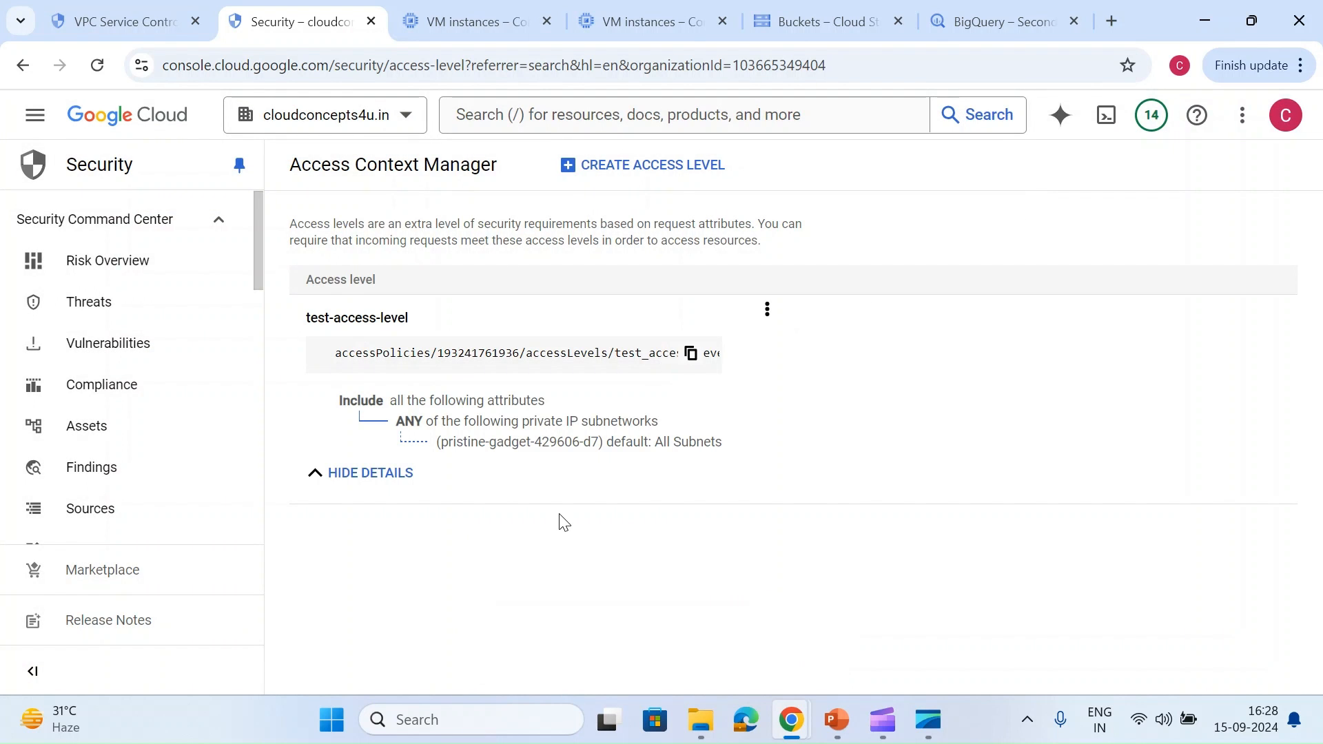
Edit the second-project service perimeter to use test-access-level as its access level, and save the perimeter
click(110, 16)
click(351, 521)
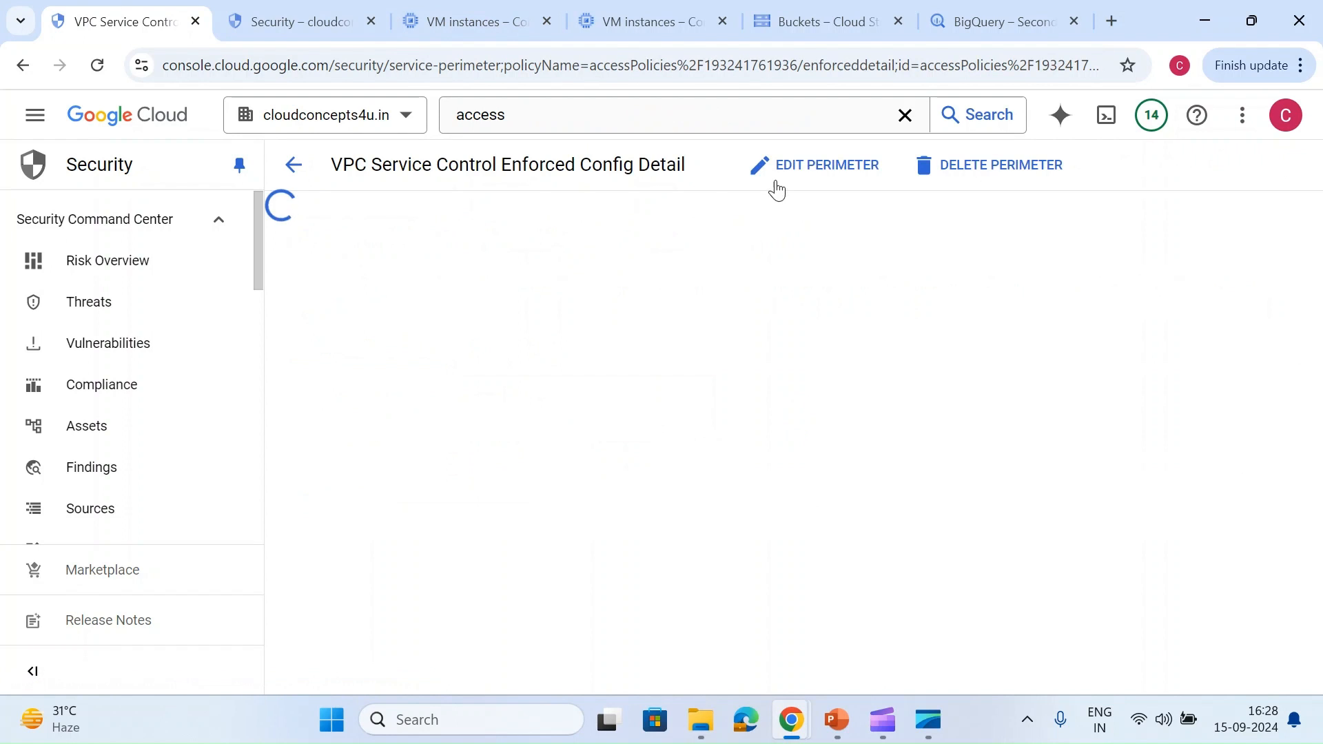
click(775, 180)
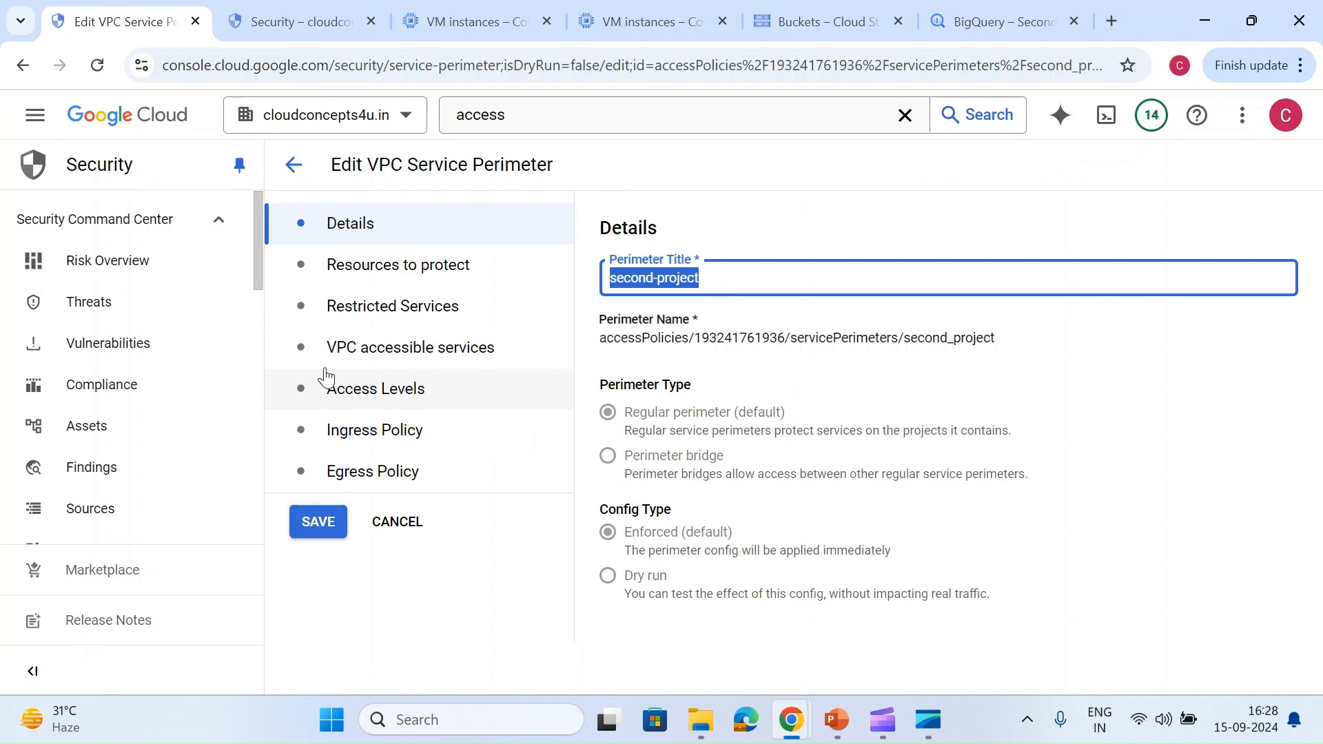
click(355, 391)
click(786, 436)
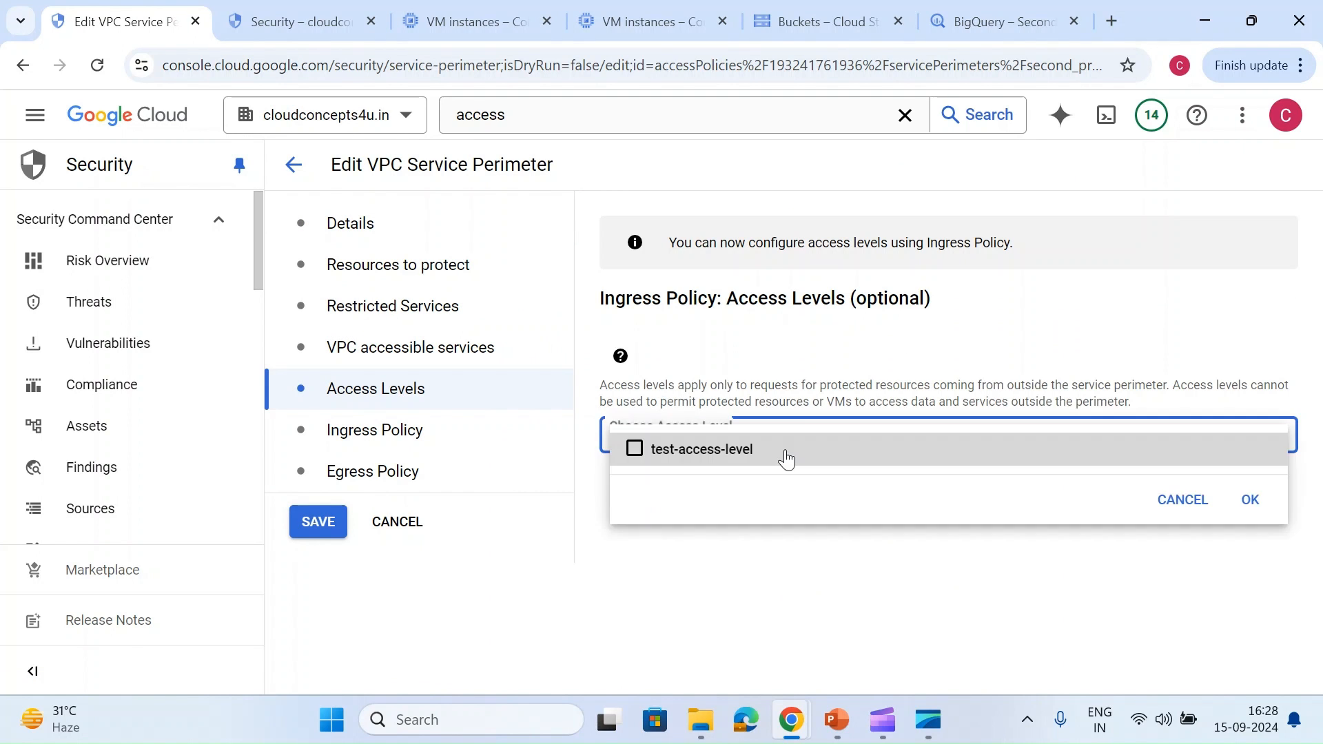
click(661, 459)
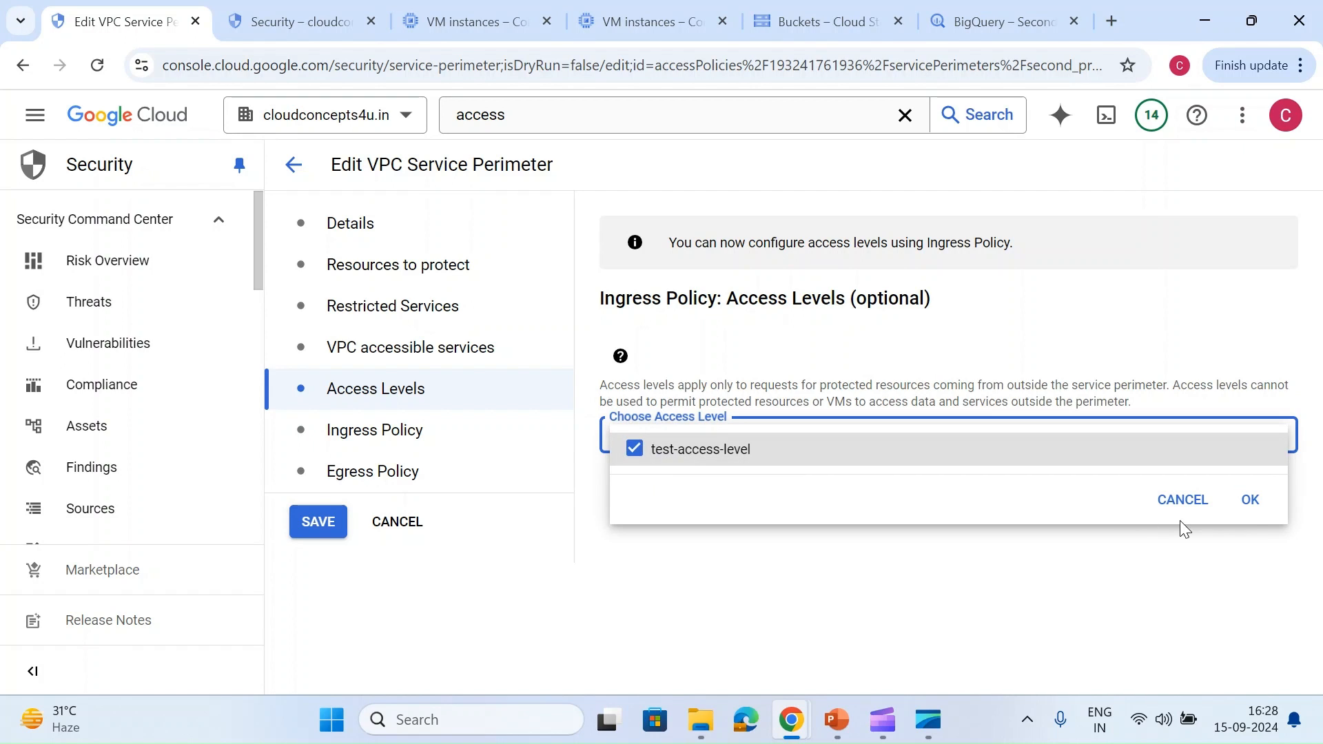
click(1250, 500)
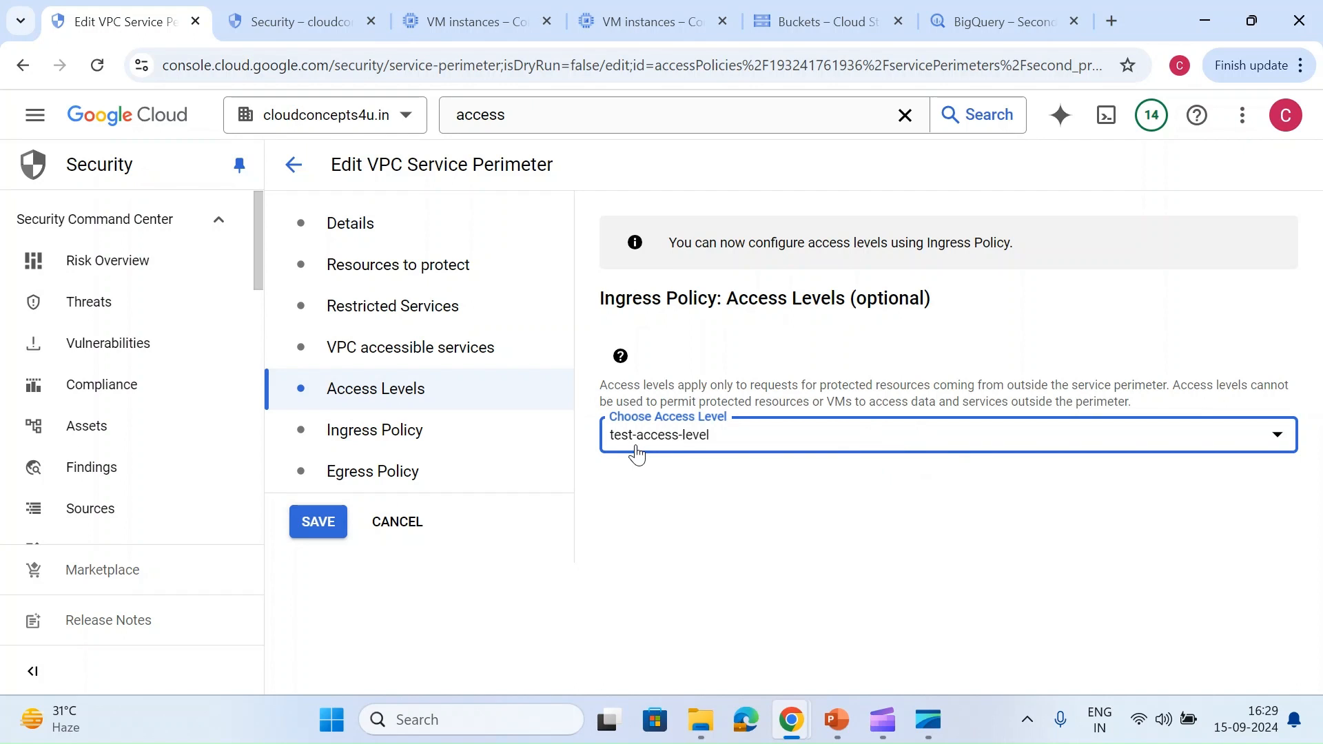
click(314, 527)
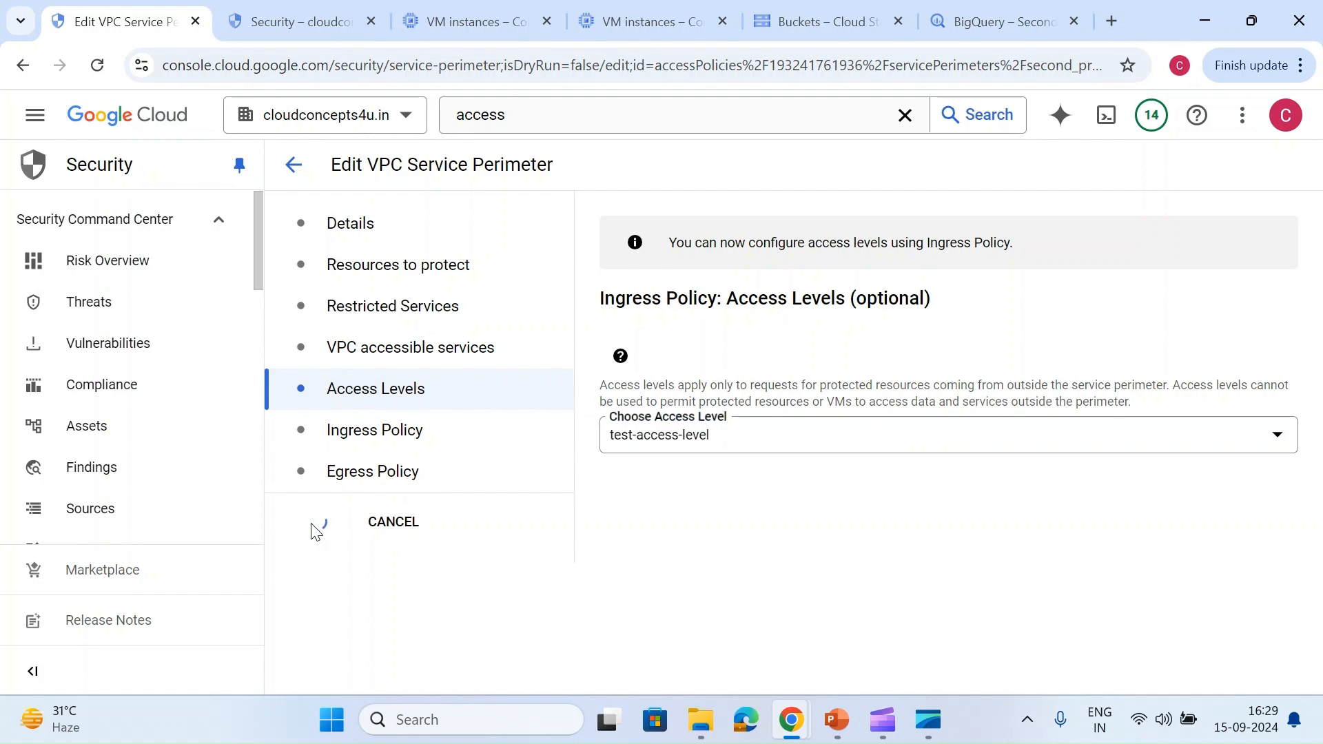
Rerun "gcloud storage buckets list --project=secondproject-431513" in the first-project-vm SSH session to test access through the access level
mouse_move(800, 724)
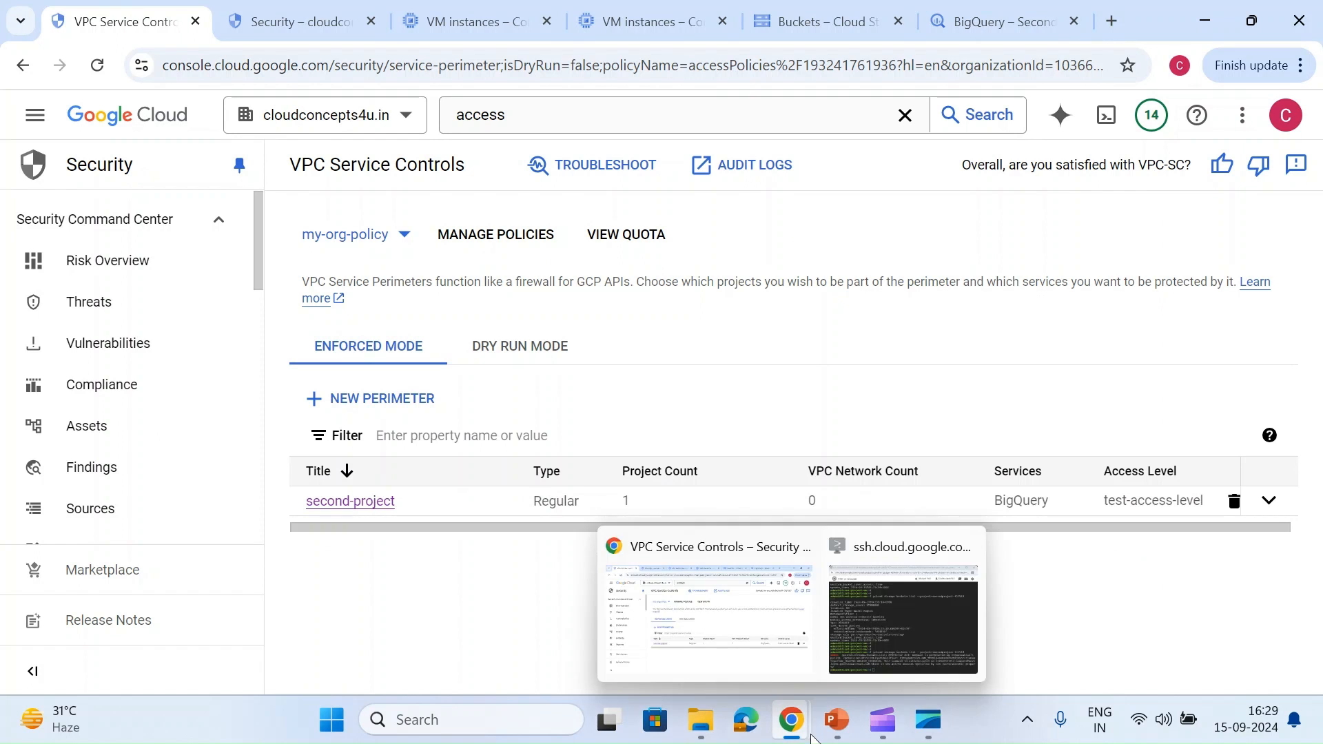
click(836, 604)
key(Return)
key(Return)
key(Return)
key(Up)
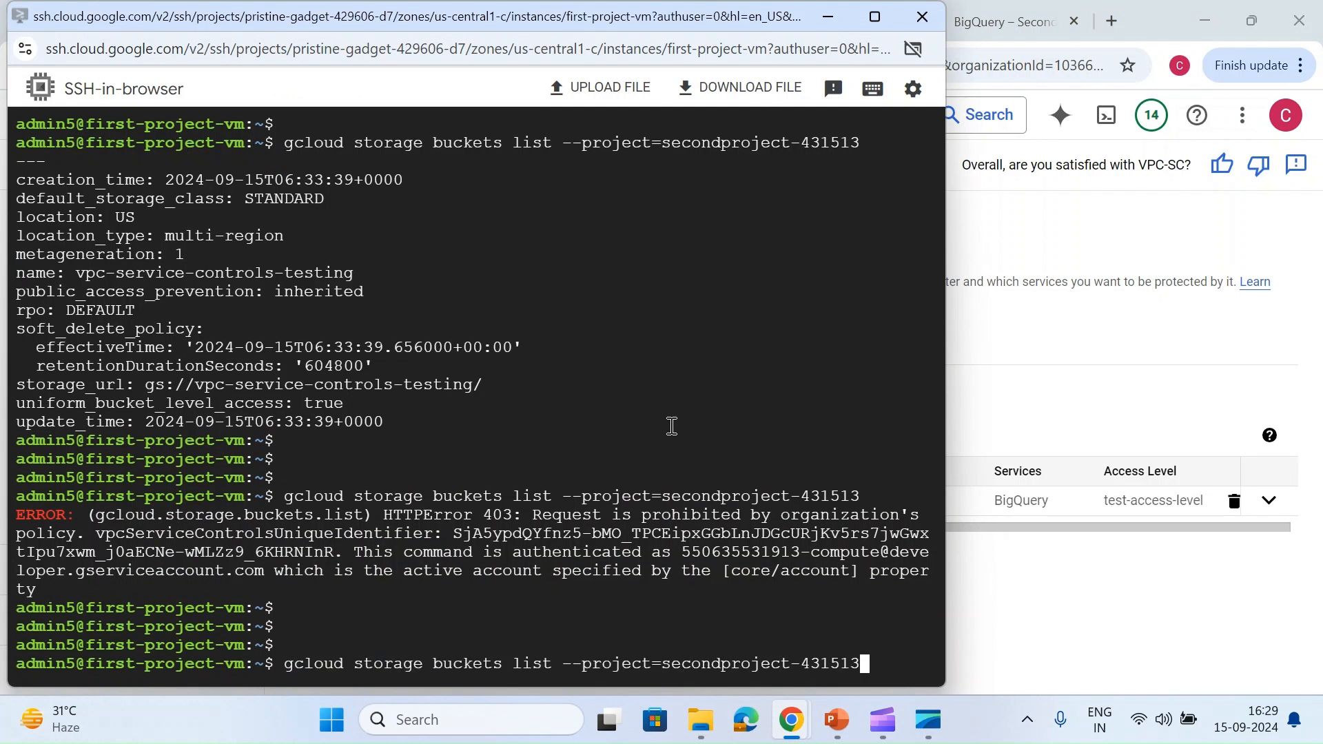
key(Return)
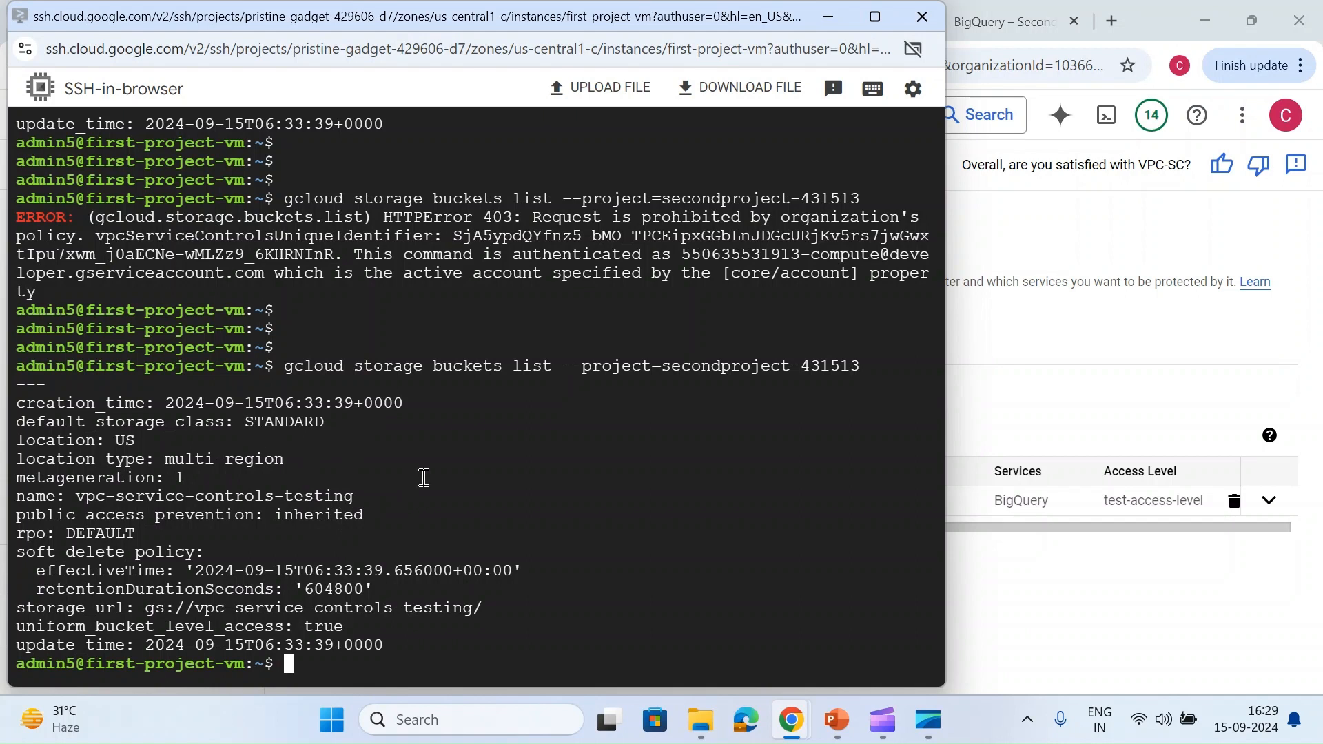
Edit test-access-level in Access Context Manager and add (IN) India as a geographic location in its condition
click(1053, 362)
click(300, 21)
click(767, 311)
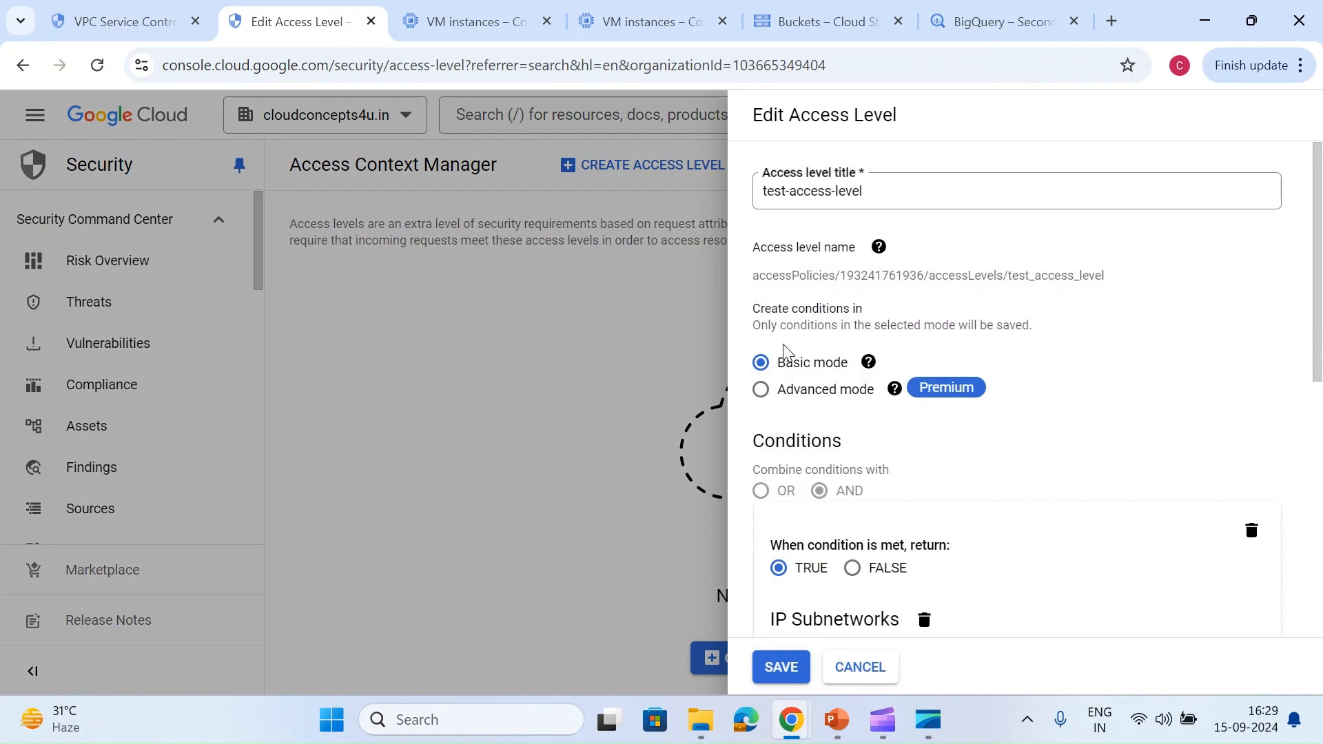
scroll(816, 417, down, 4)
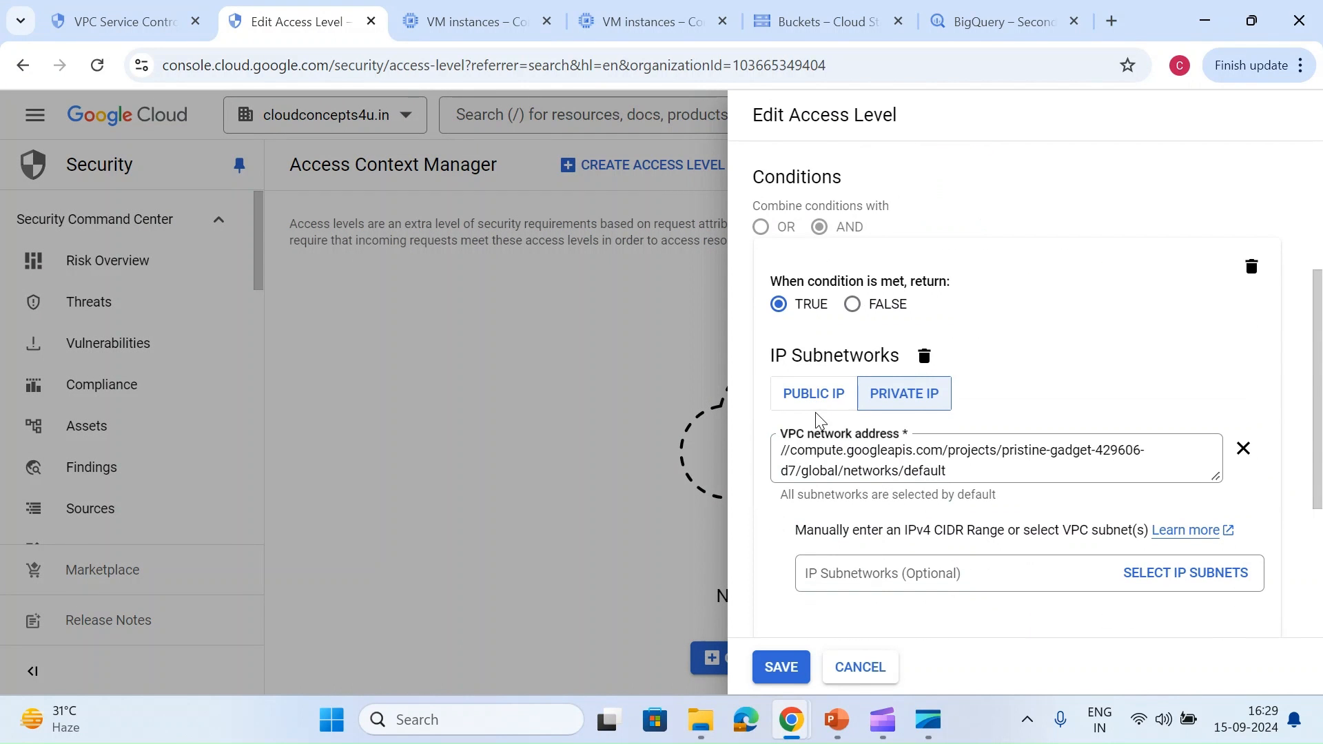
scroll(817, 413, down, 3)
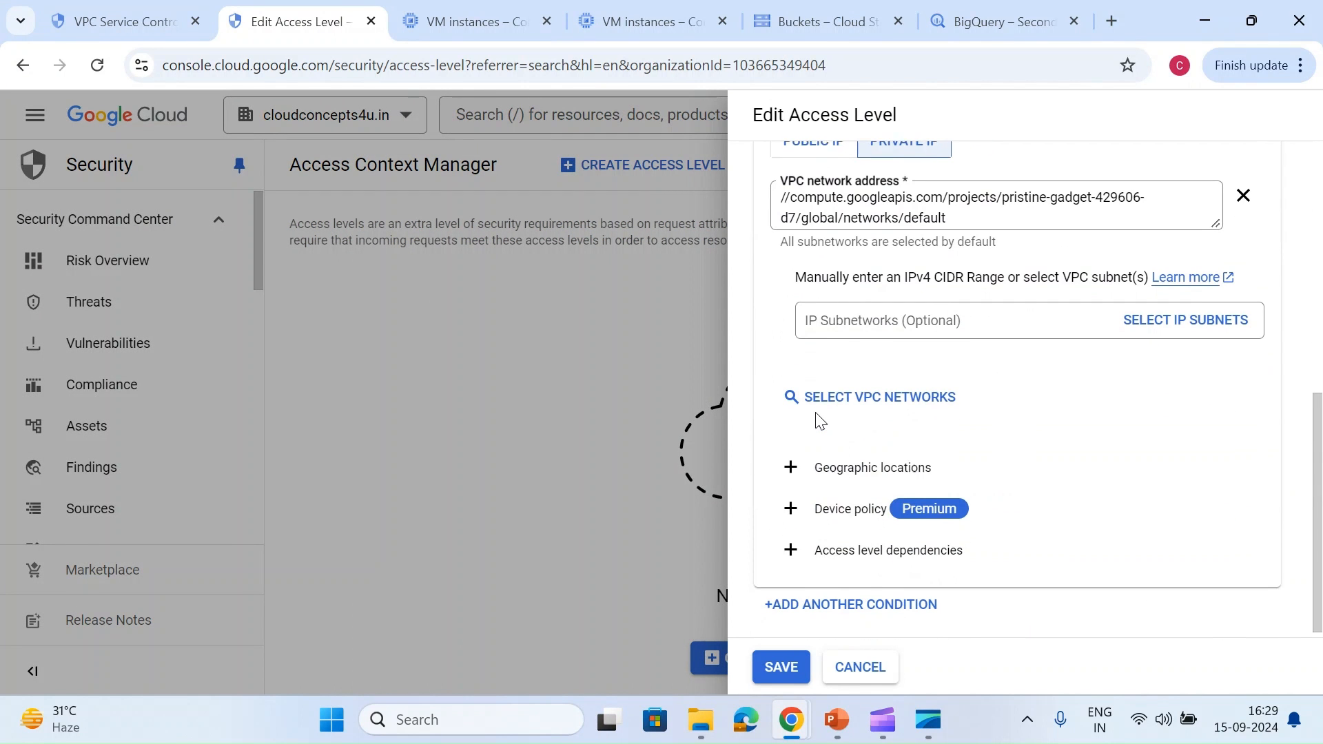
click(798, 473)
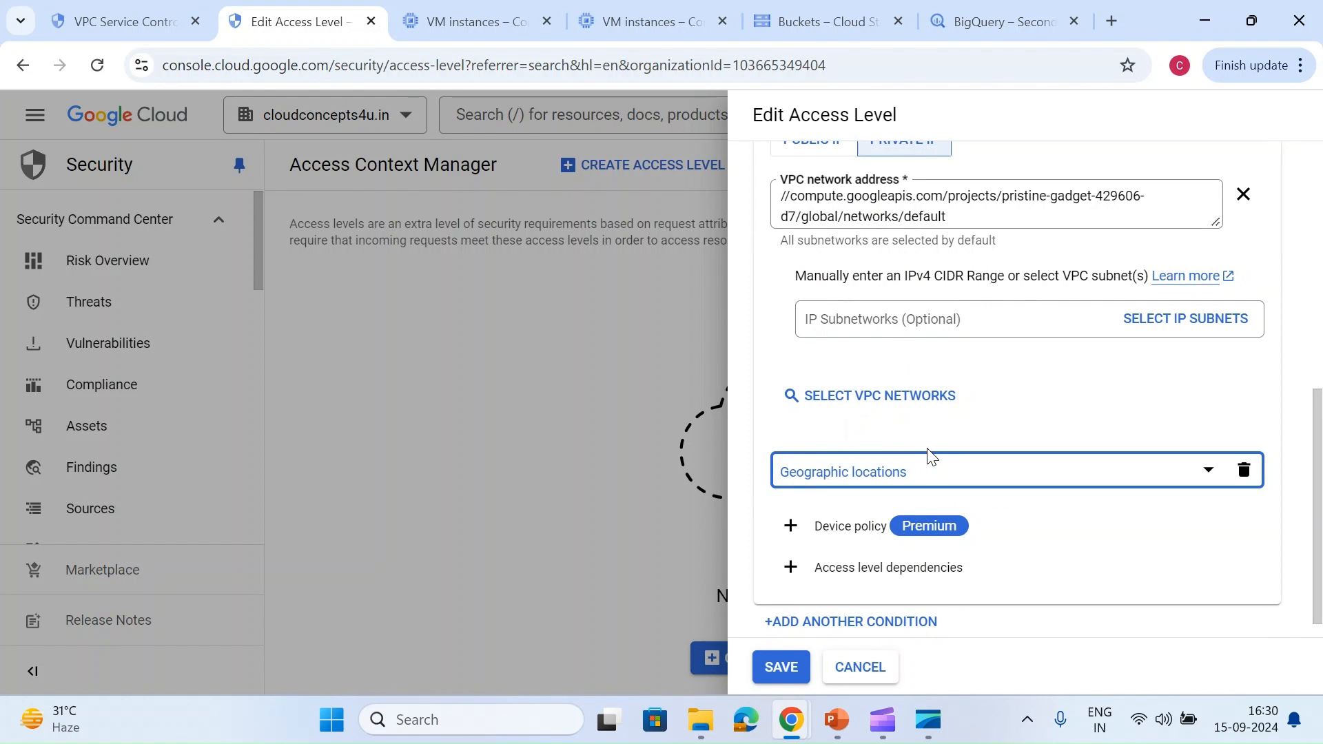
click(917, 466)
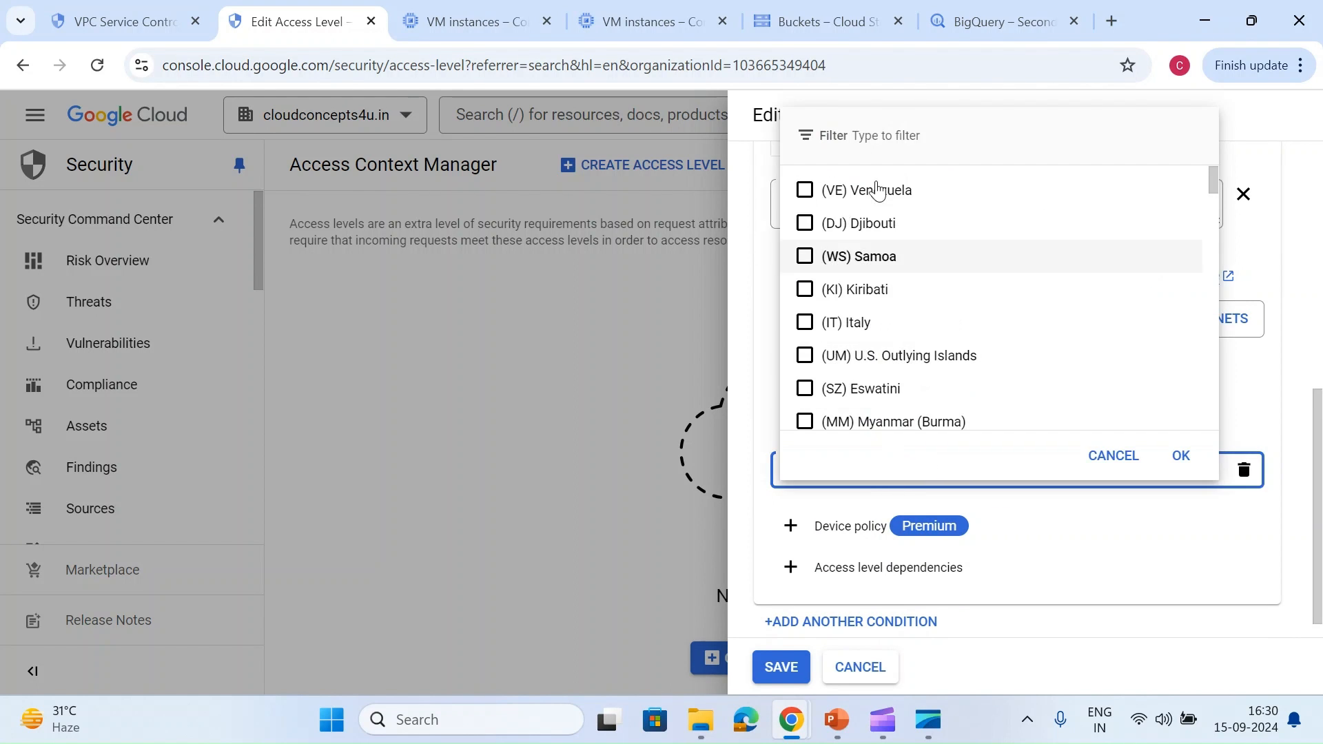
text(india)
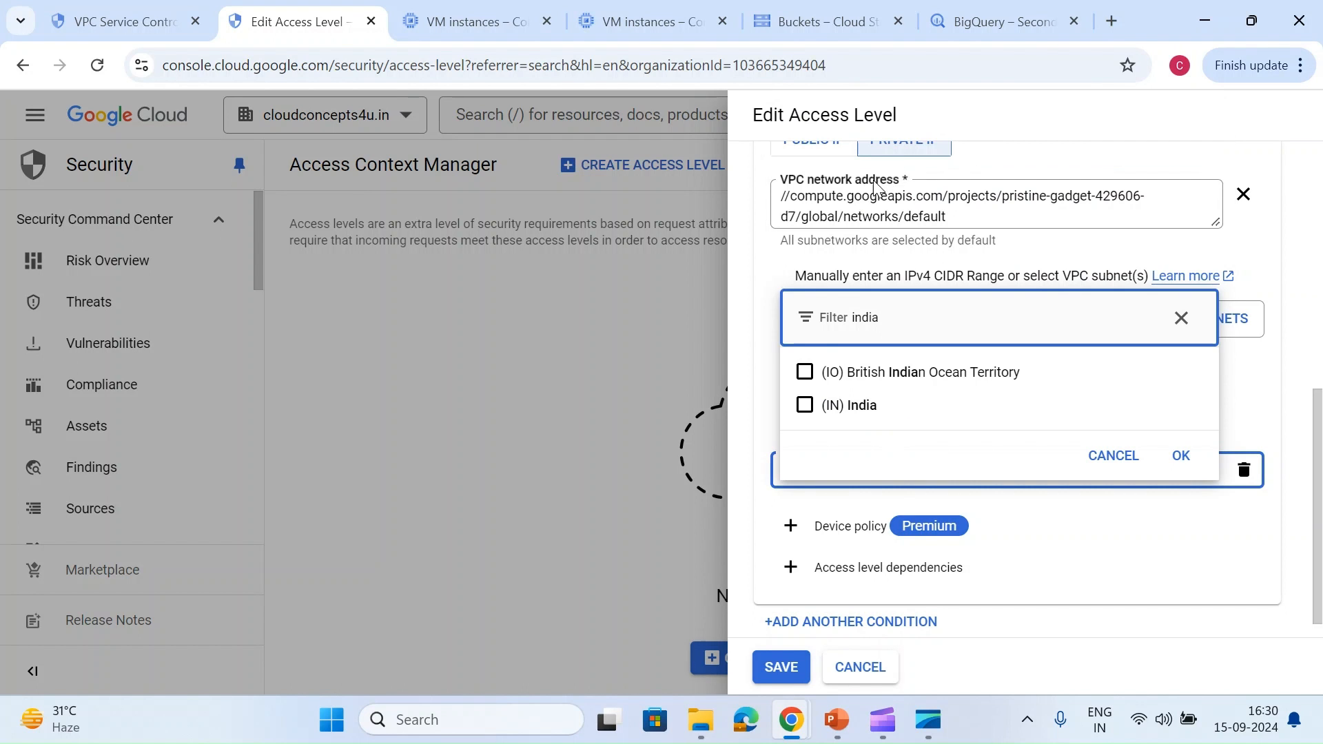
click(803, 407)
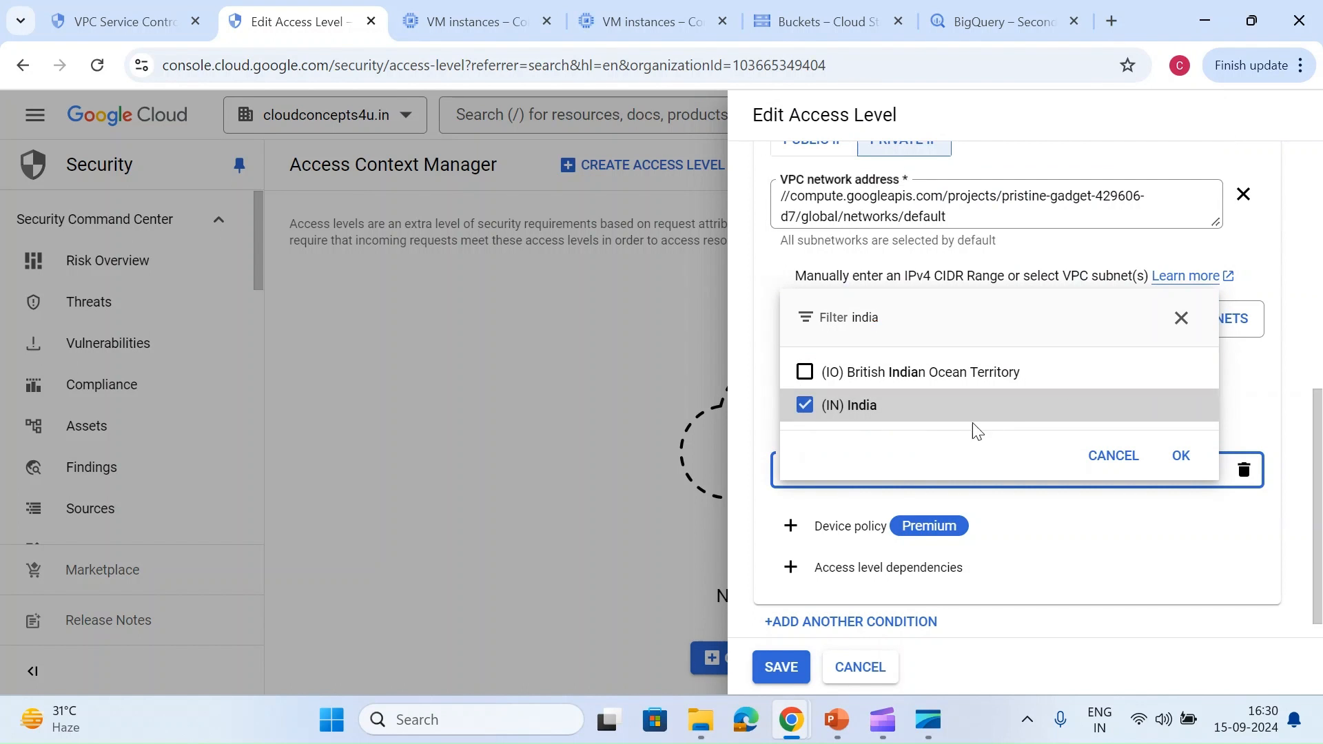
click(1180, 458)
Check first-project-vm's zone on the VM instances page, and save the edited test-access-level
scroll(875, 289, up, 1)
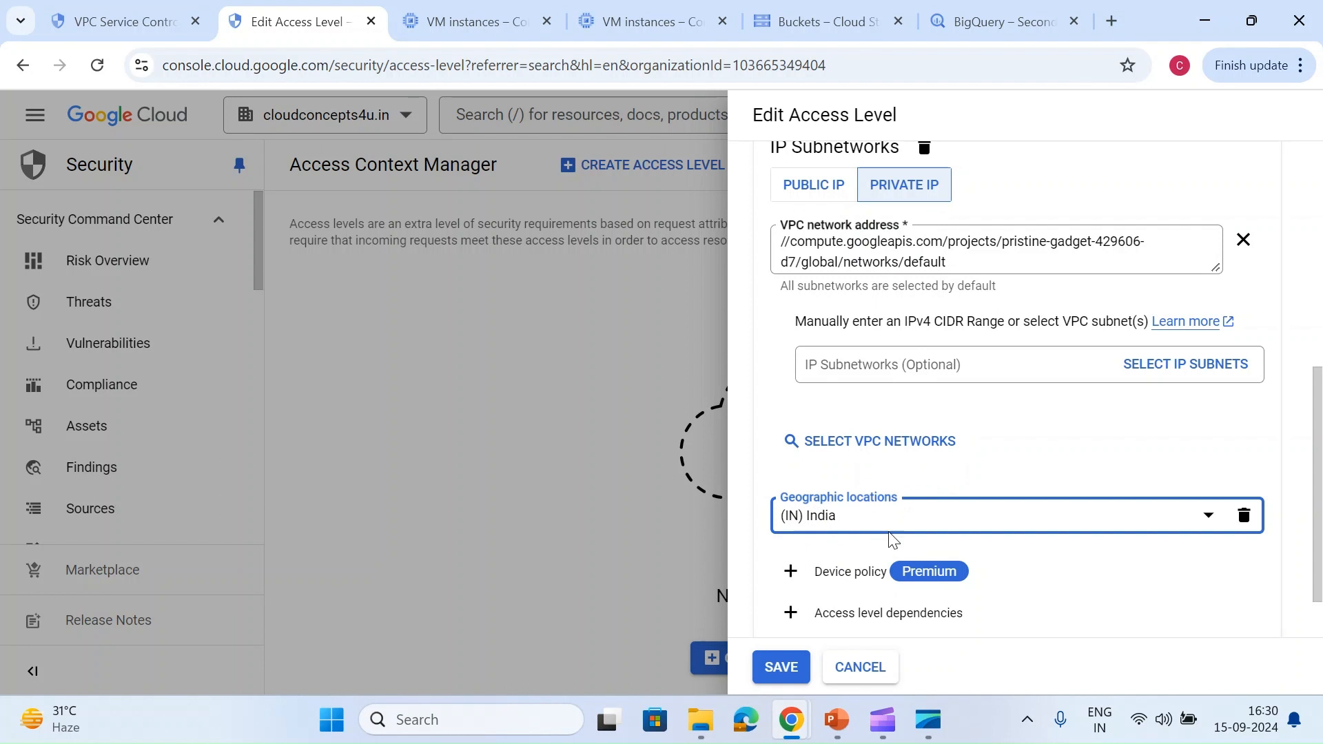
click(475, 22)
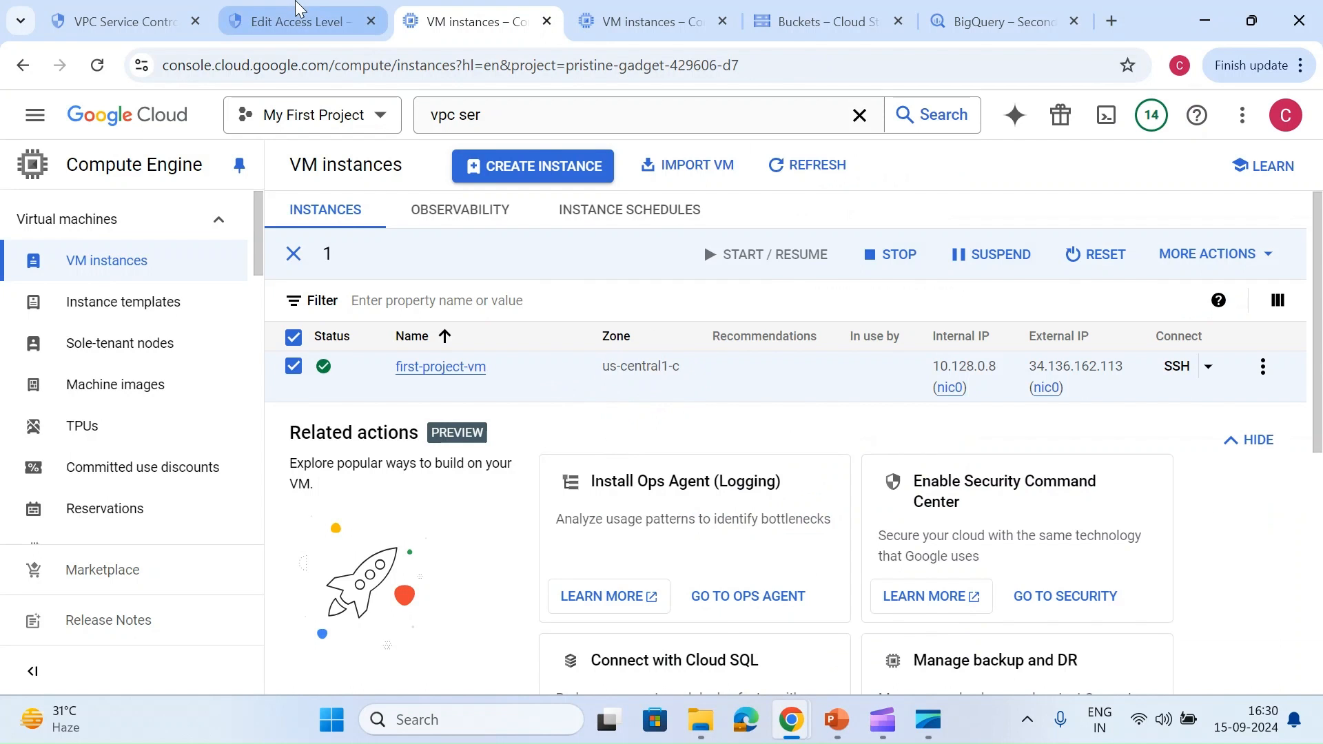
click(296, 9)
scroll(859, 523, down, 1)
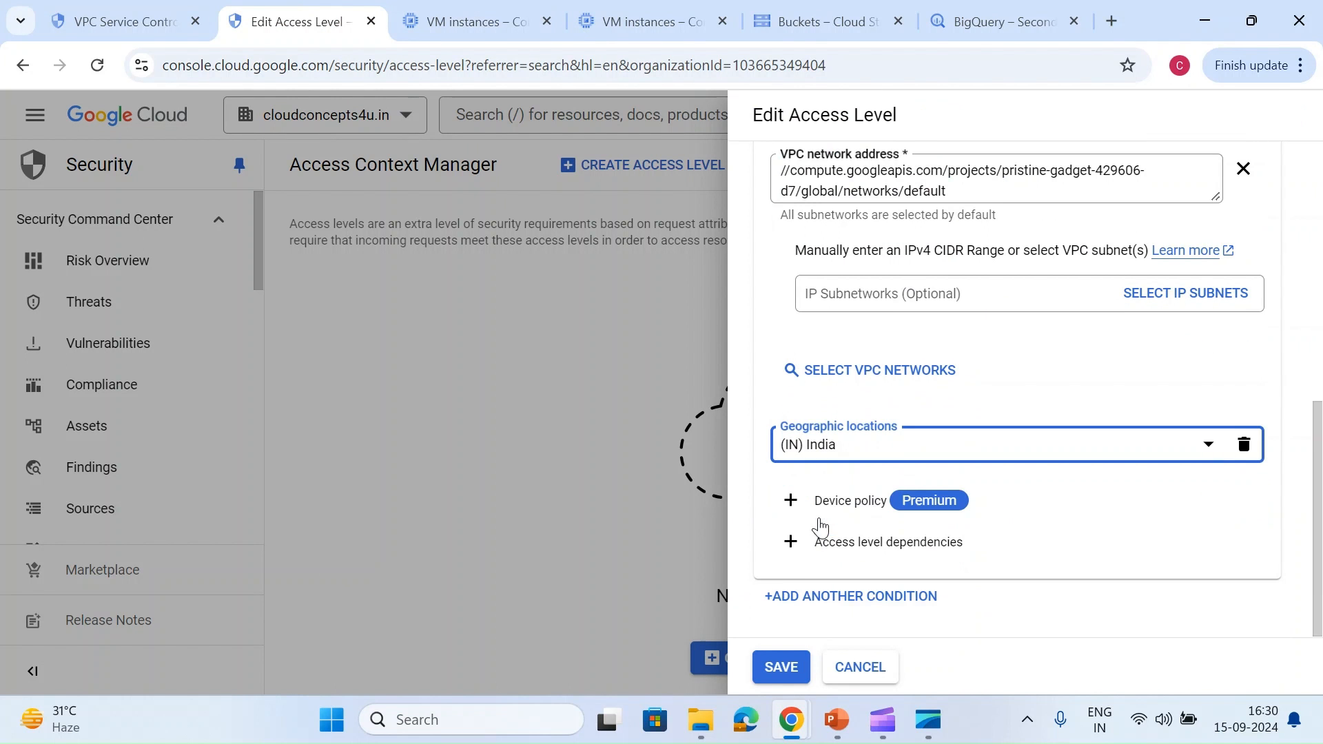
click(791, 668)
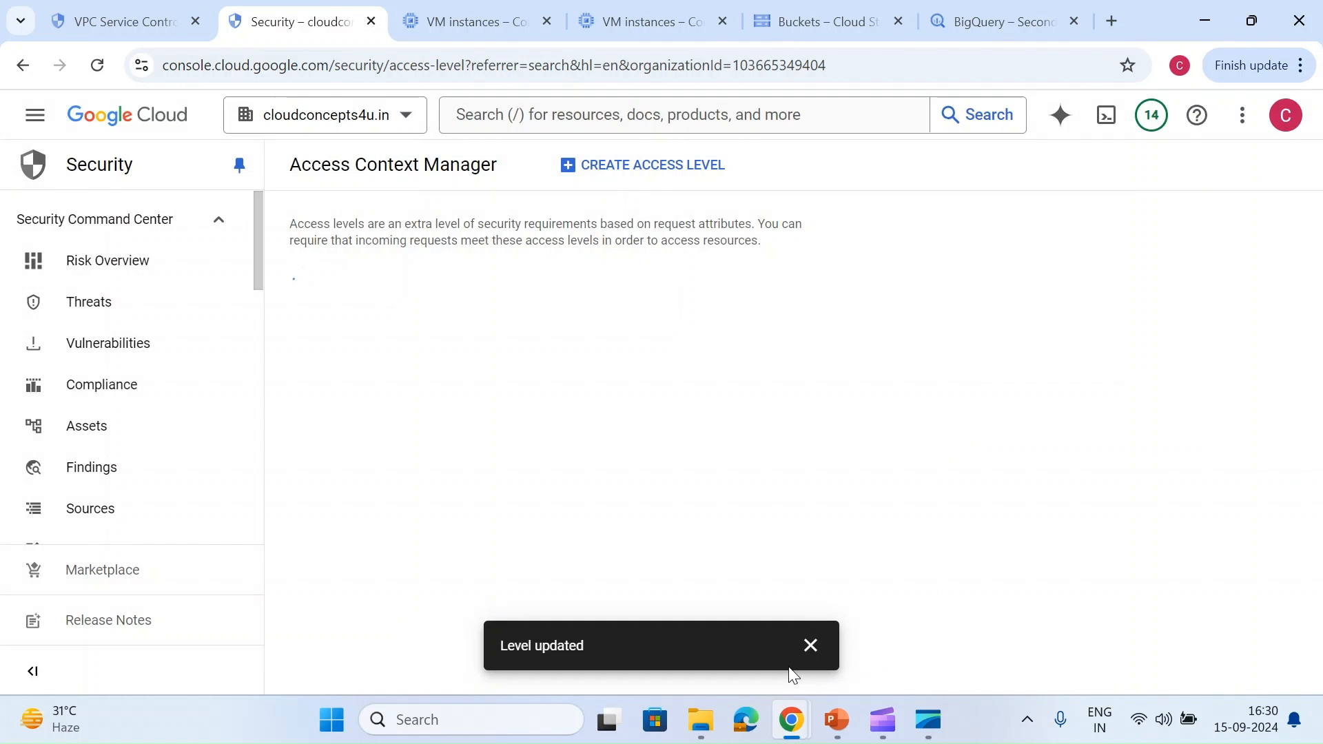
click(812, 649)
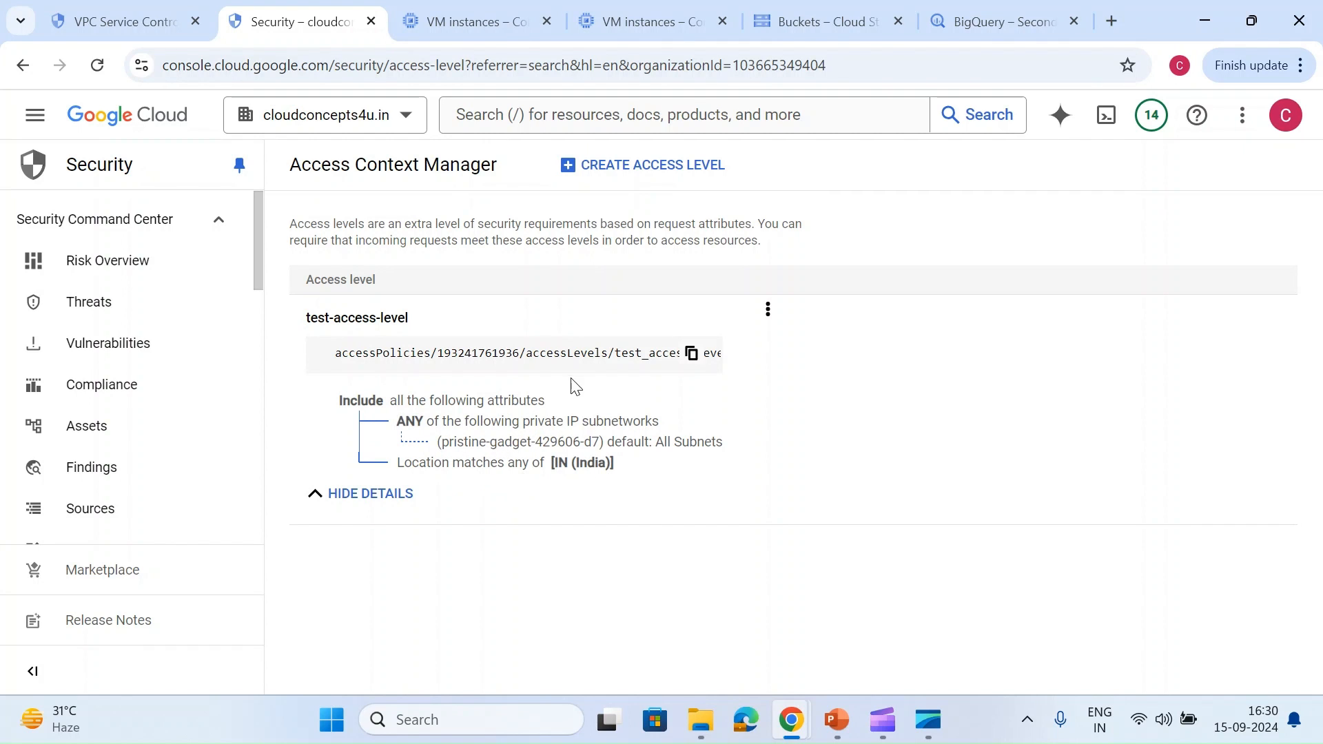
Rerun "gcloud storage buckets list --project=secondproject-431513" in the first-project-vm SSH session to test access with the India location condition
mouse_move(810, 714)
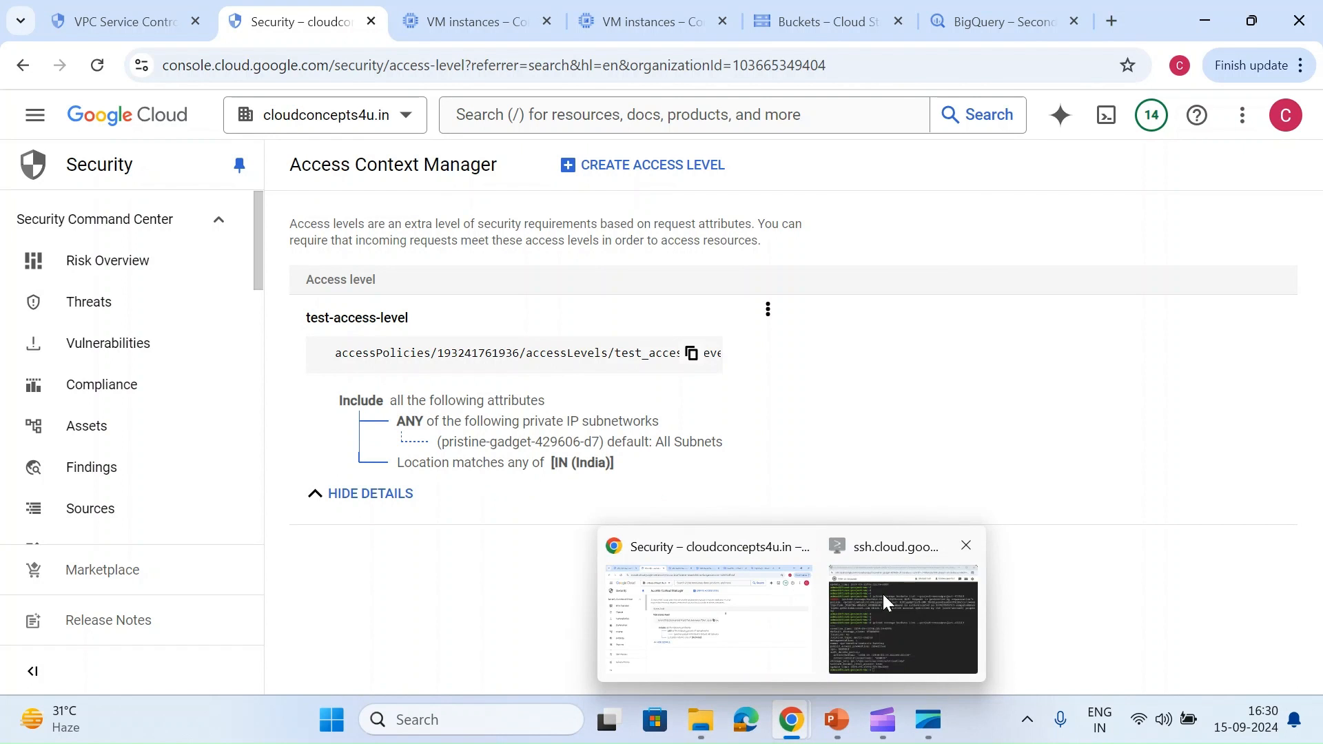
click(887, 604)
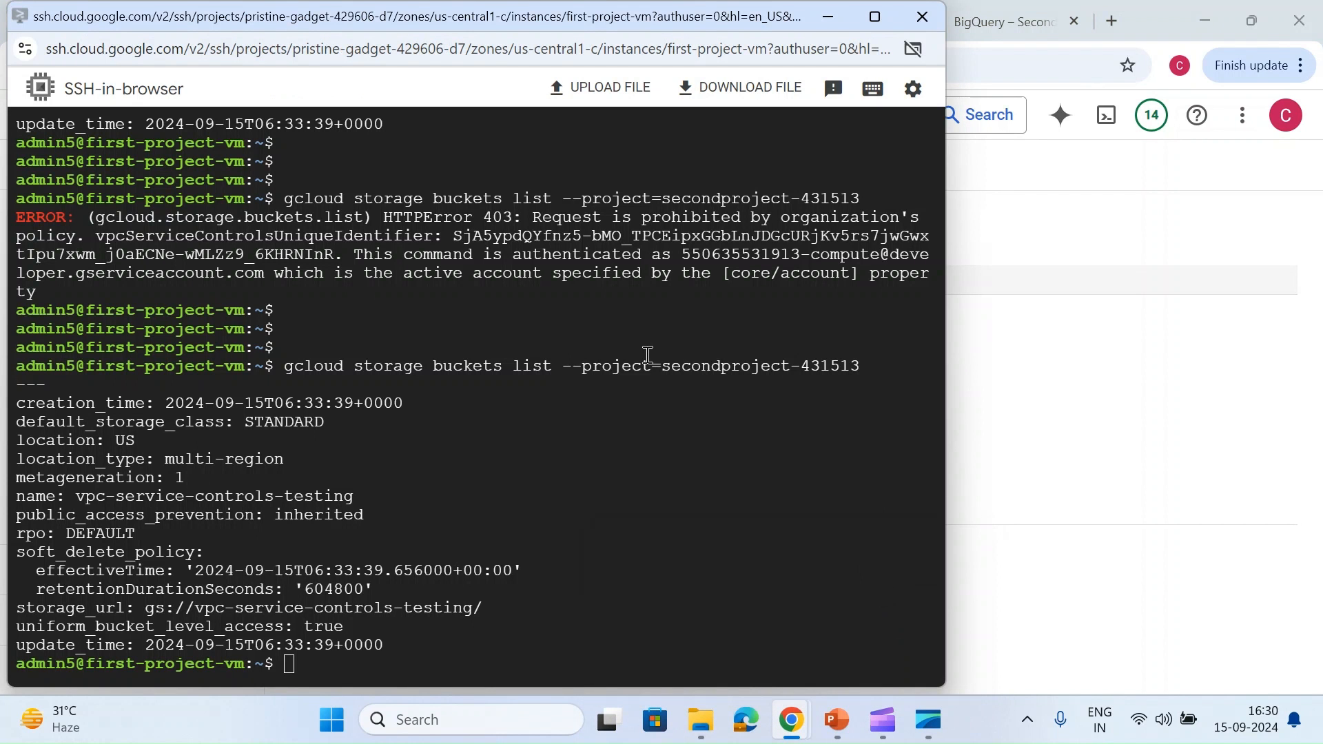
key(Return)
key(Return)
key(Up)
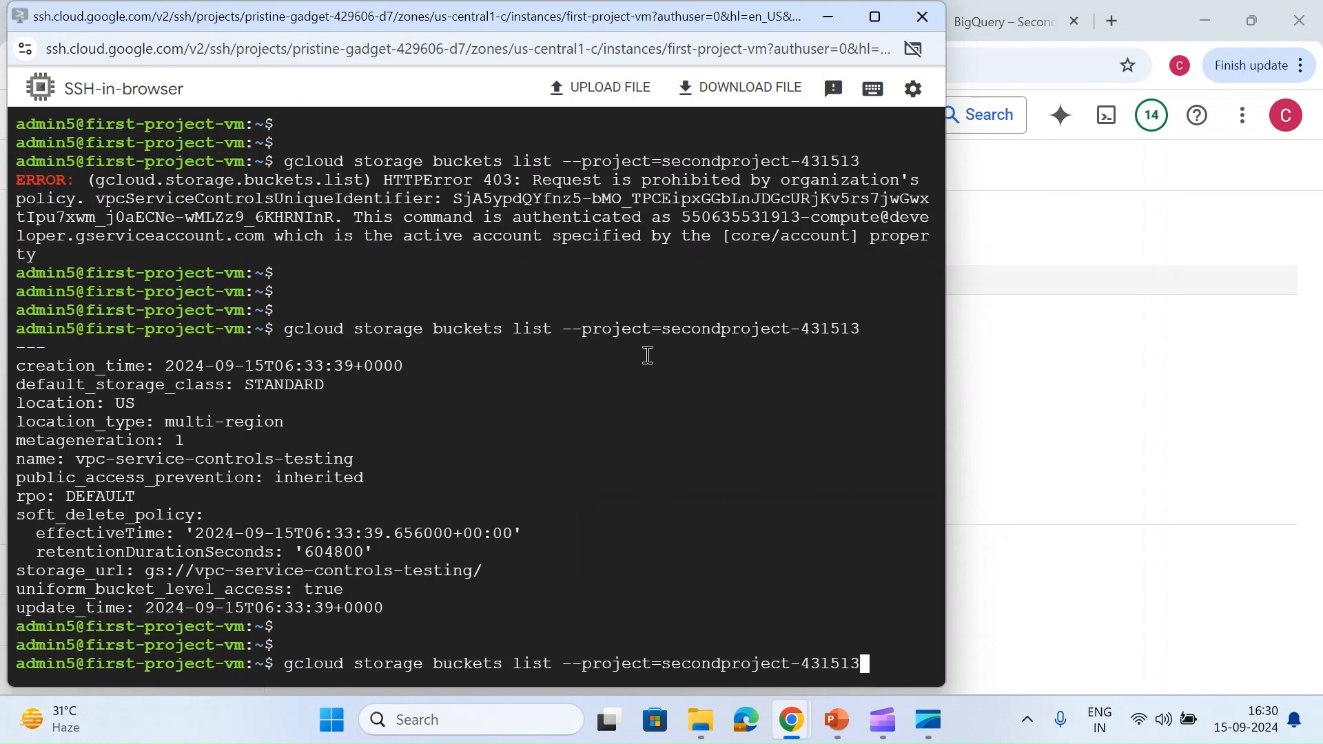
key(Return)
key(Up)
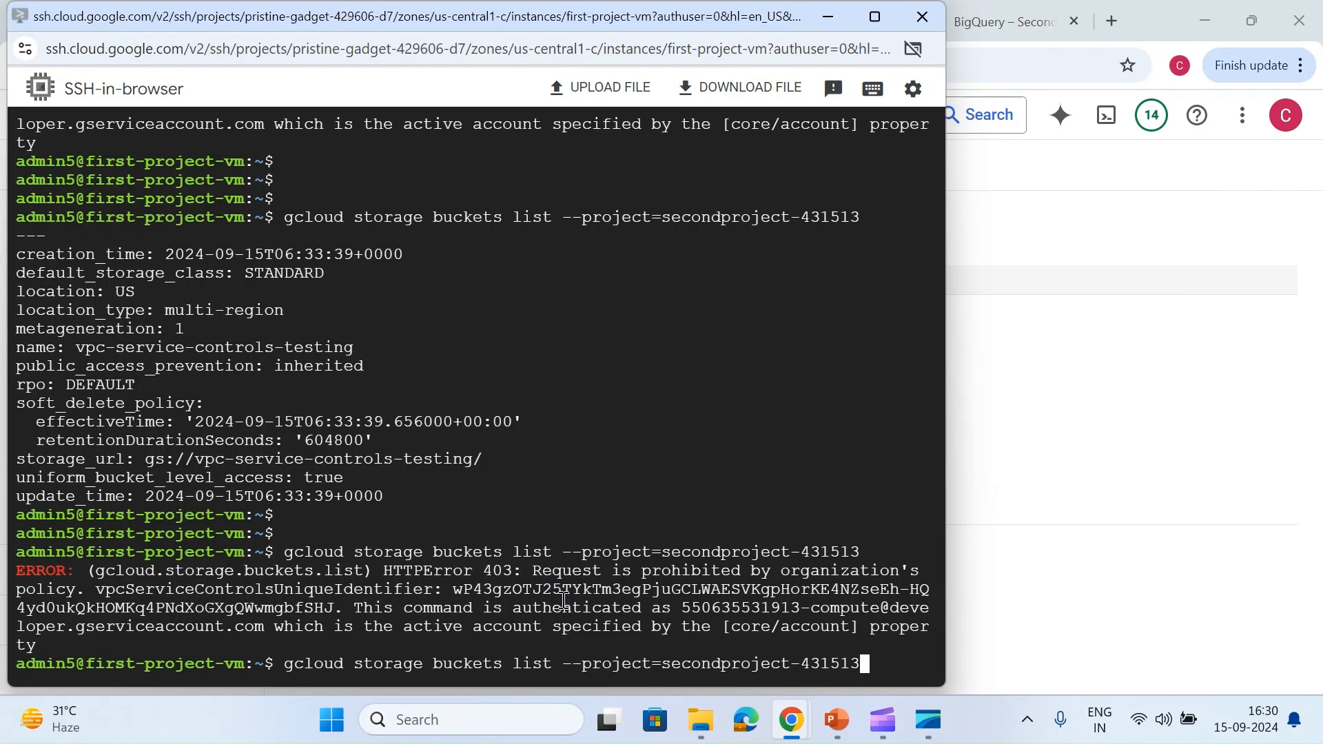
Check the second-project perimeter in VPC Service Controls, and open test-access-level for editing in Access Context Manager
click(1045, 400)
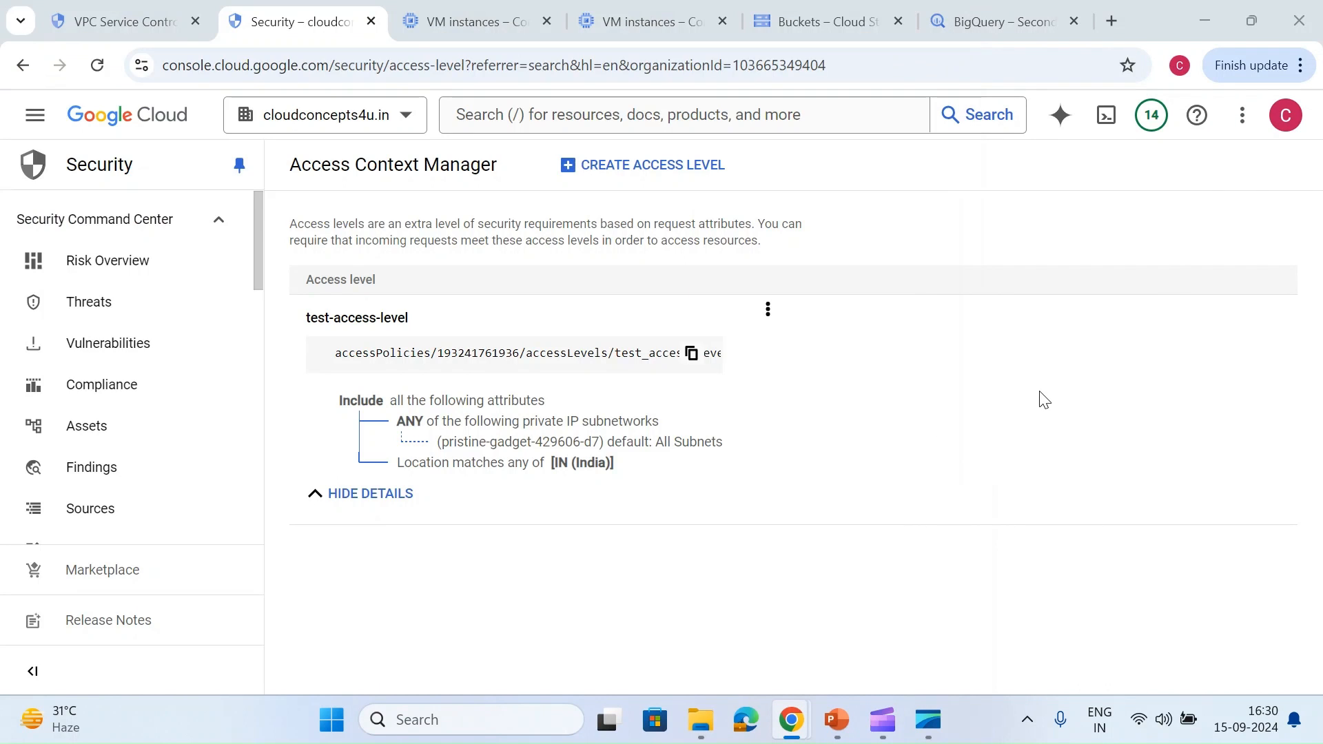
click(115, 28)
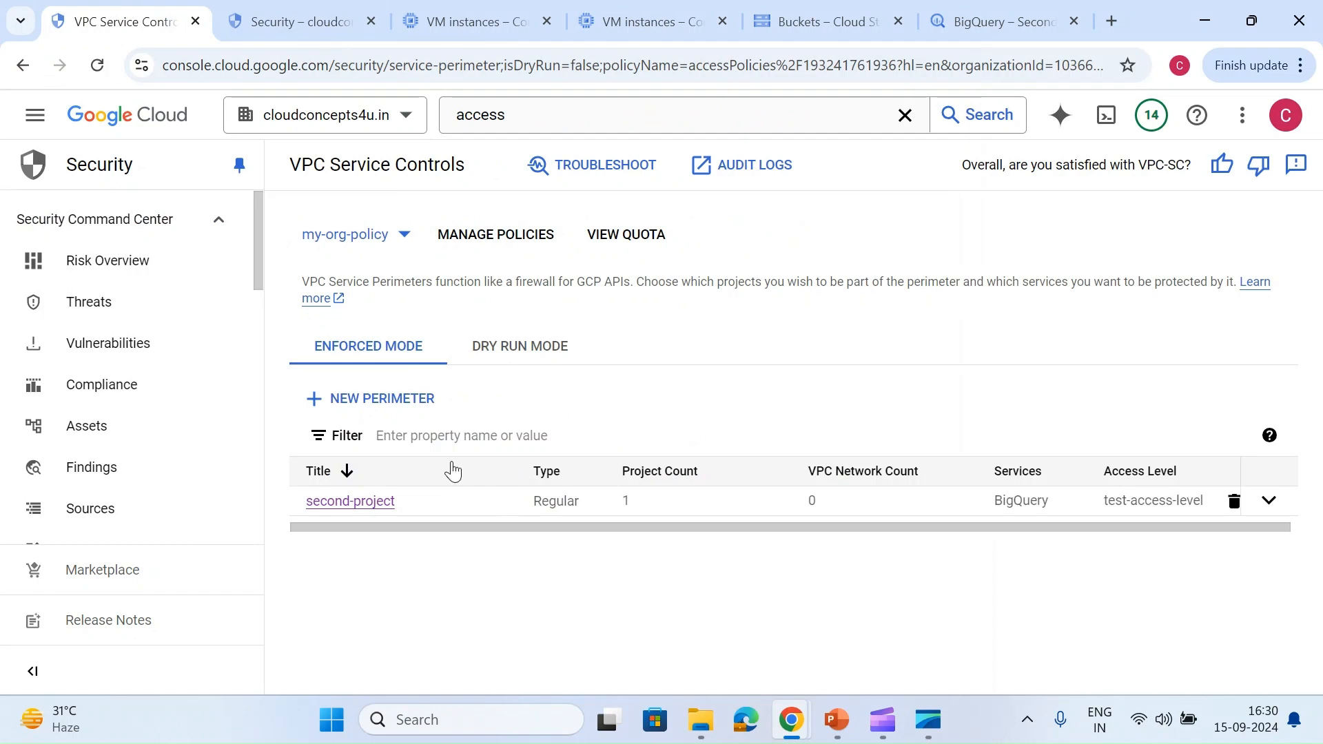
click(353, 17)
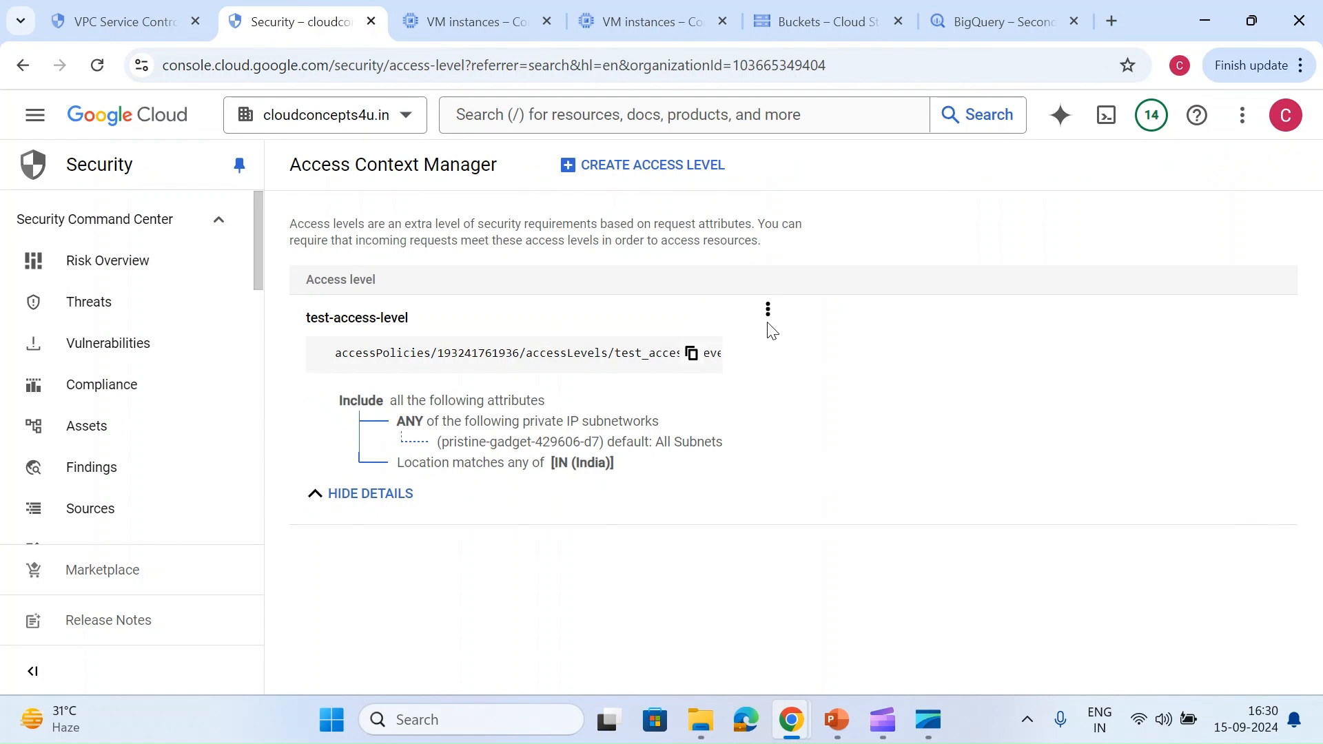
click(768, 309)
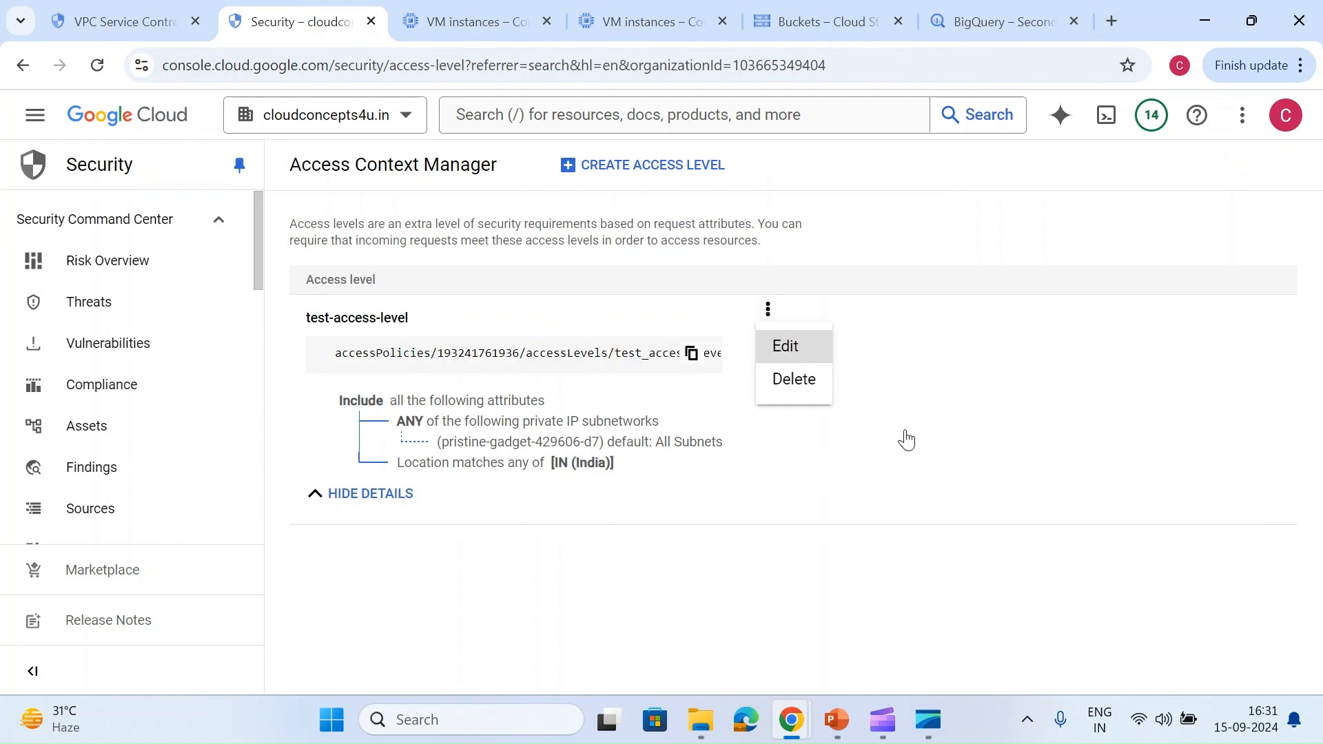
click(794, 350)
scroll(872, 349, up, 1)
scroll(872, 350, up, 3)
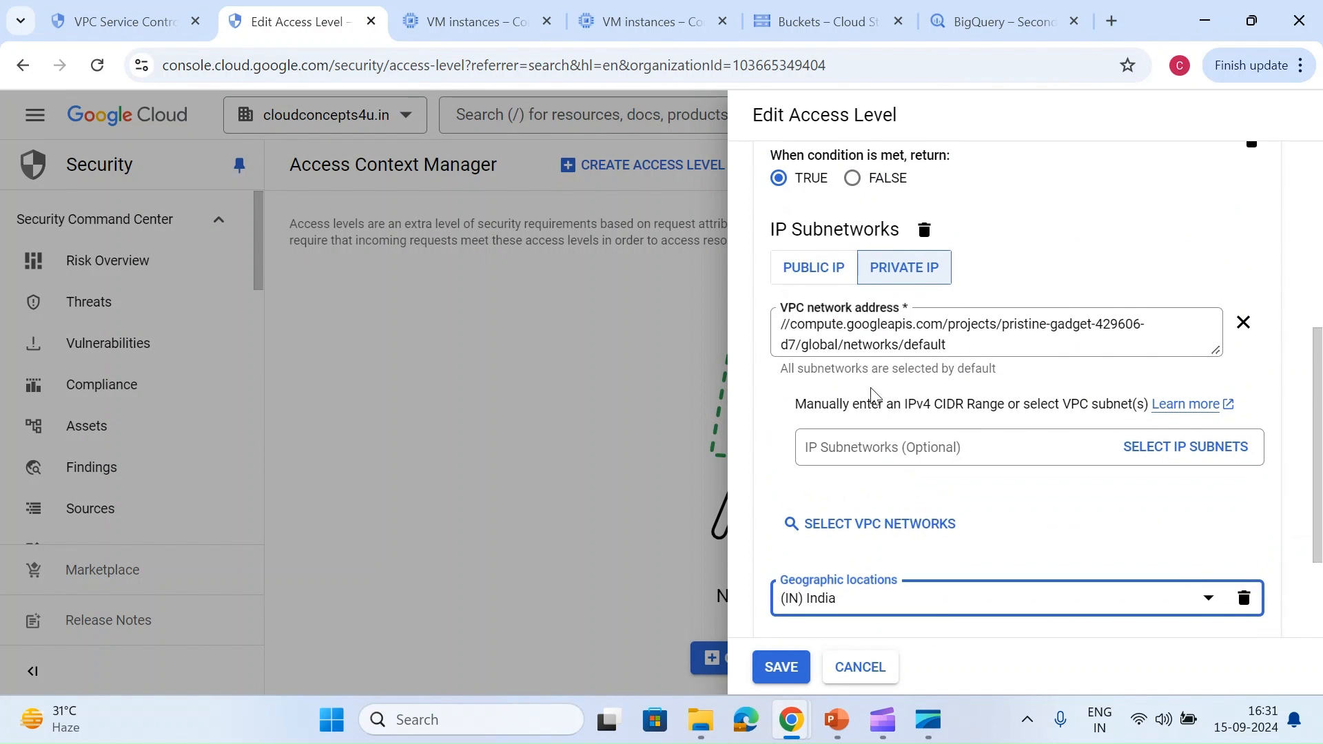
scroll(872, 397, down, 2)
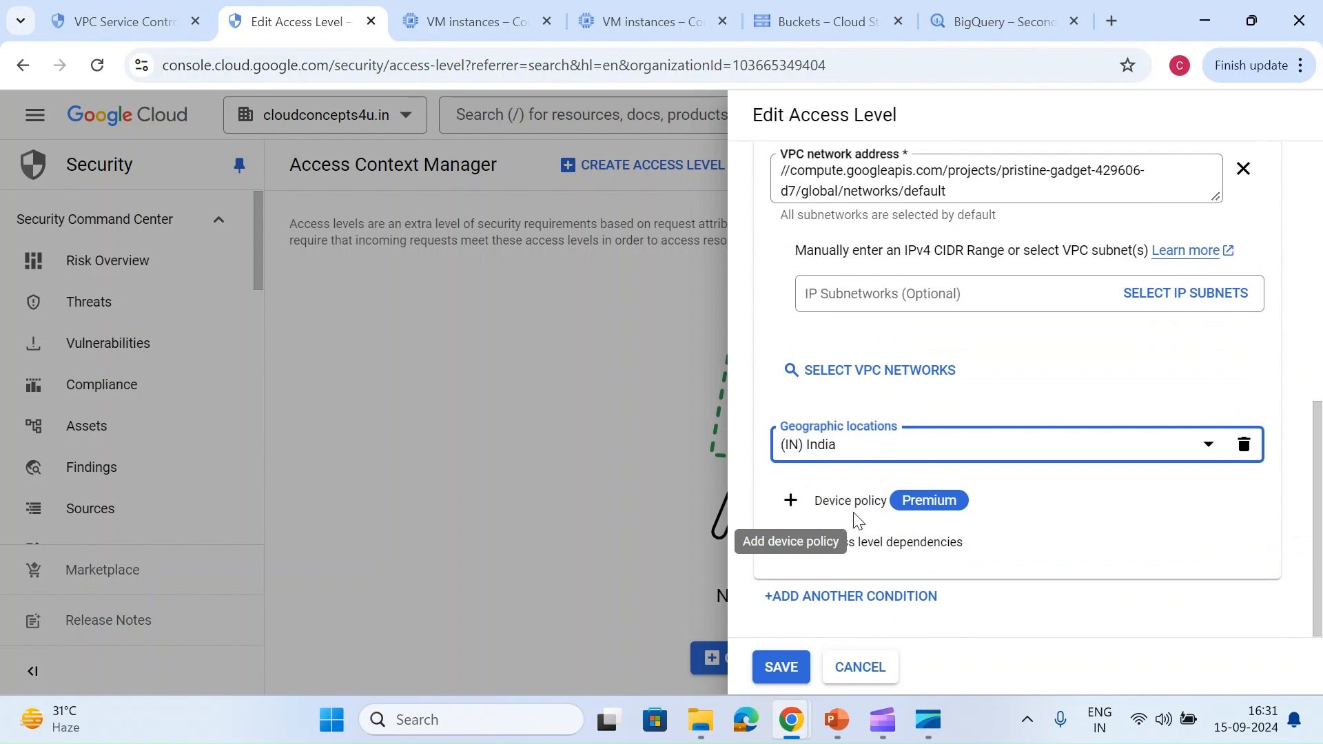
Add access level dependencies to the condition, view the available choices, and leave without choosing any
click(801, 549)
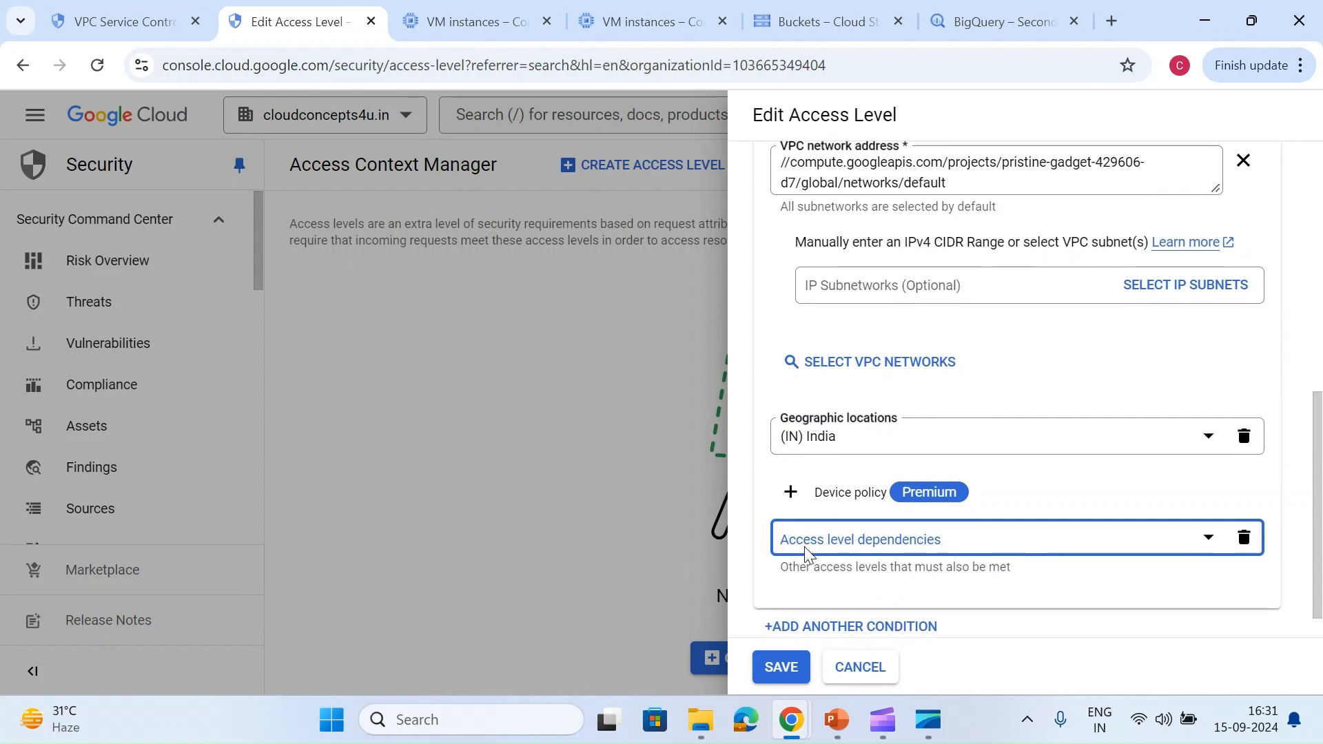
click(916, 536)
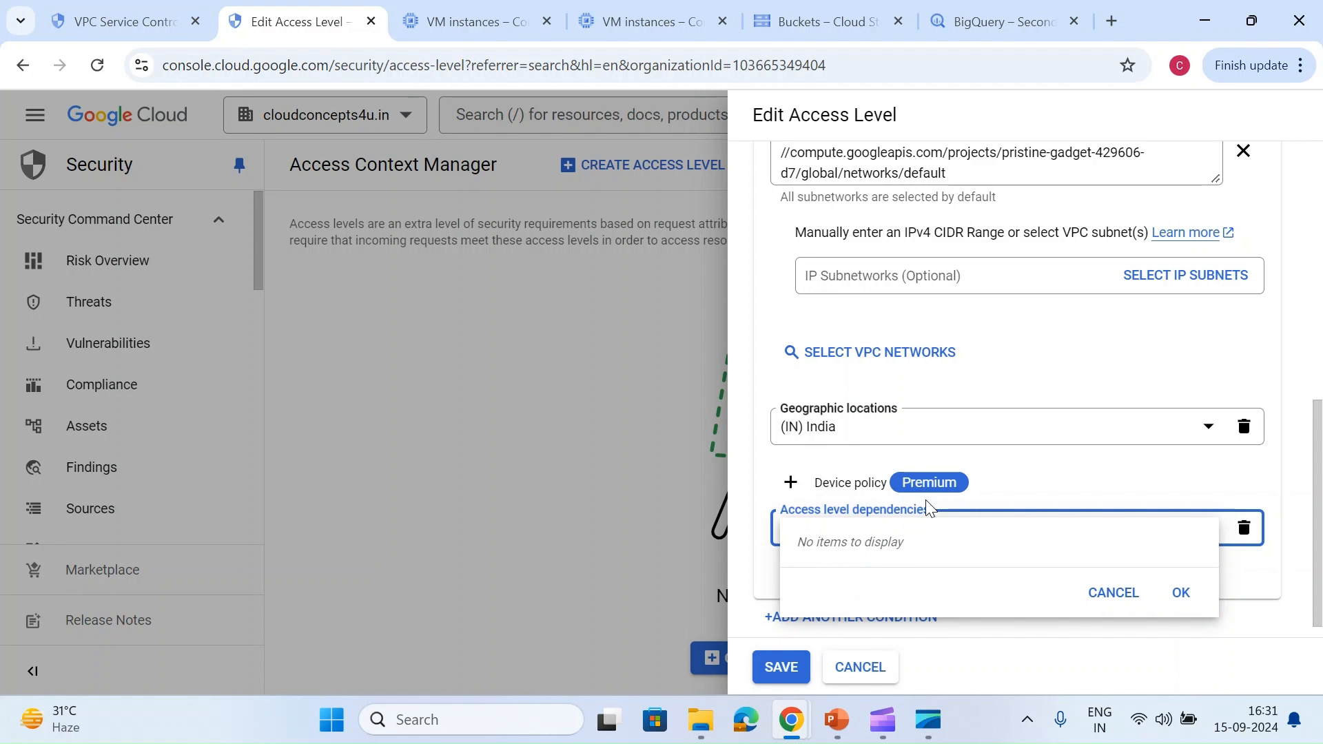
click(1111, 593)
scroll(1028, 453, up, 4)
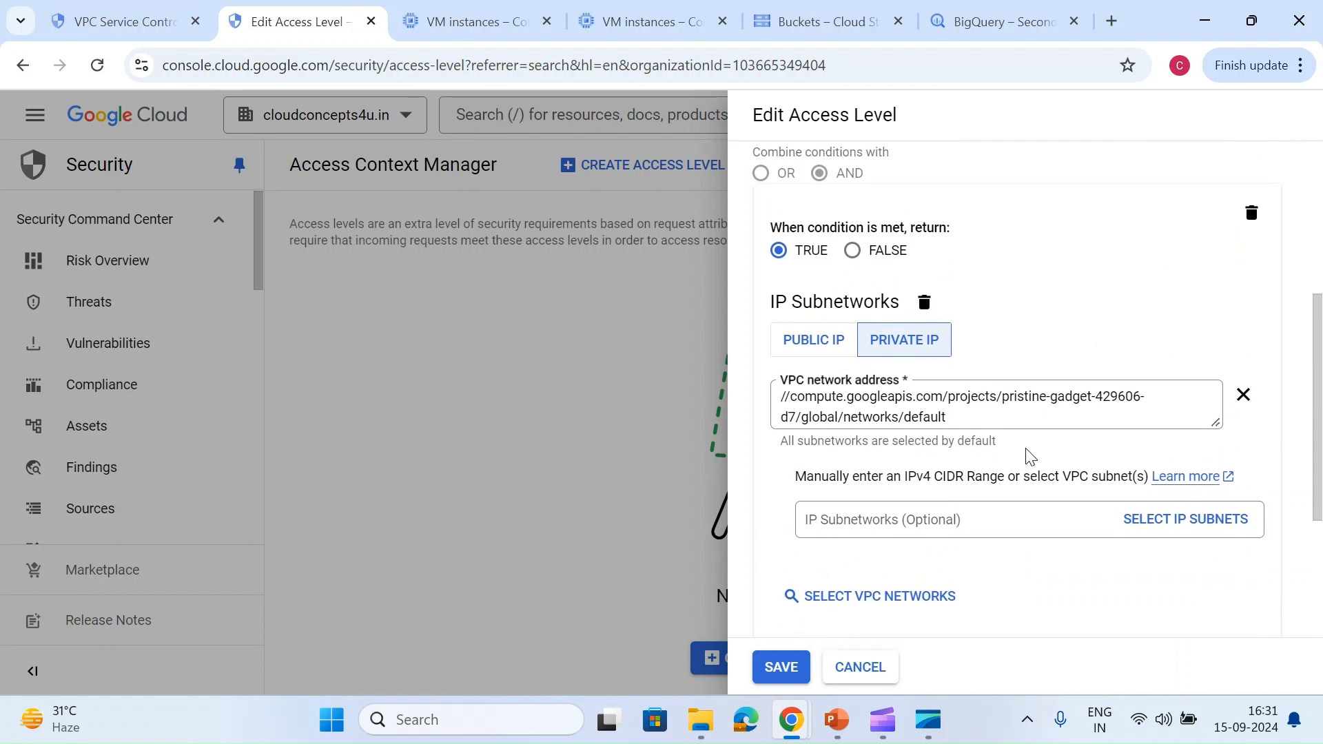
Set the condition of test-access-level to return FALSE when it is met, and save the access level
click(854, 259)
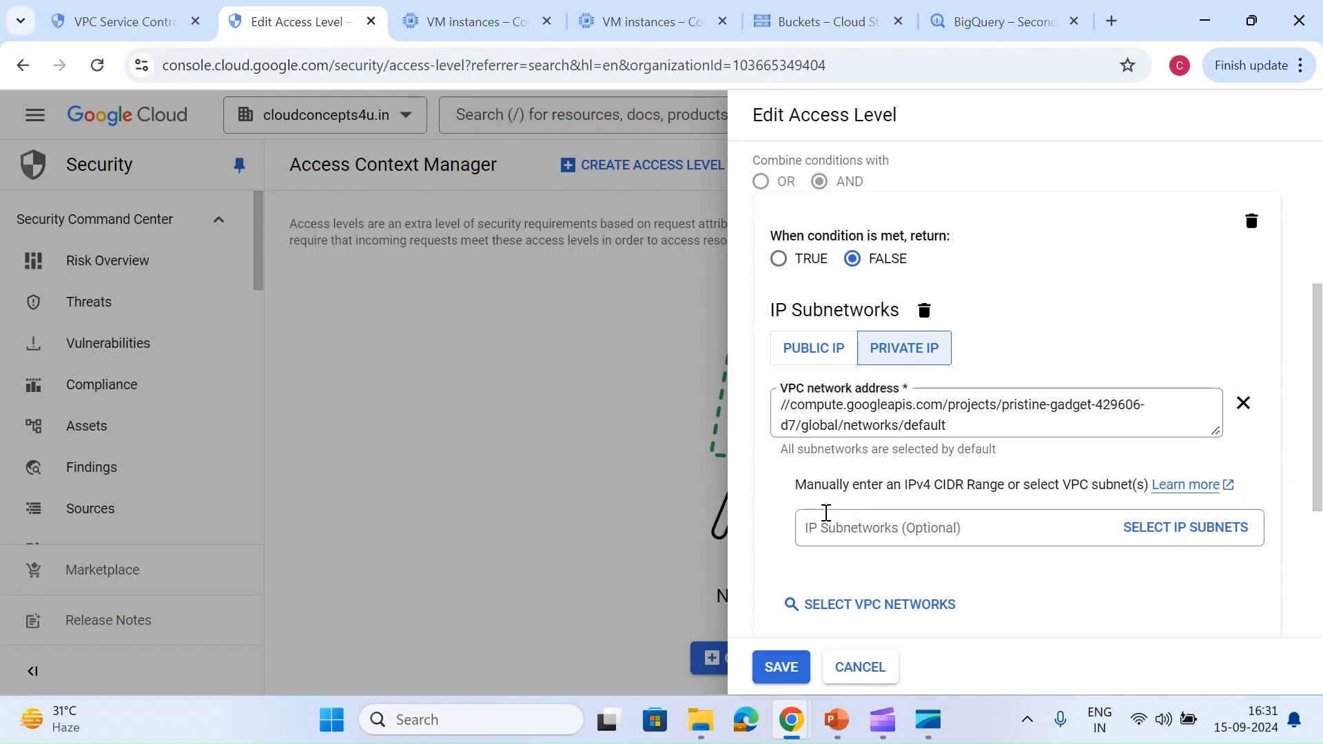
scroll(826, 512, down, 2)
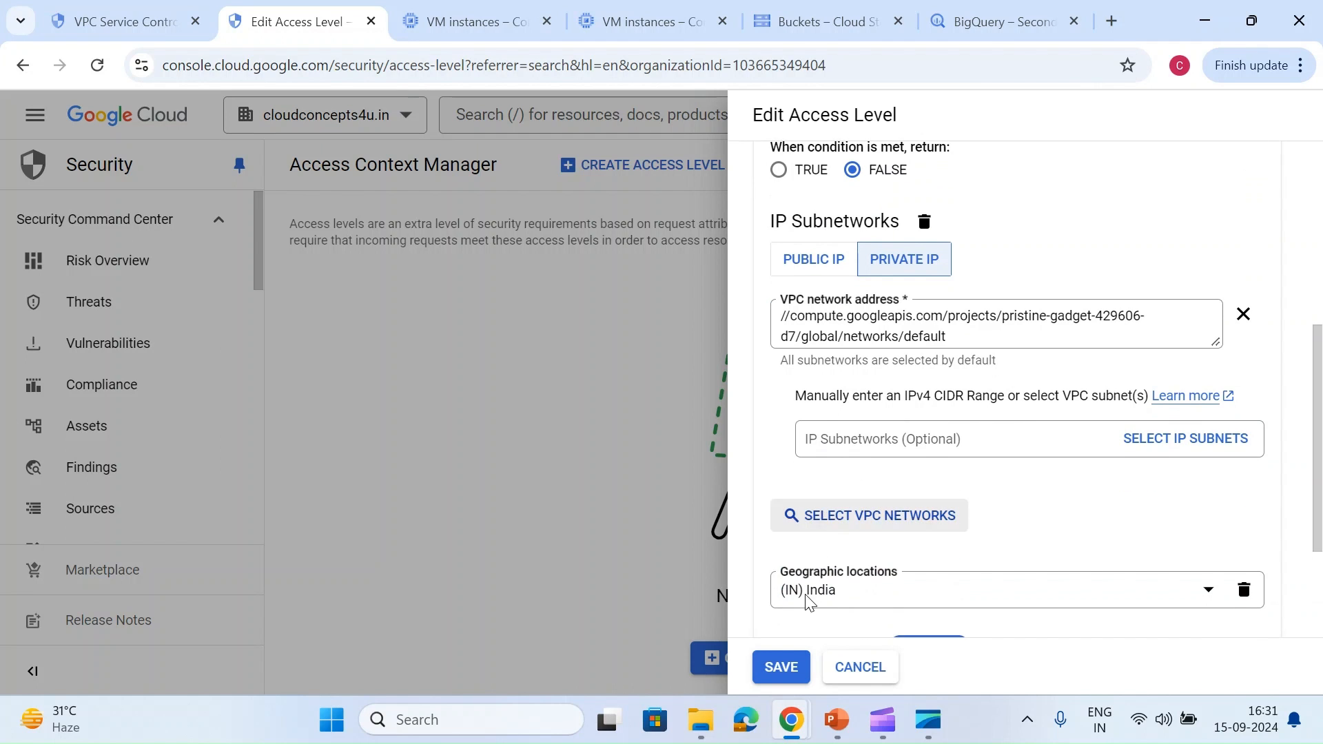
click(783, 668)
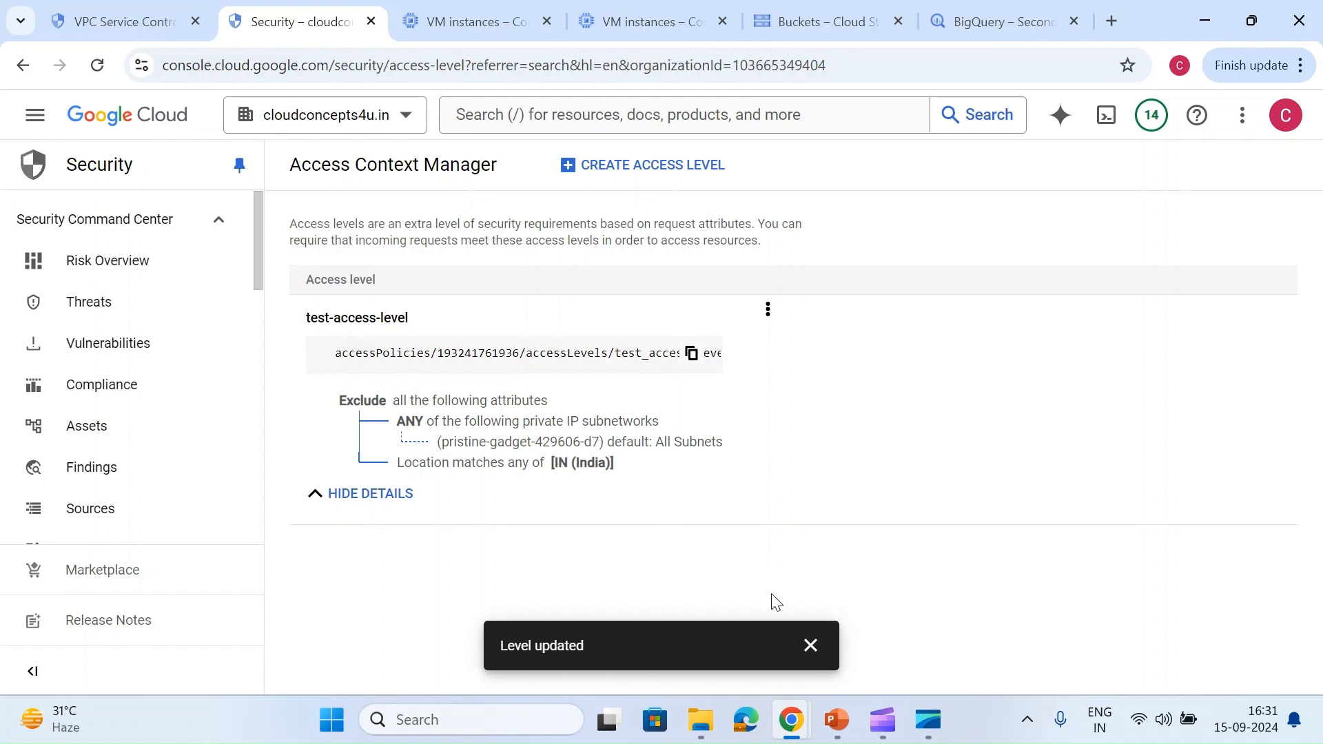
click(808, 646)
Rerun the SecondProject bucket listing in the first-project-vm SSH session to test access with the condition set to FALSE
mouse_move(791, 720)
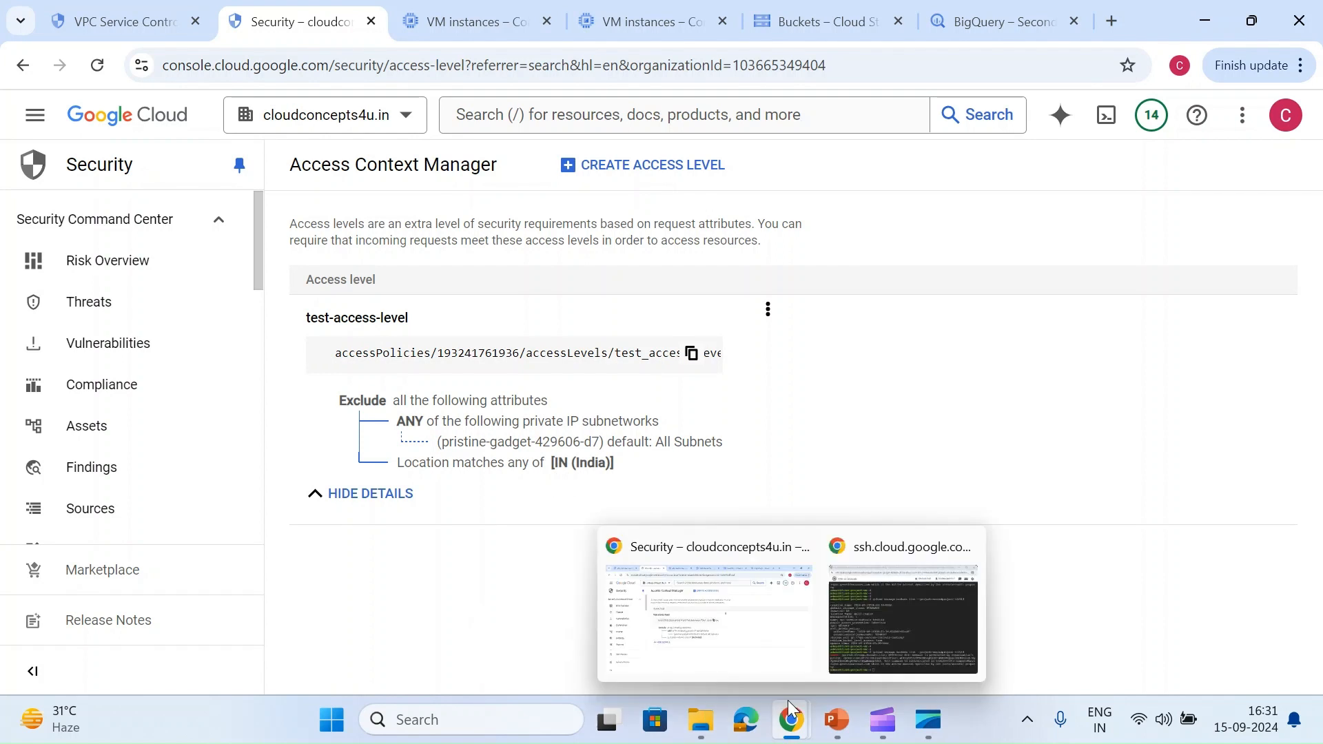
click(903, 619)
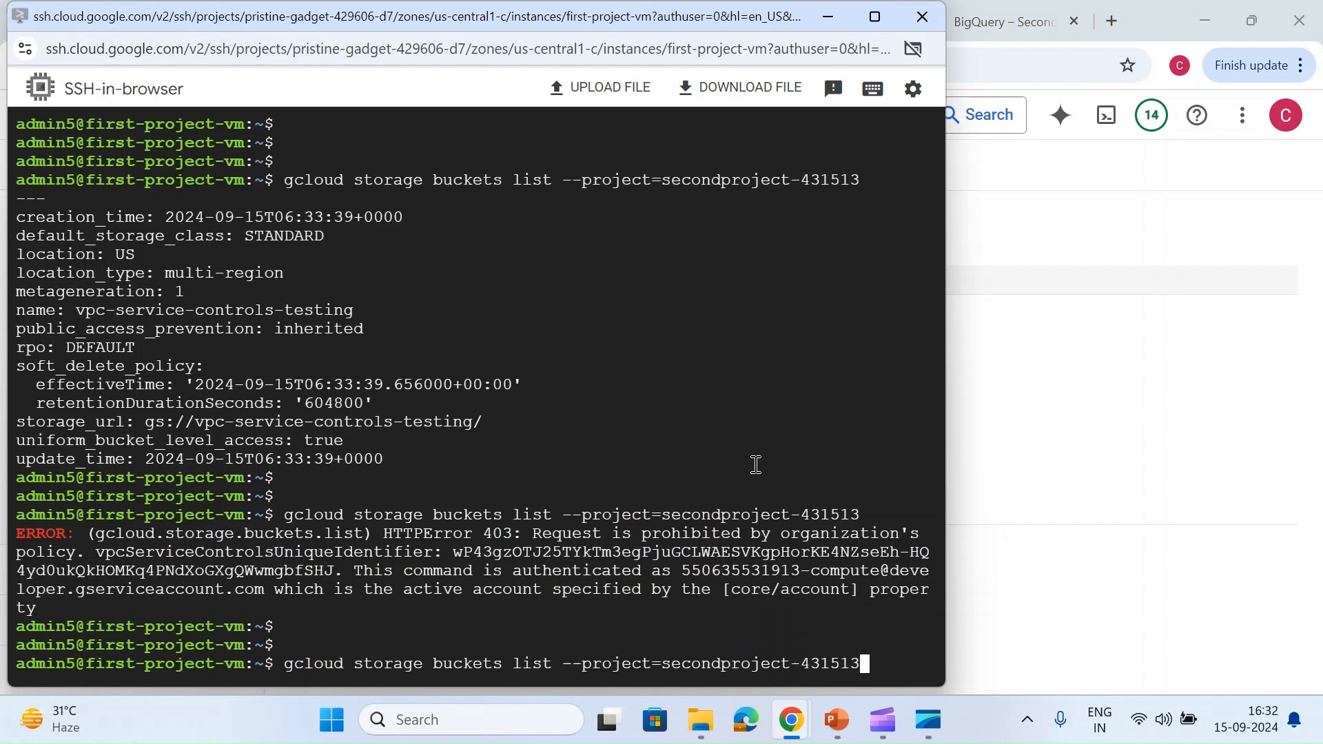
key(Up)
key(Return)
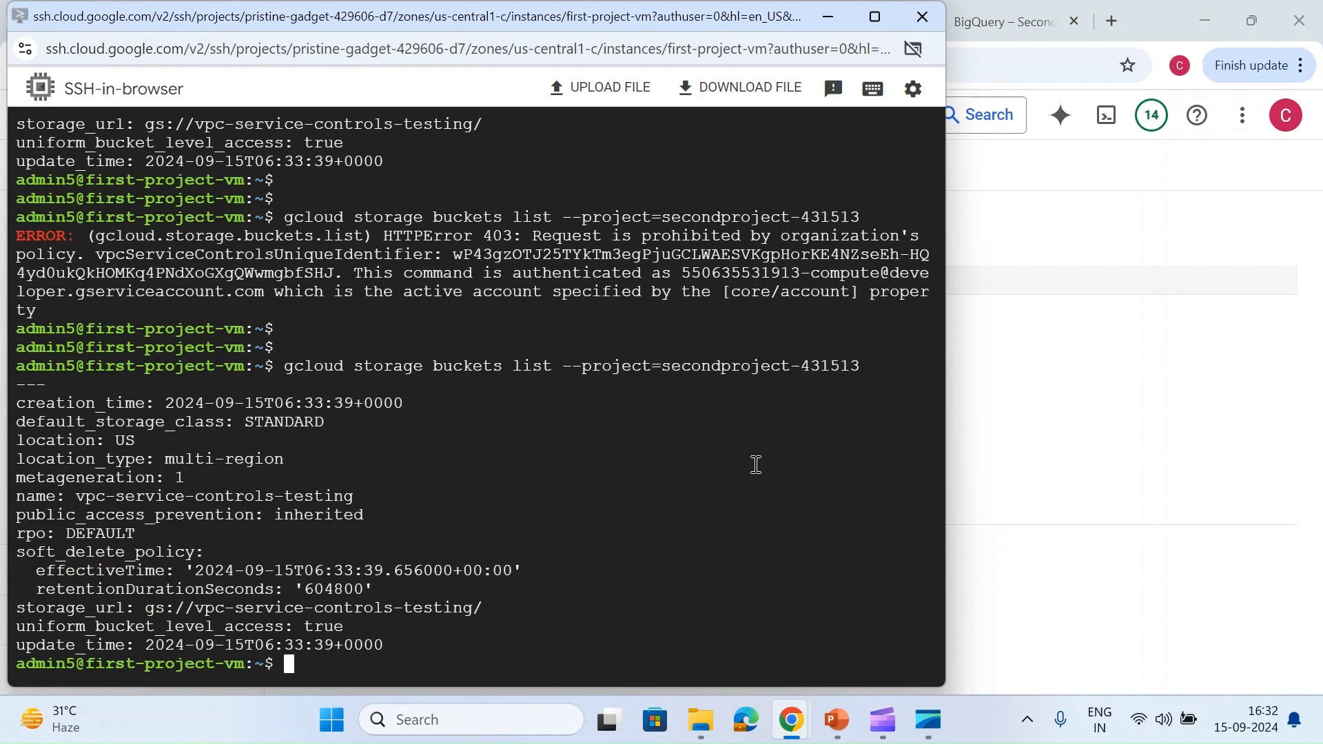
Start a new access level in Access Context Manager, and reload SecondProject's Buckets page to check access from the browser
click(1098, 414)
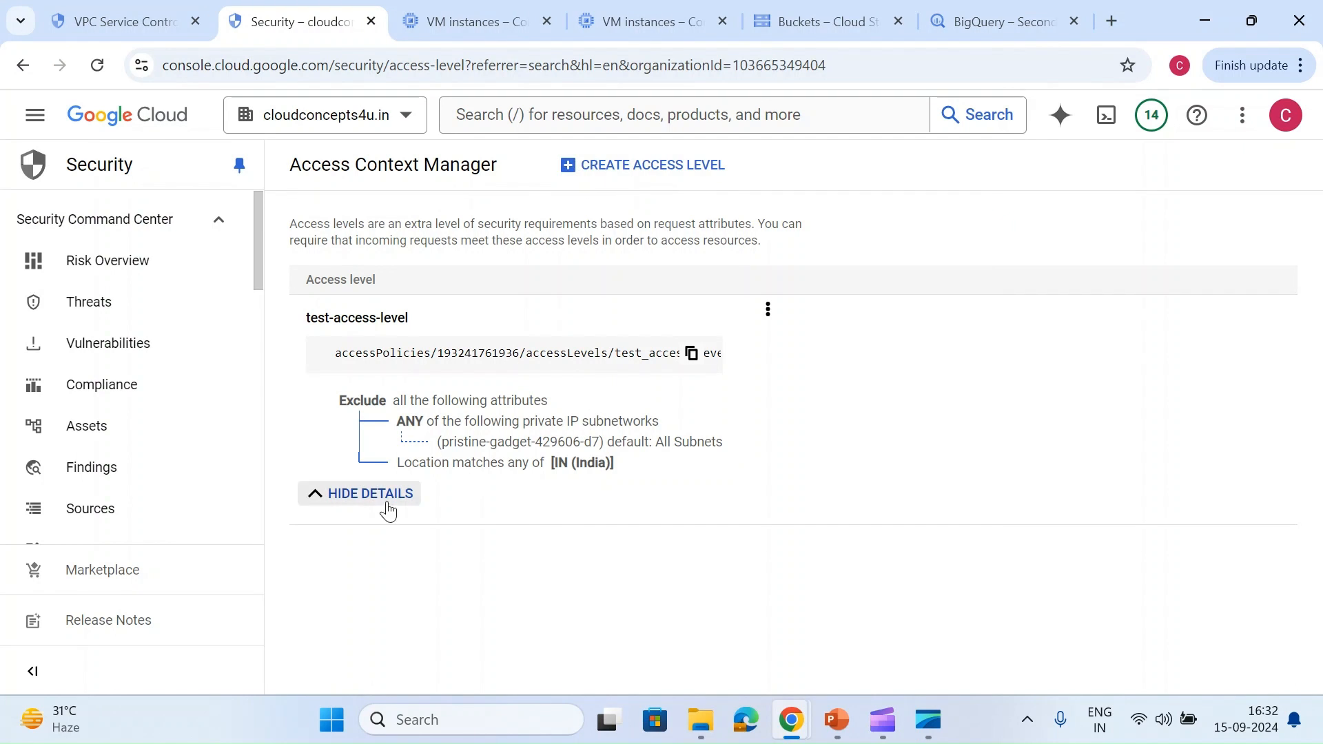
click(631, 166)
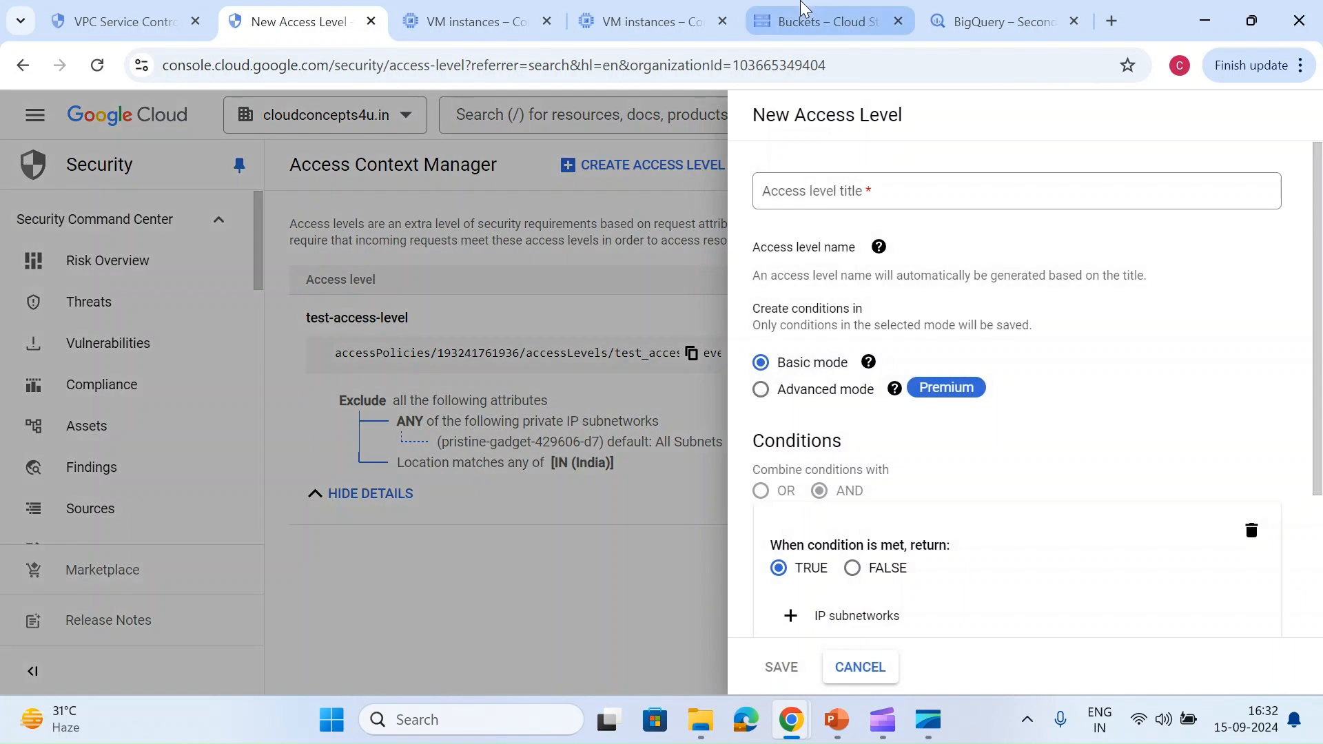
click(803, 21)
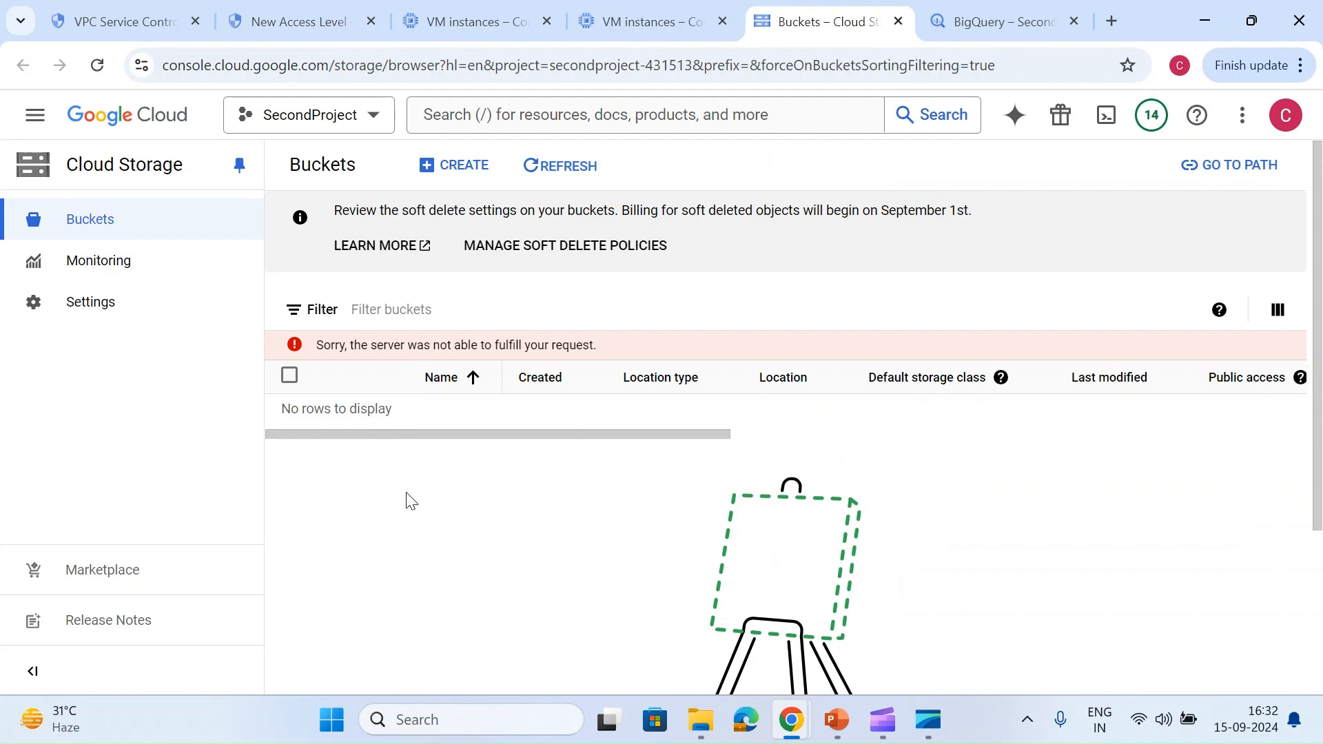
click(98, 64)
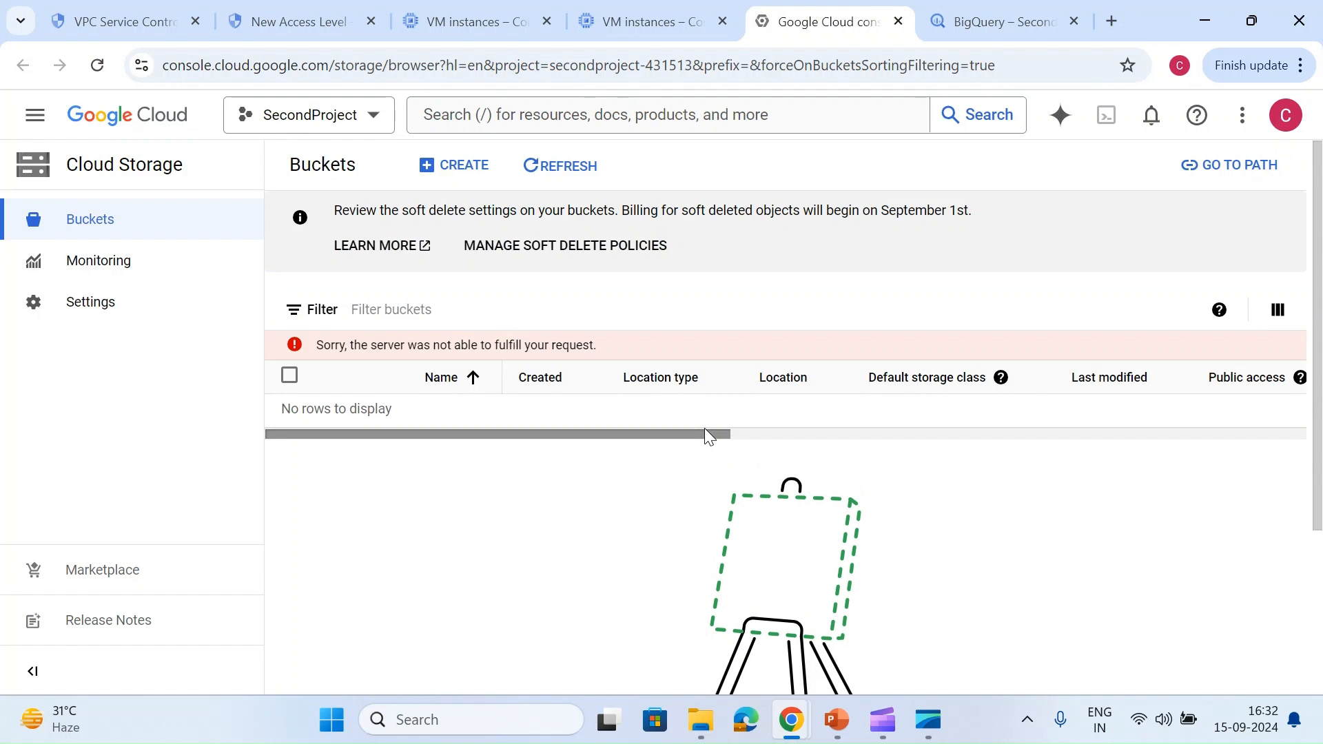
Return to the new access level and title it allowing-public-i
click(119, 23)
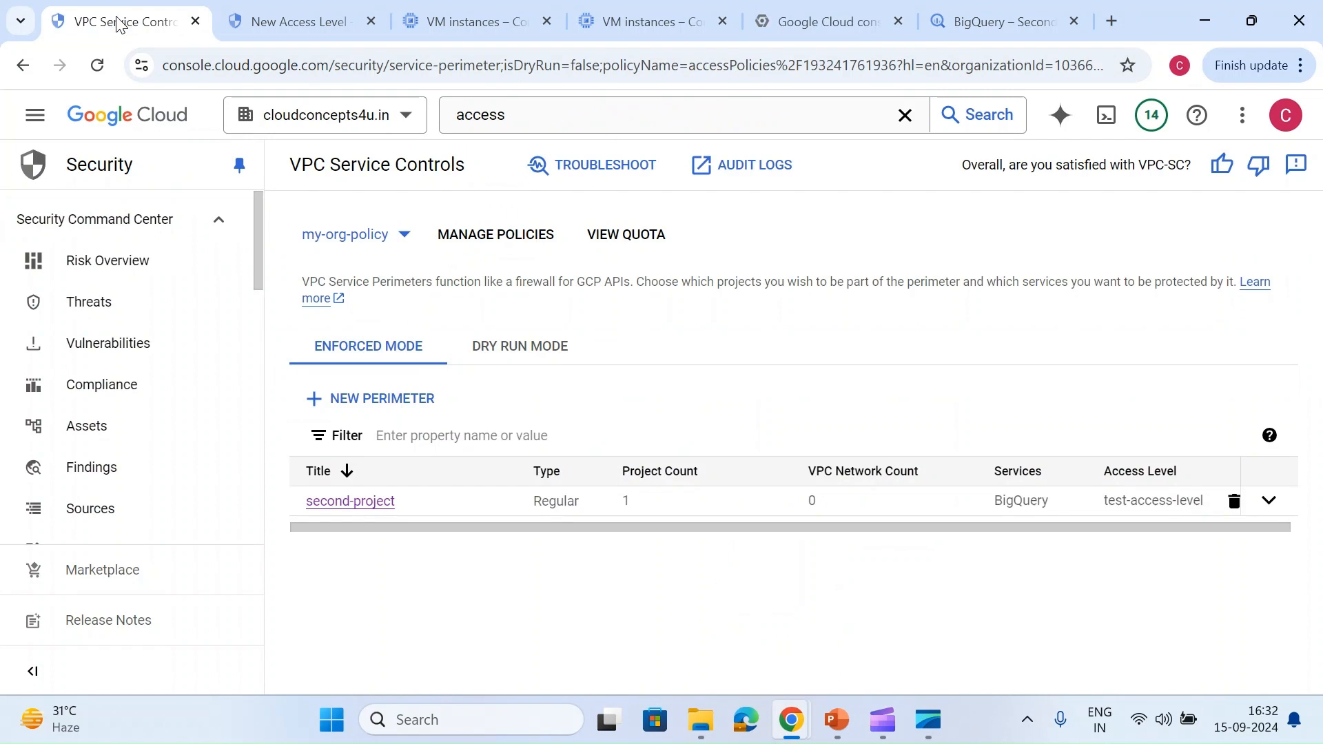
click(290, 12)
click(885, 197)
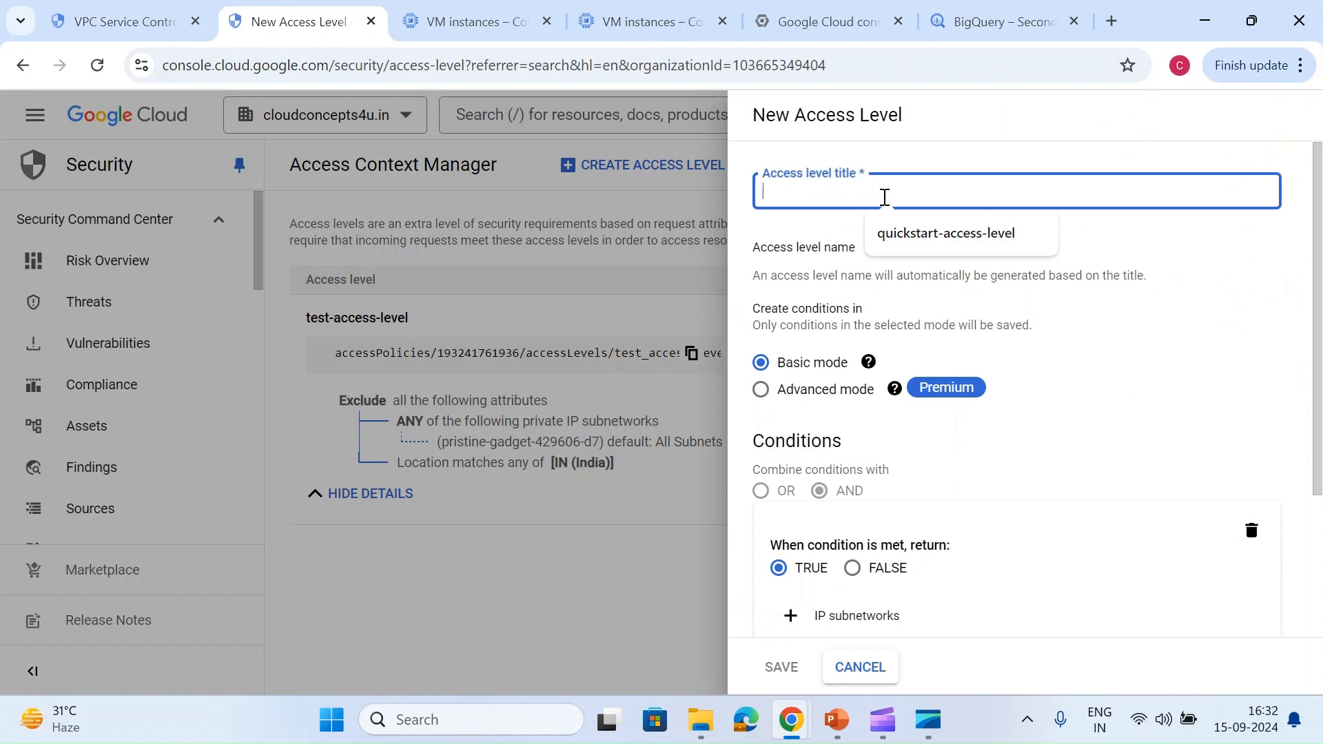
text(allowing-public-i)
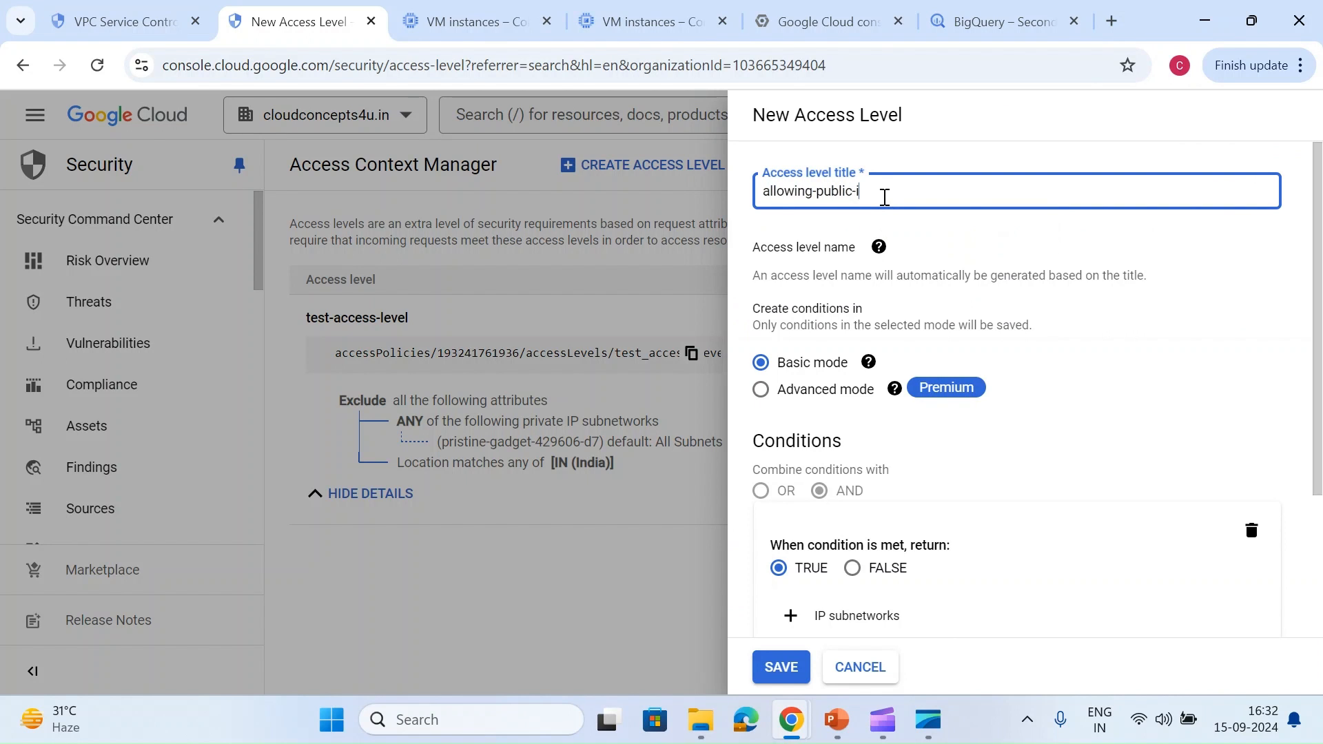
Add a public IP subnetwork condition, copy the IPv4 address from whatismyipaddress.com, and try 183.83.152.244/24 as its value
scroll(792, 383, down, 2)
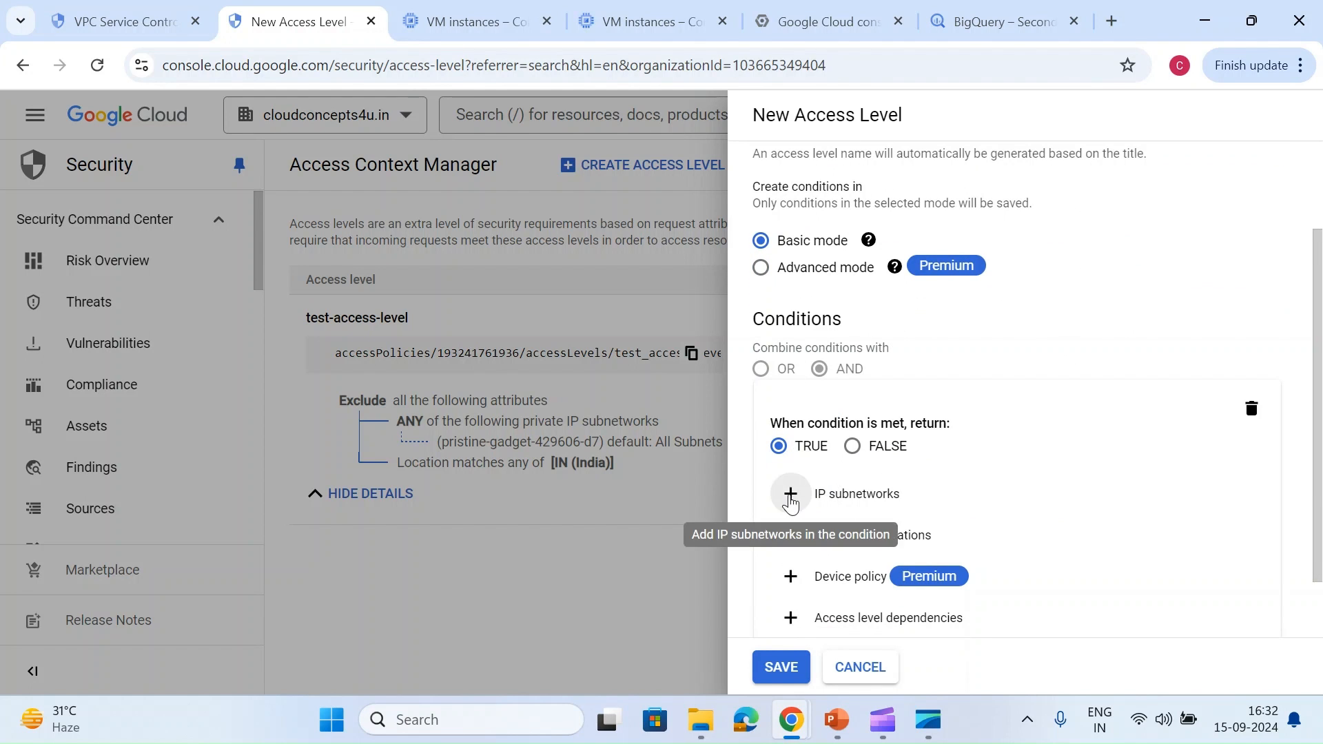
click(791, 494)
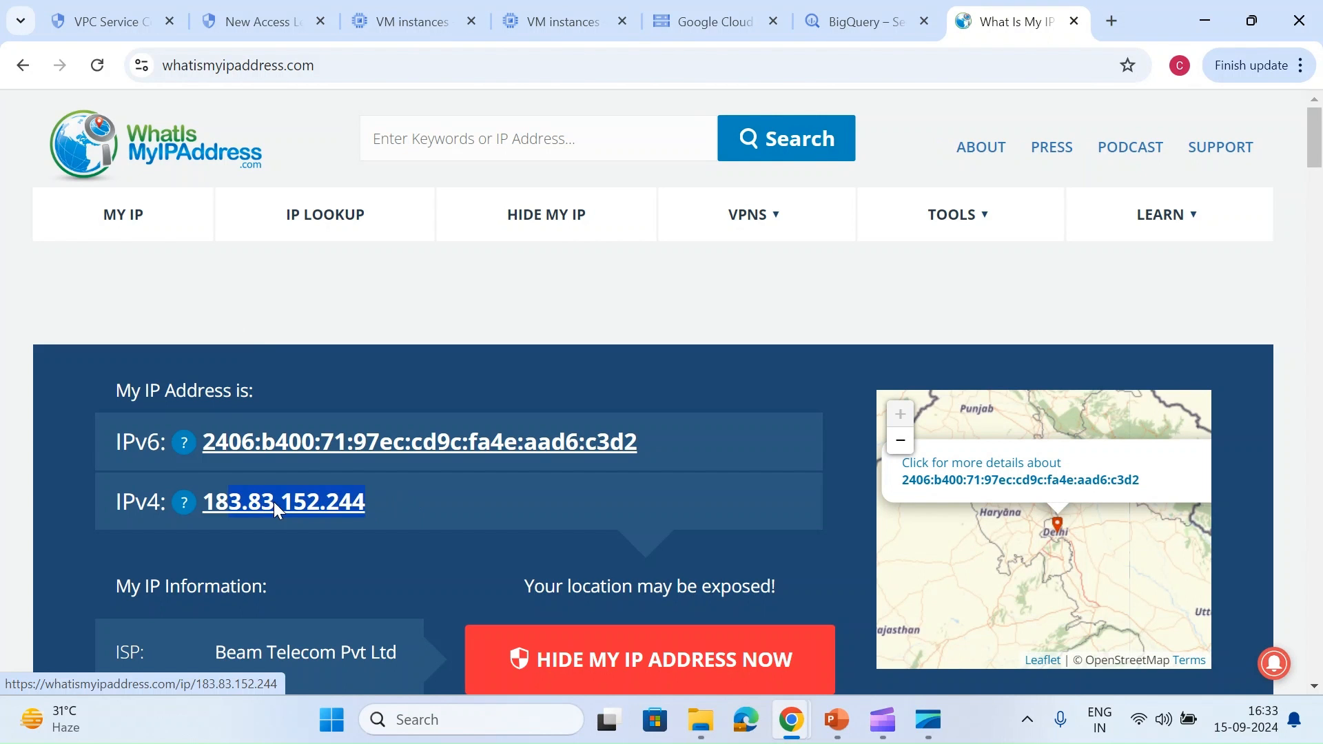
drag(275, 502, 202, 502)
click(234, 17)
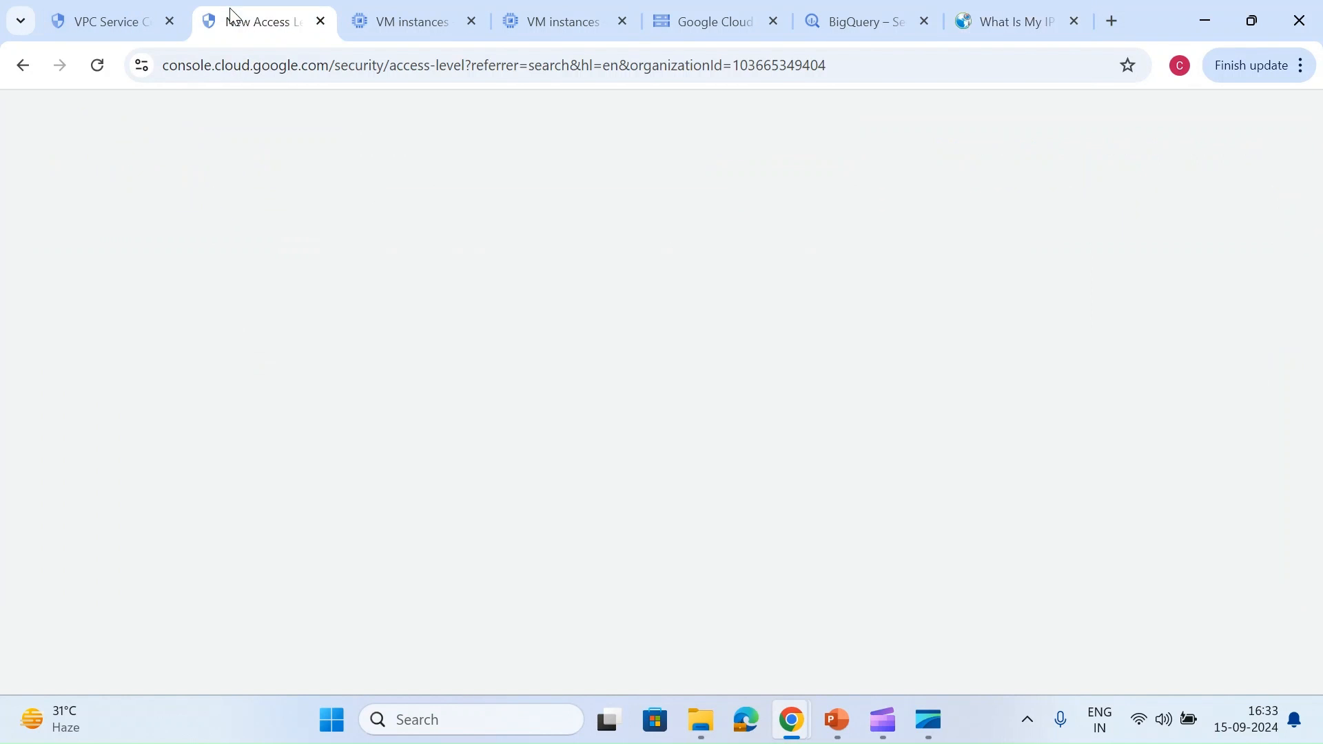
text(183.83.152.244)
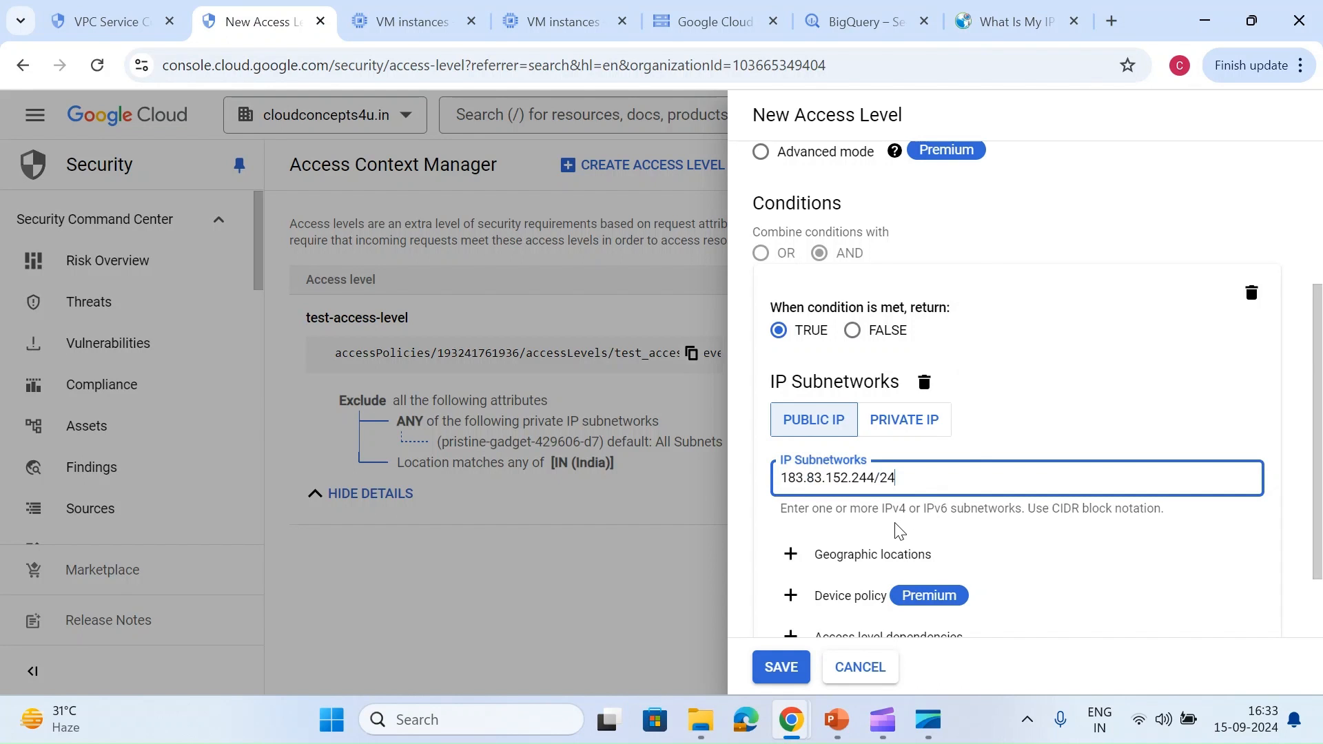
key(Return)
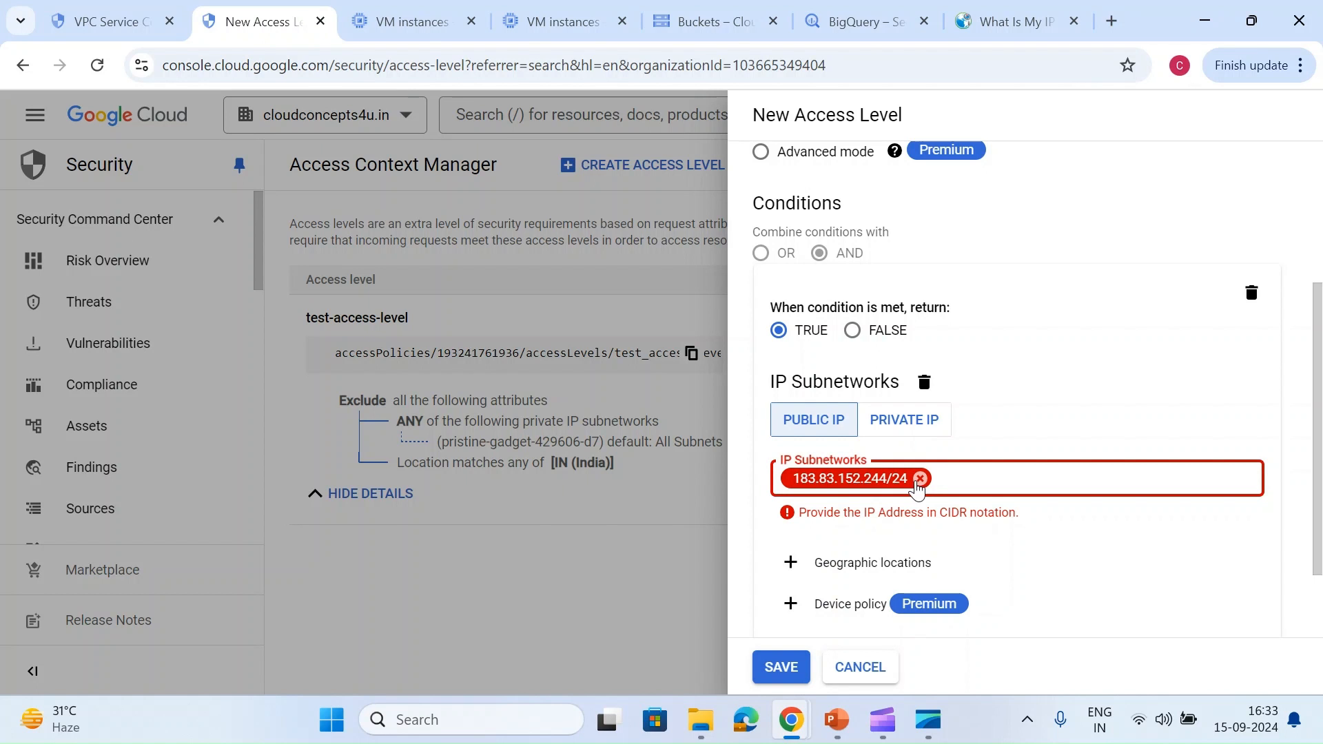
Replace the public IP subnetwork entry in the condition with 183.83.152.244/32
click(917, 481)
text(183.83.152.244)
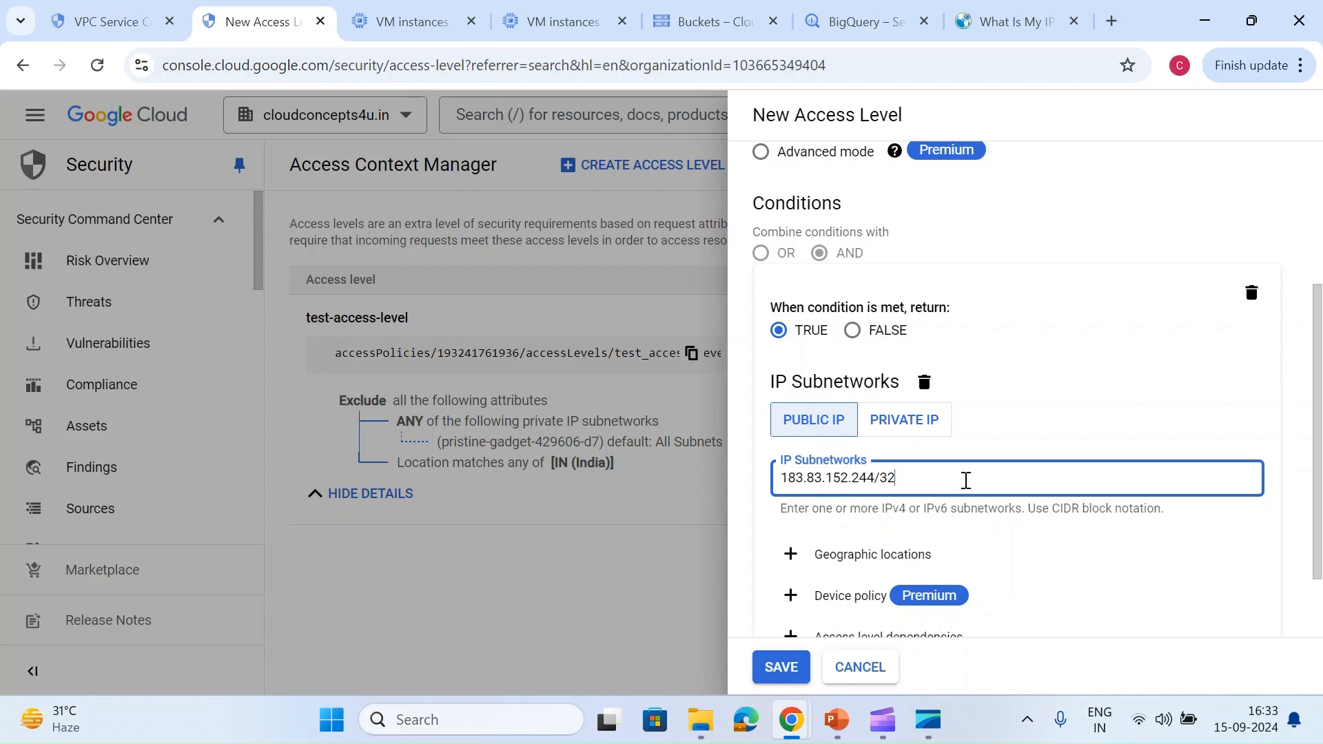
text(/32)
click(819, 544)
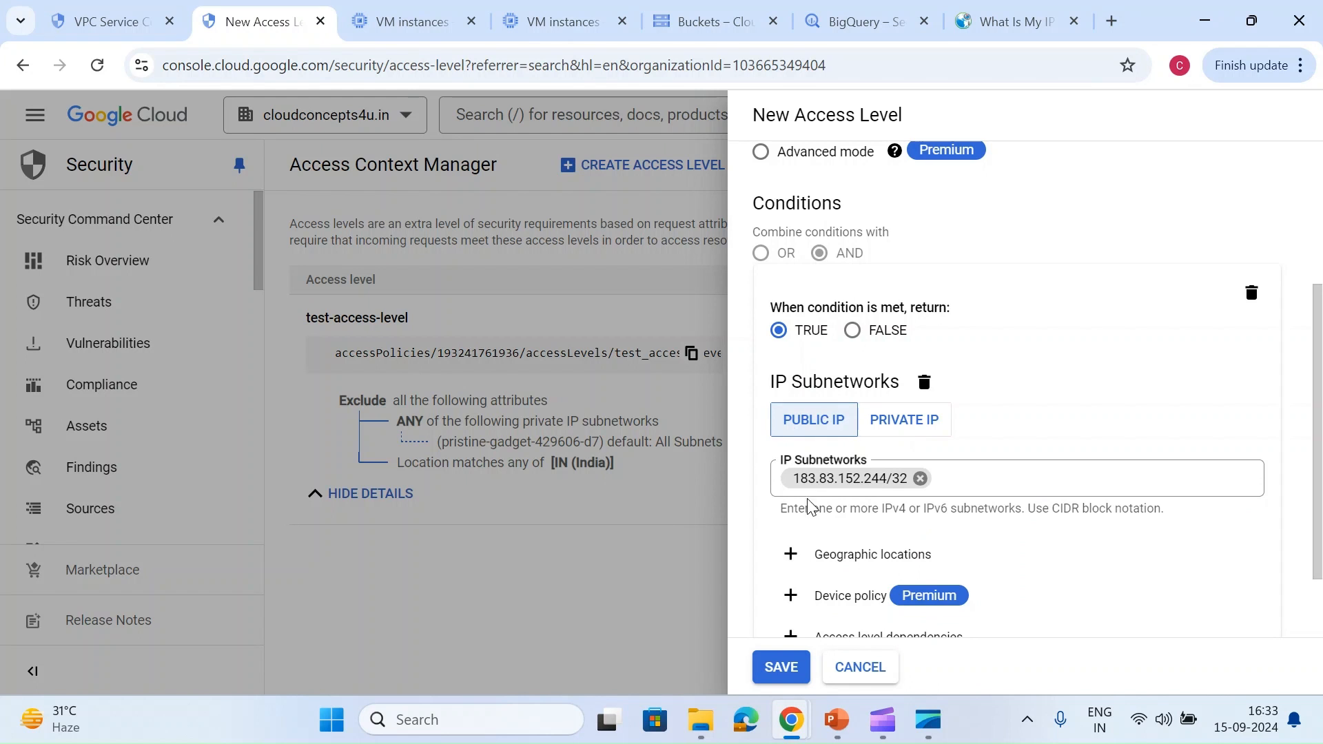
click(995, 20)
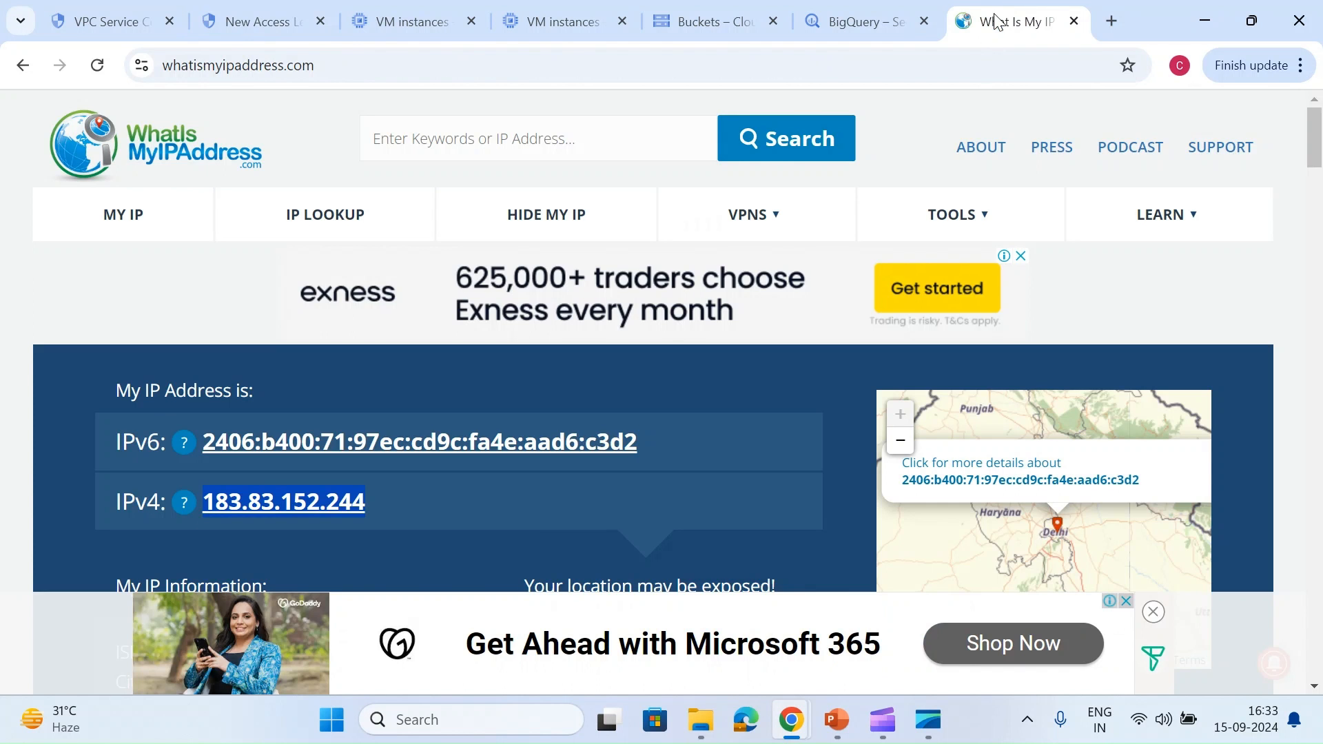
drag(660, 456, 284, 457)
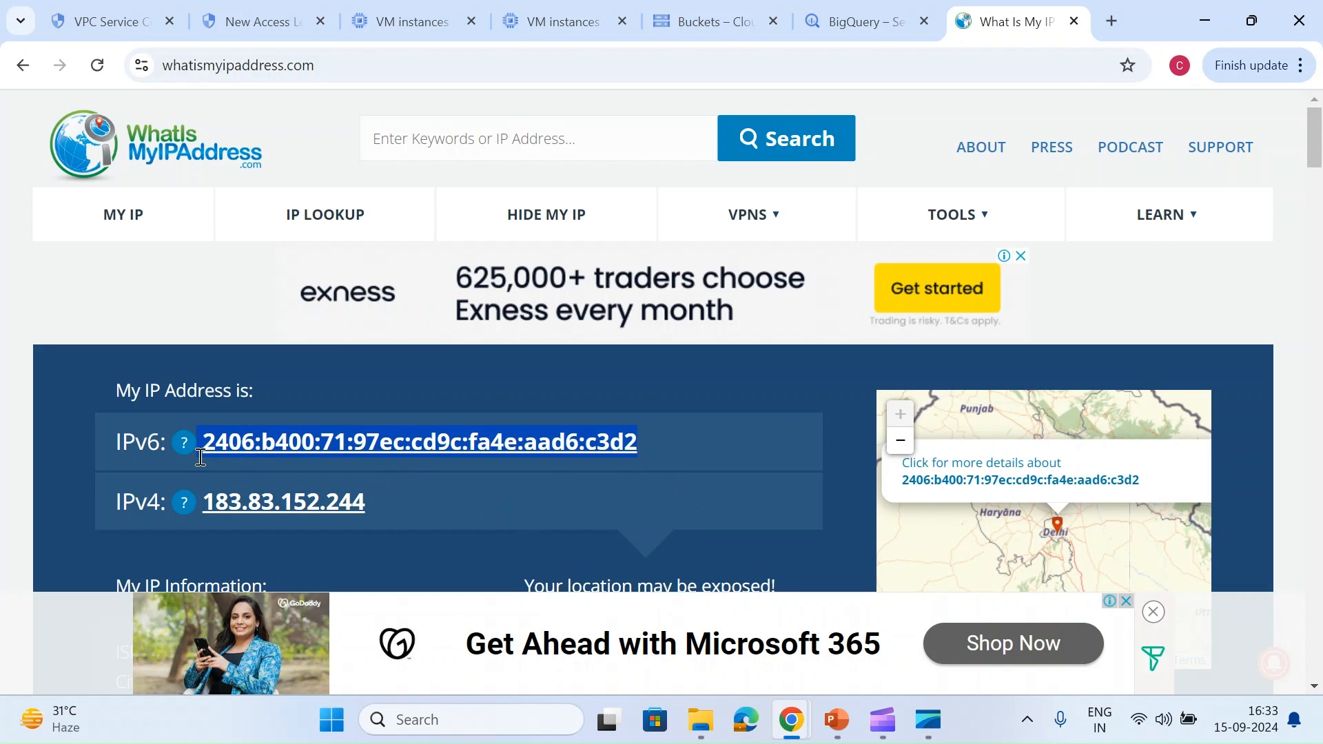
click(241, 16)
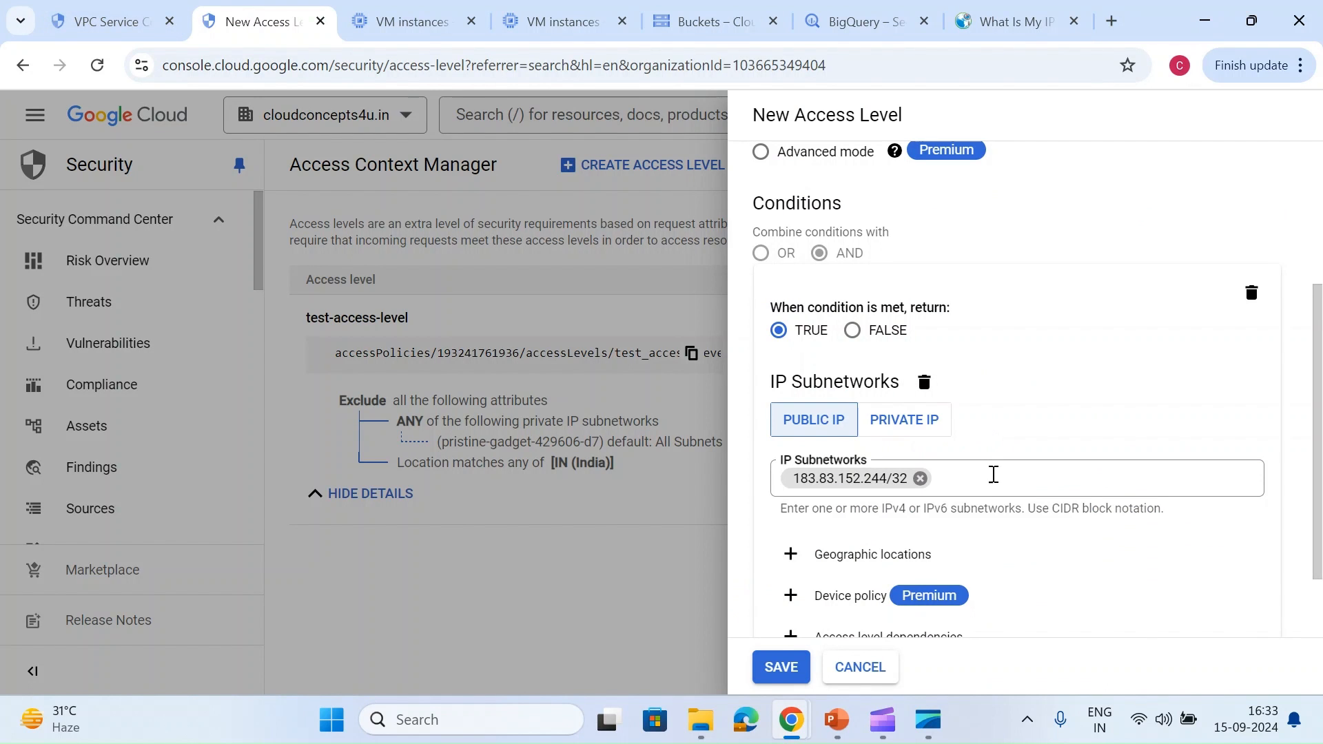
click(994, 477)
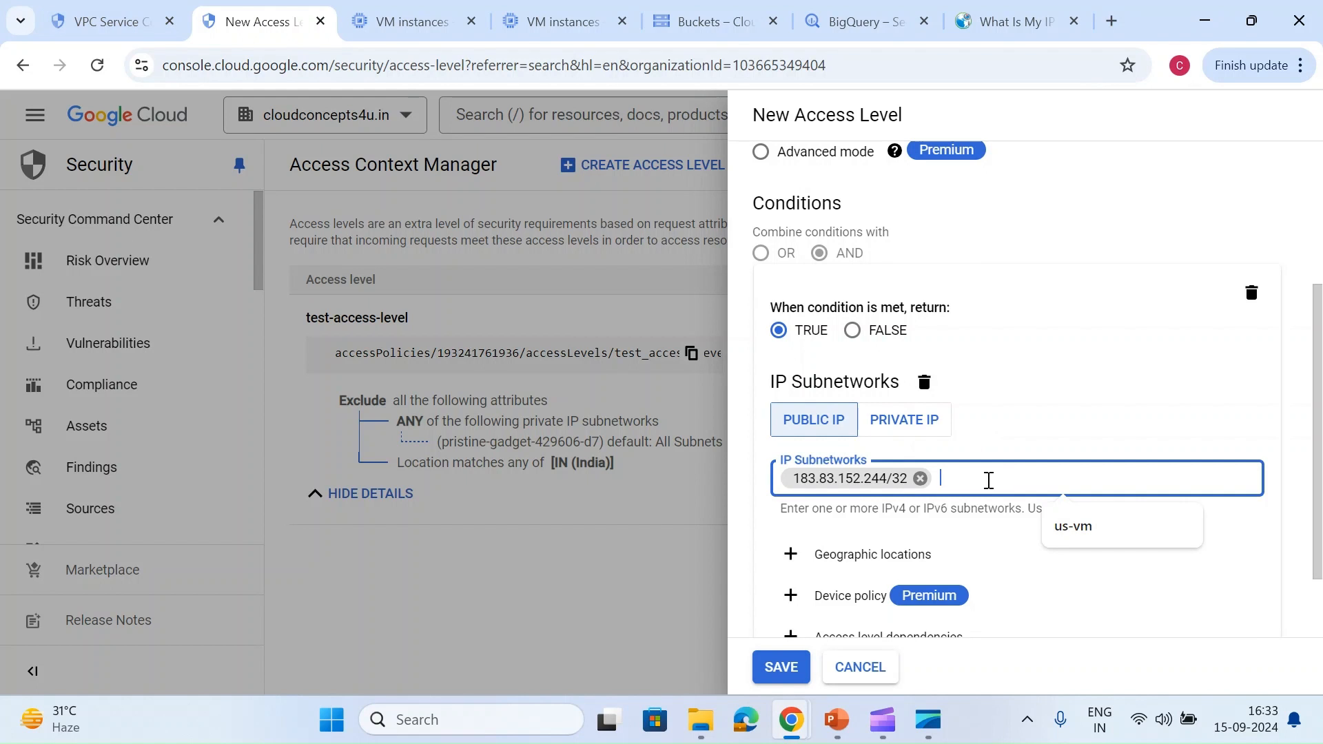
click(962, 525)
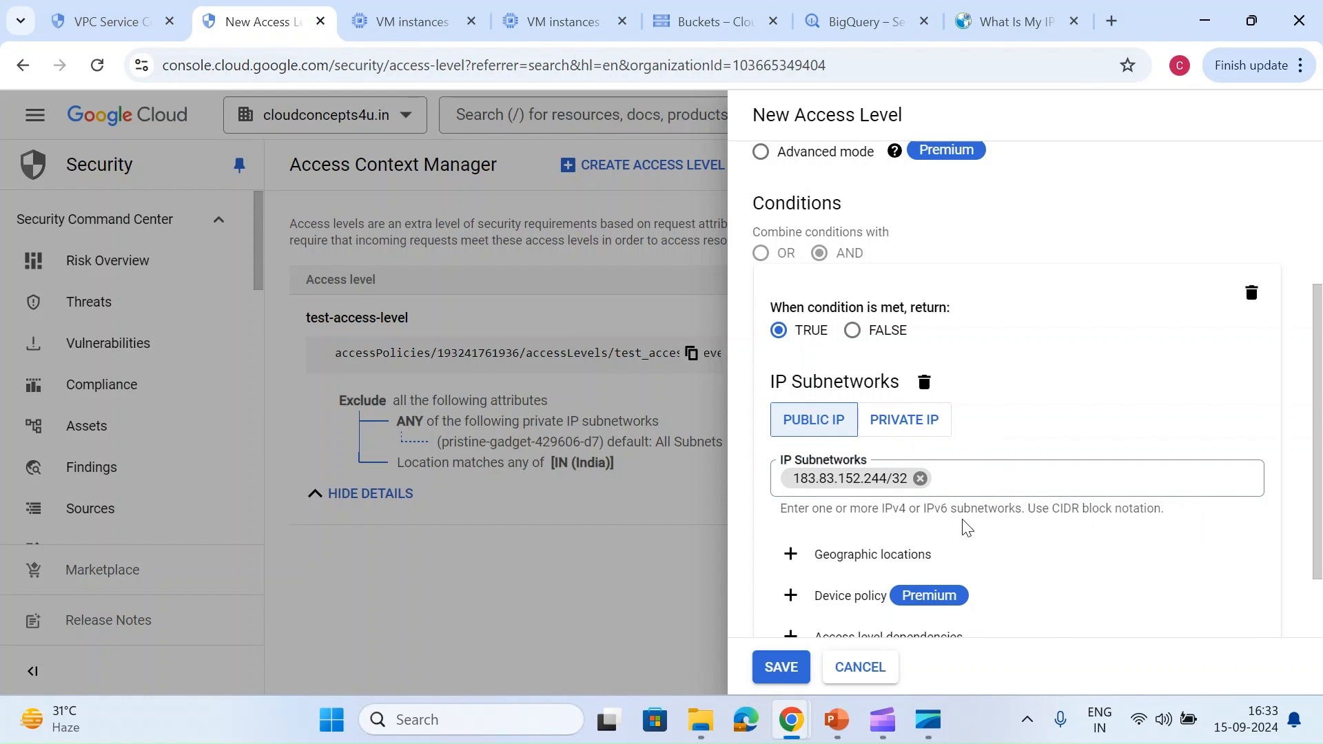
click(779, 669)
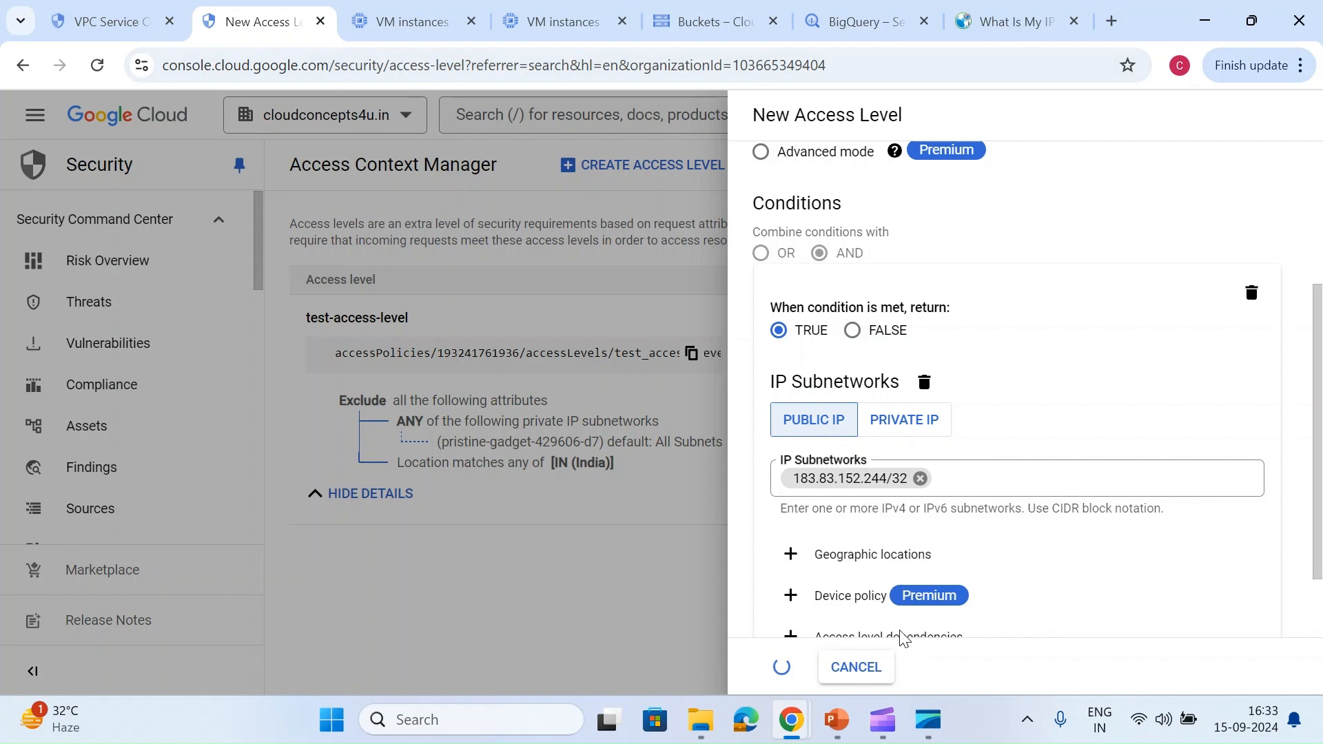
Add the allowing-public-ip access level to the second-project perimeter alongside test-access-level, and save the perimeter
click(185, 17)
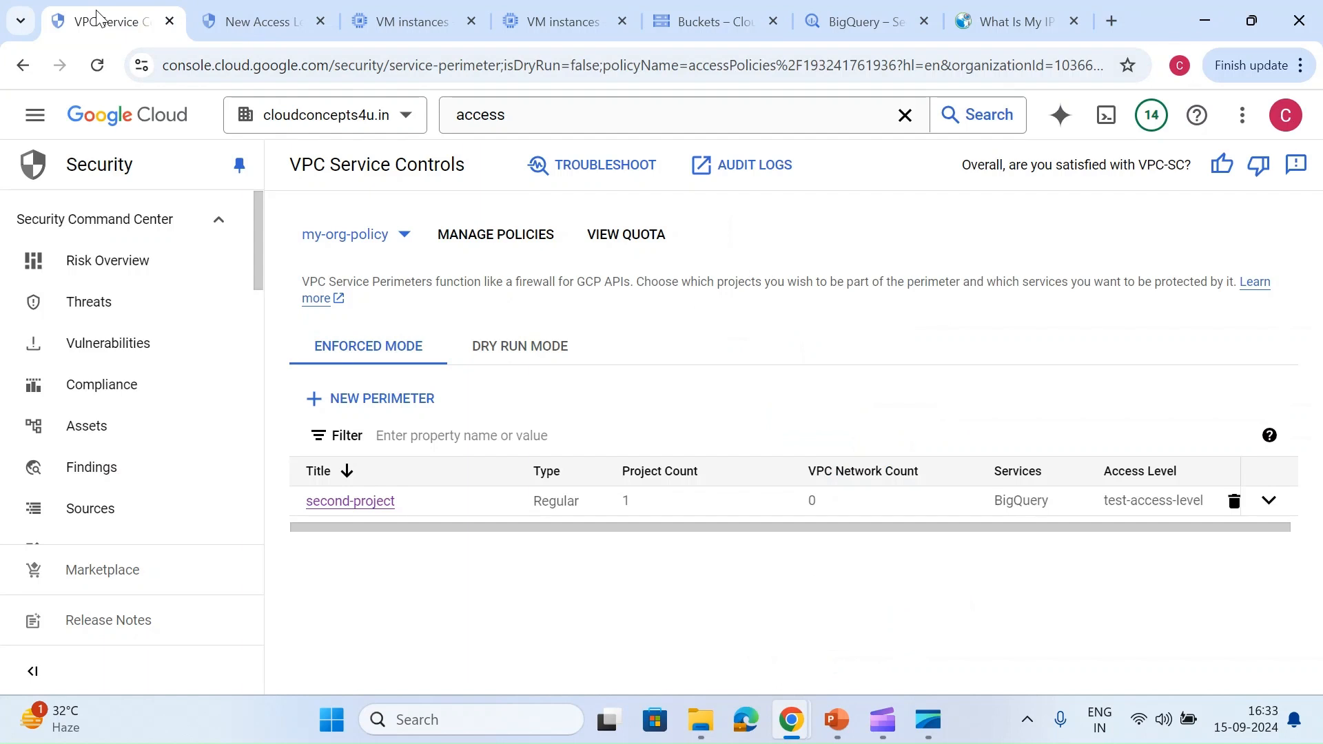
click(321, 505)
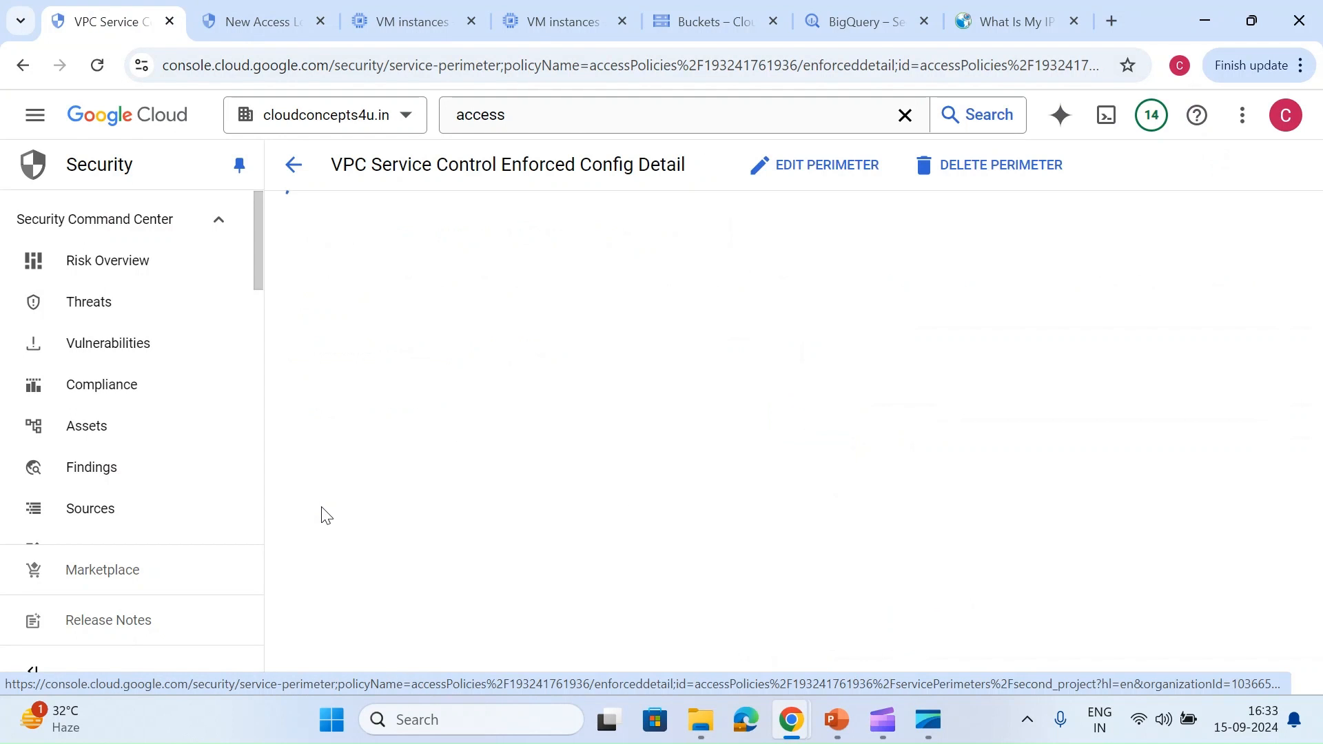
click(772, 164)
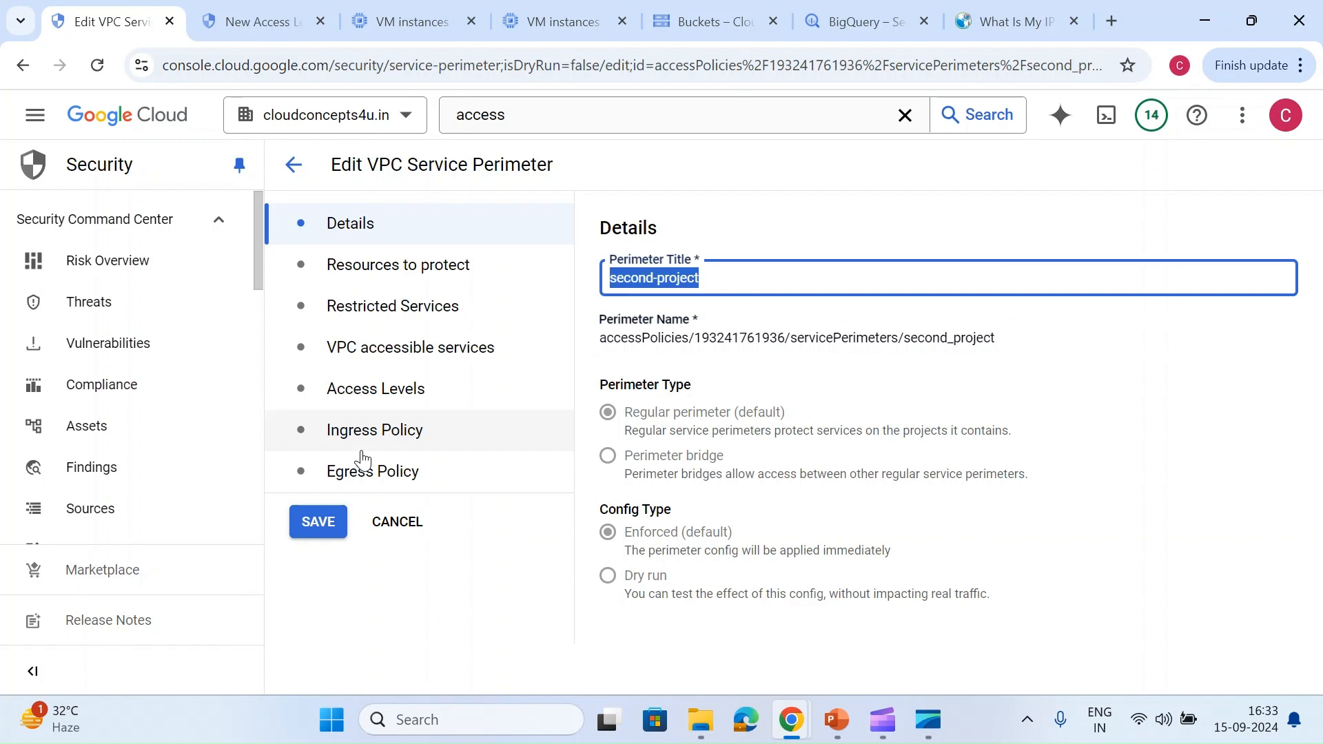
click(427, 405)
click(832, 449)
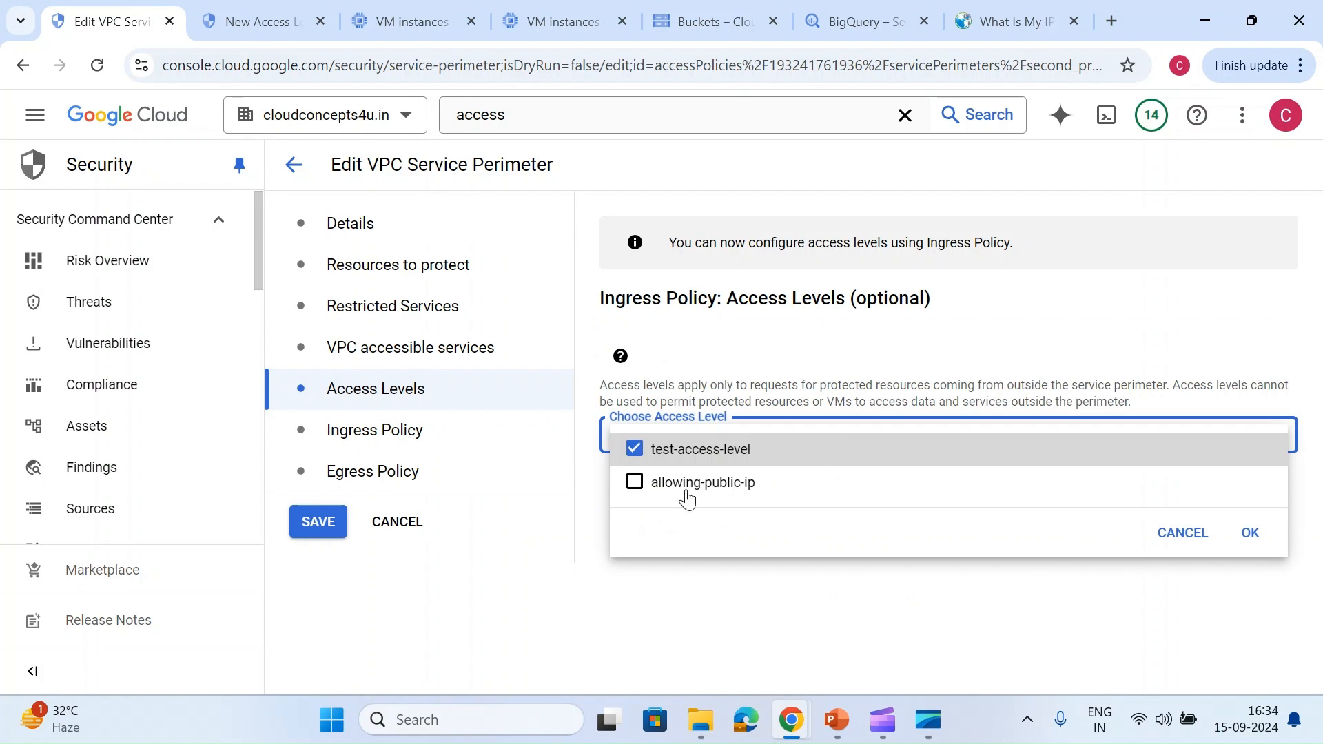
click(641, 486)
click(1251, 537)
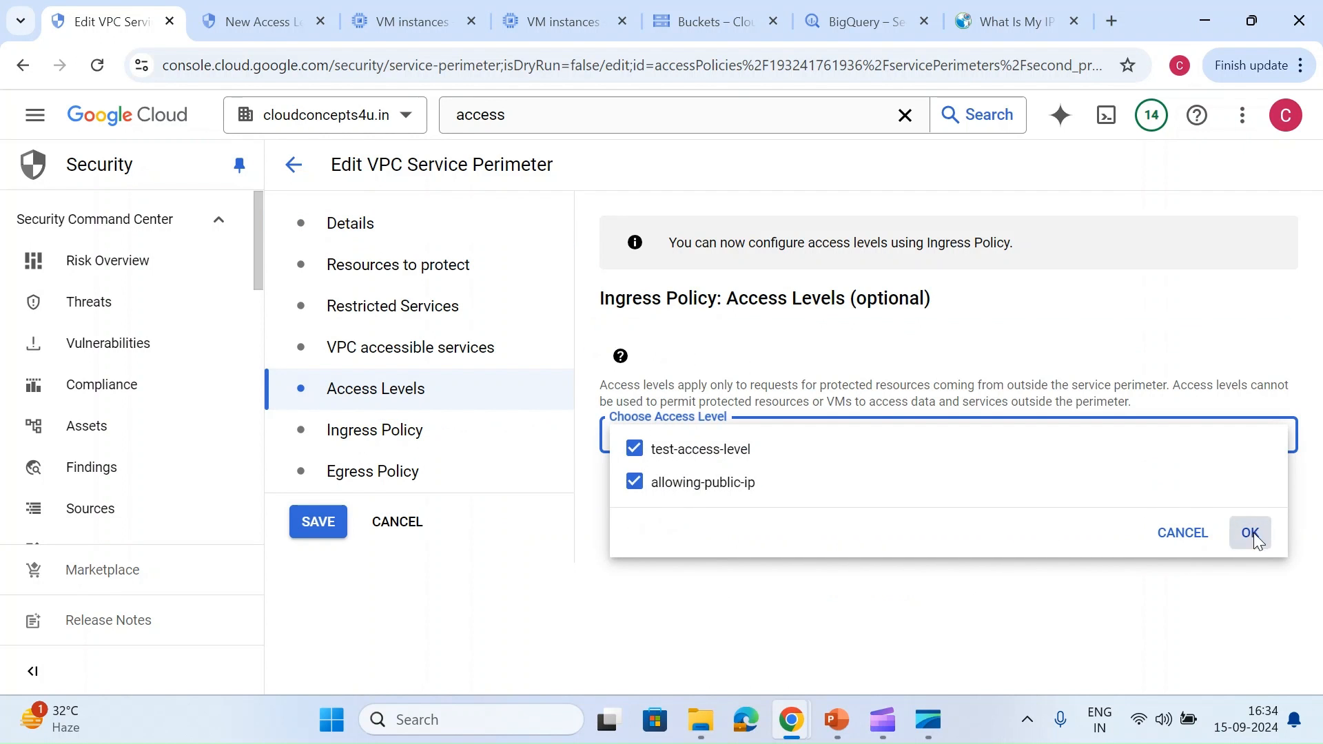
click(317, 524)
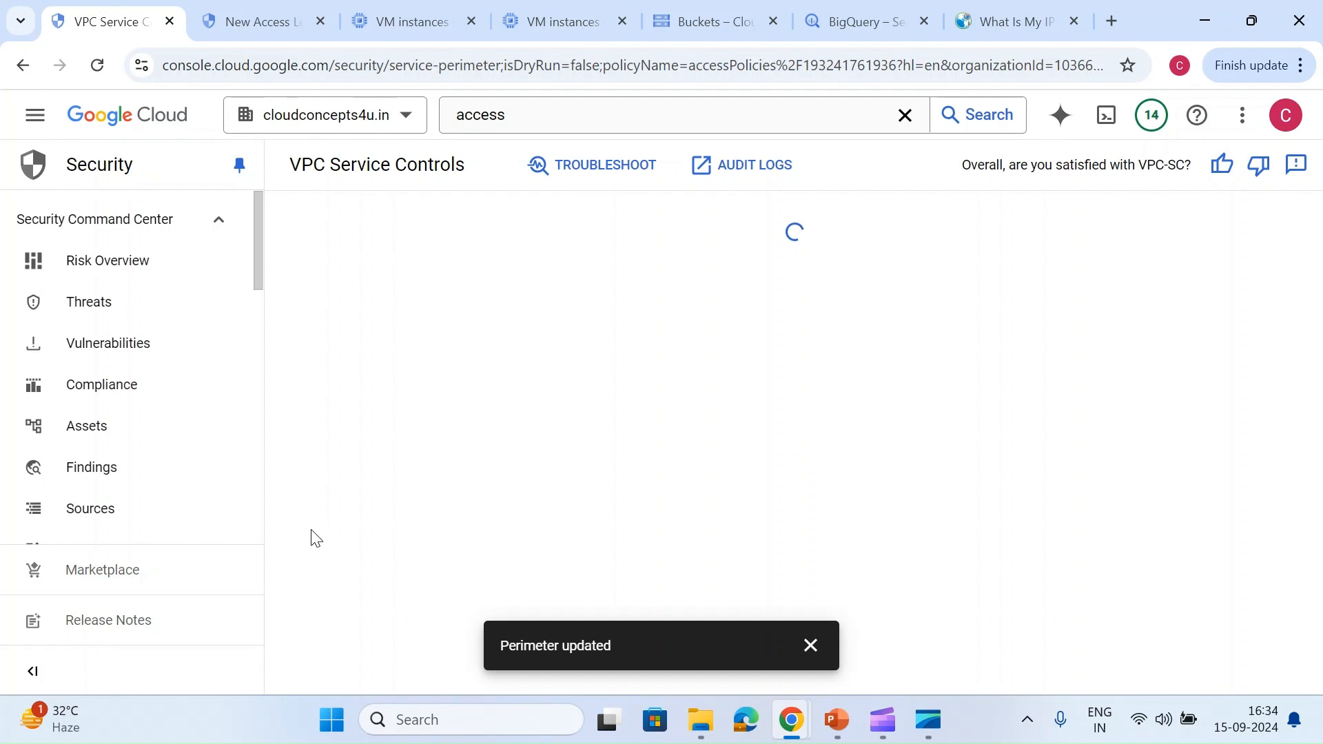
Check access on SecondProject's Buckets page, and open the VPC Service Controls audit logs for SecondProject
click(861, 32)
click(729, 19)
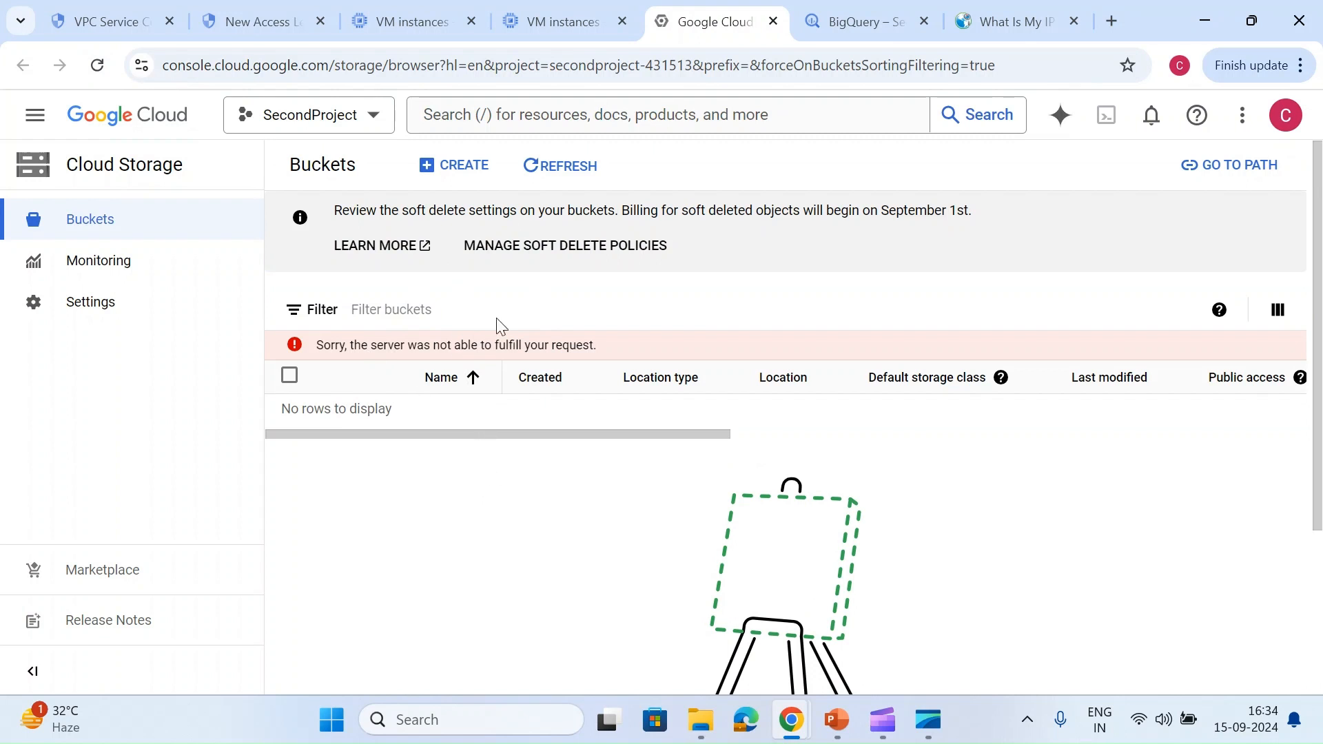
click(266, 16)
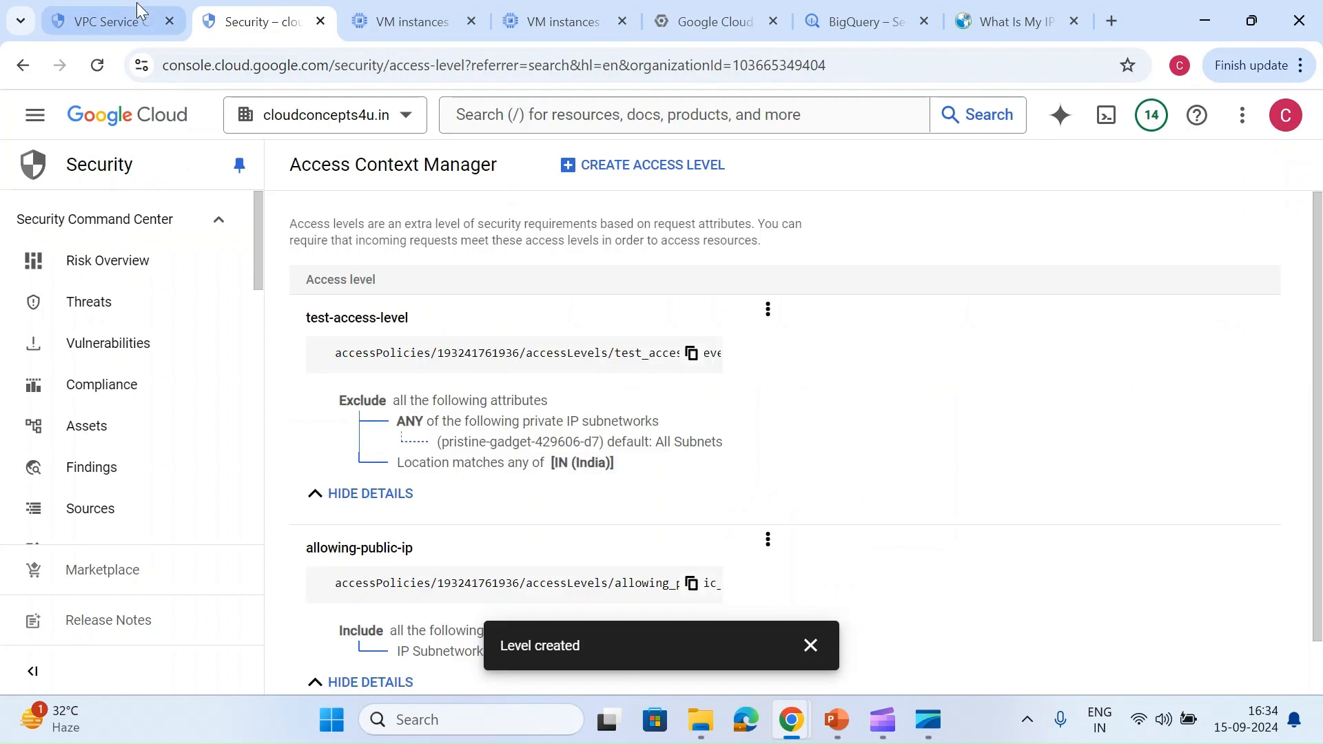
click(116, 25)
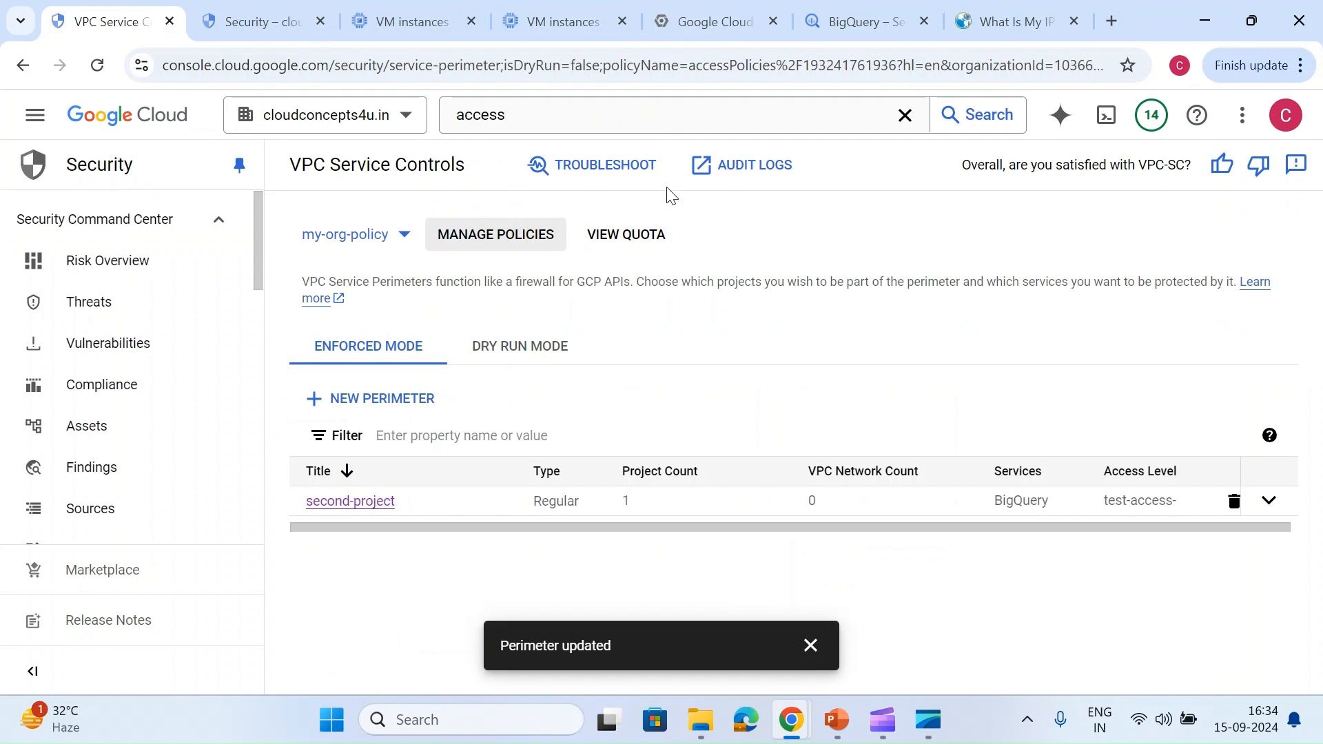
click(728, 177)
click(909, 499)
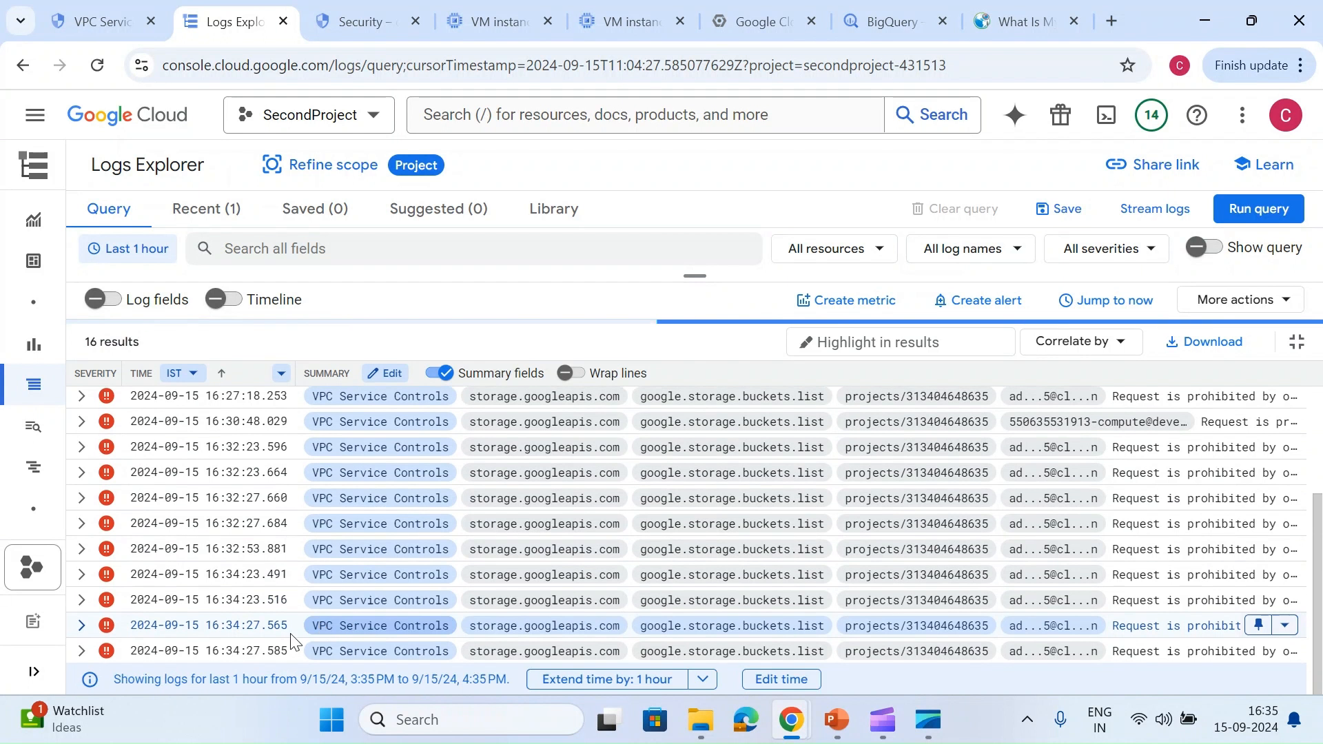
Expand the newest VPC Service Controls log entry with its metadata, securityPolicyInfo and requestMetadata fields
click(82, 652)
scroll(356, 591, down, 1)
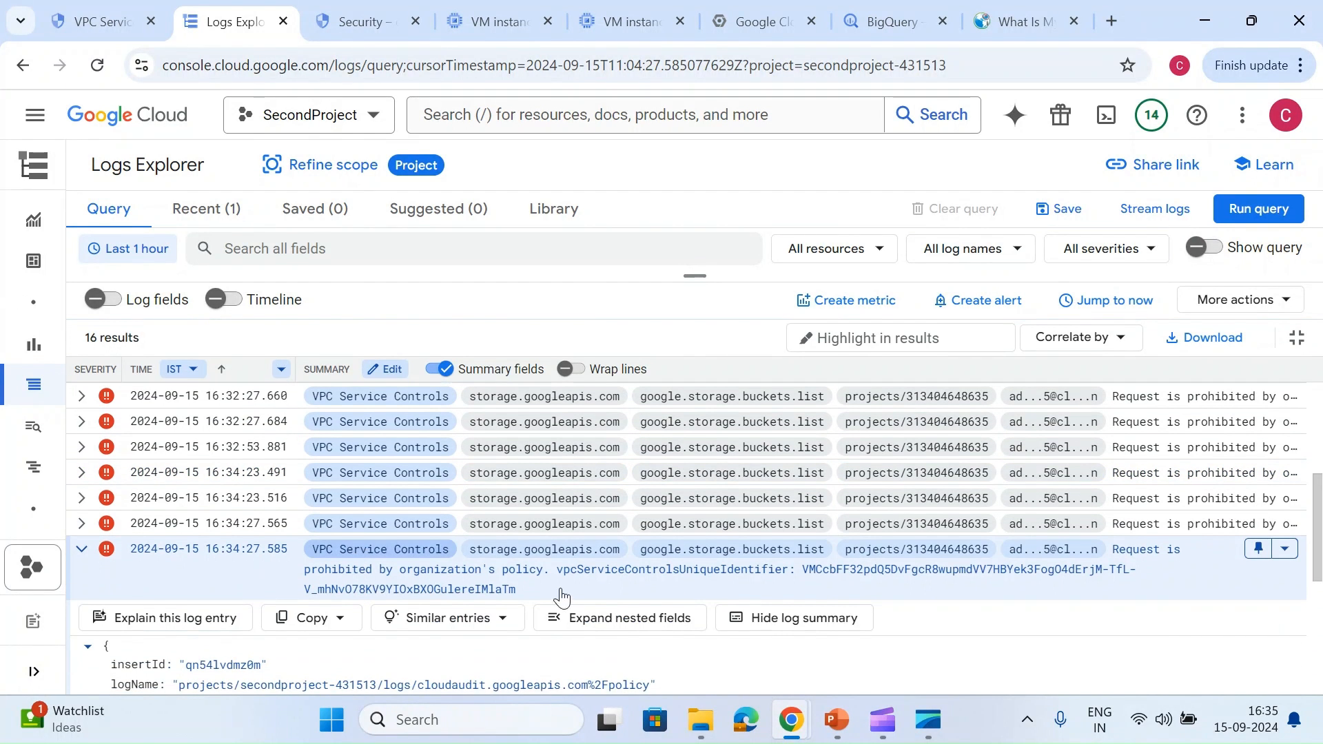
scroll(531, 594, down, 3)
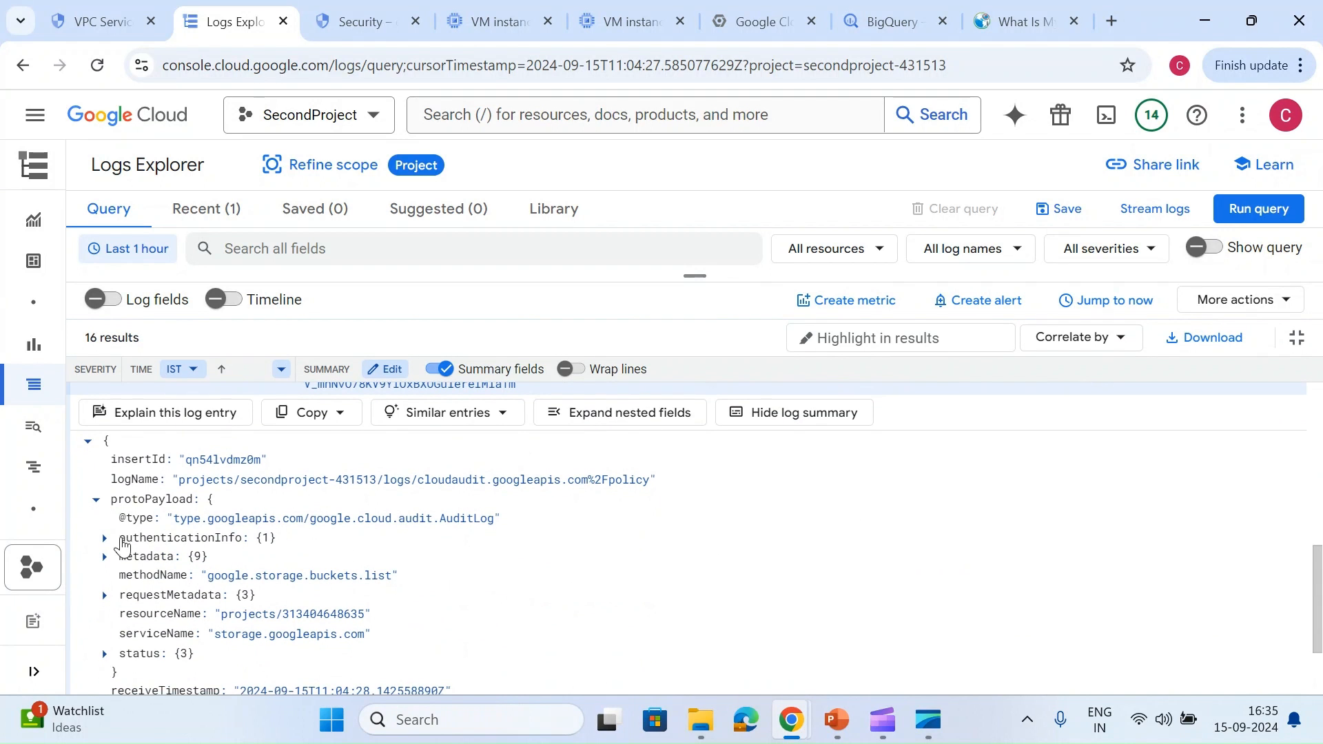
click(104, 557)
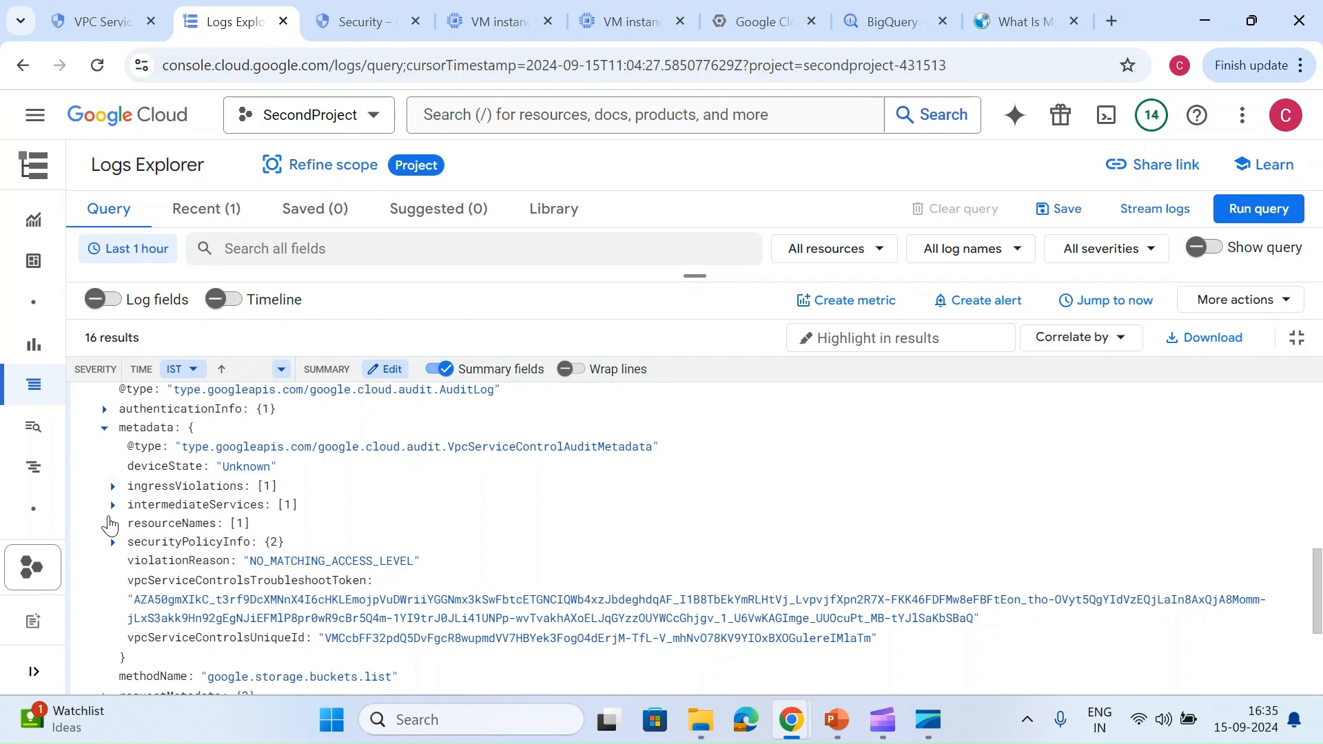
click(113, 543)
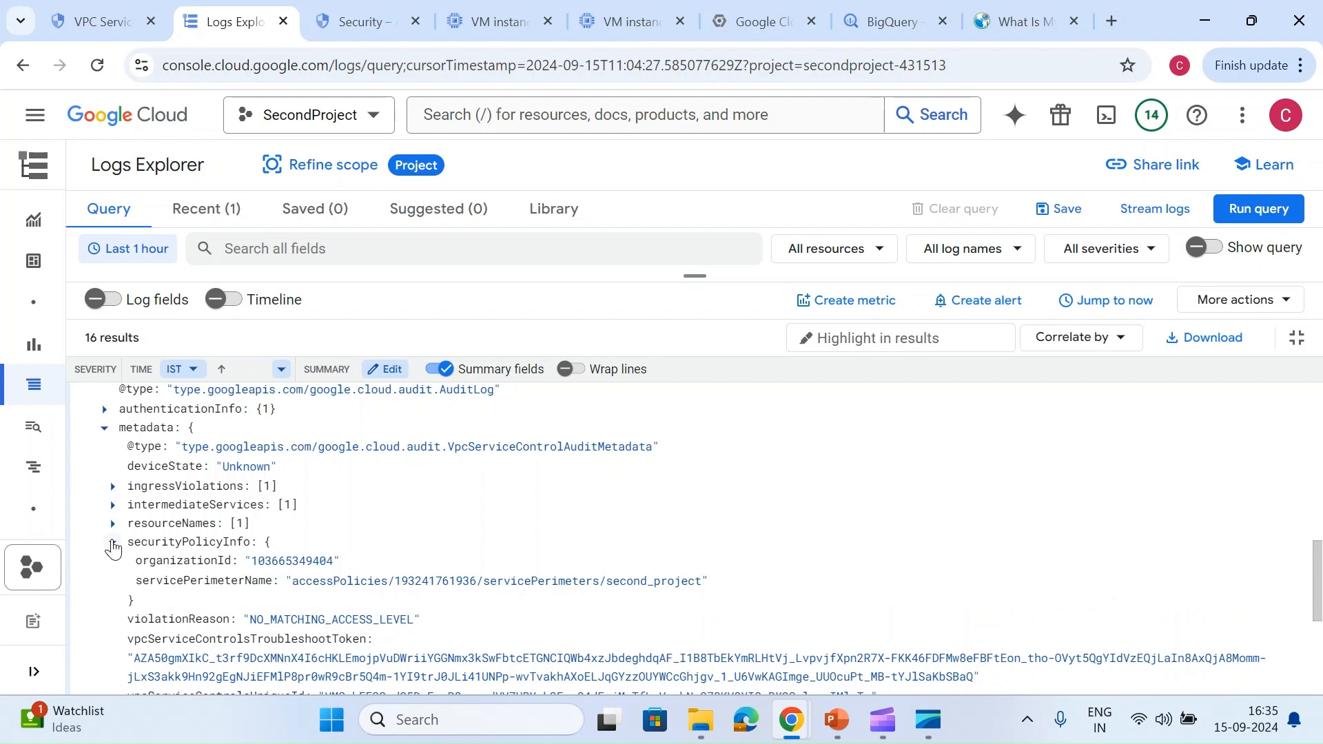
scroll(120, 541, down, 3)
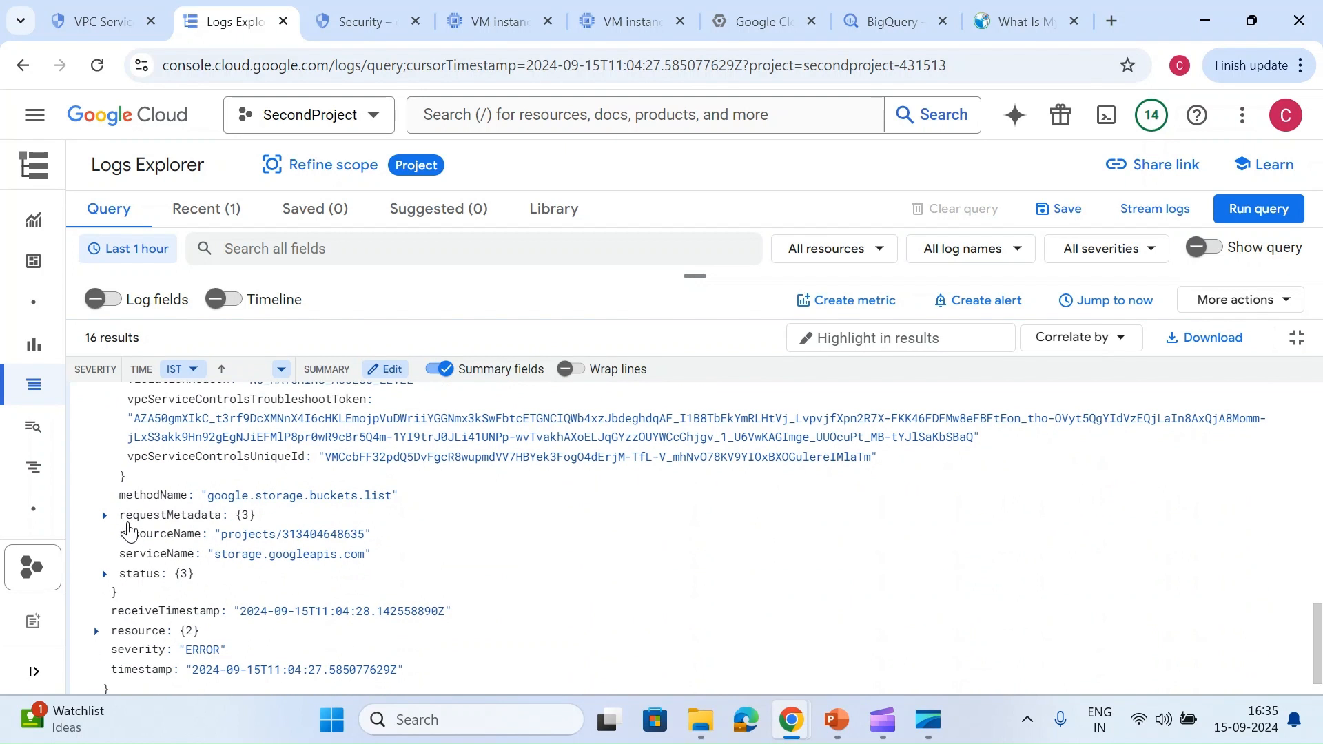
click(104, 517)
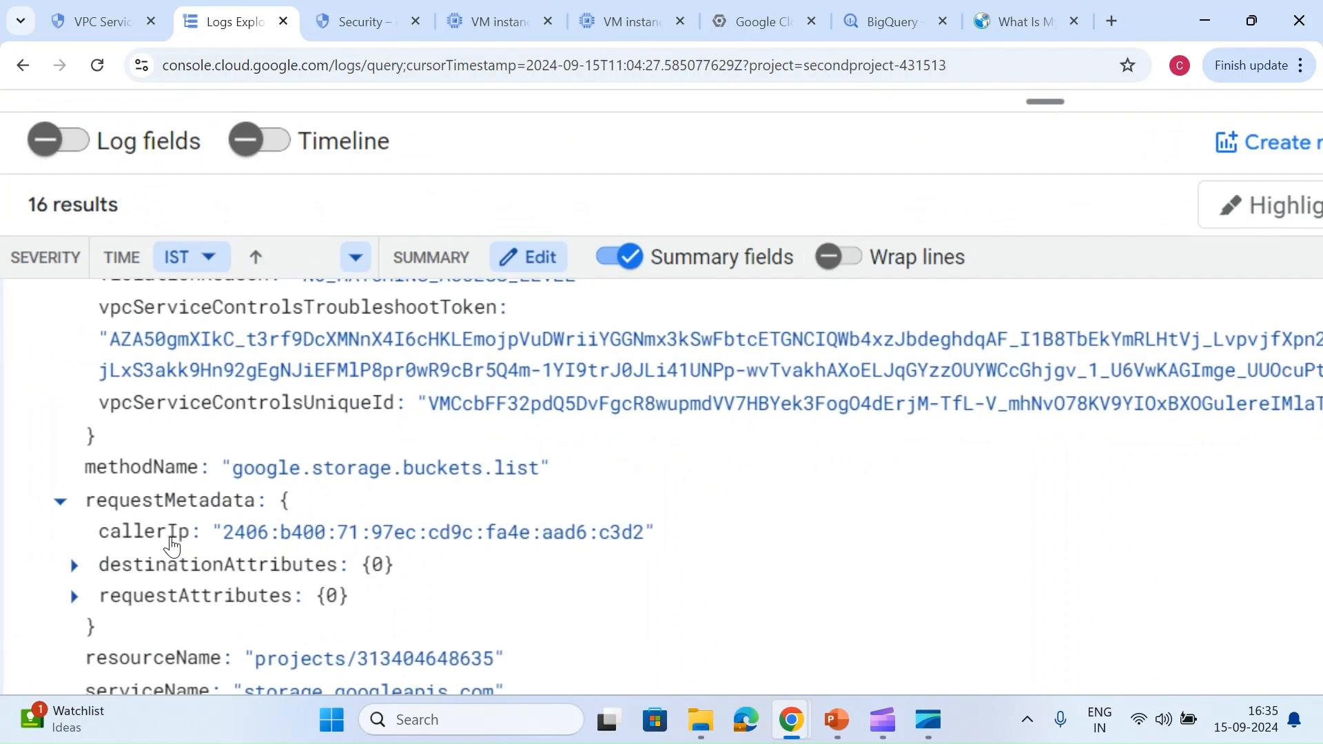
Compare the log entry's callerIp with the IPv6 address on whatismyipaddress.com
scroll(172, 545, up, 3)
scroll(172, 544, down, 1)
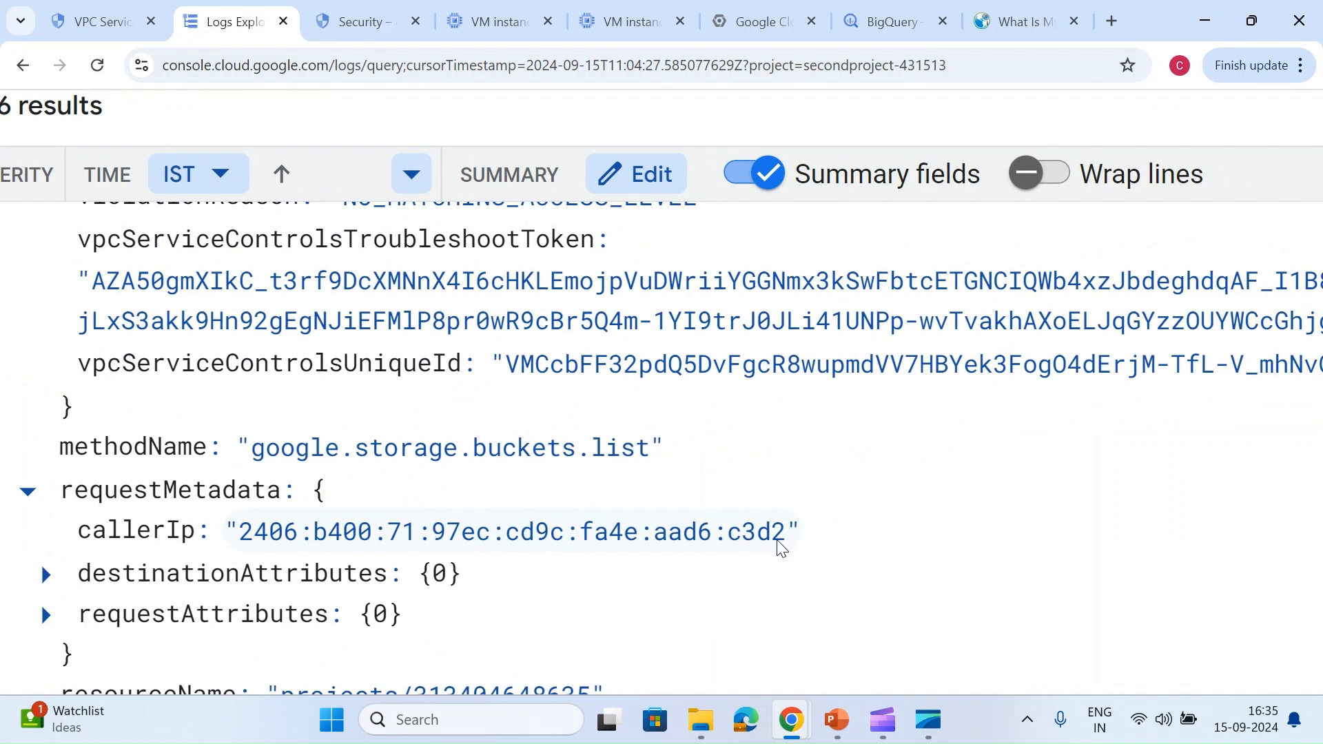
click(1011, 25)
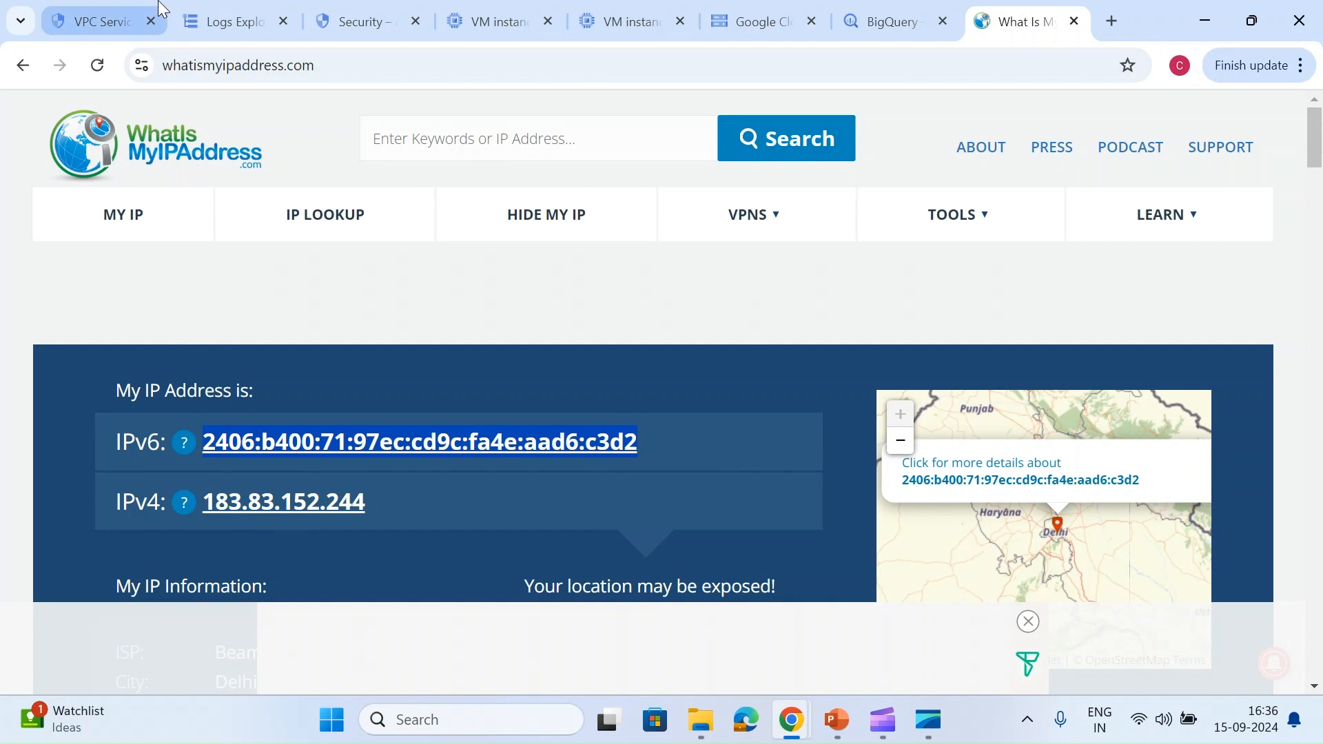
click(230, 21)
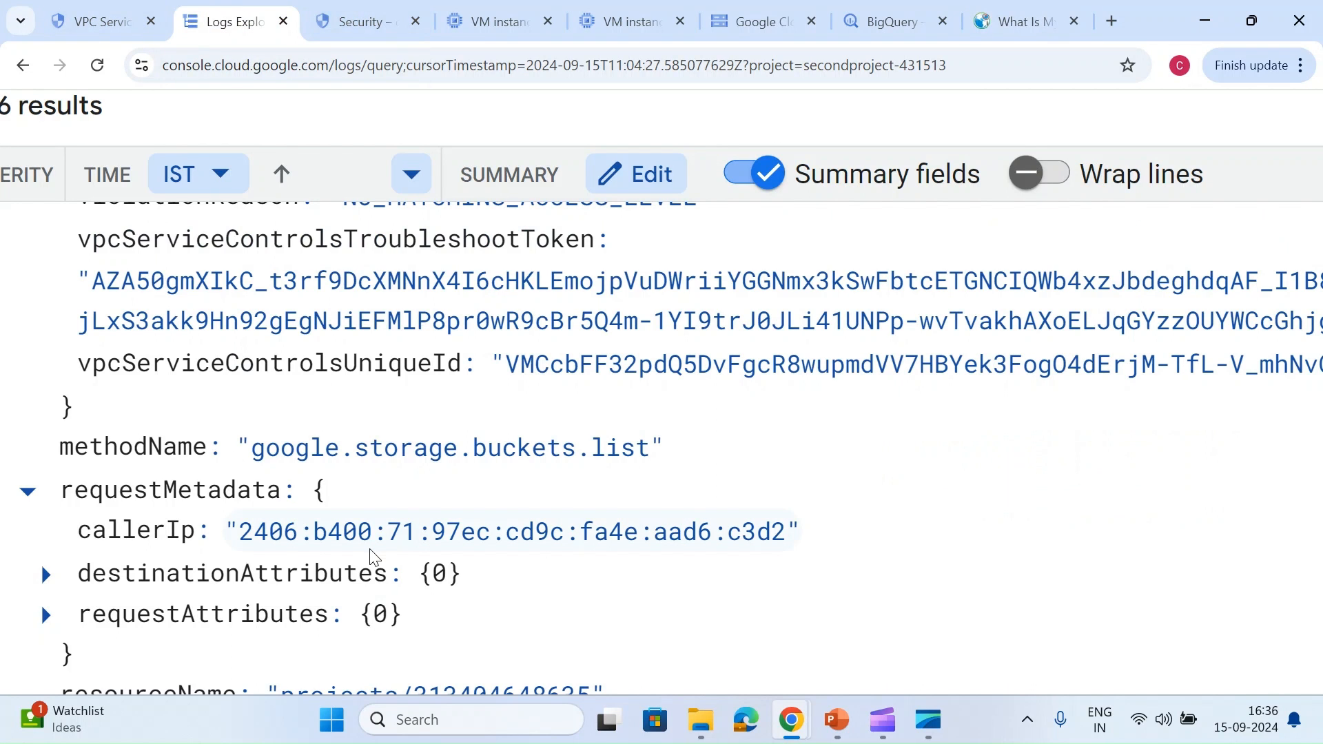
key(ctrl+0)
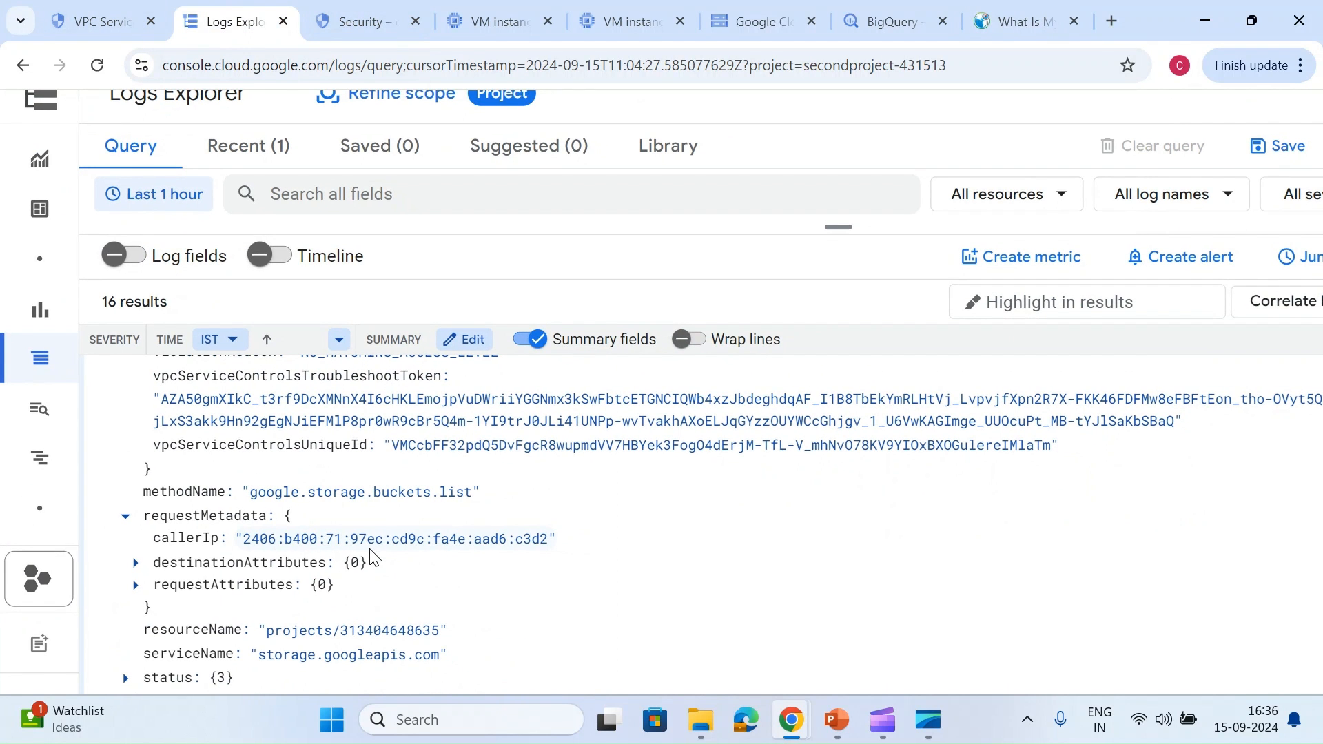
click(349, 21)
scroll(639, 506, down, 1)
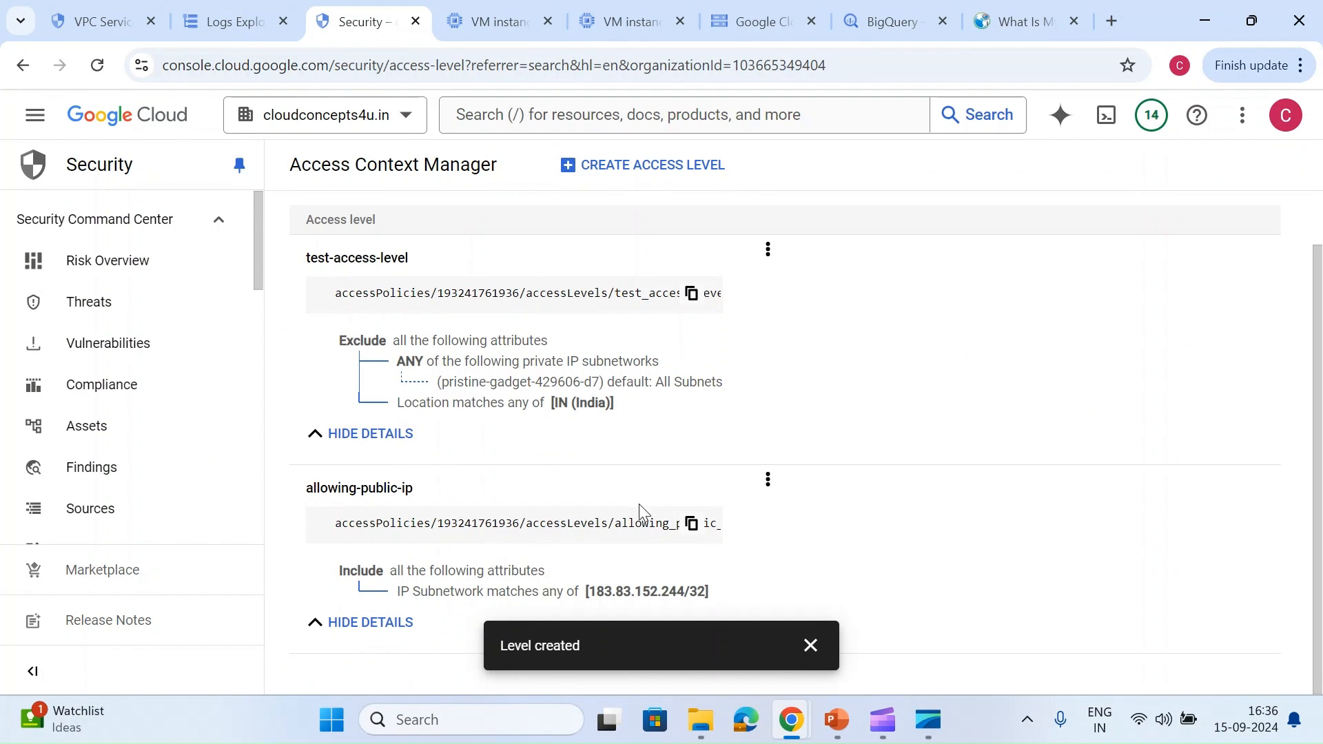
click(777, 486)
click(805, 514)
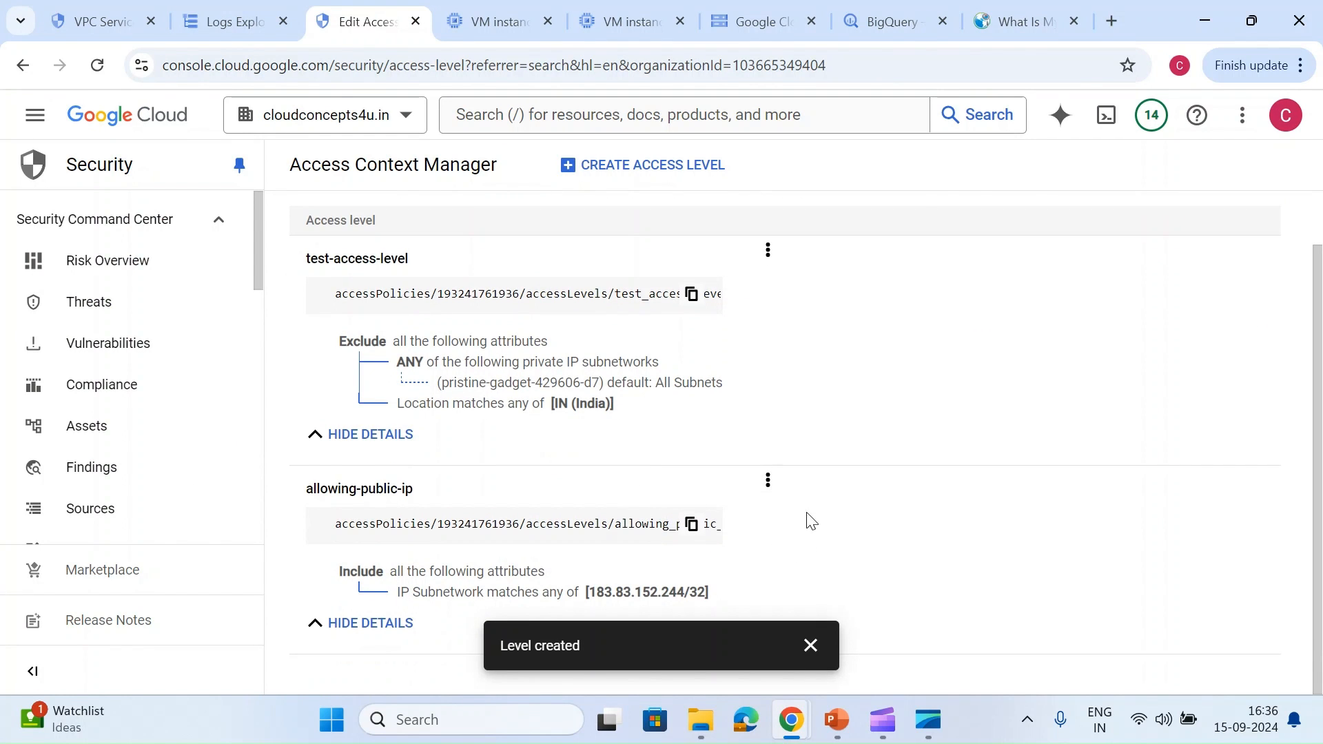
text(2406:b400:71:97ec:cd9c:fa4e:aad6:c3d2)
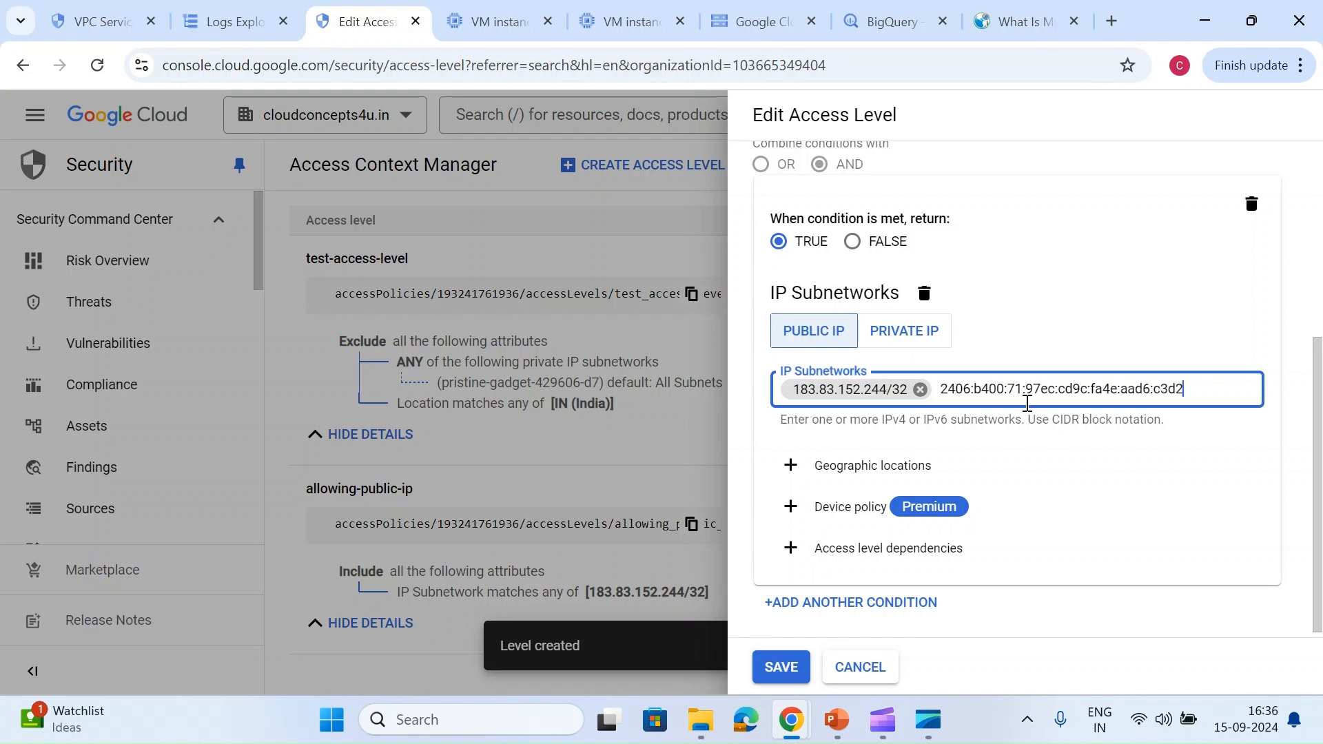
click(1048, 440)
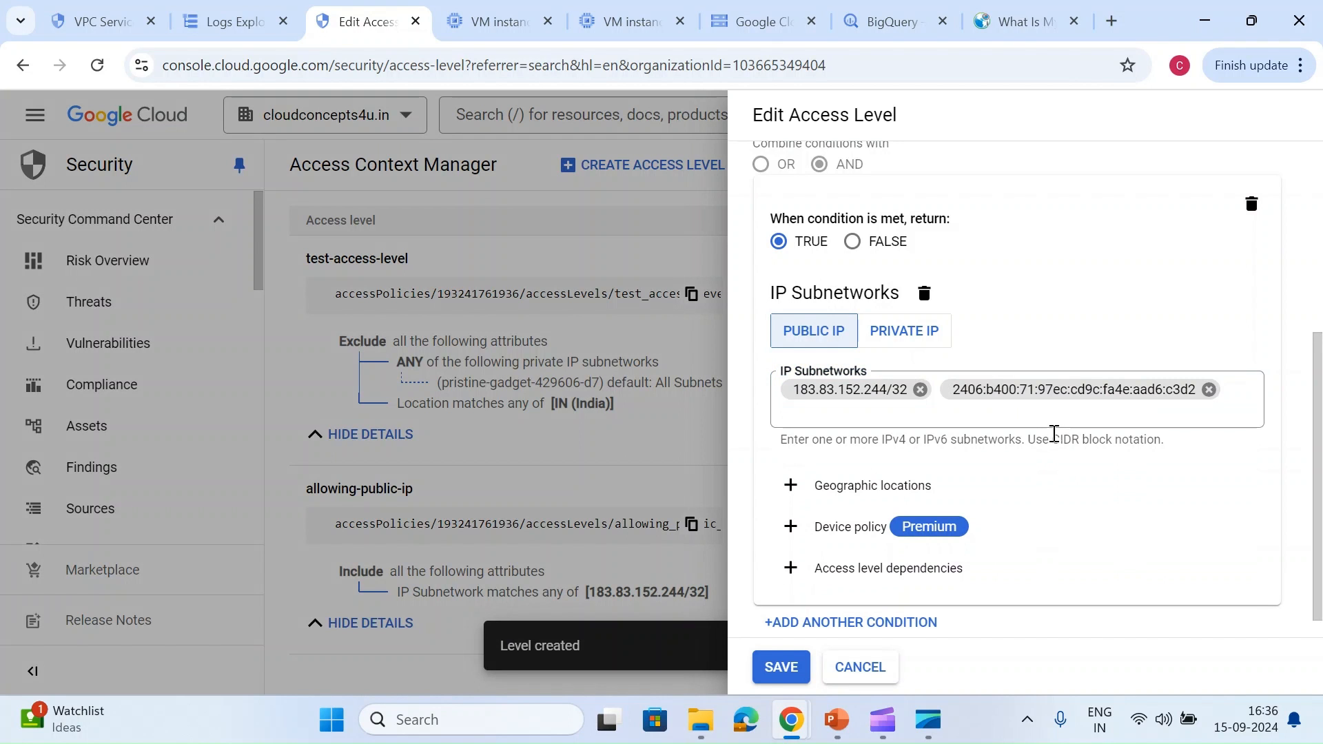
click(783, 668)
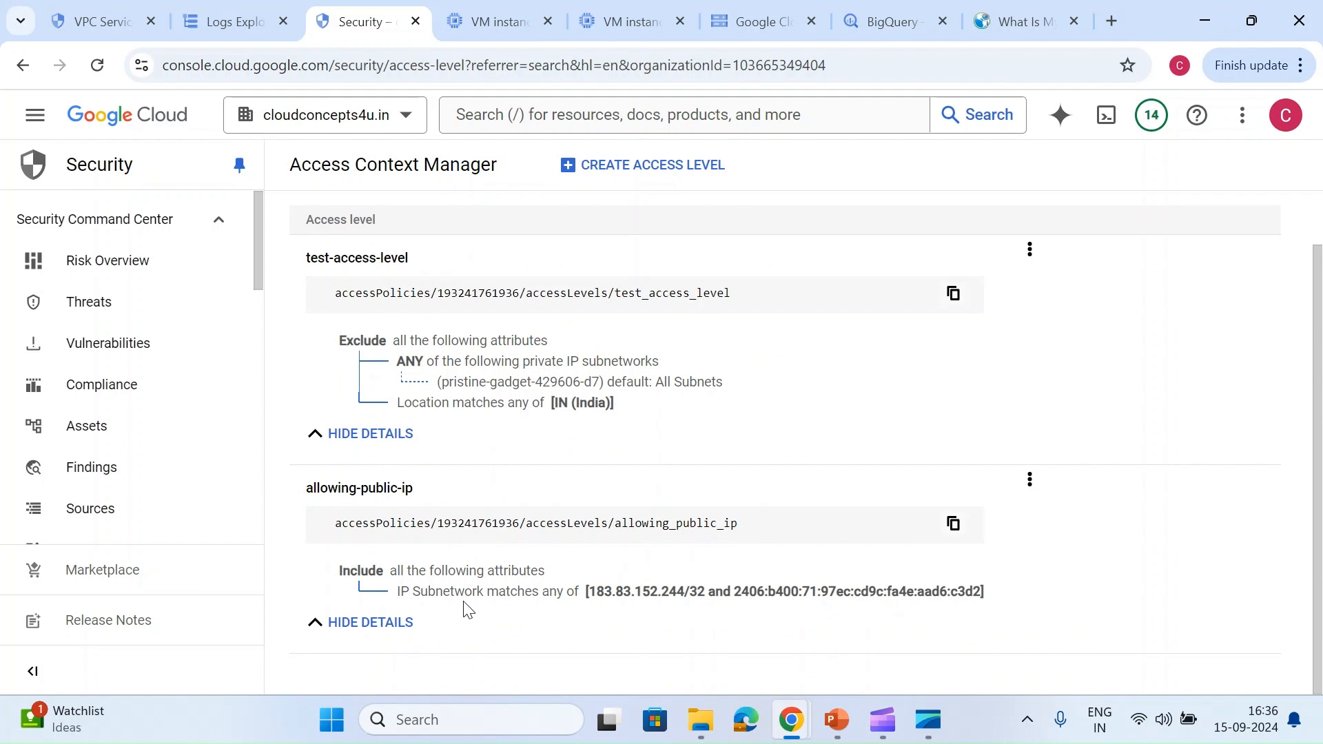
click(765, 23)
click(98, 65)
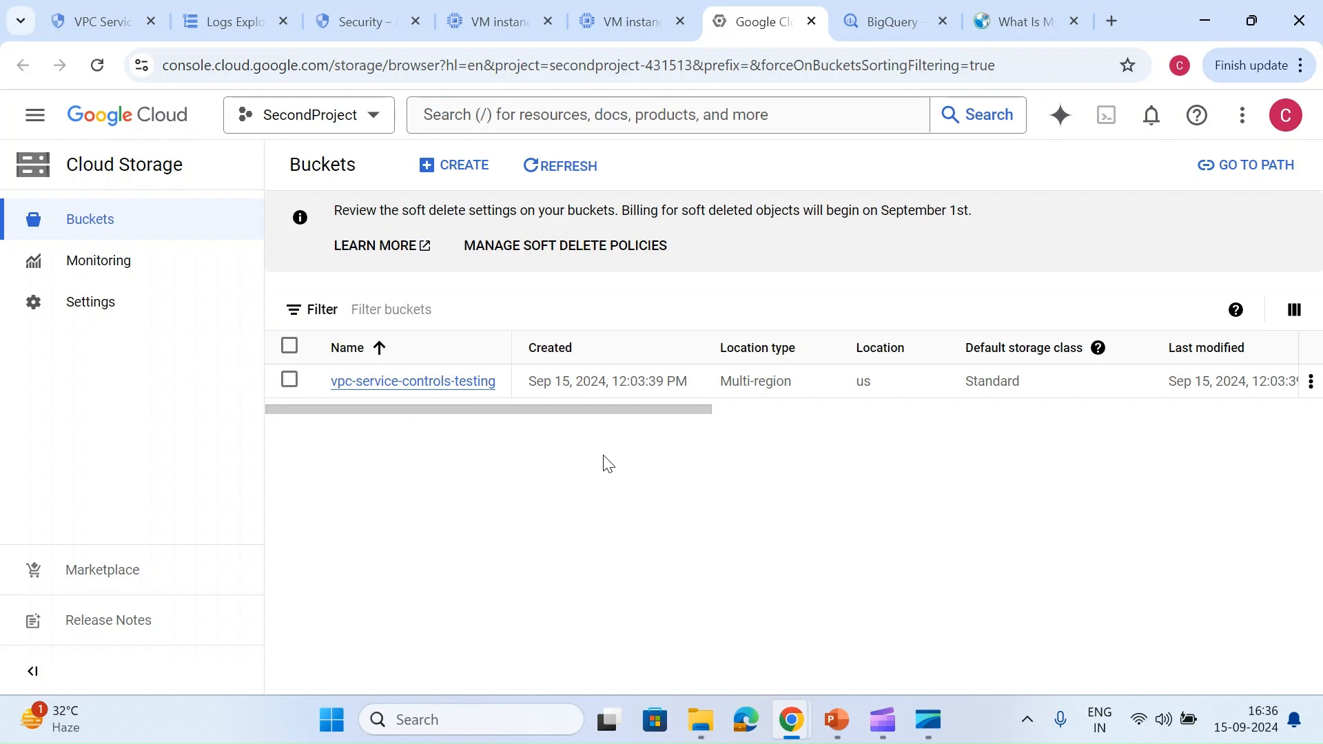
Start a new access level in Access Context Manager and title it region
click(128, 10)
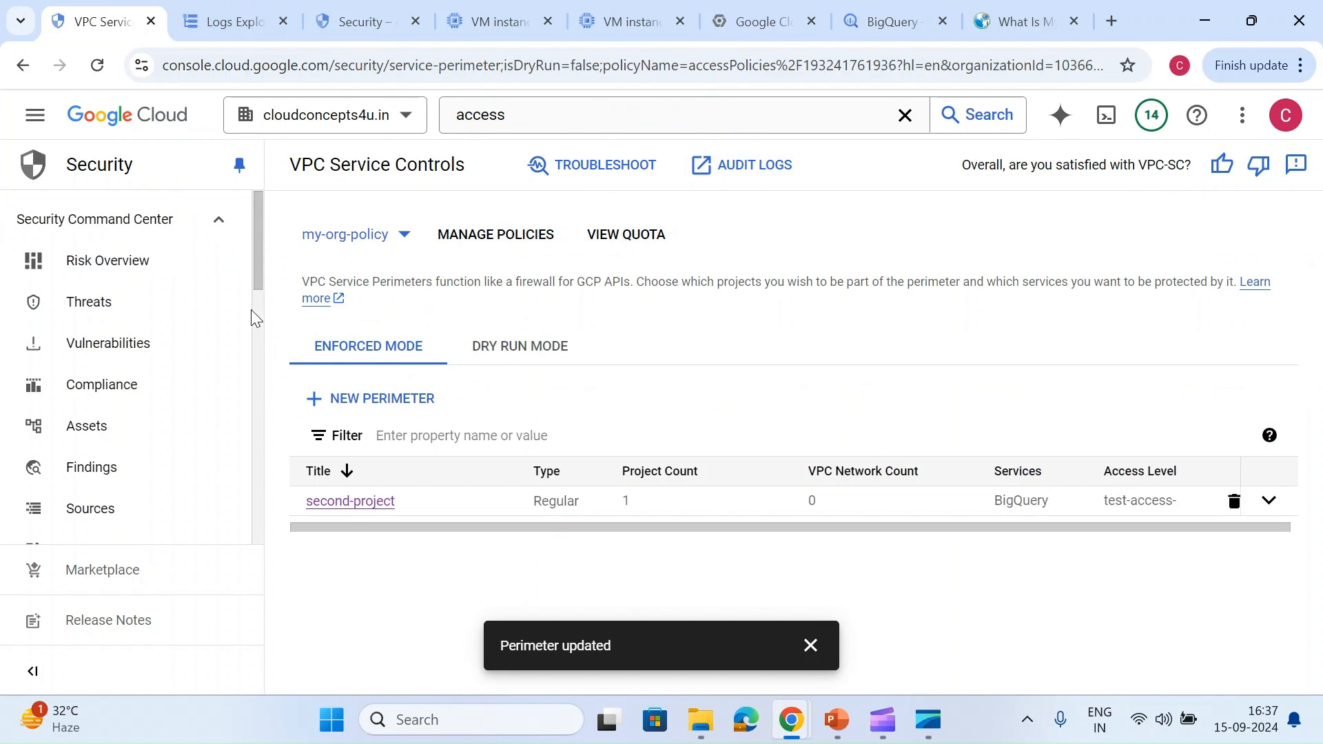
click(358, 22)
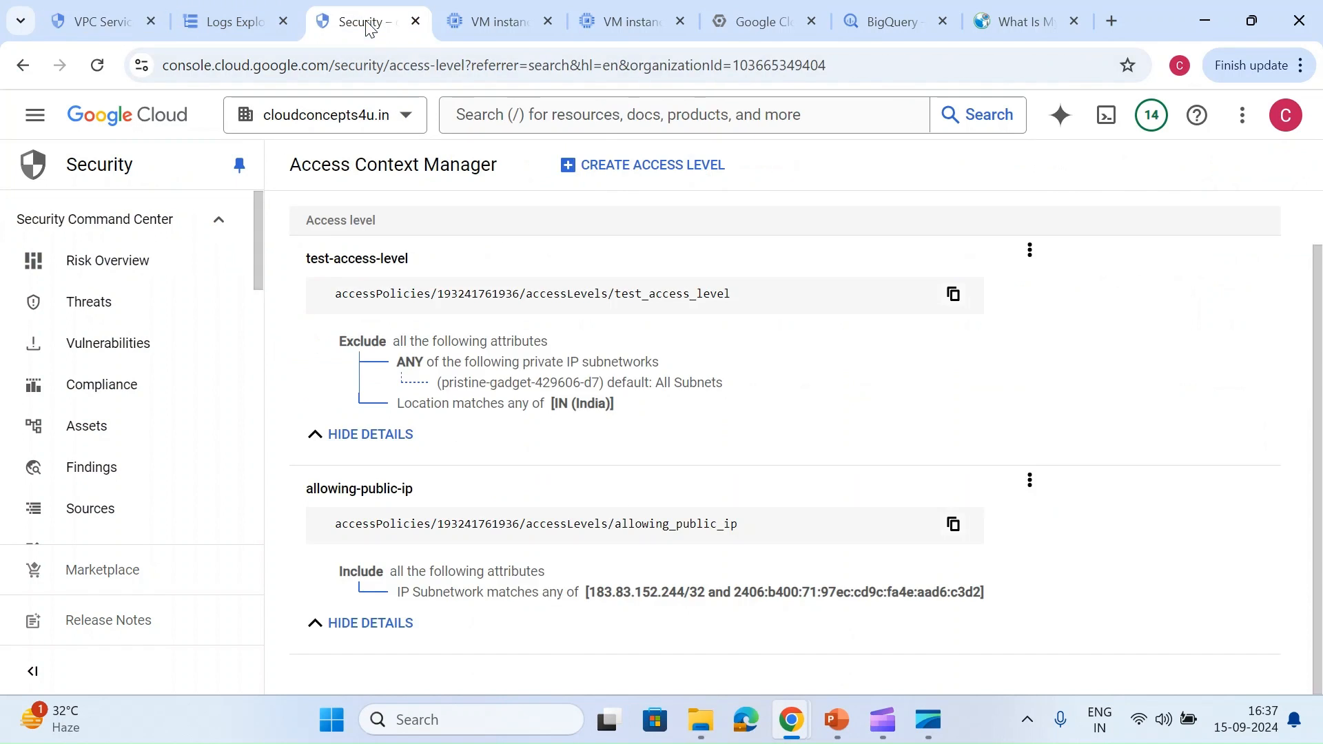
click(634, 163)
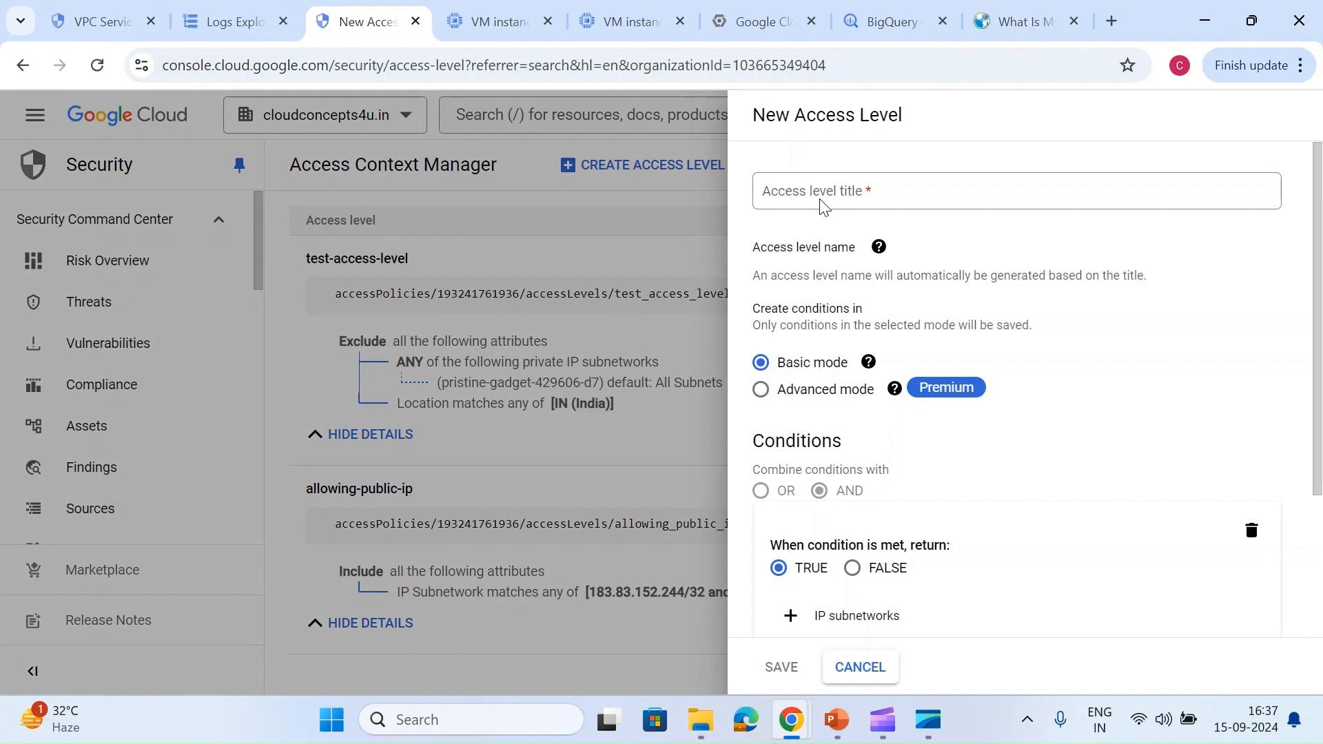
click(821, 201)
text(region)
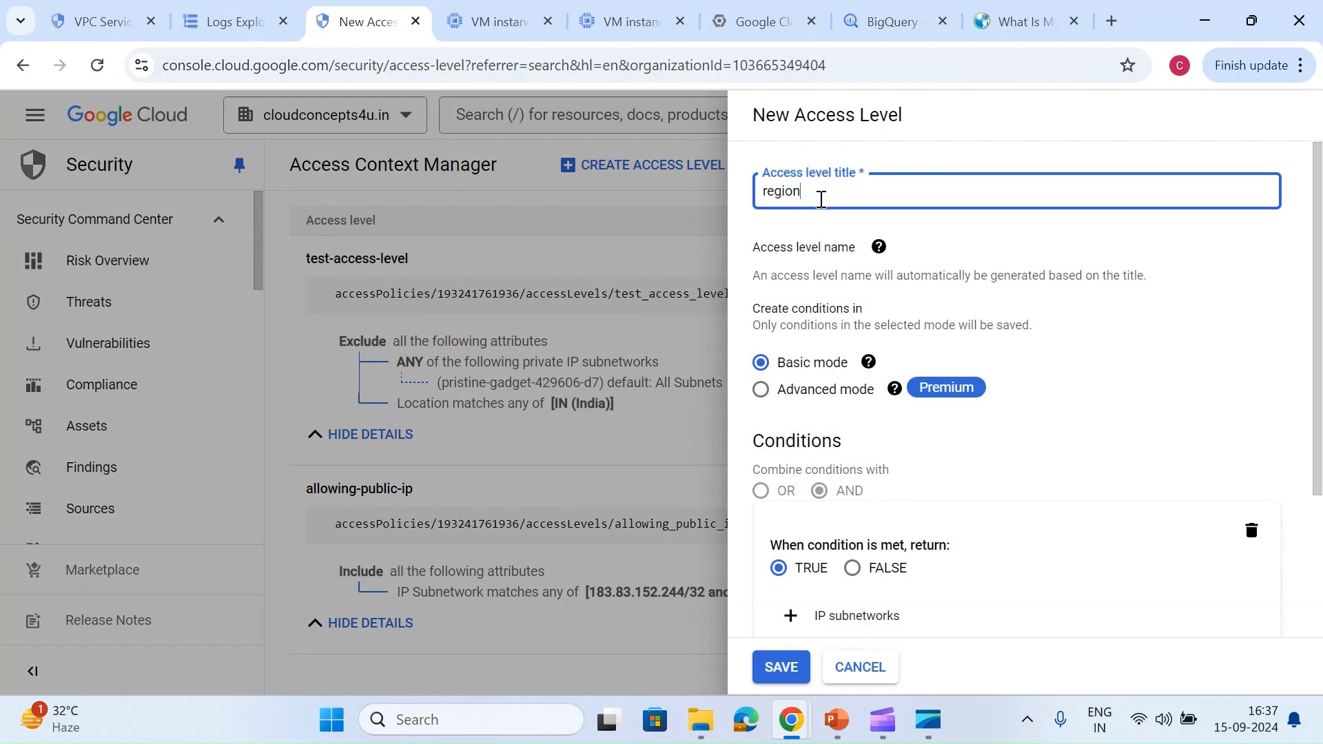
Restrict the region access level to the geographic location (US) United States and save it
scroll(817, 492, down, 2)
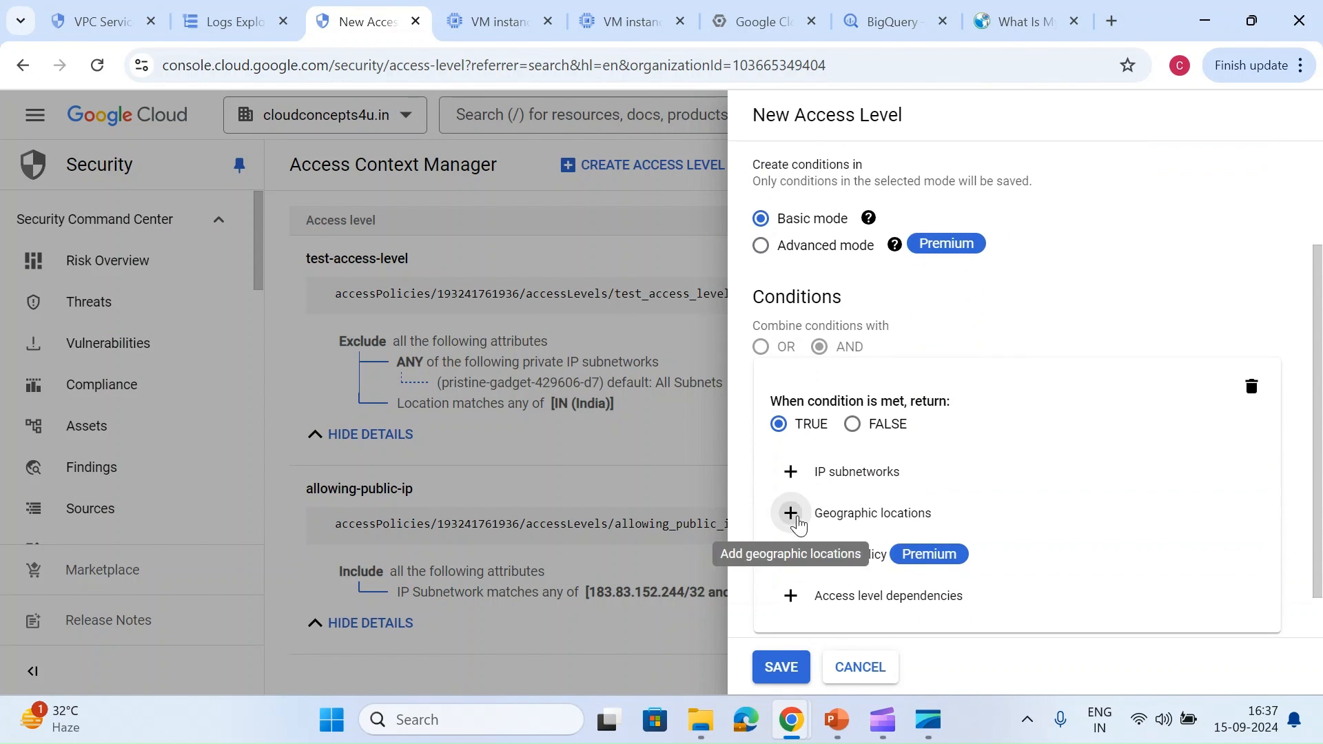
click(792, 514)
click(859, 525)
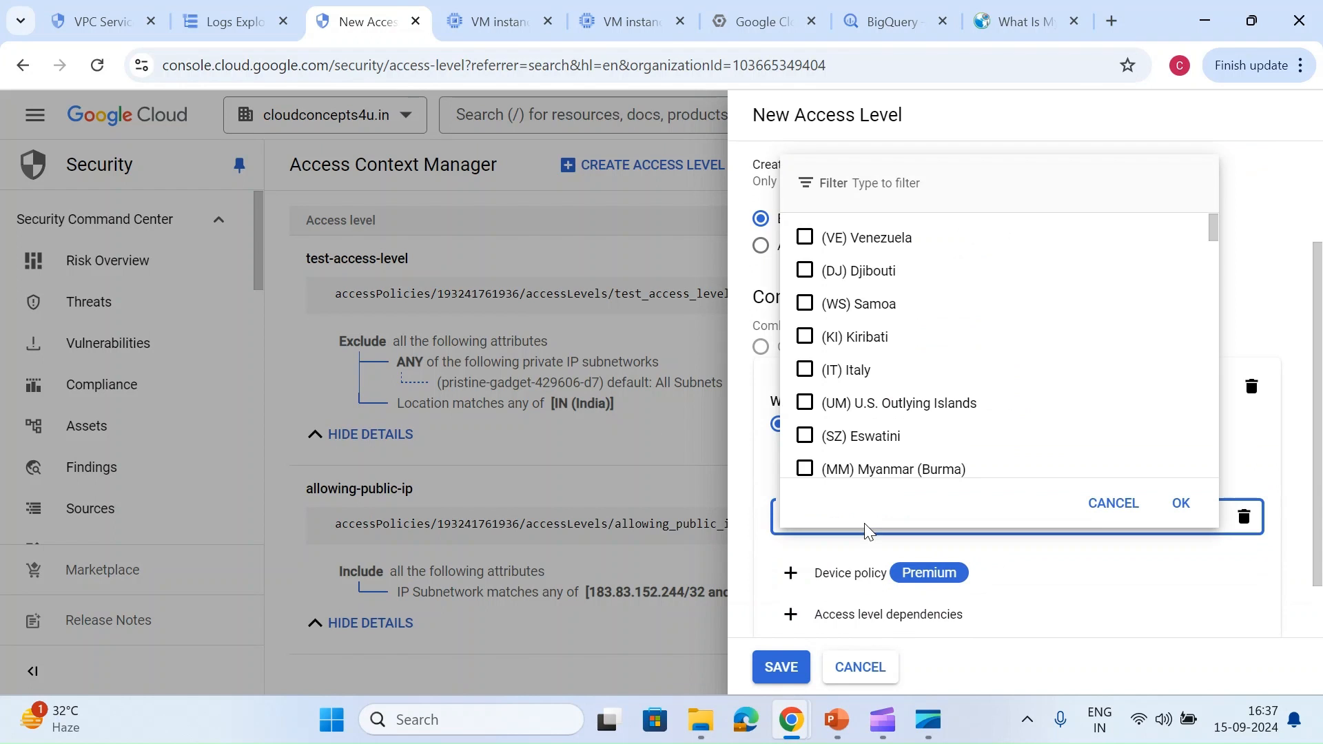
text(us)
click(868, 254)
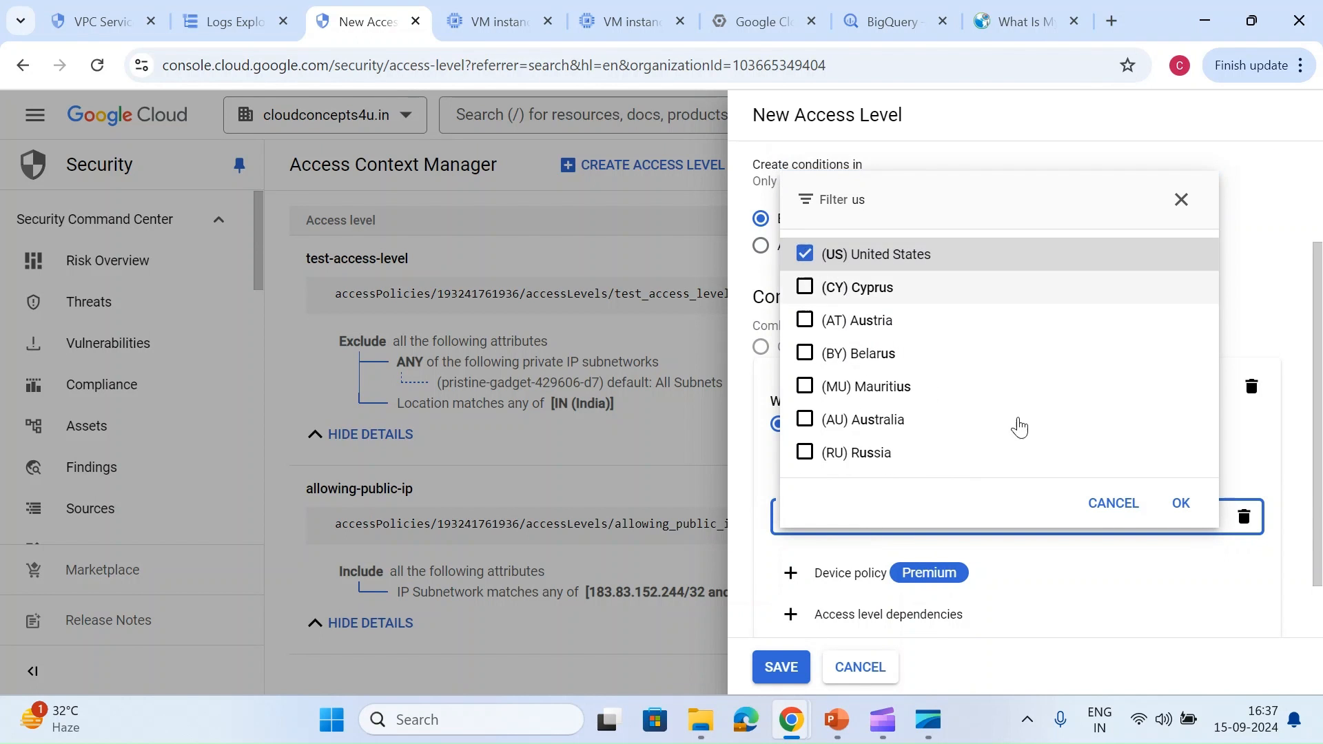
click(1180, 503)
click(796, 667)
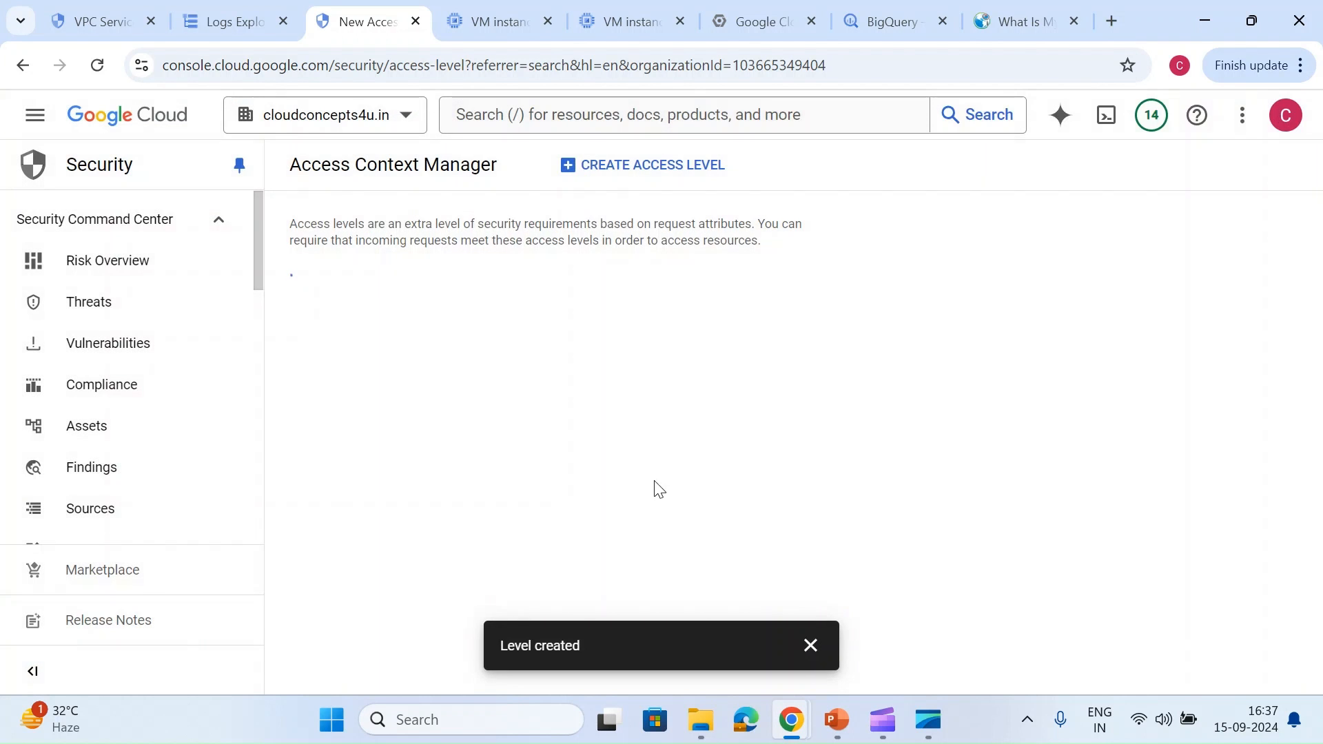
click(826, 648)
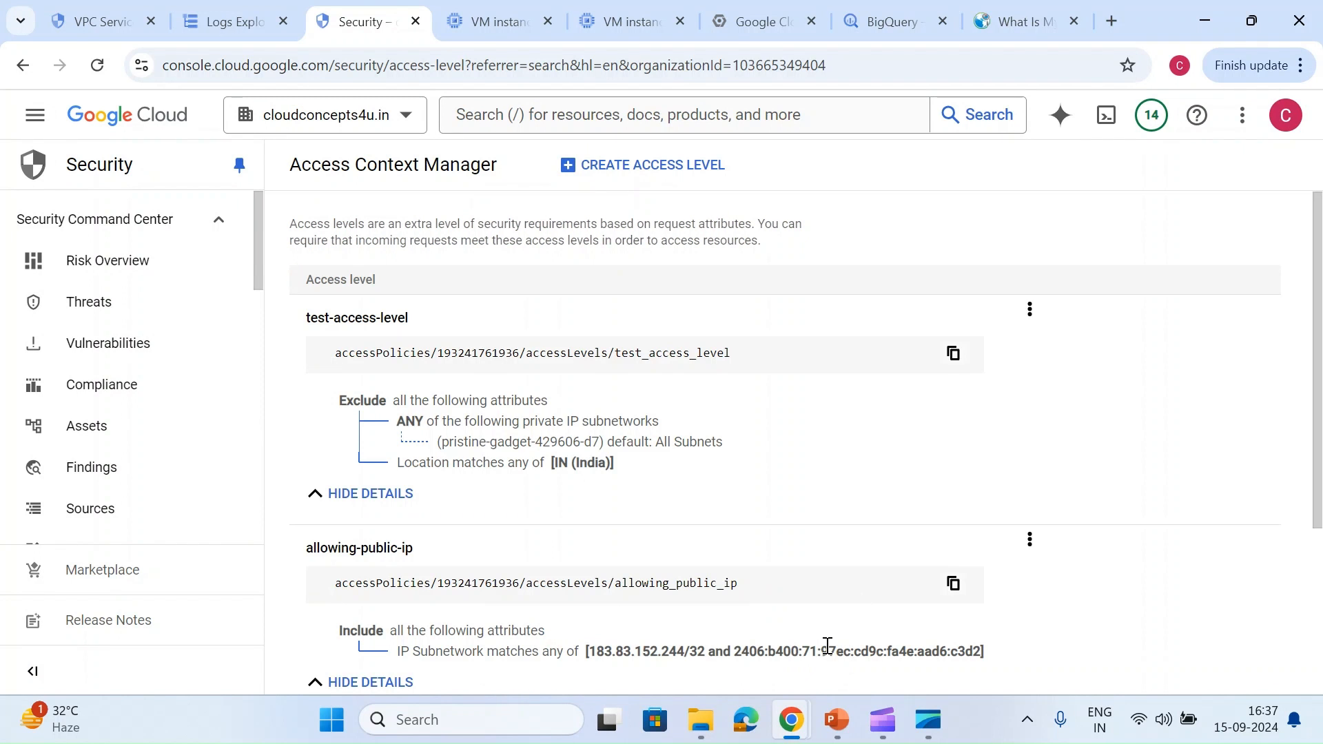
Add region as an access level dependency of allowing-public-ip and save the change
scroll(827, 646, down, 1)
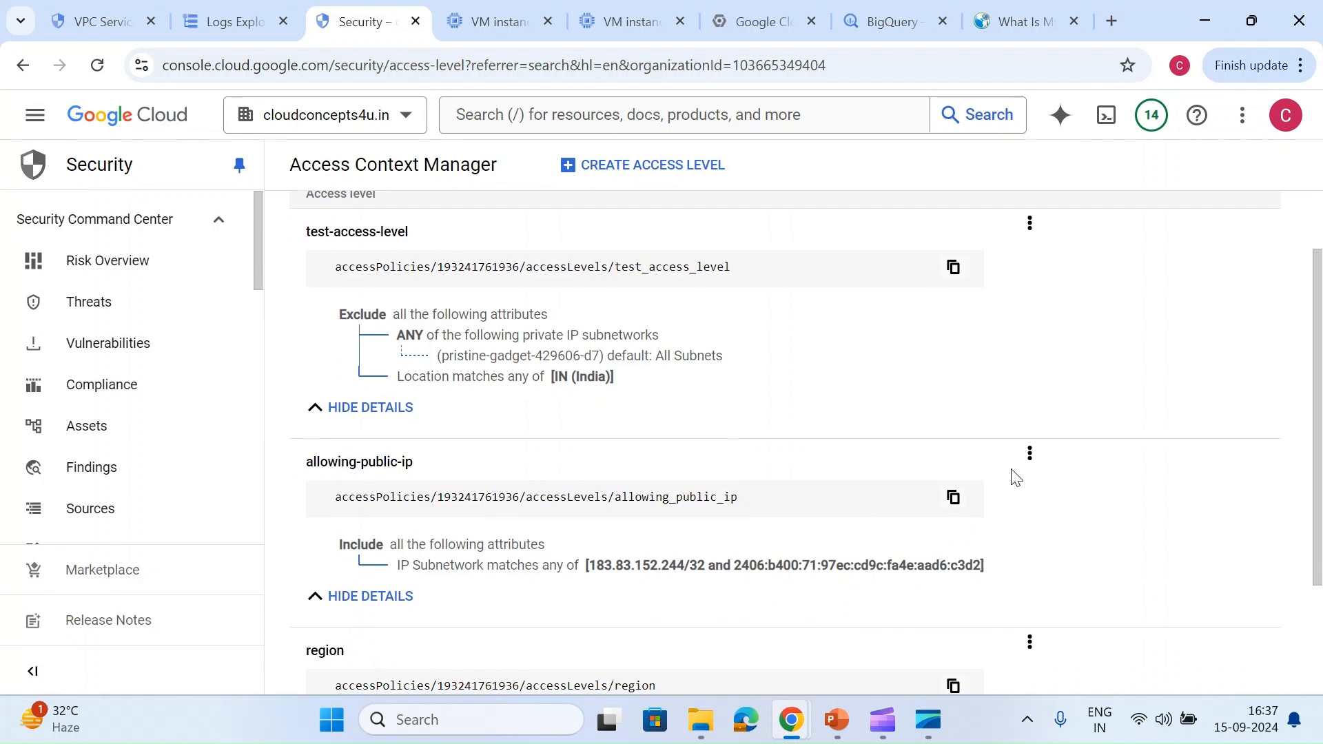
click(1029, 453)
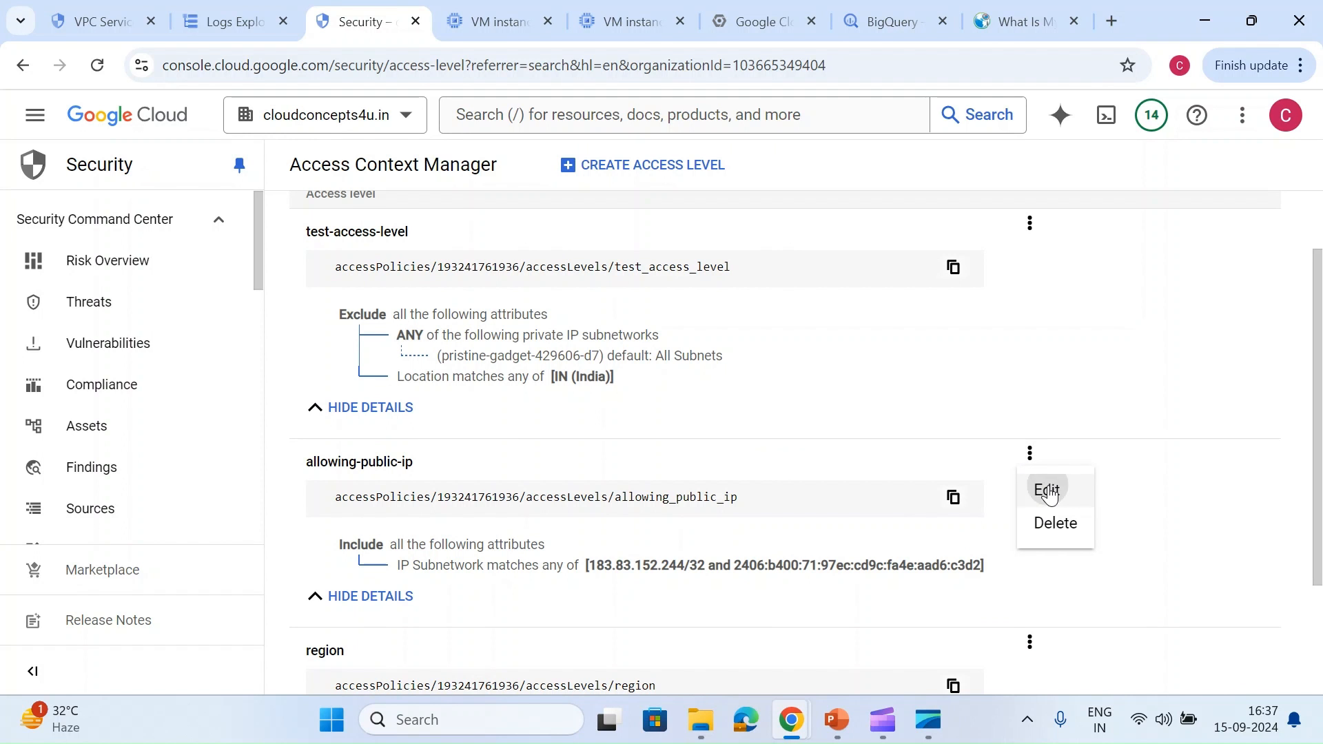
click(1047, 490)
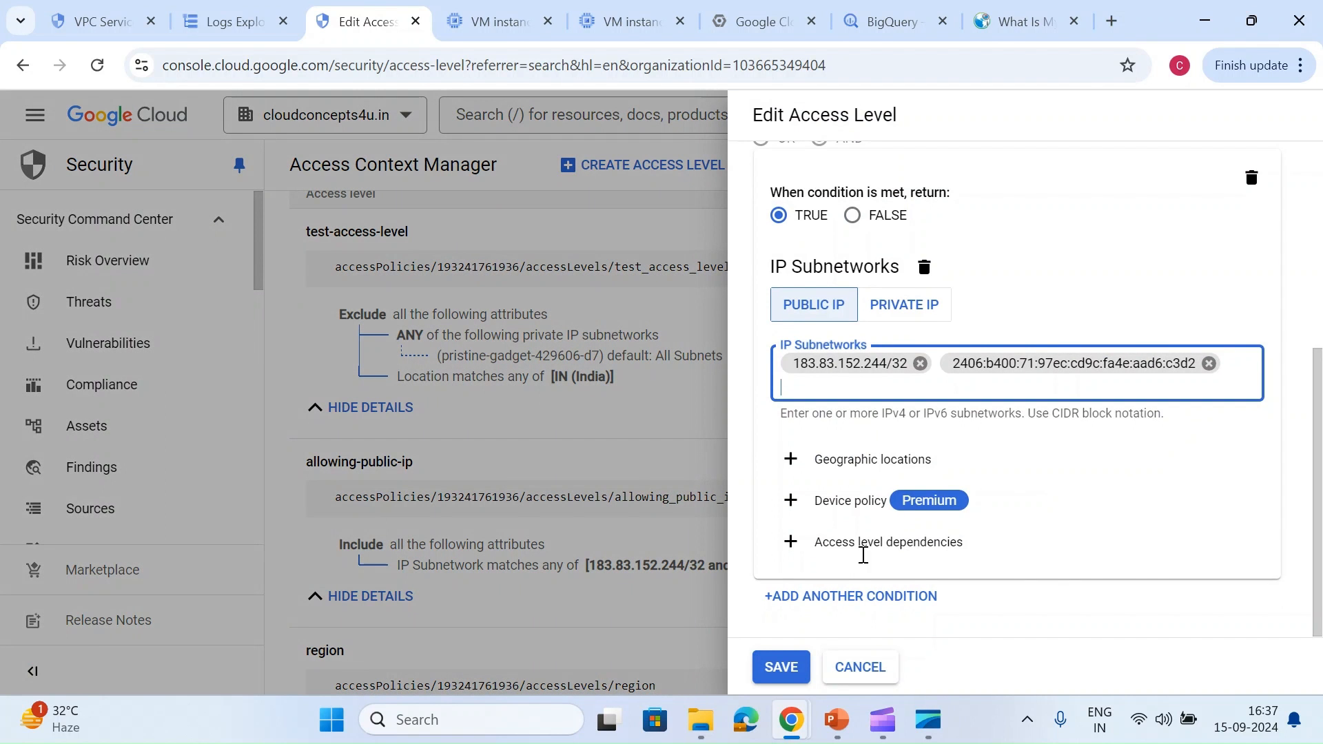
click(808, 547)
click(881, 527)
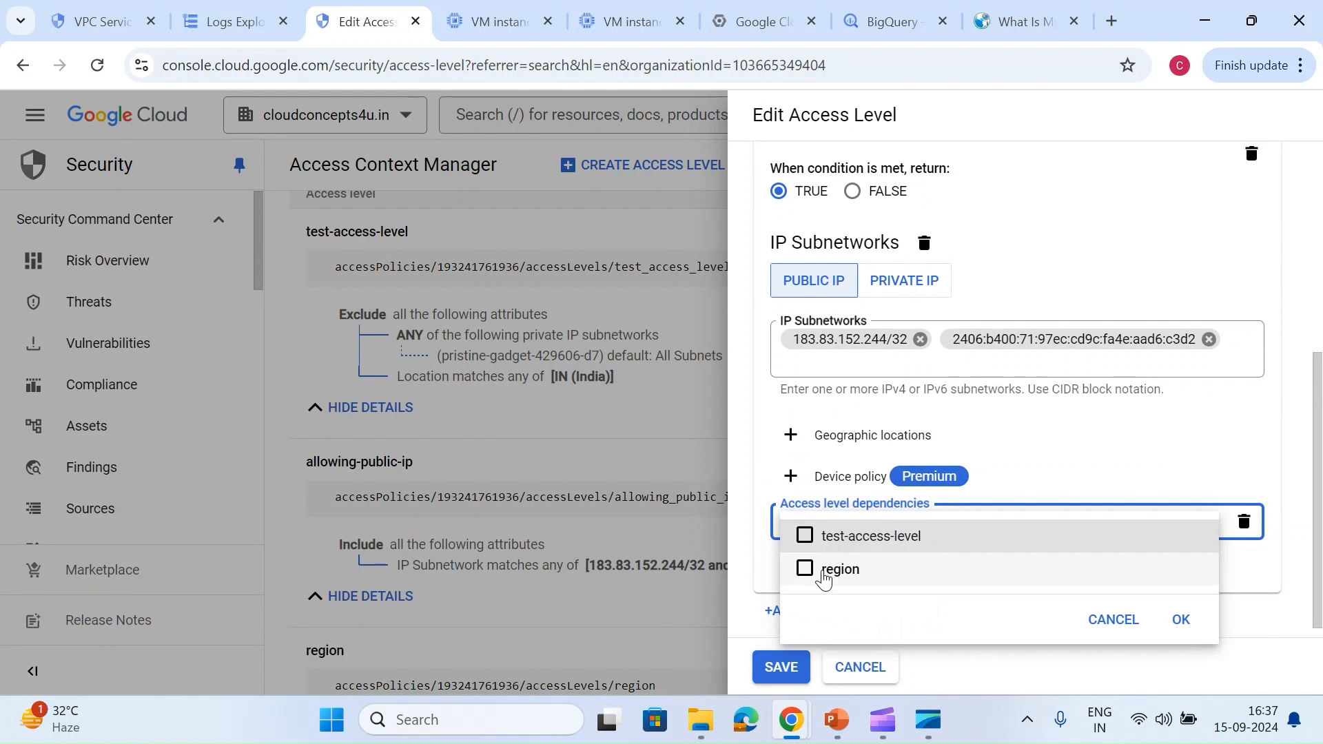
click(824, 570)
click(1182, 621)
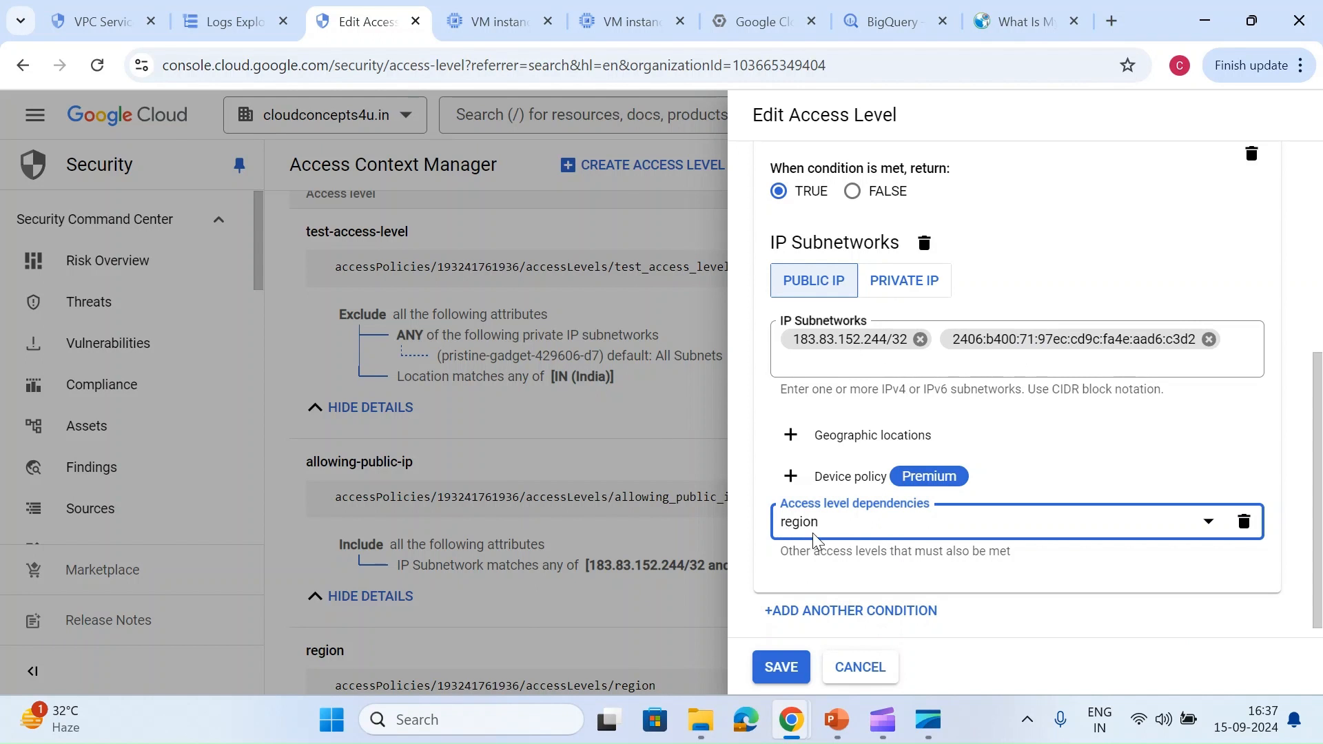
click(876, 537)
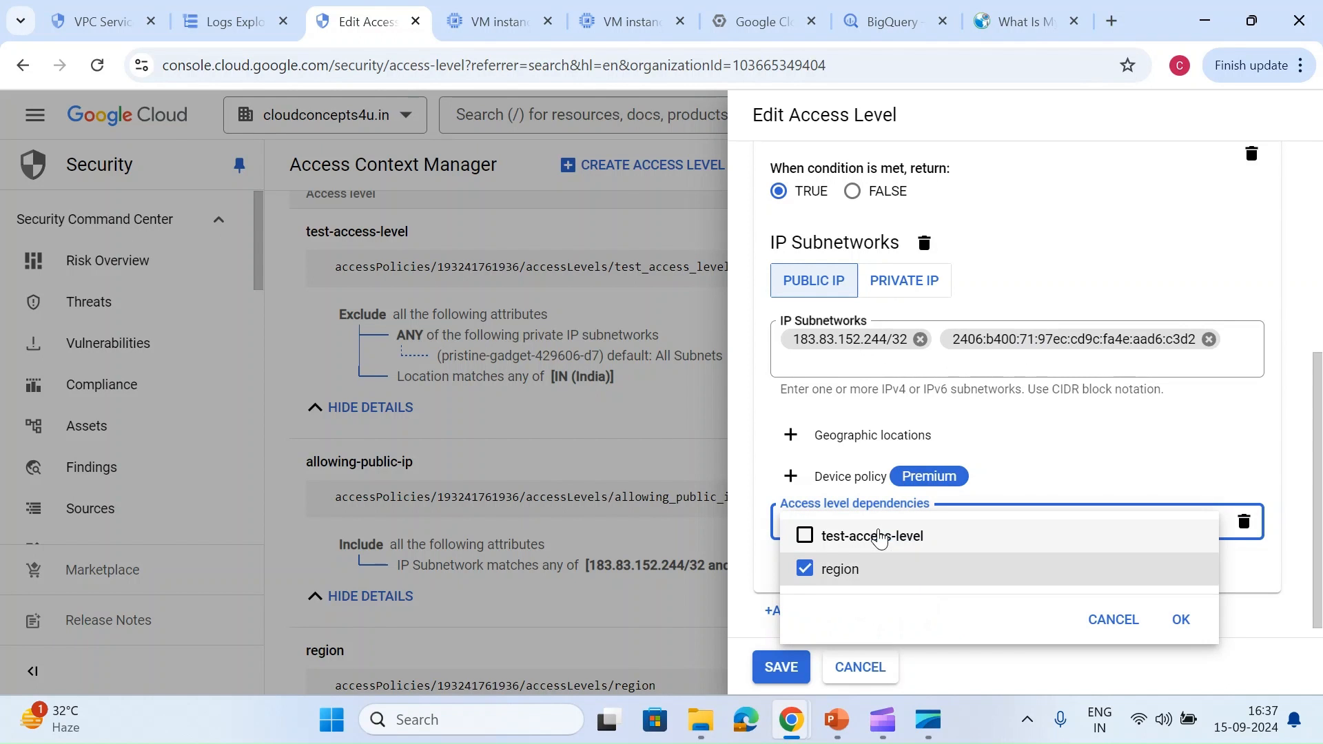
click(766, 584)
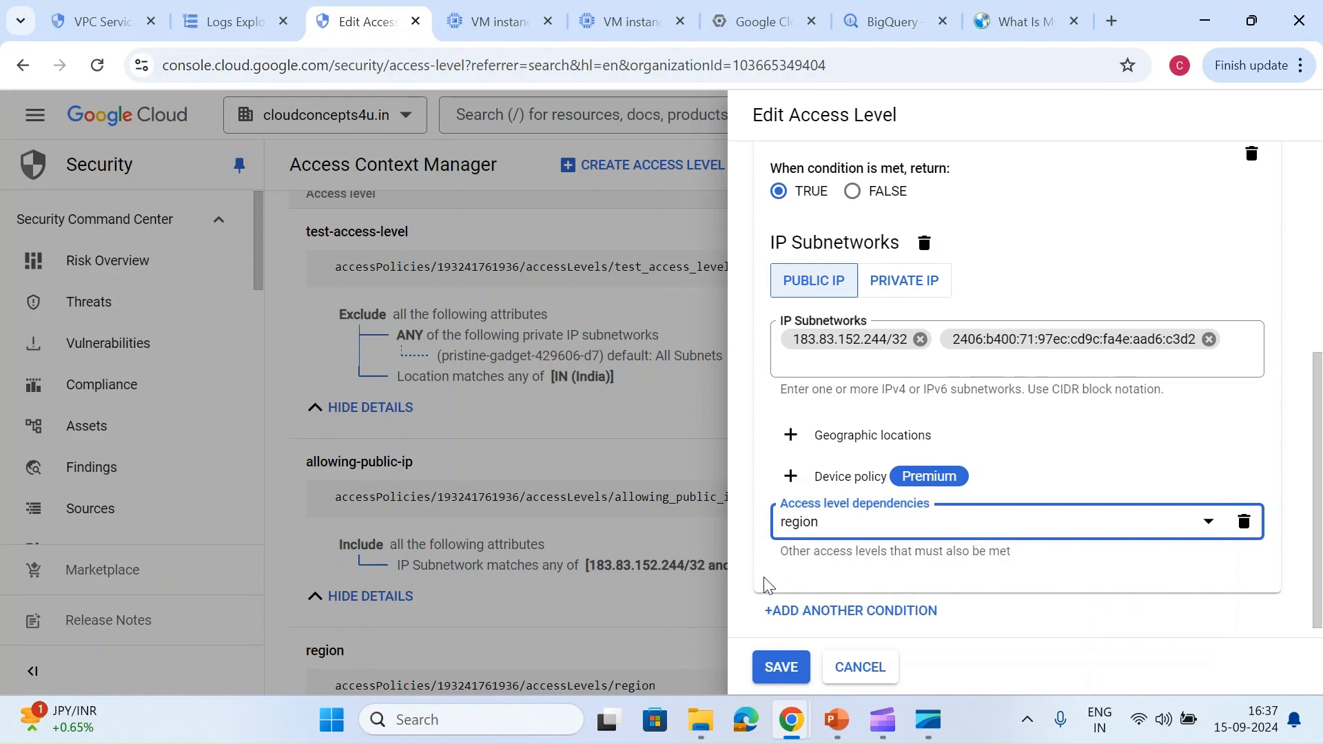
click(785, 667)
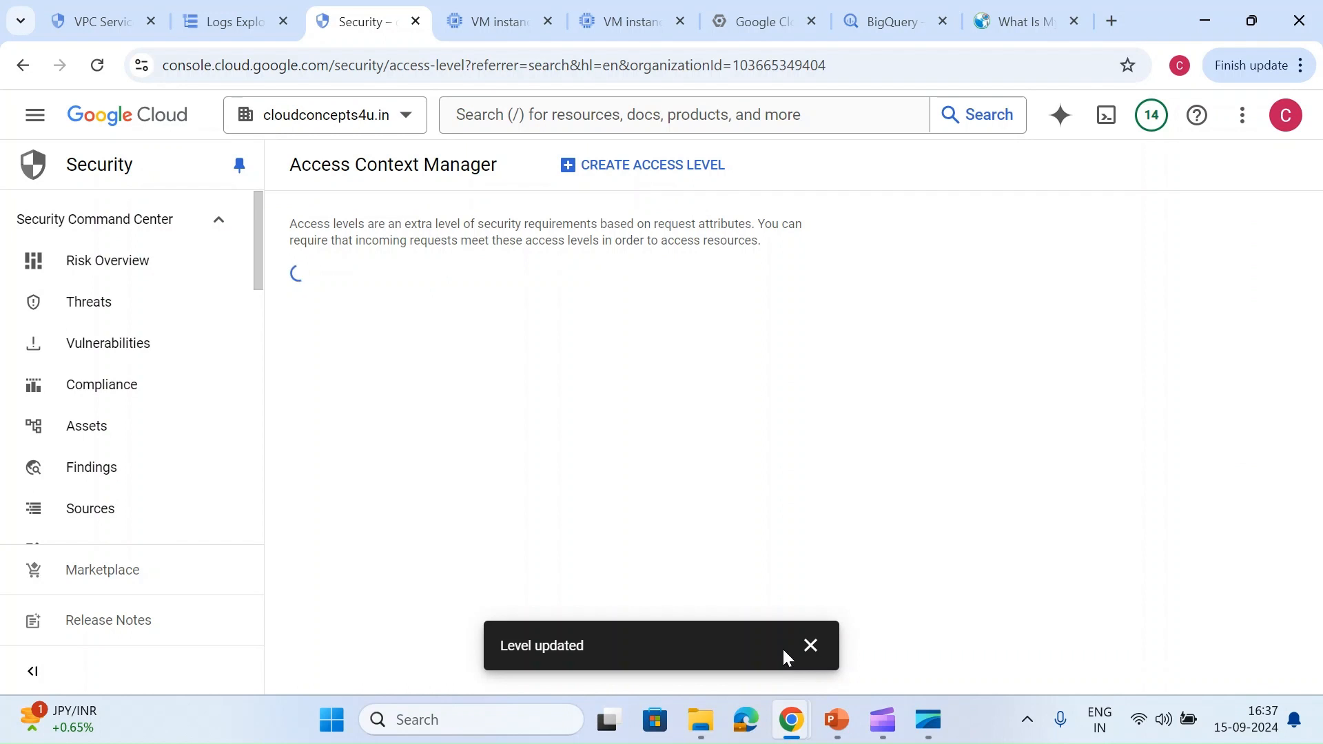
click(814, 644)
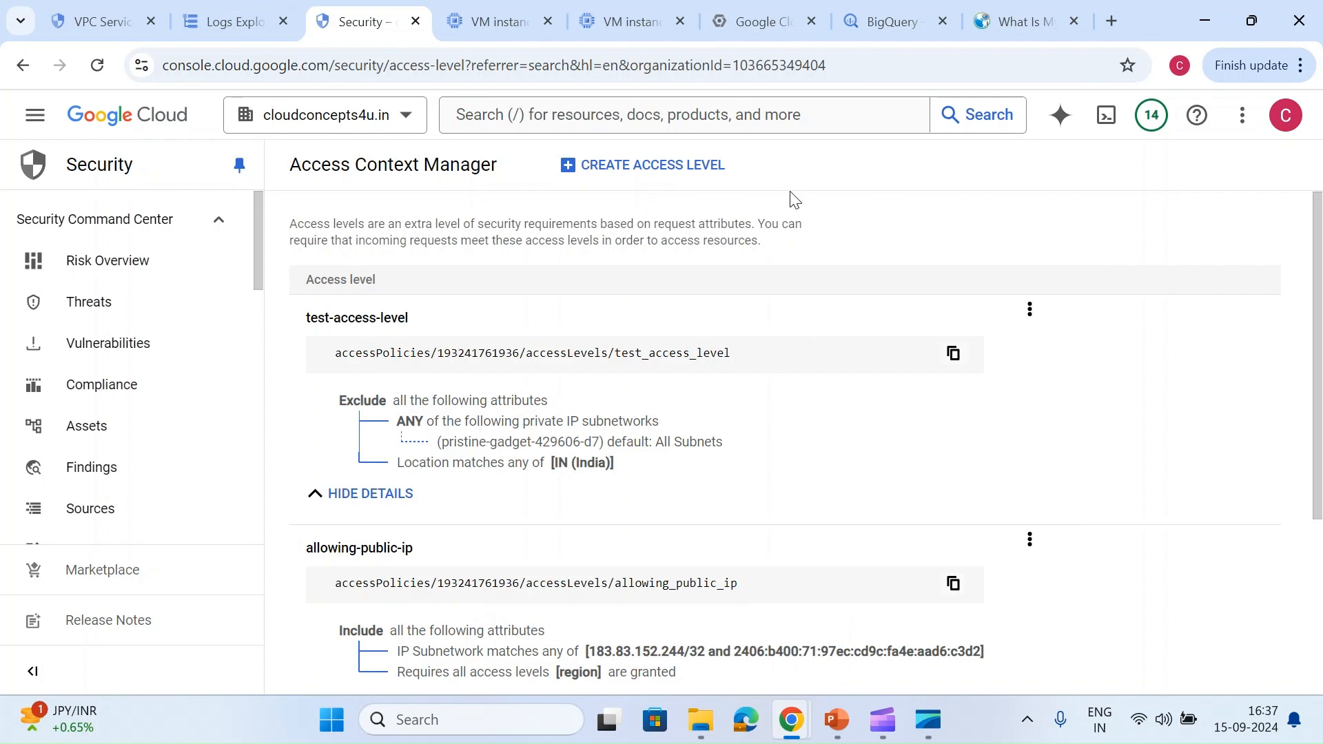
Reload SecondProject's Buckets page to test access with the region dependency applied
click(765, 21)
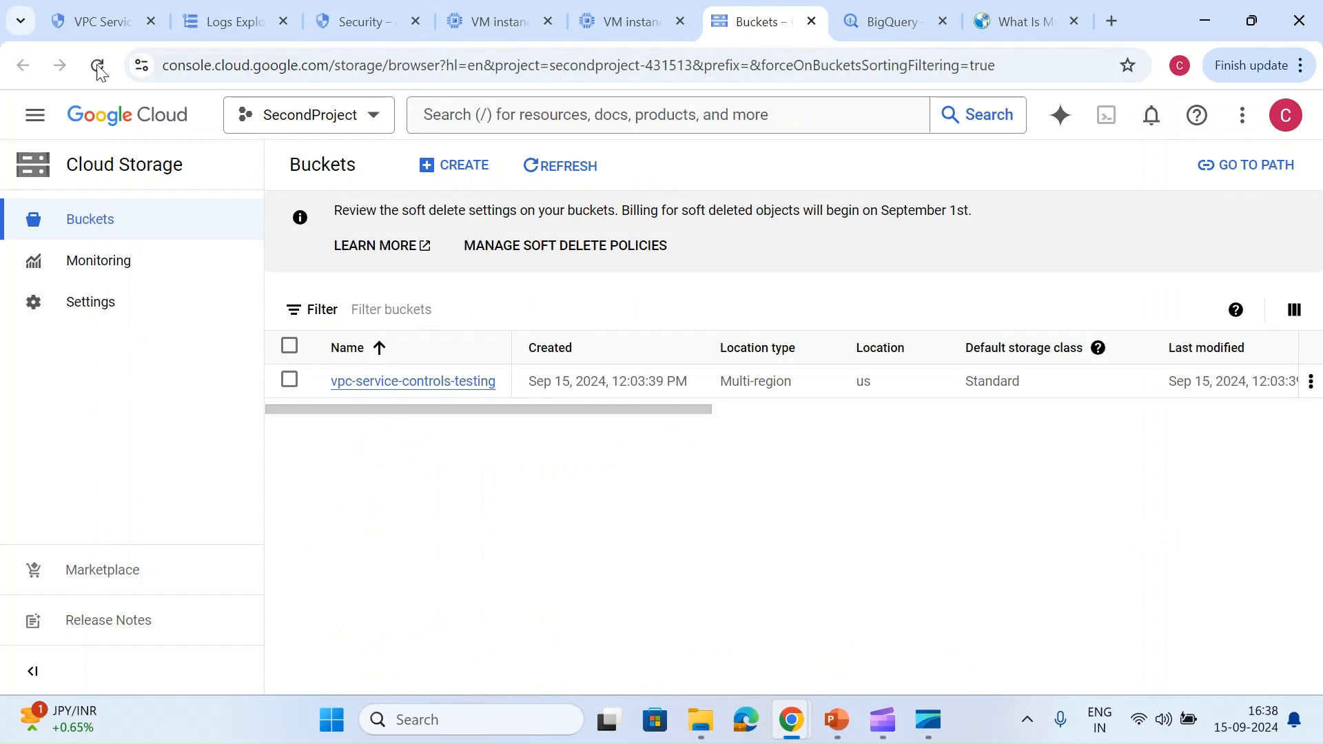
click(98, 66)
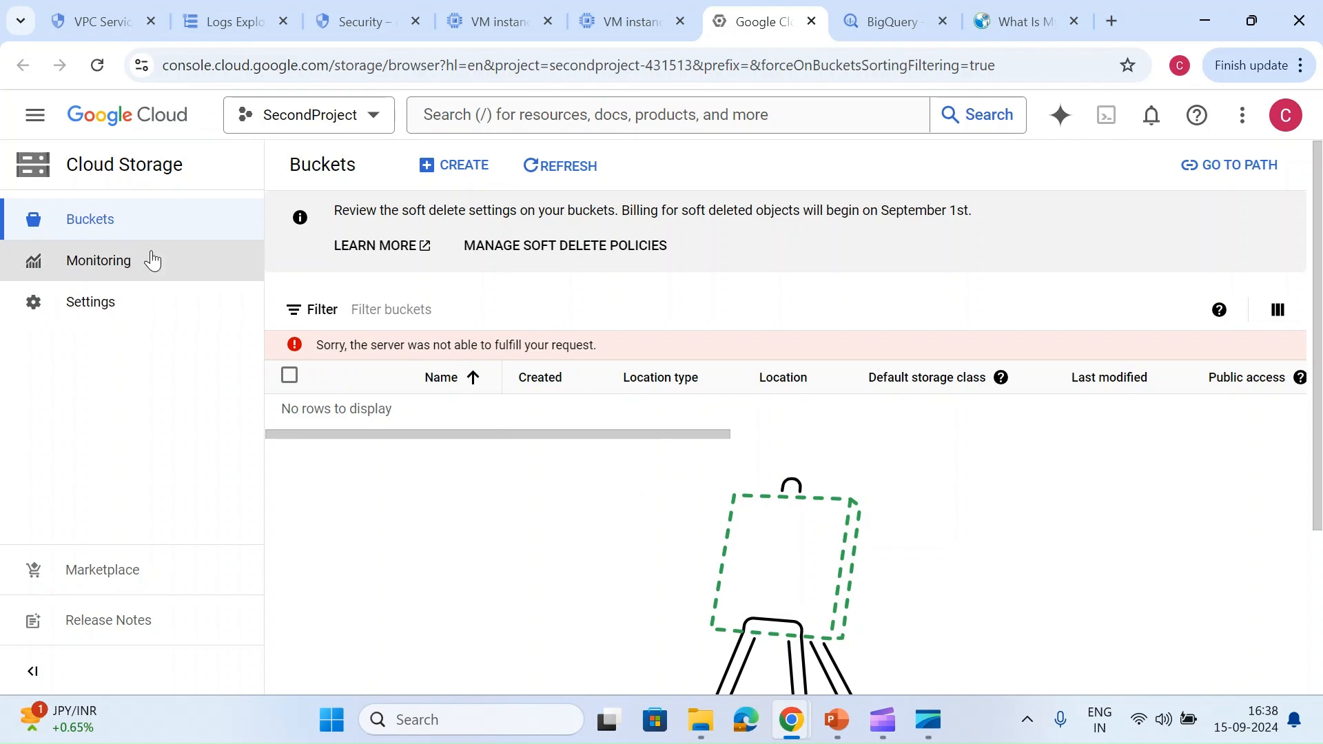
click(212, 9)
click(113, 8)
click(249, 8)
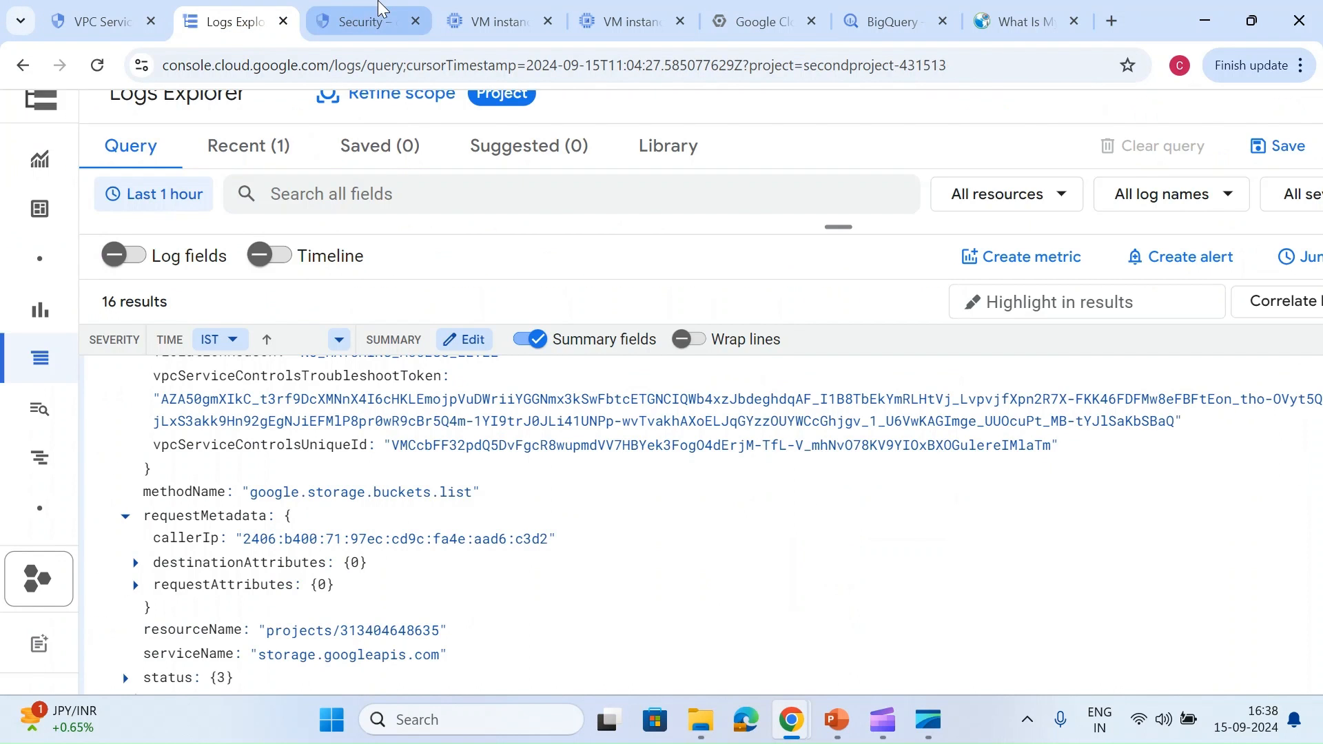
Edit the allowing-public-ip access level, adding a second condition and combining the conditions with OR
click(351, 14)
scroll(885, 650, down, 3)
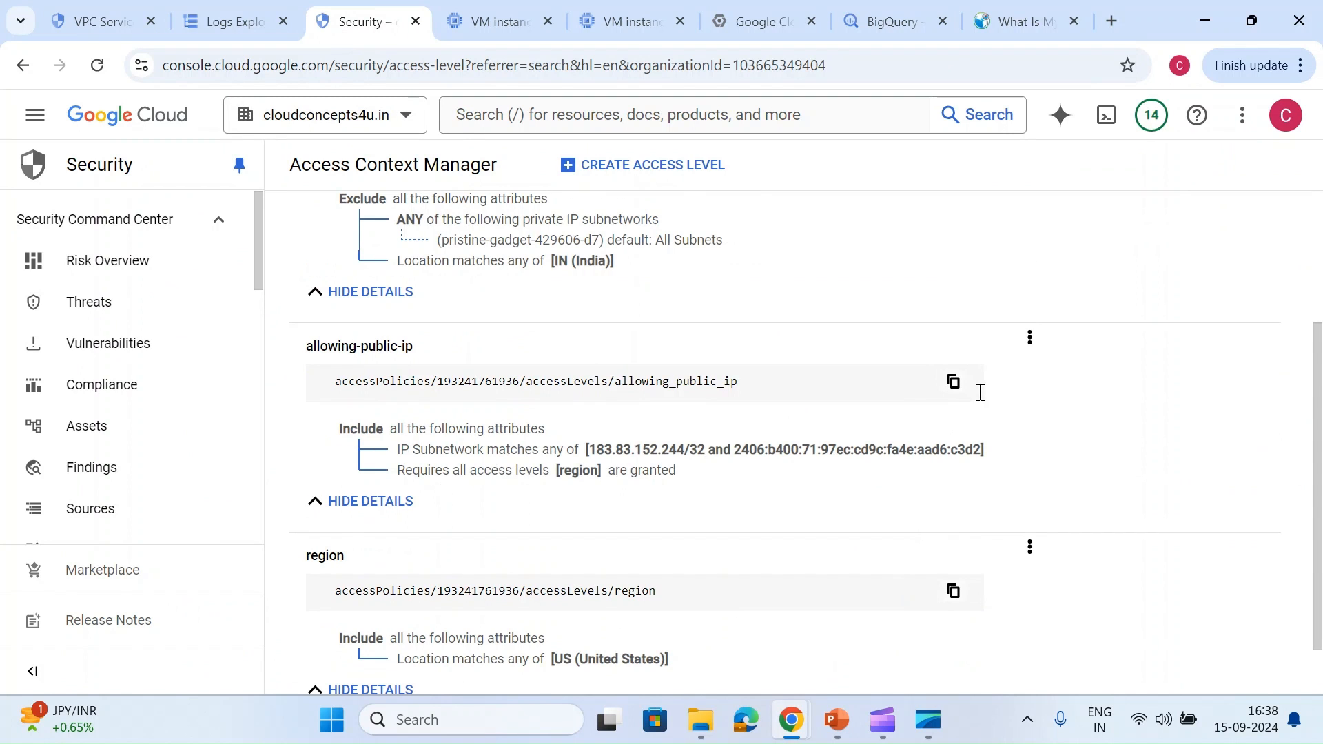
click(1039, 340)
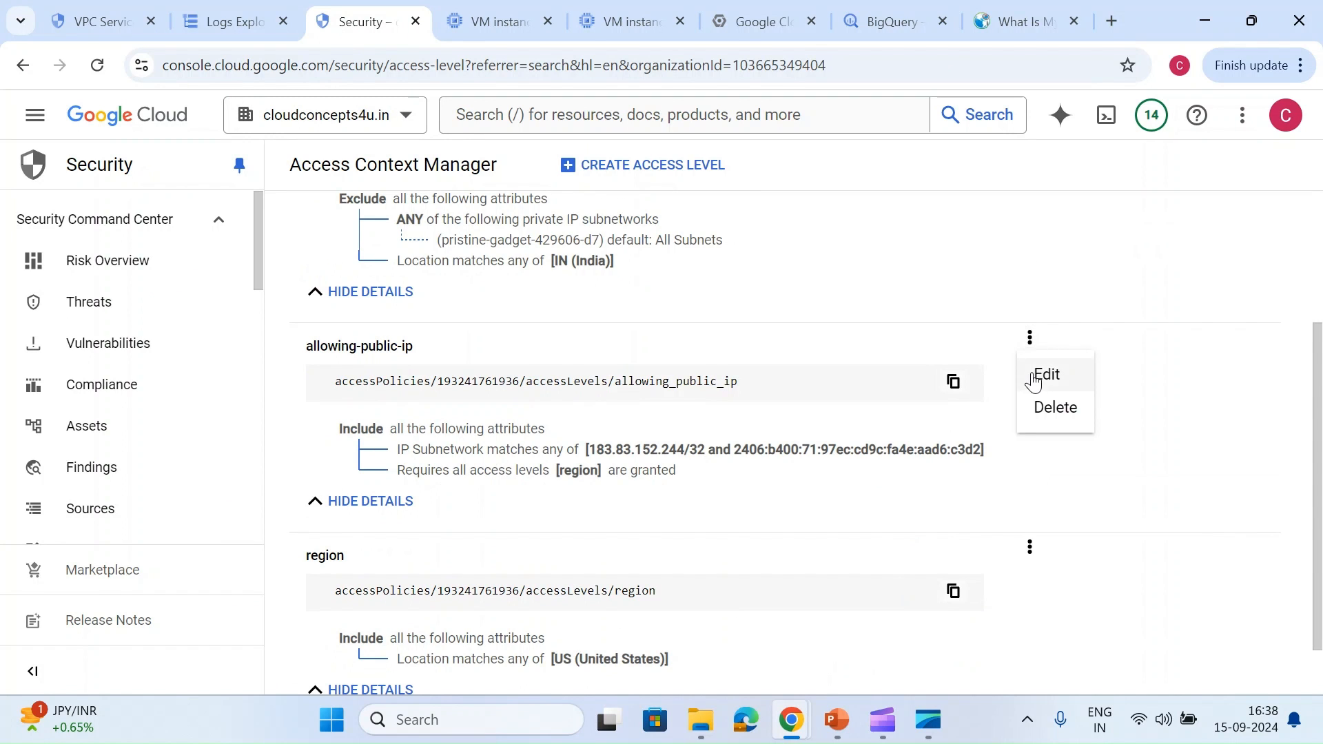
click(1037, 376)
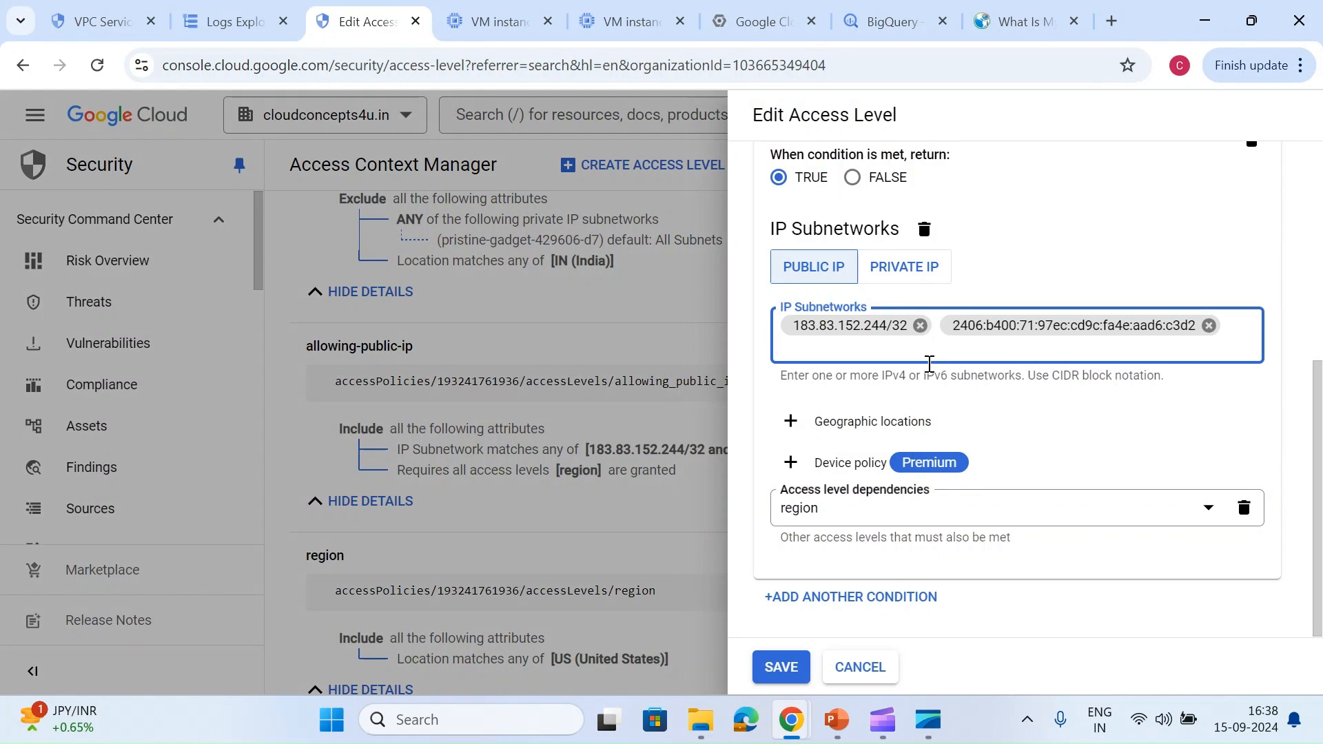
click(855, 195)
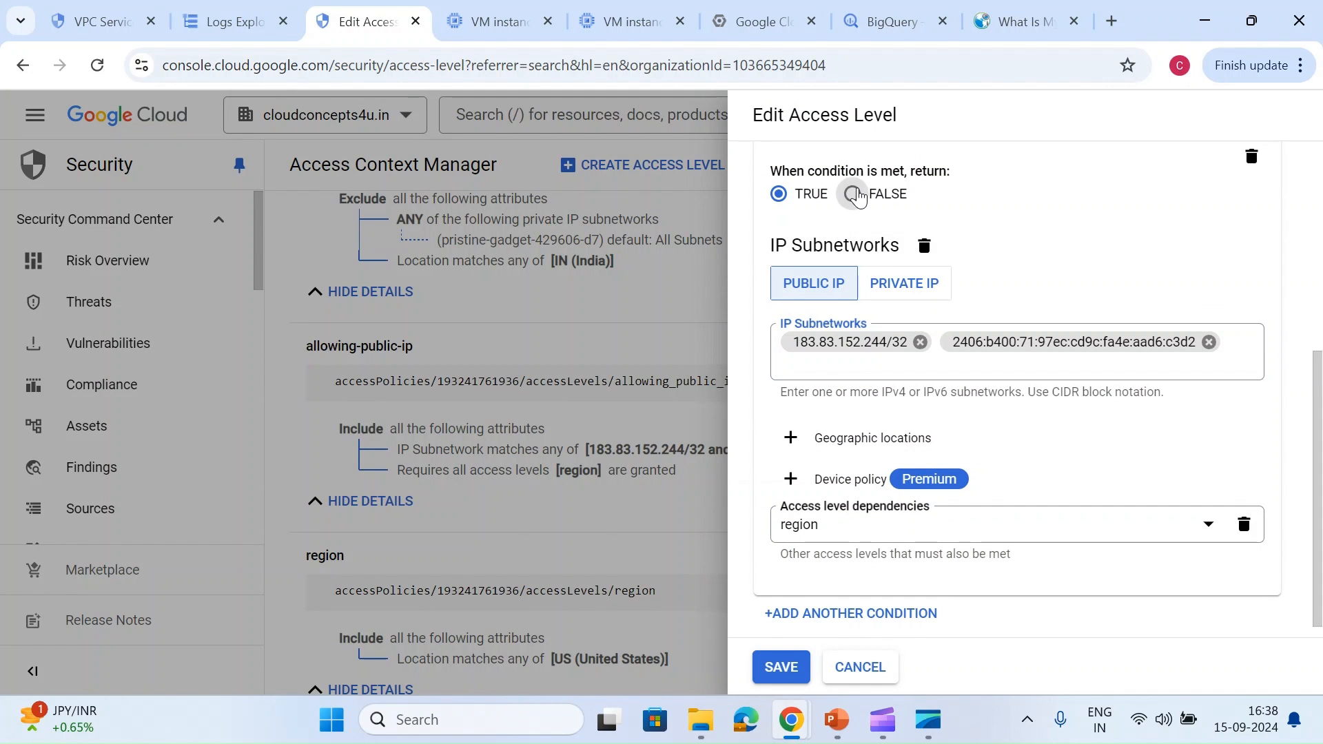
click(778, 195)
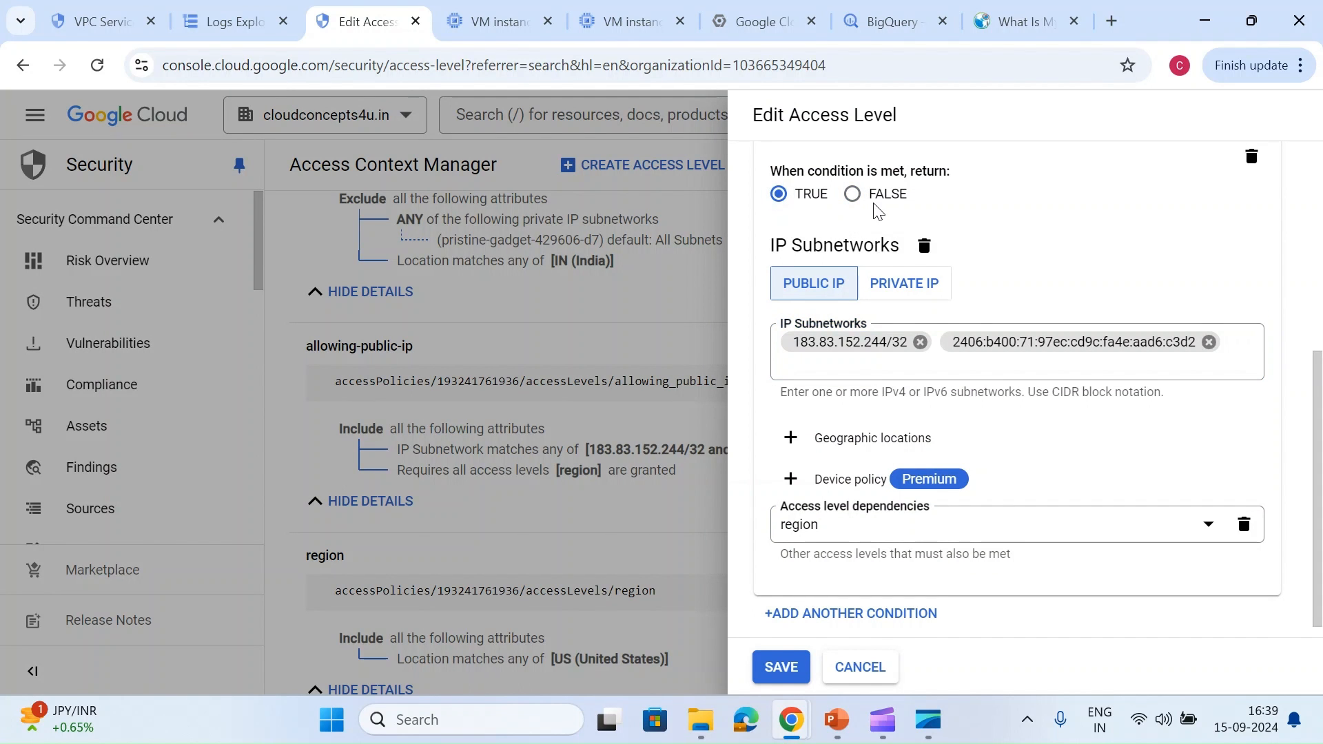
click(832, 612)
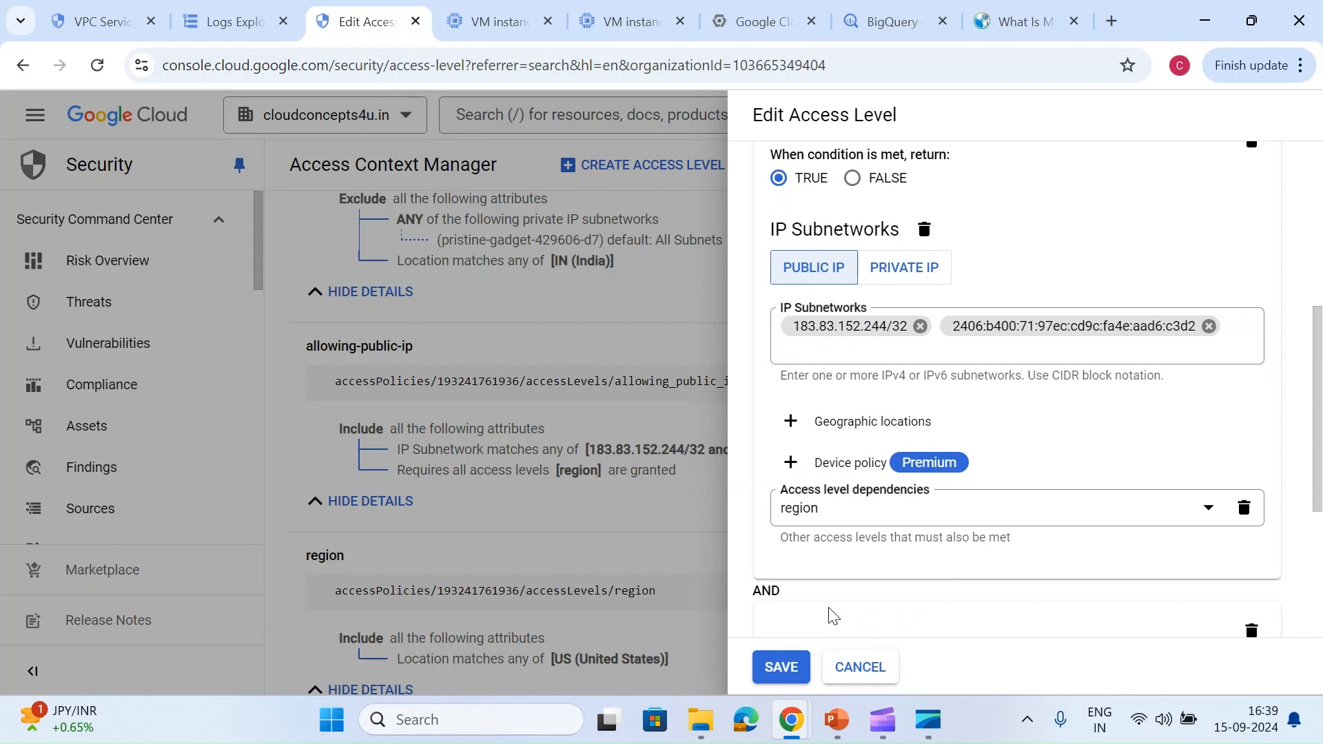
scroll(831, 616, down, 2)
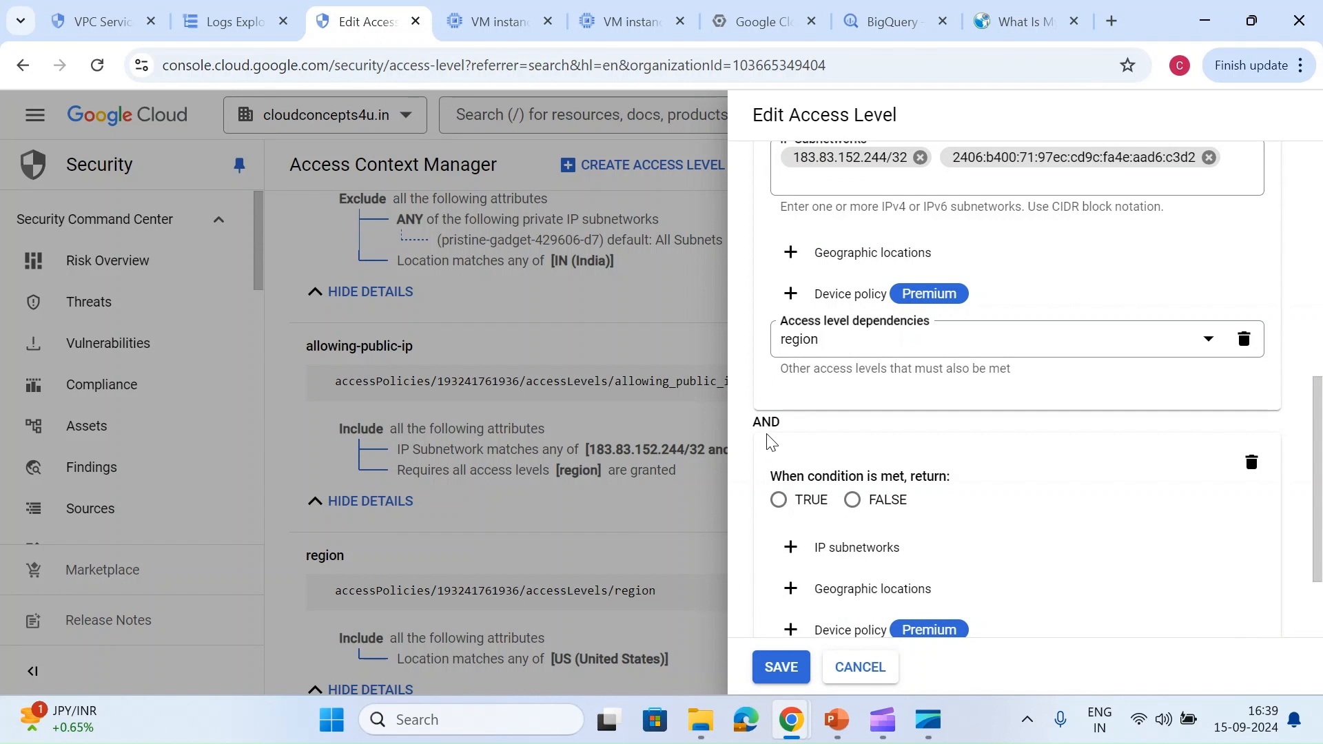
scroll(770, 442, up, 4)
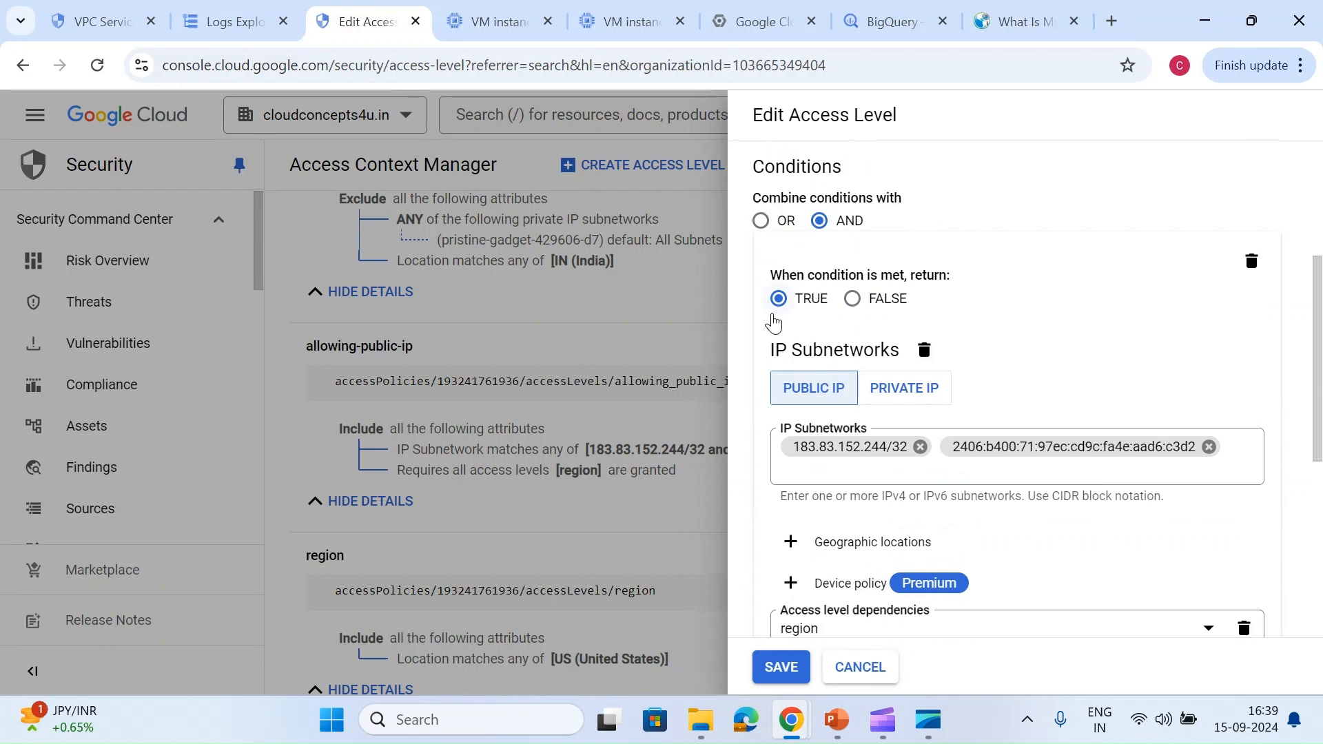
scroll(773, 323, down, 4)
scroll(779, 331, up, 3)
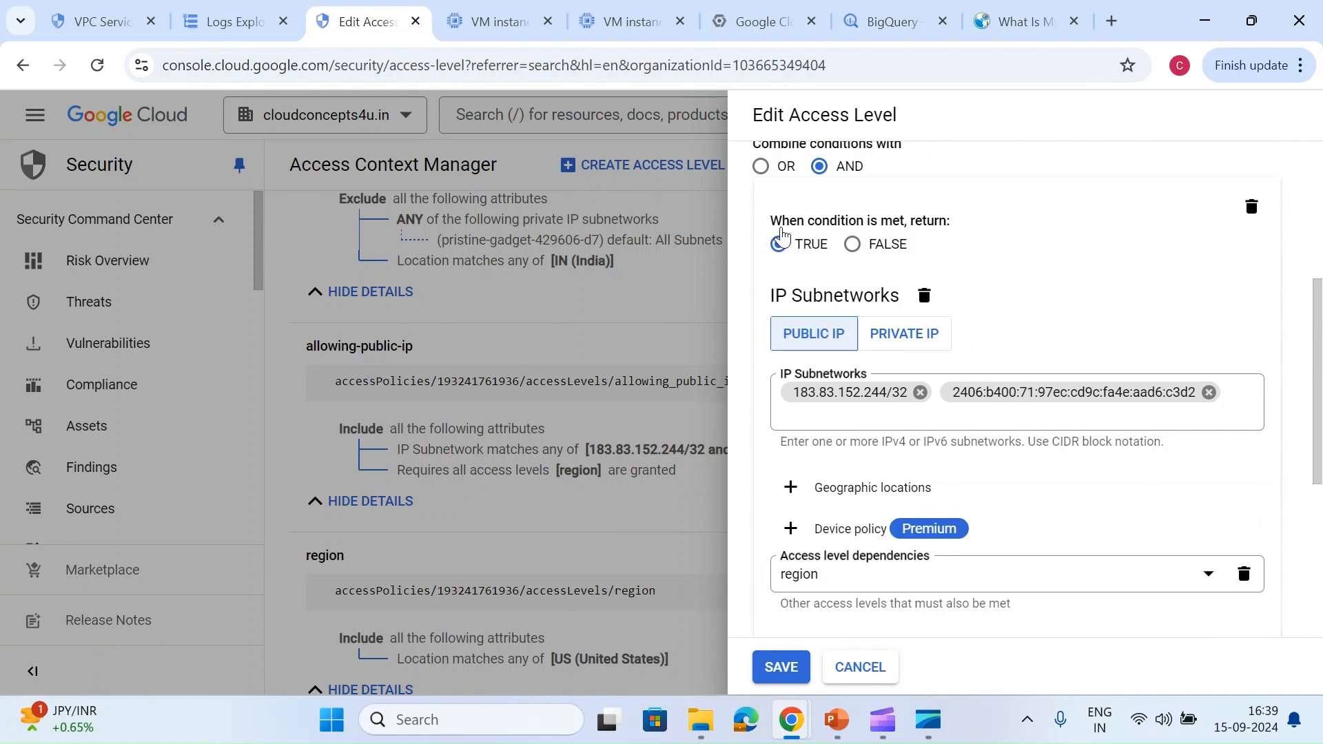
click(762, 168)
scroll(812, 478, down, 3)
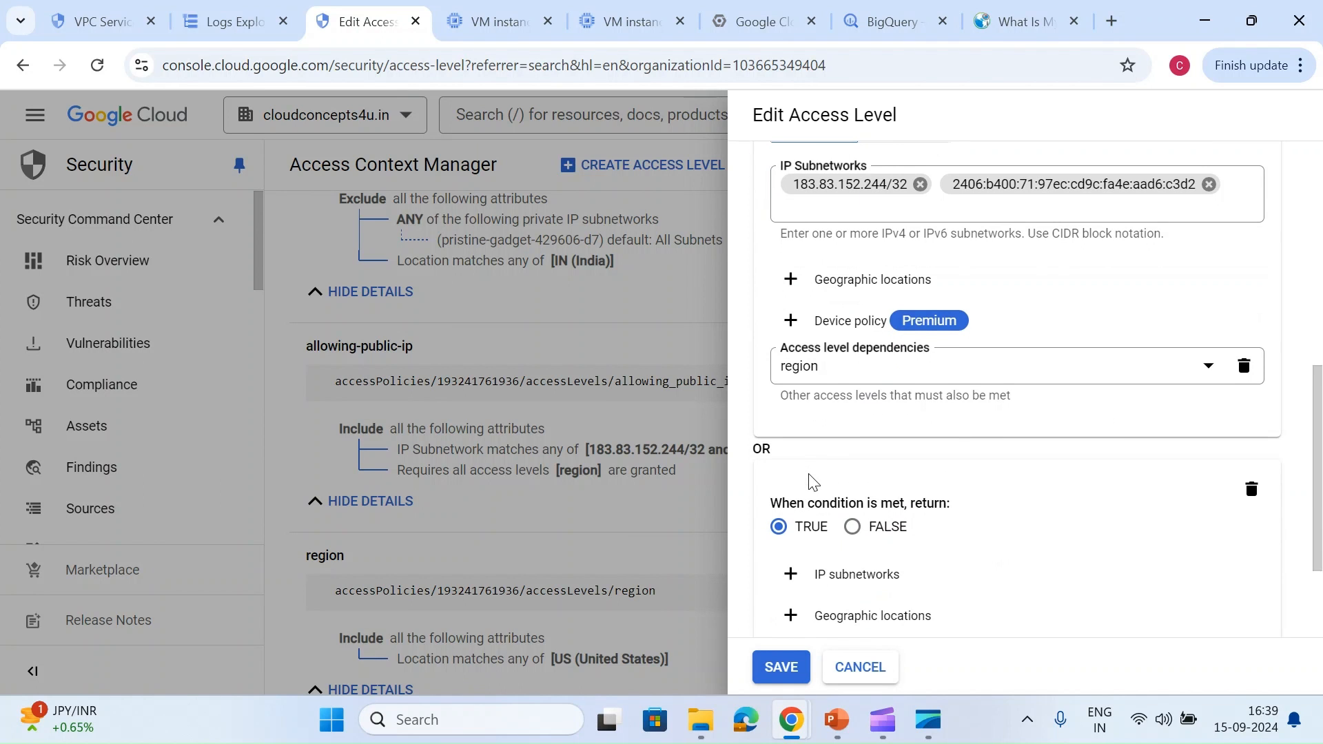
Remove the region access level dependency from the first condition of allowing-public-ip
click(1241, 373)
click(1244, 352)
click(1244, 352)
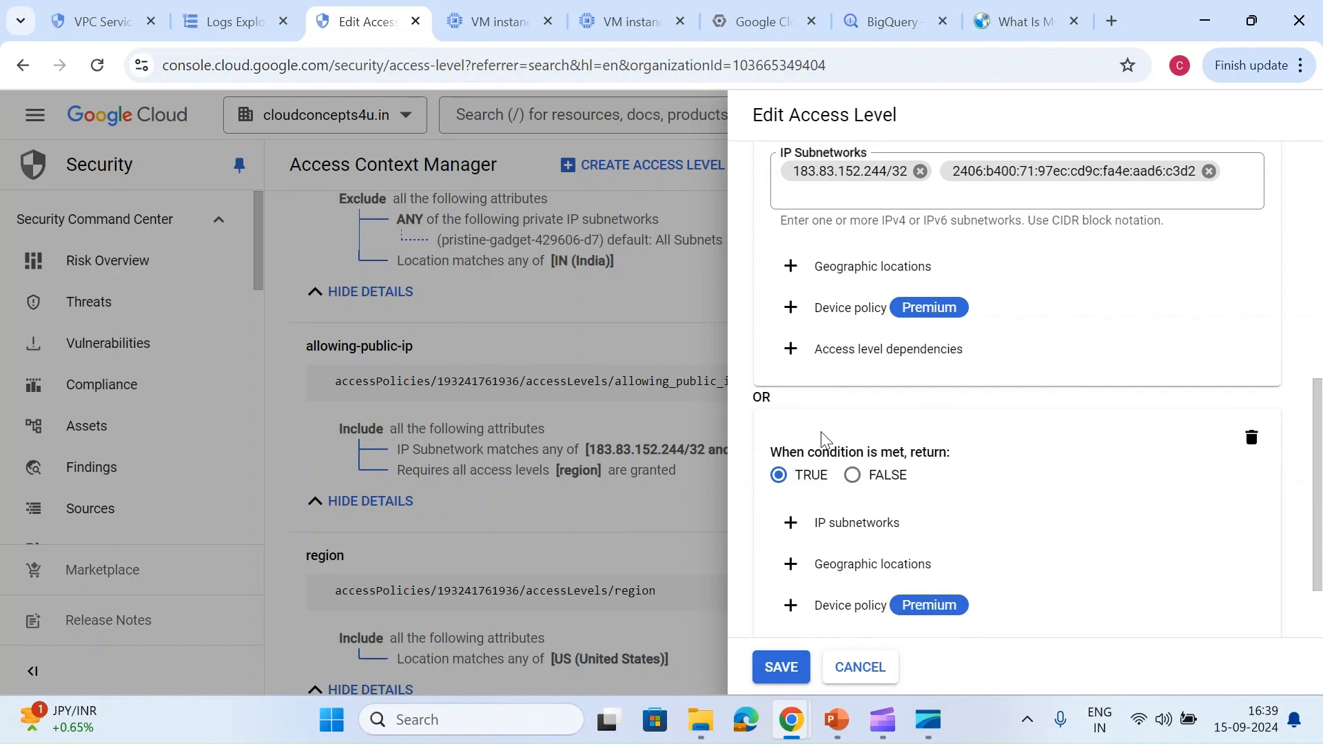
Set the geographic location of allowing-public-ip's second condition to (US) United States
scroll(877, 386, down, 2)
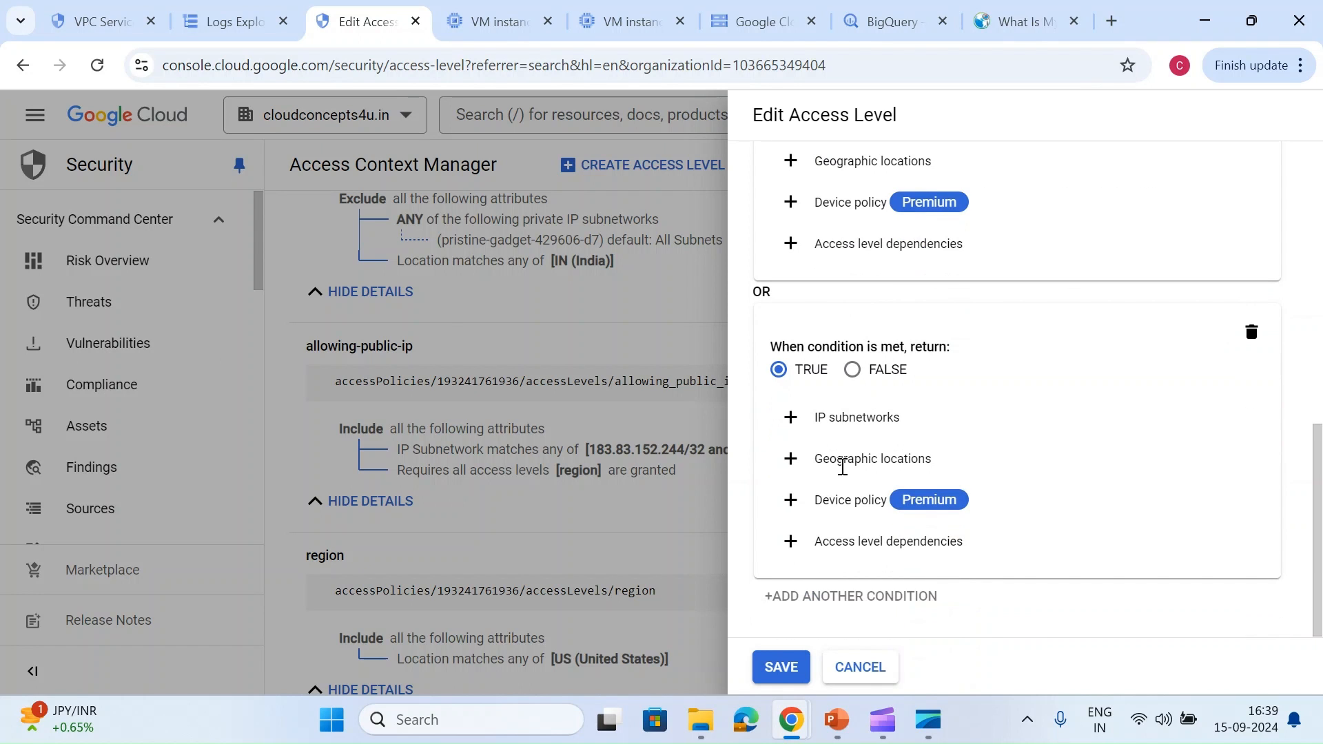
click(804, 468)
click(830, 473)
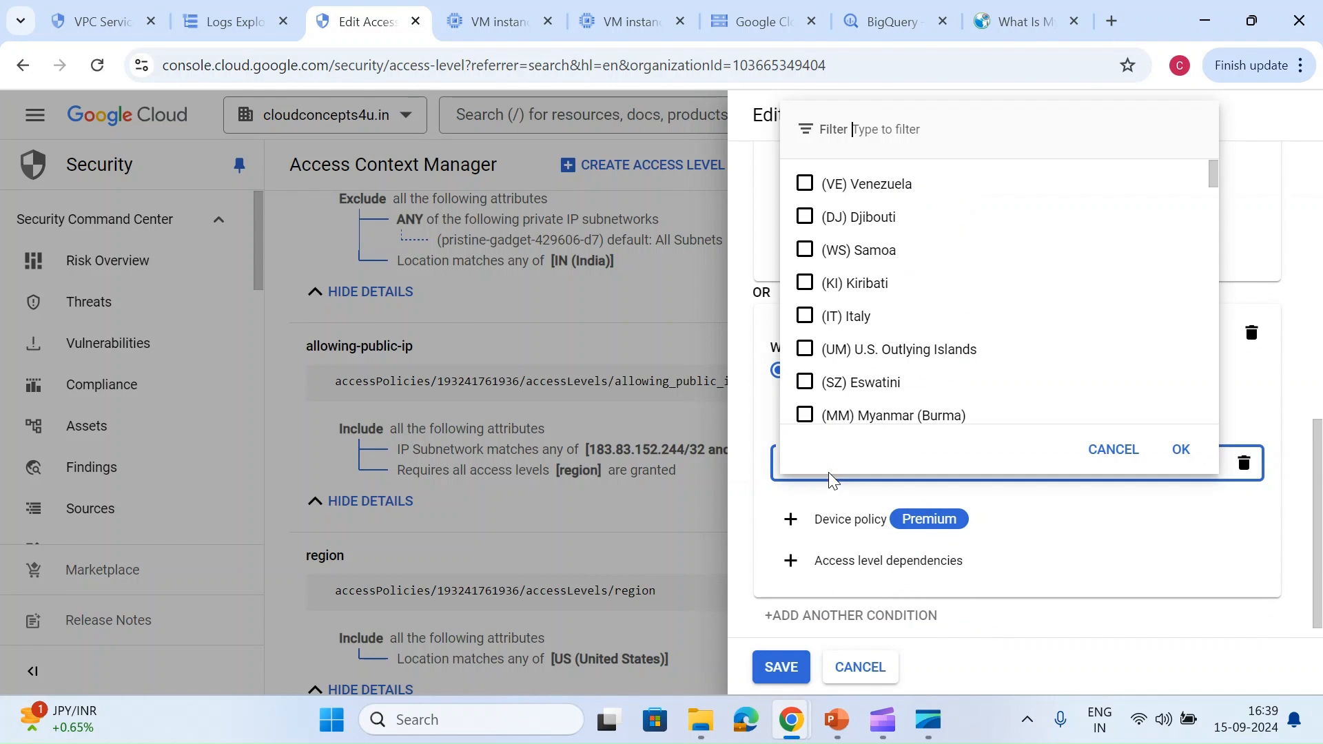
text(us)
click(853, 210)
click(1179, 450)
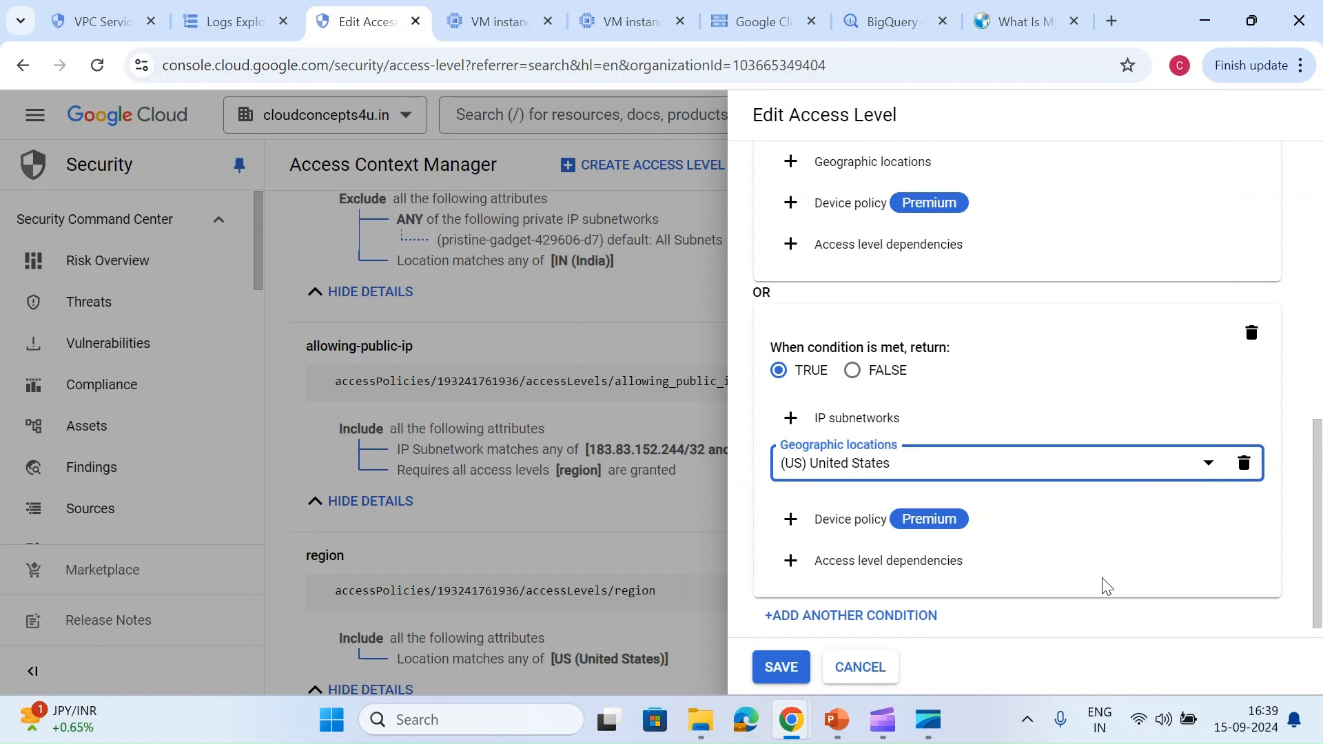
Save the edited allowing-public-ip access level and review its OR-combined conditions in the access level list
click(786, 669)
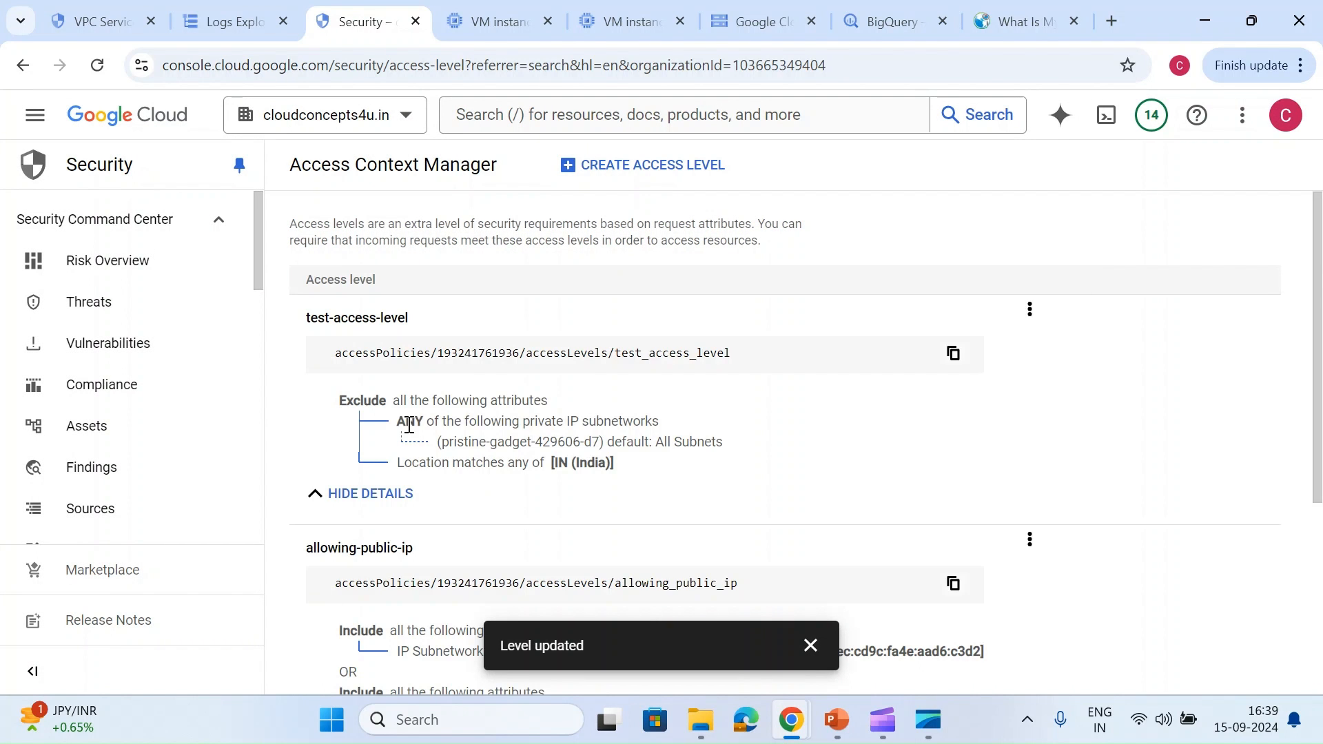
scroll(410, 427, down, 5)
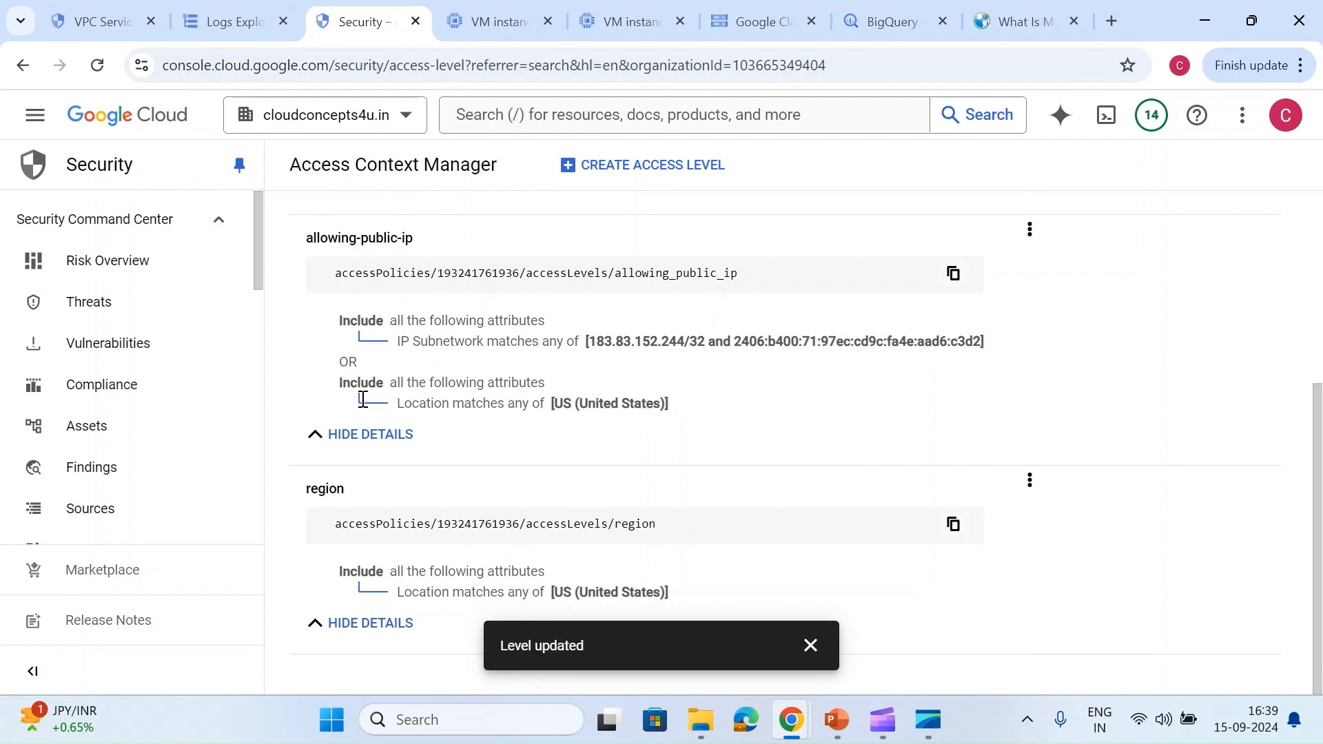
Reload SecondProject's Buckets page to test access with the OR-combined conditions, and recheck the allowing-public-ip access level
click(738, 27)
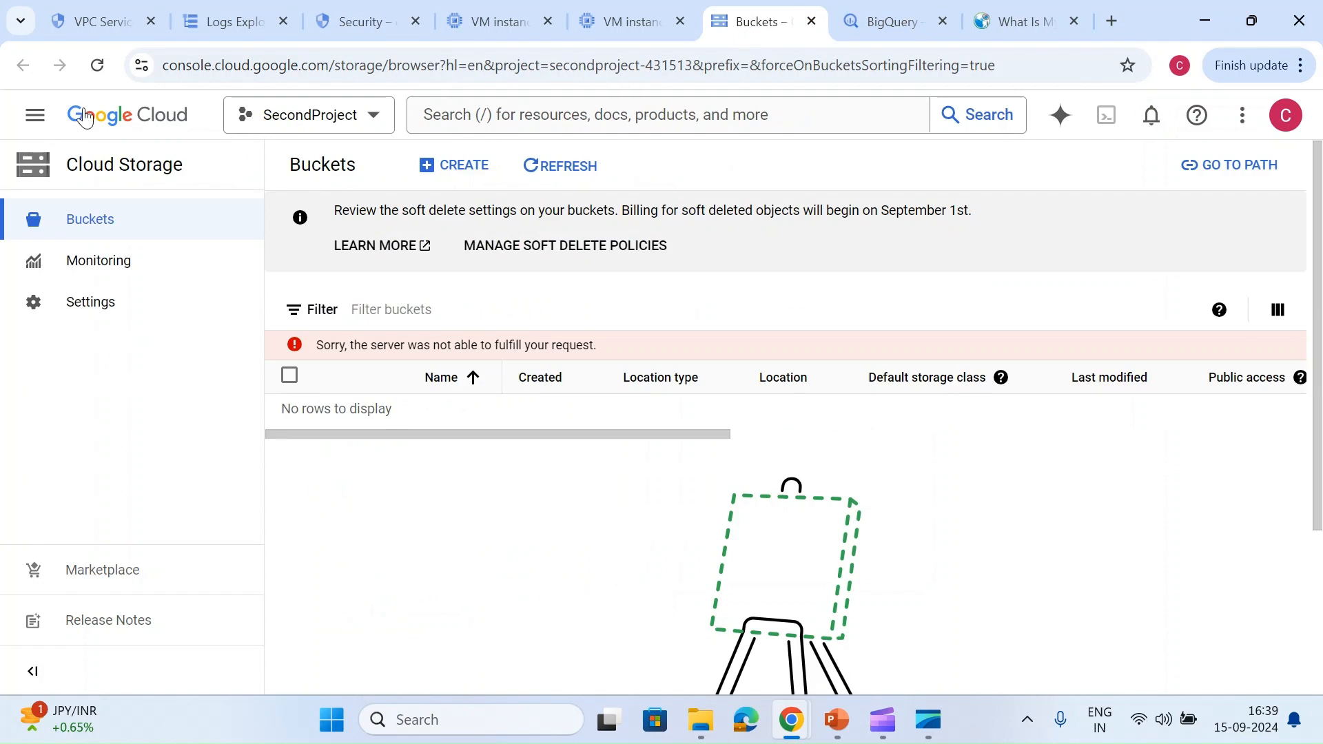
click(97, 66)
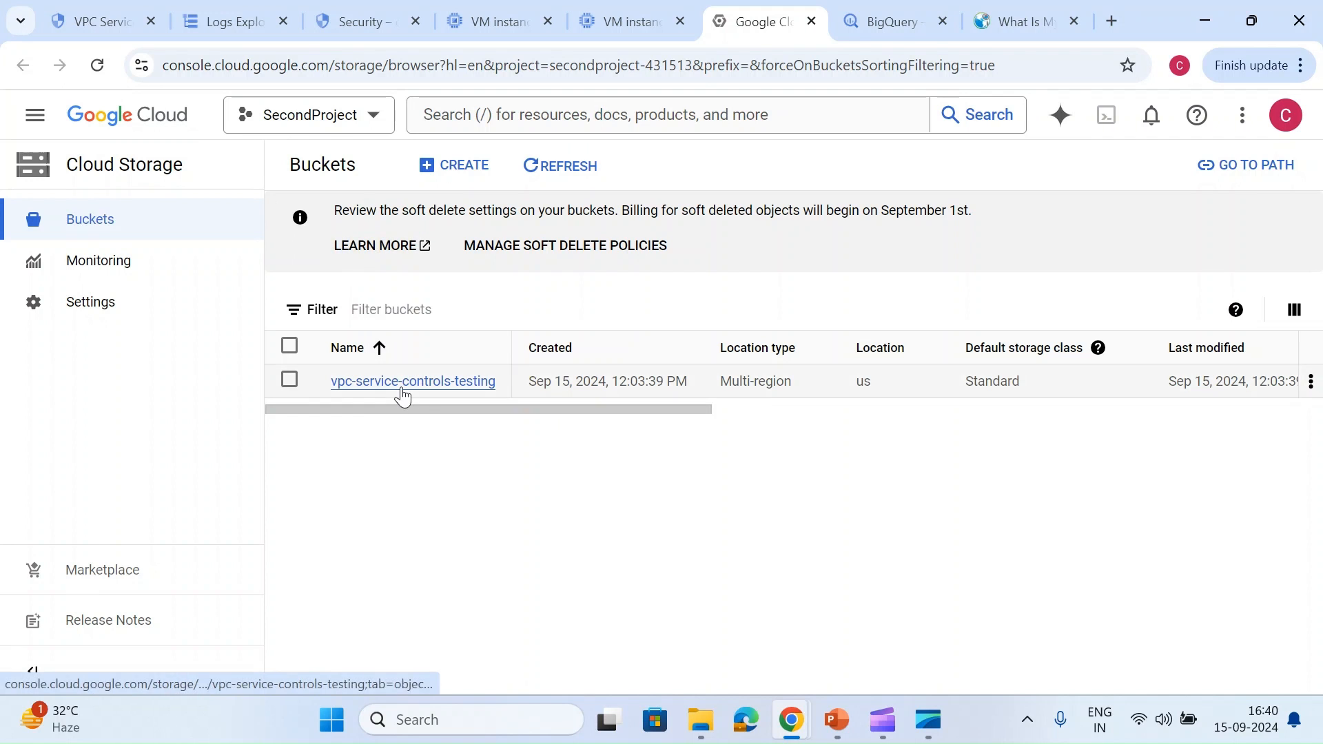
click(230, 18)
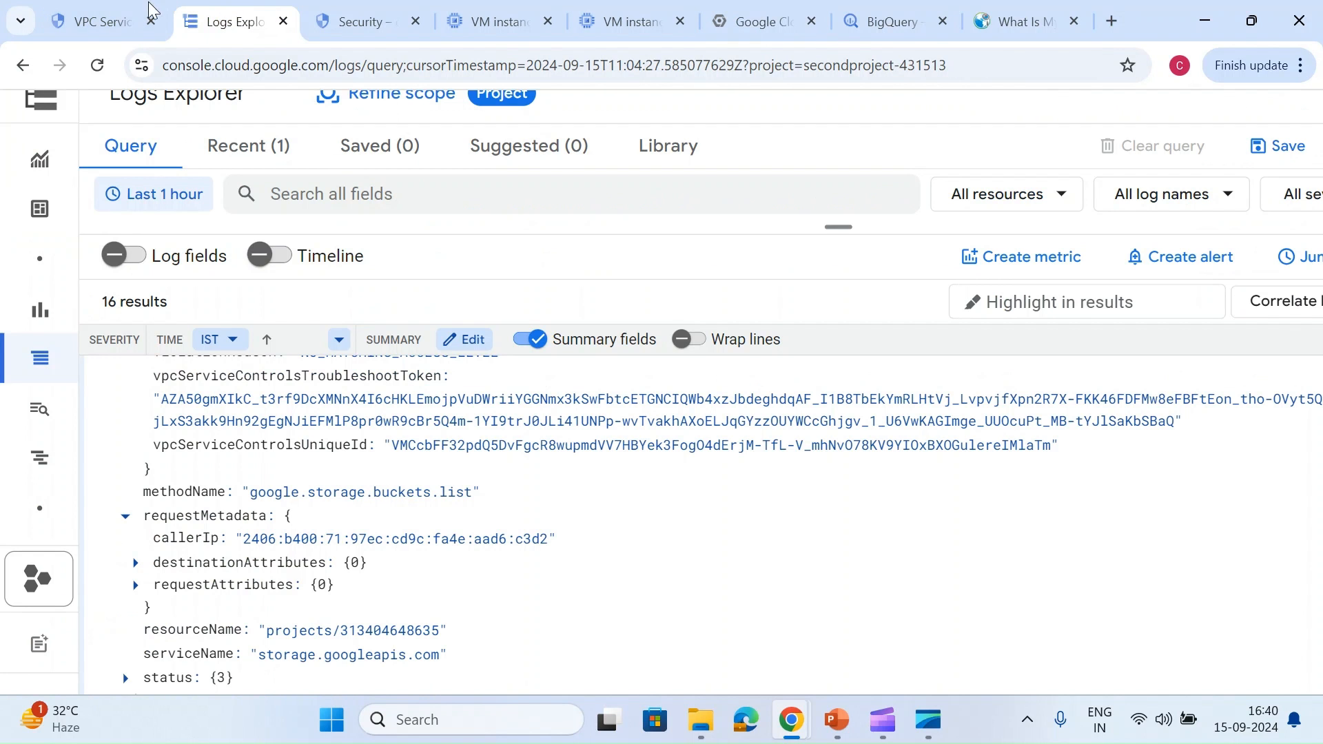
click(345, 9)
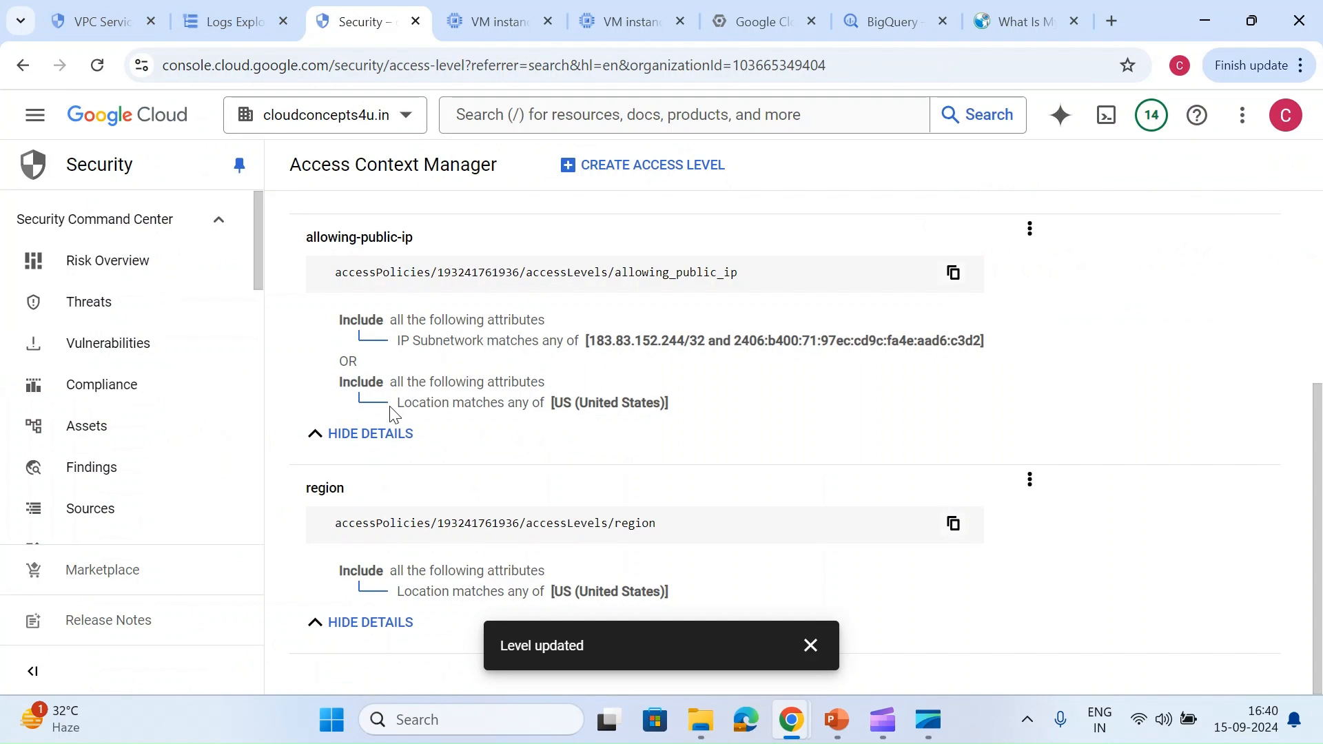
Open the second-project perimeter for editing and examine its access level settings and the note about Ingress Policy
click(126, 9)
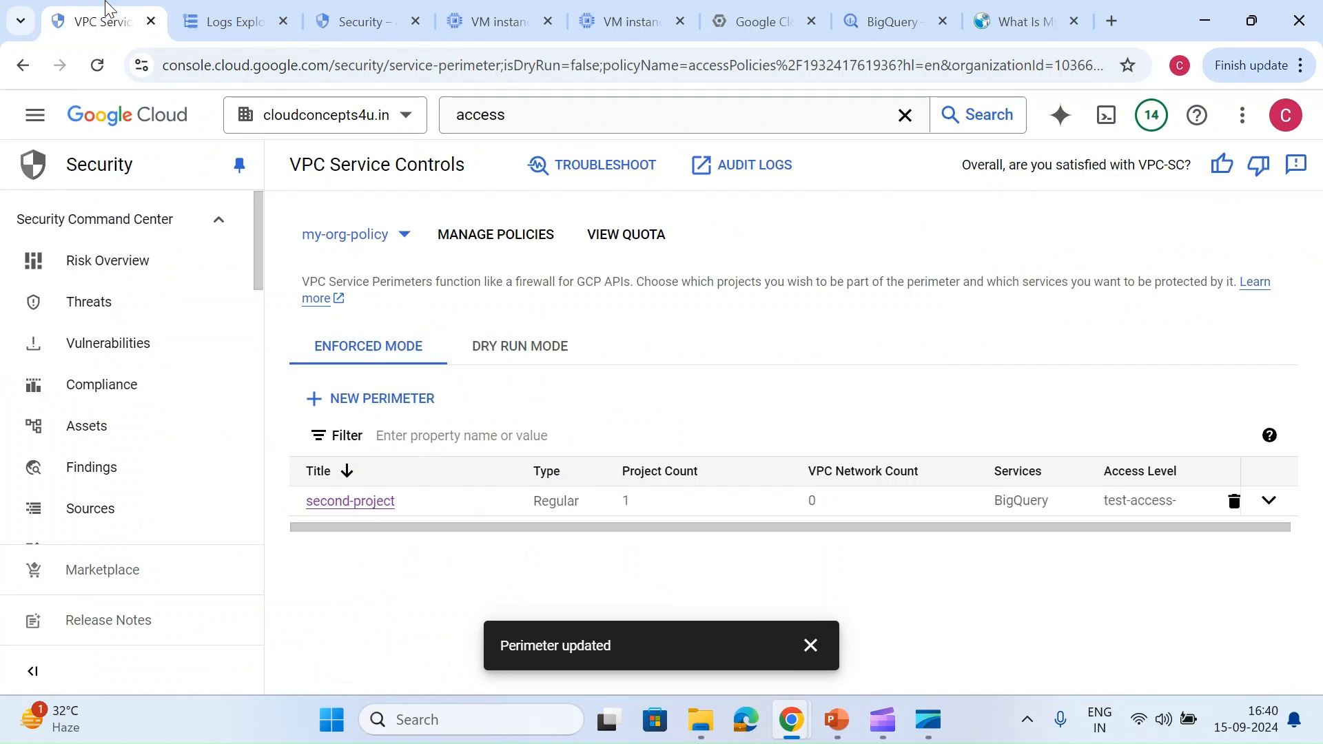
click(362, 517)
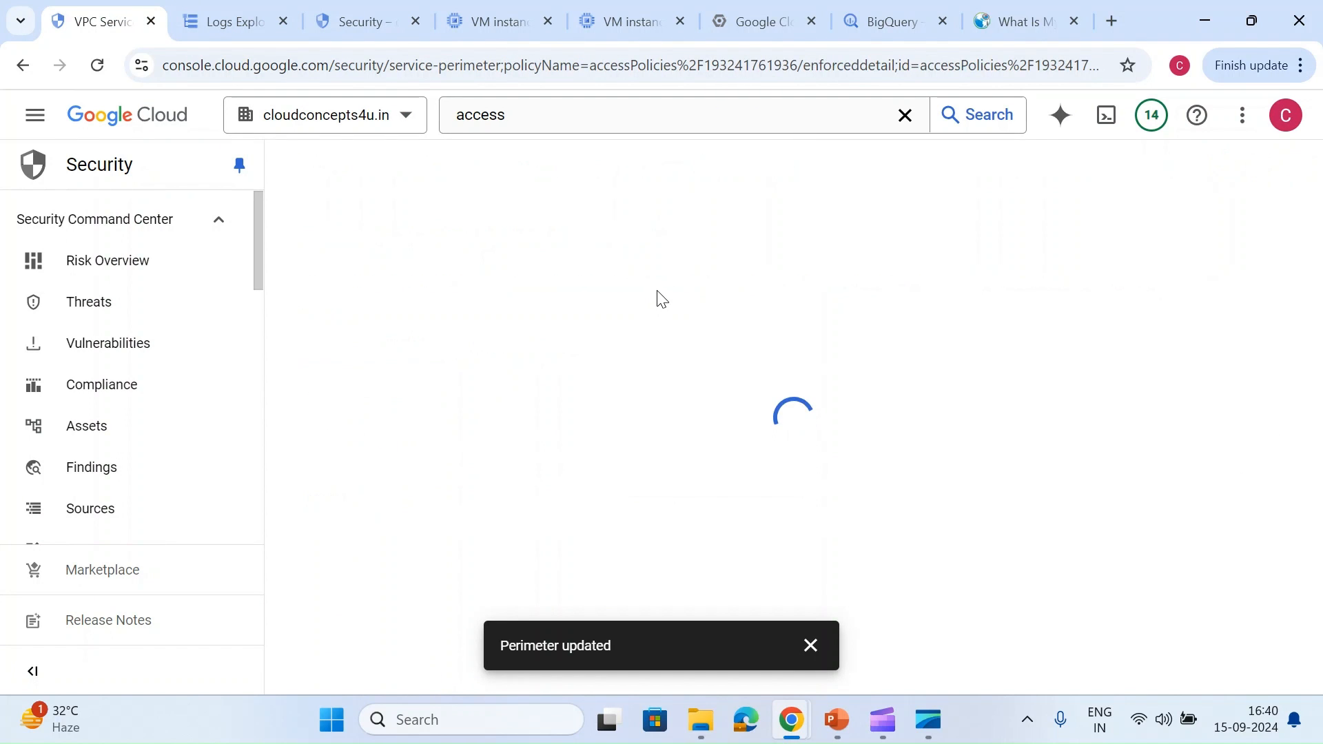
click(829, 177)
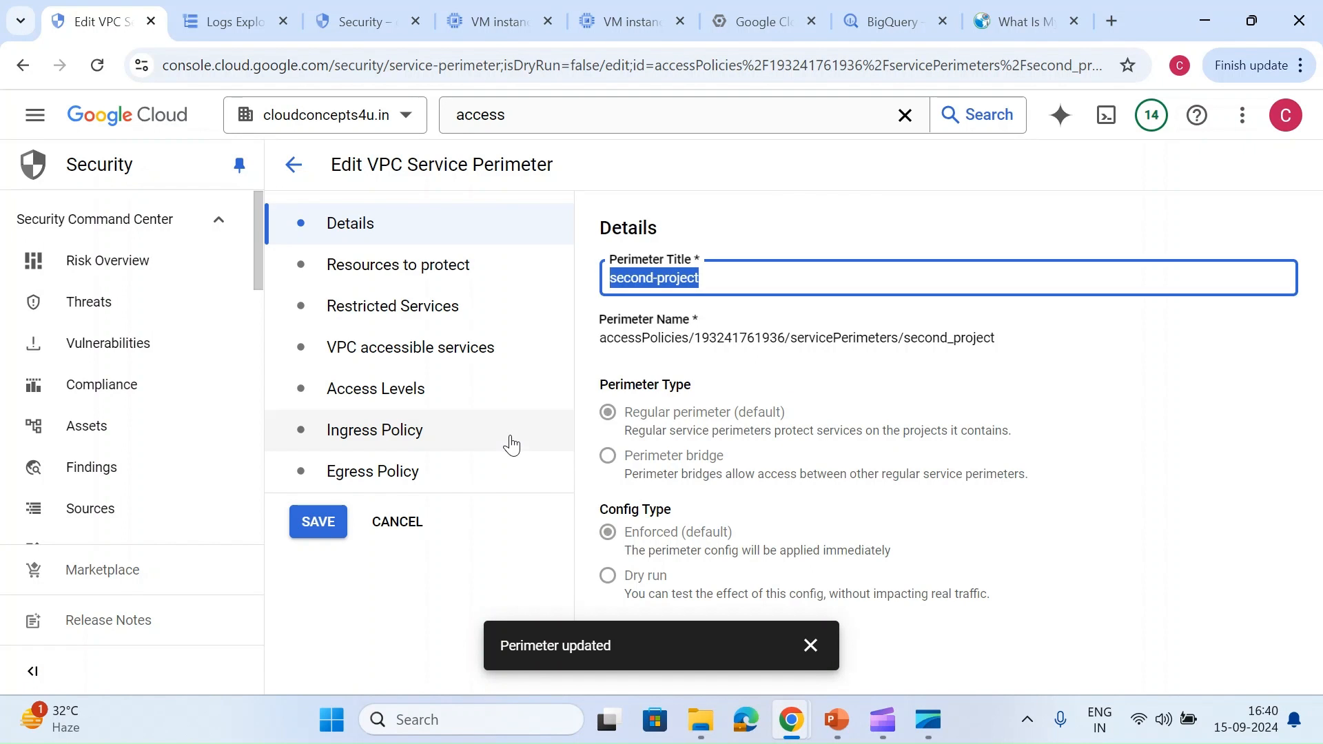
click(346, 390)
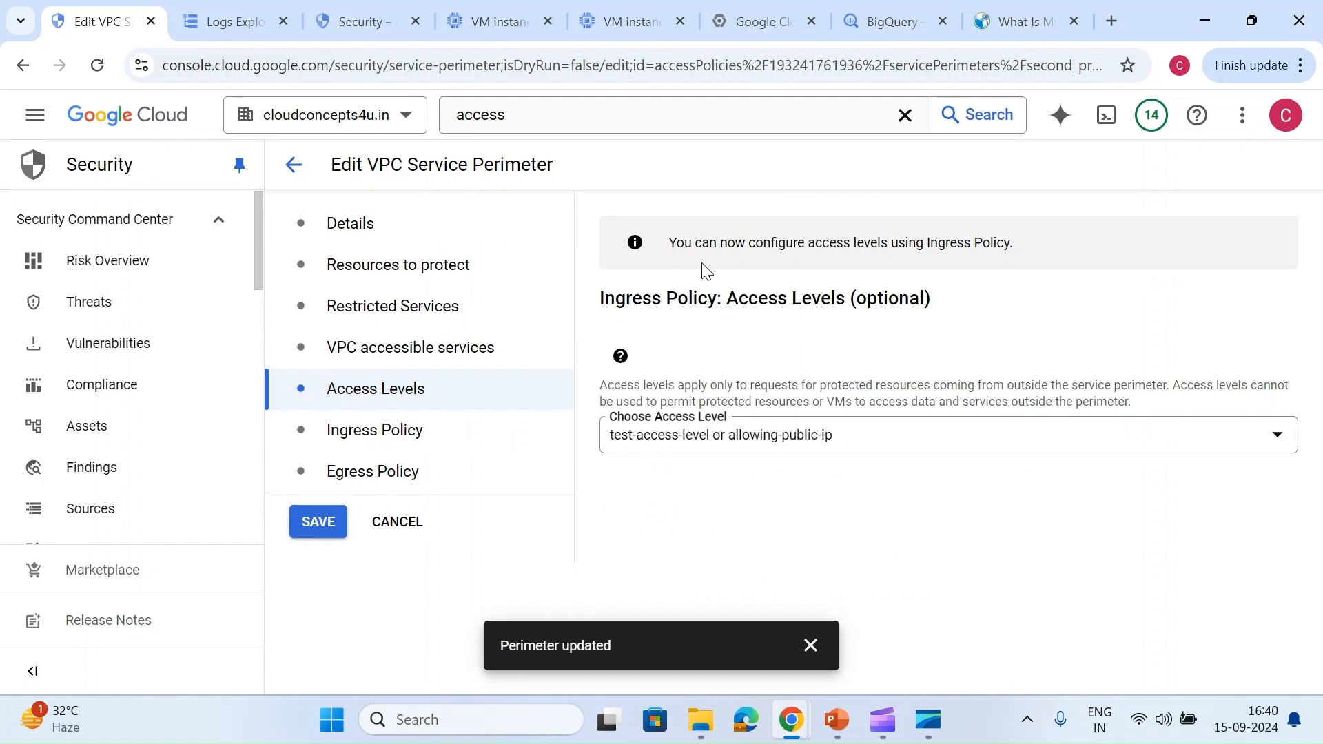
drag(786, 246, 1021, 258)
click(1021, 258)
Draft an ingress rule with Access Level as its source to examine the rule options, and discard the perimeter edit
click(332, 429)
click(642, 332)
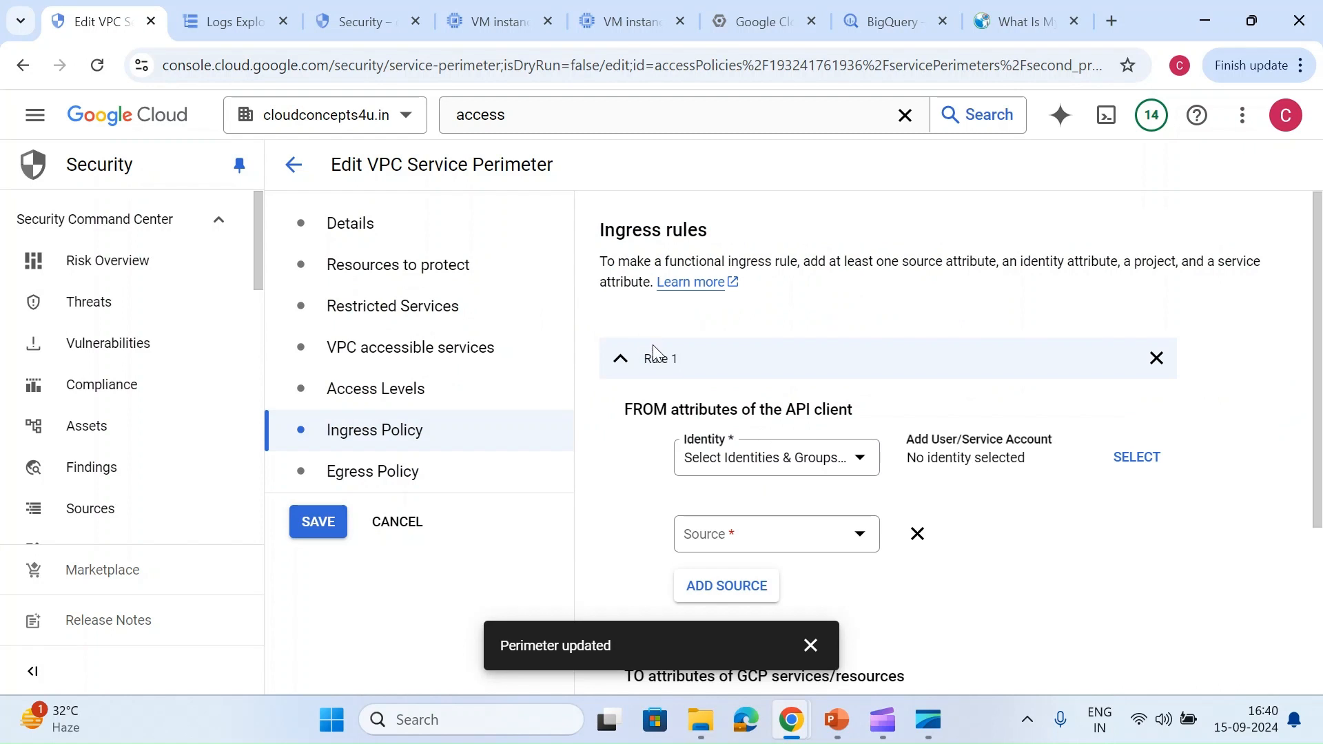
click(742, 460)
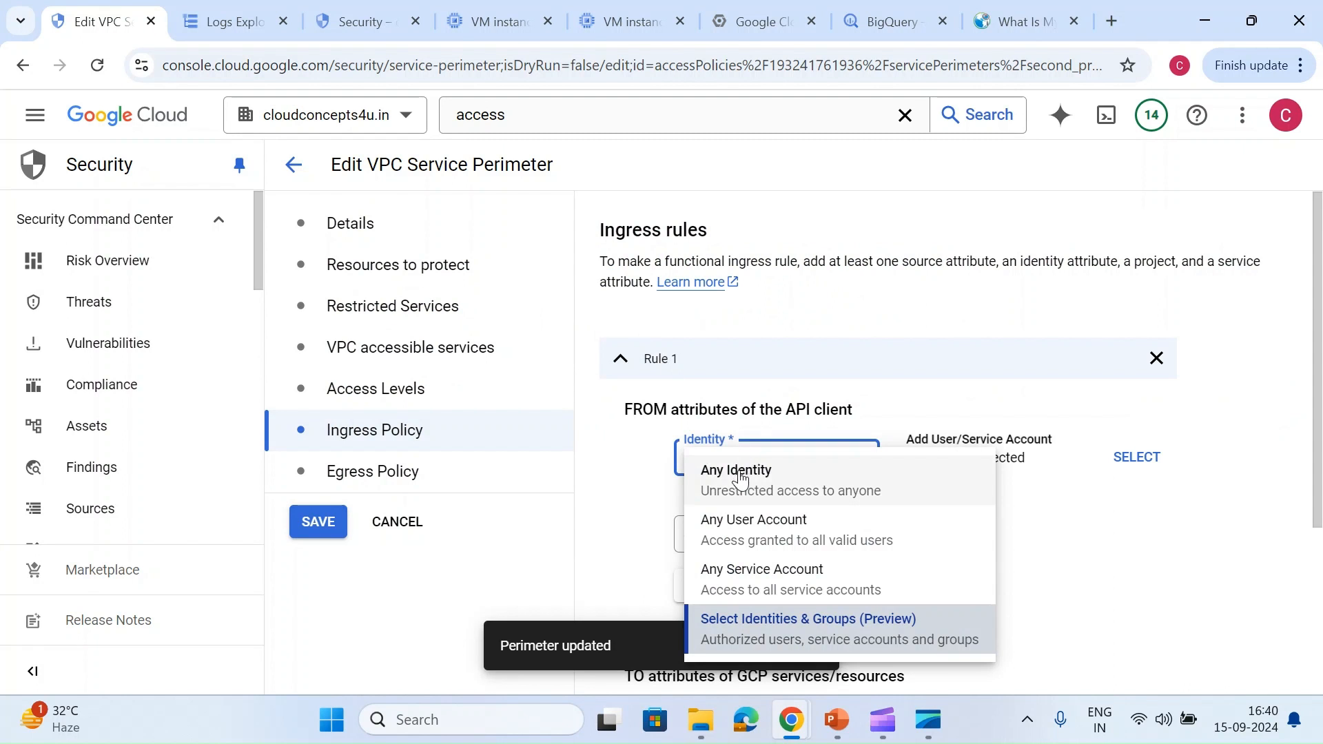
right_click(645, 555)
click(648, 551)
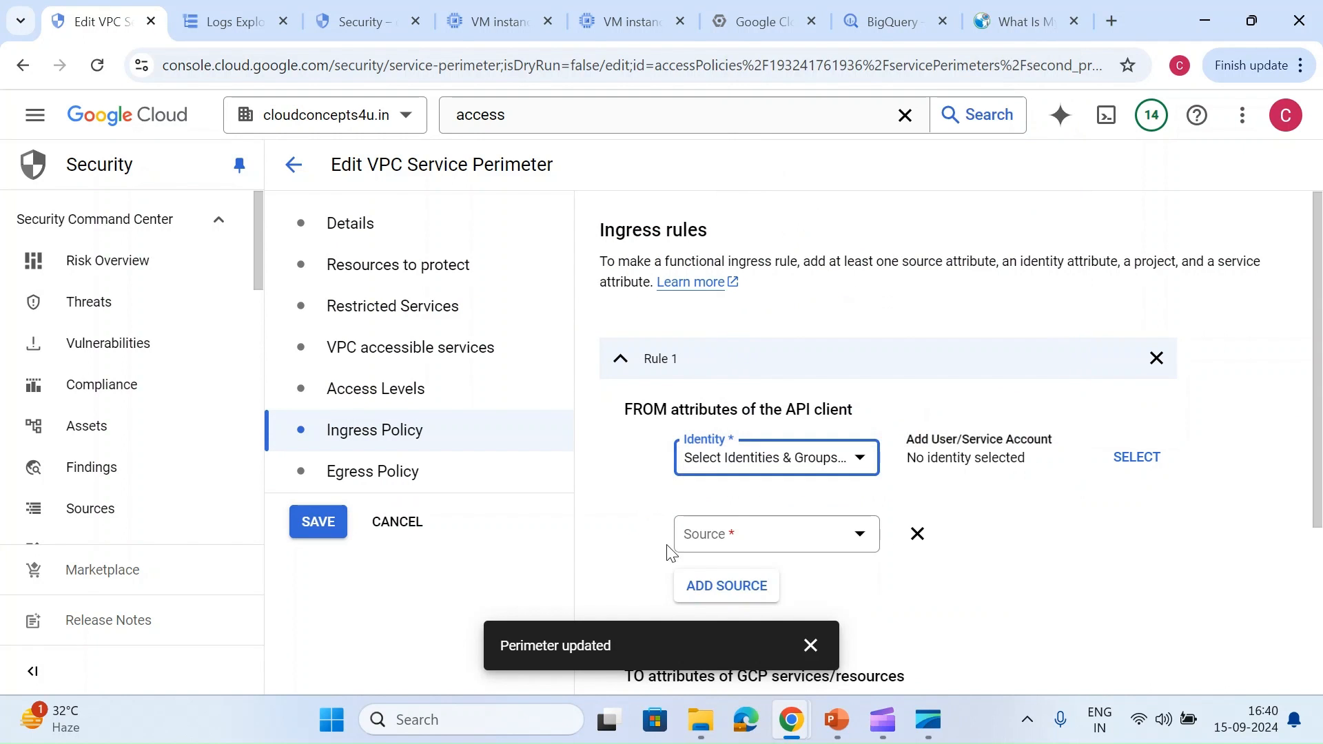
click(713, 539)
click(735, 585)
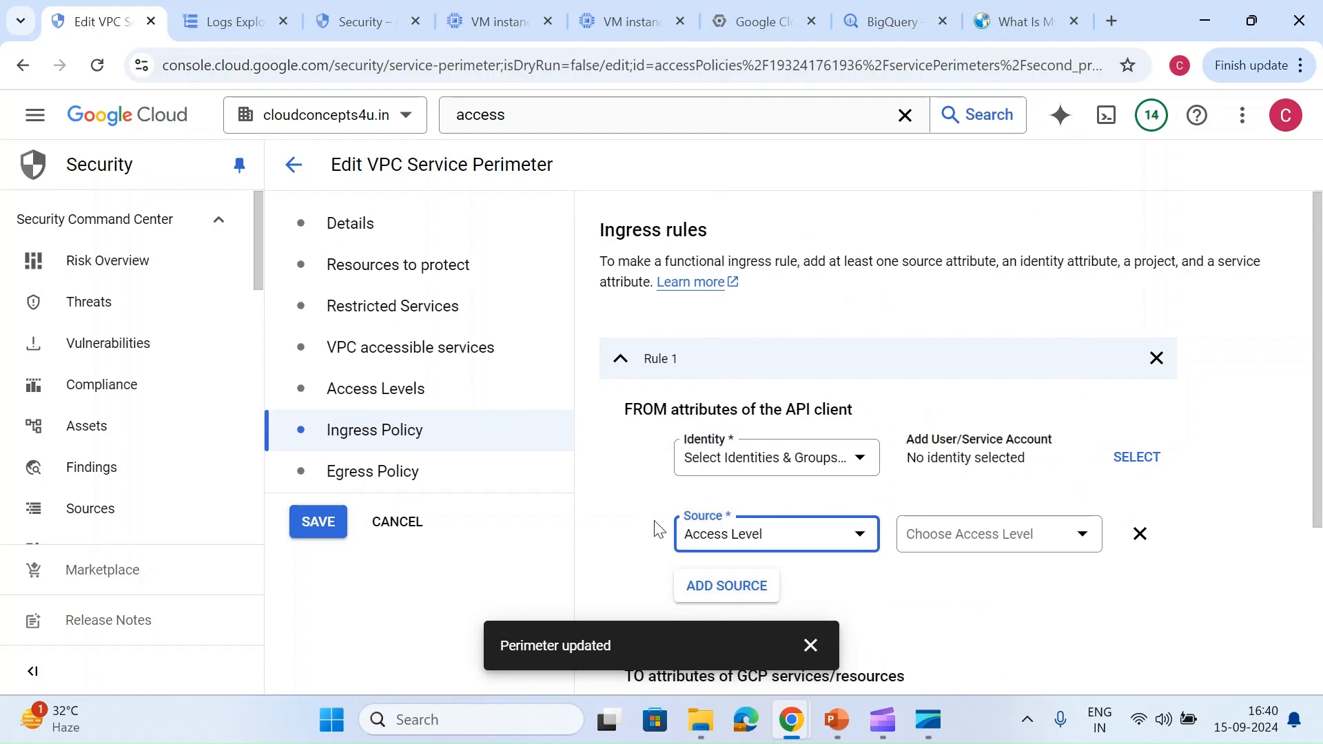
scroll(741, 607, down, 1)
click(820, 655)
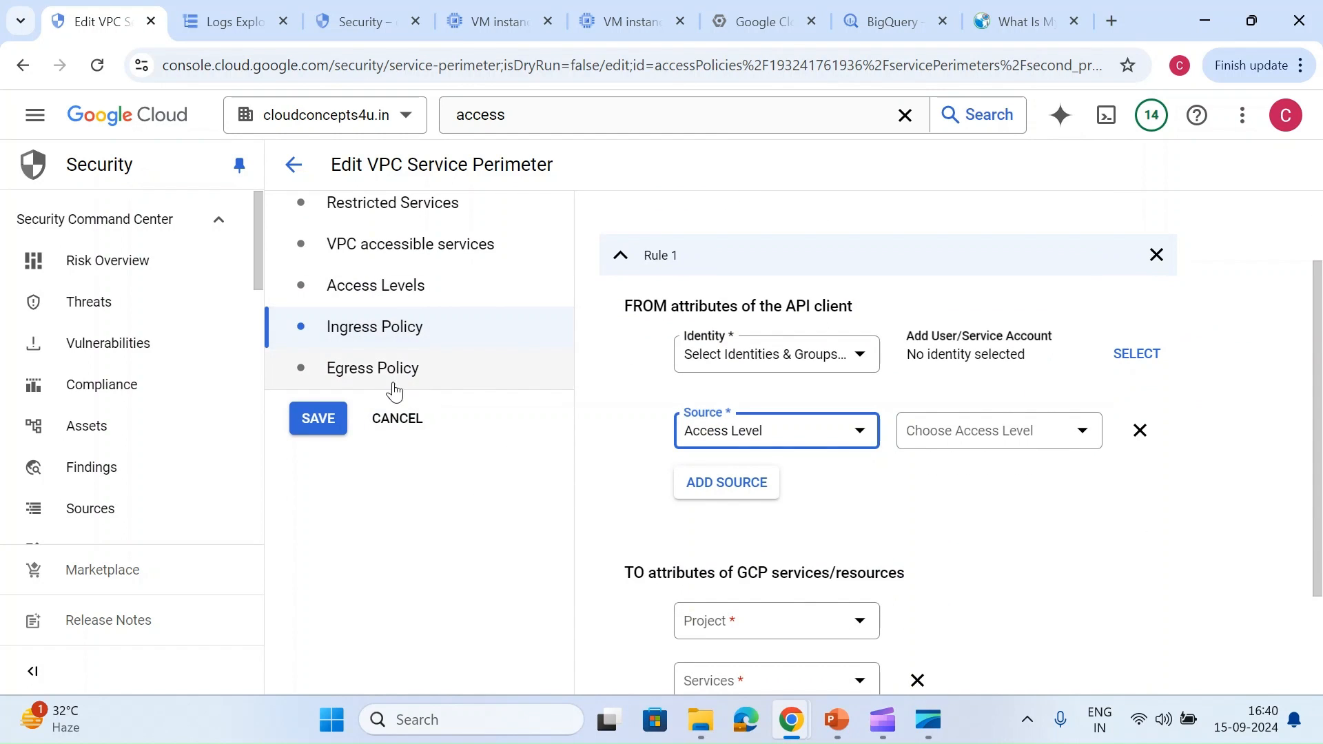
scroll(407, 418, up, 2)
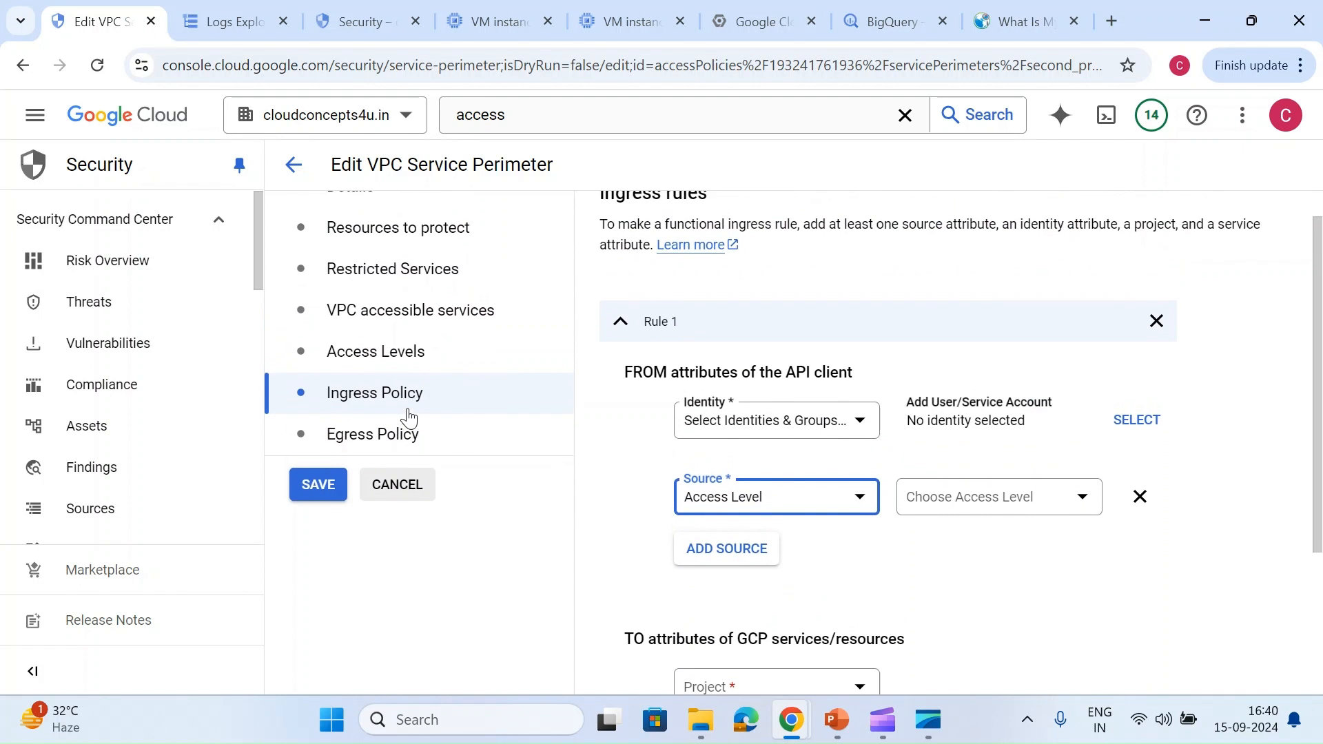
click(397, 522)
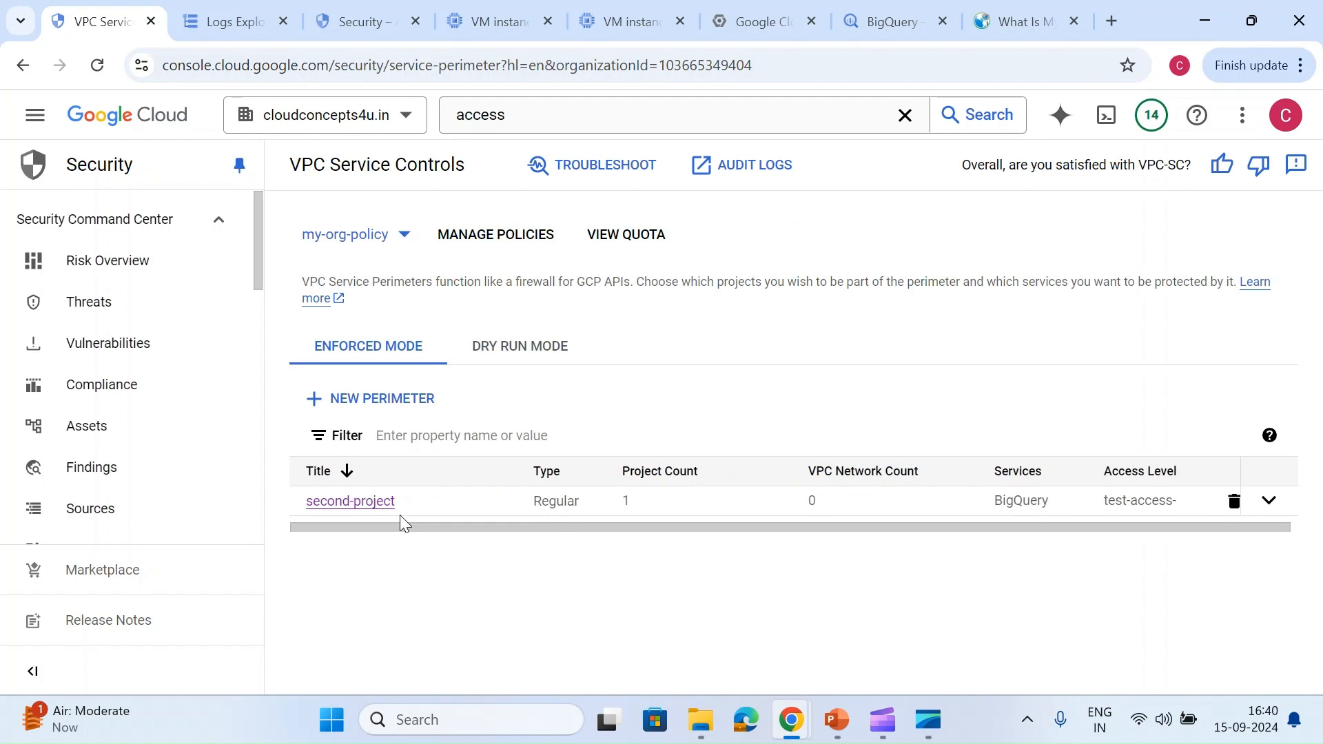
Reopen the second-project perimeter for editing and examine its protected projects, VPC networks, restricted services and VPC accessible services
click(344, 407)
click(376, 501)
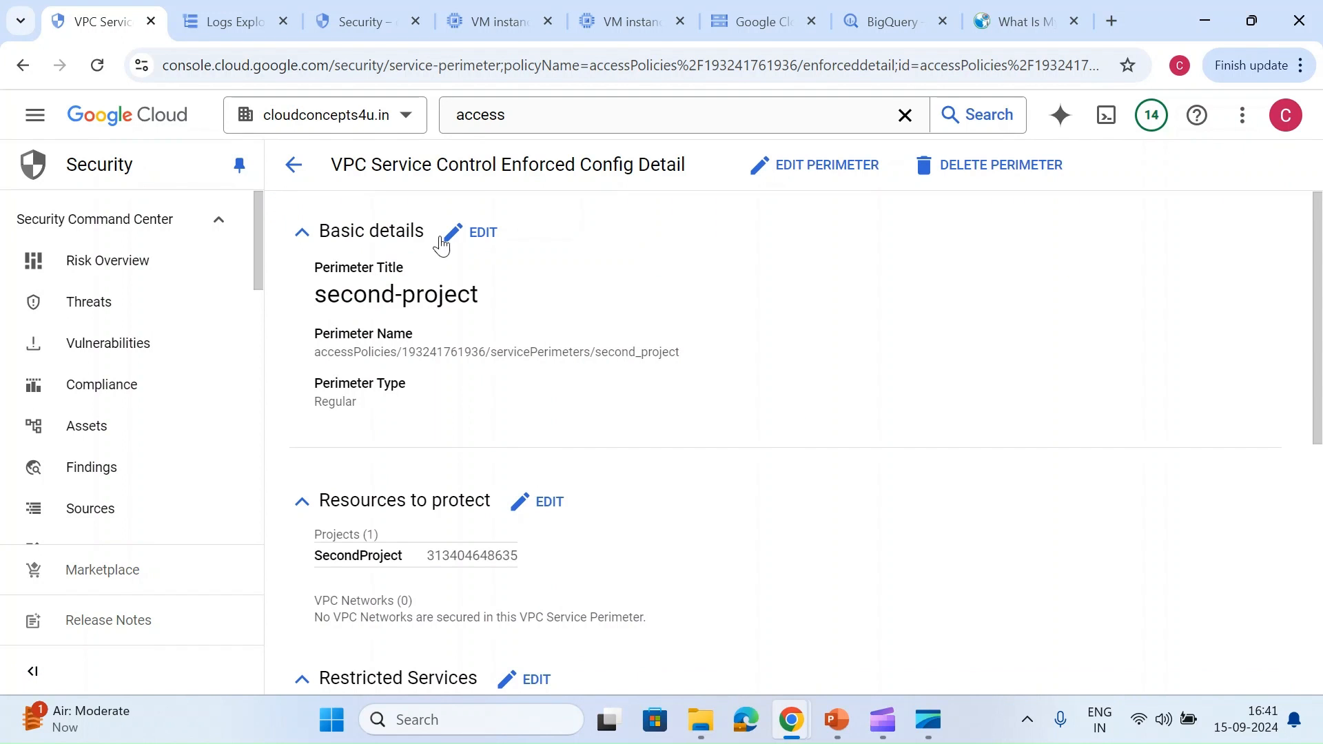
click(834, 169)
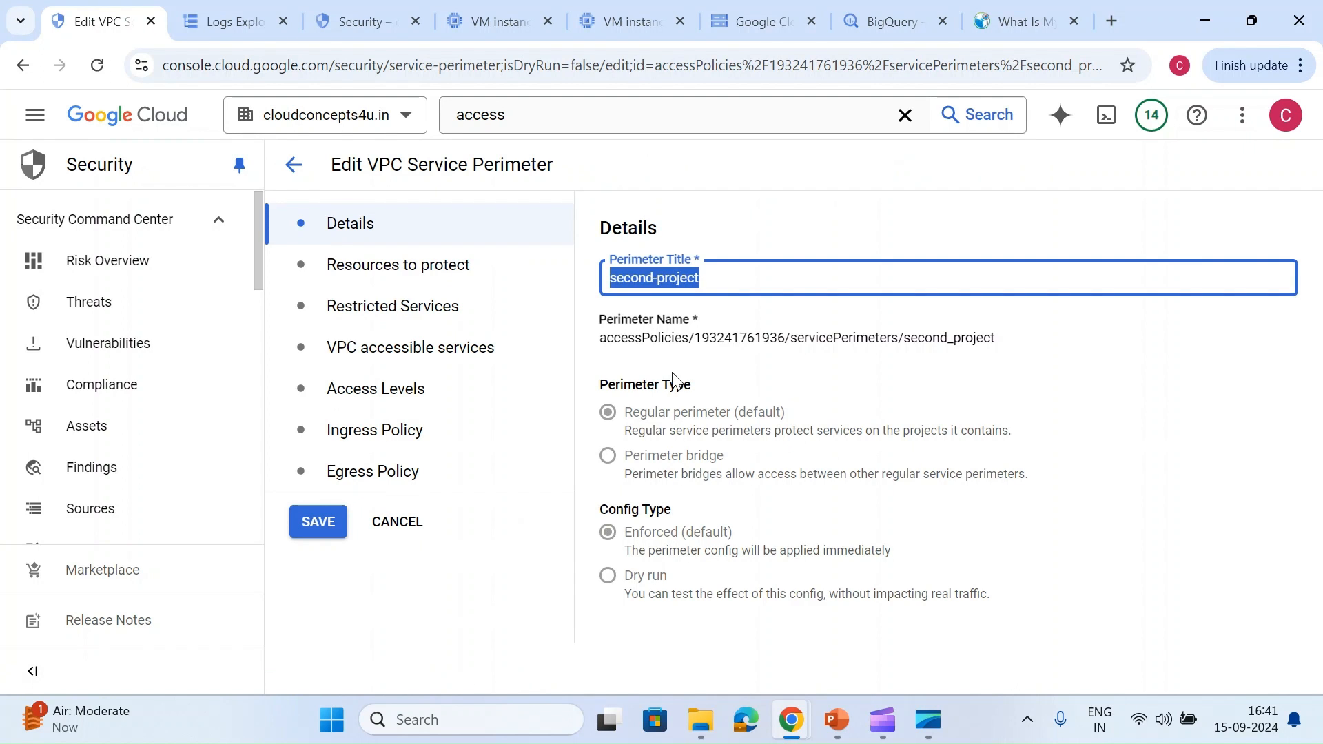
click(345, 267)
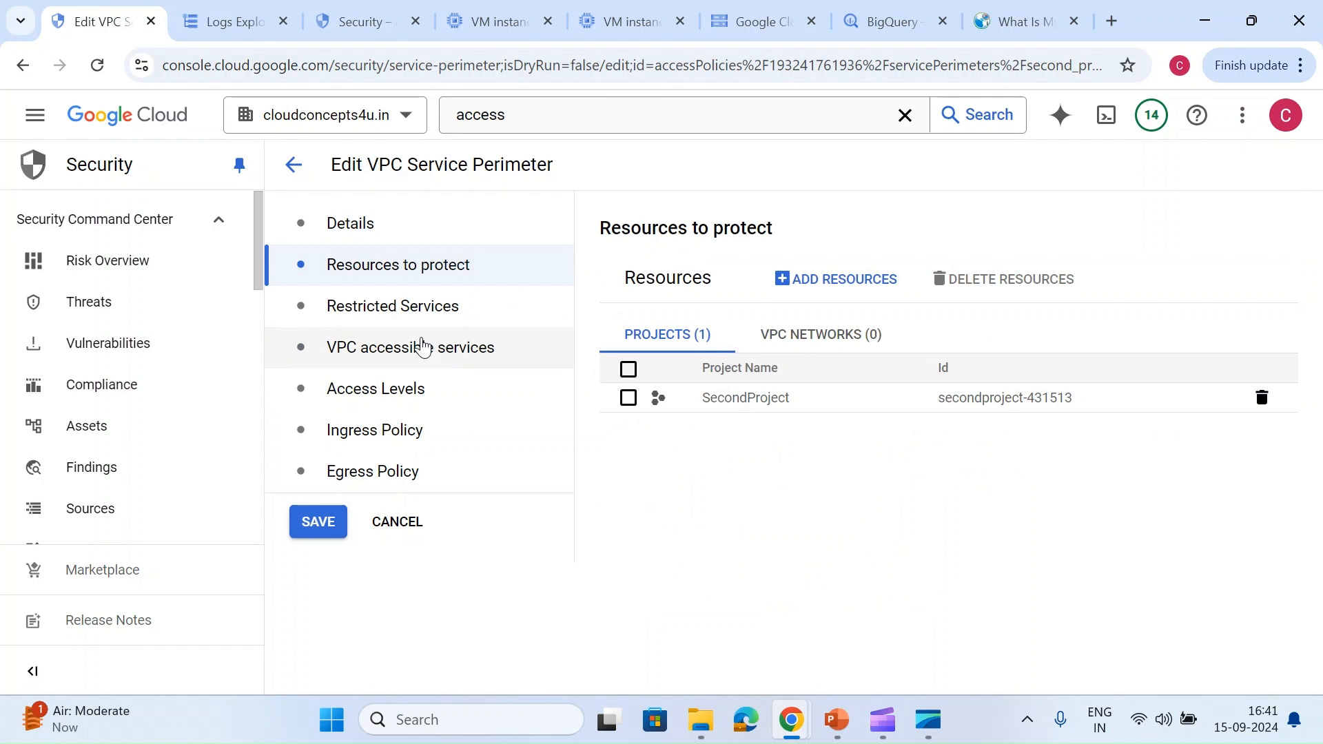
click(787, 345)
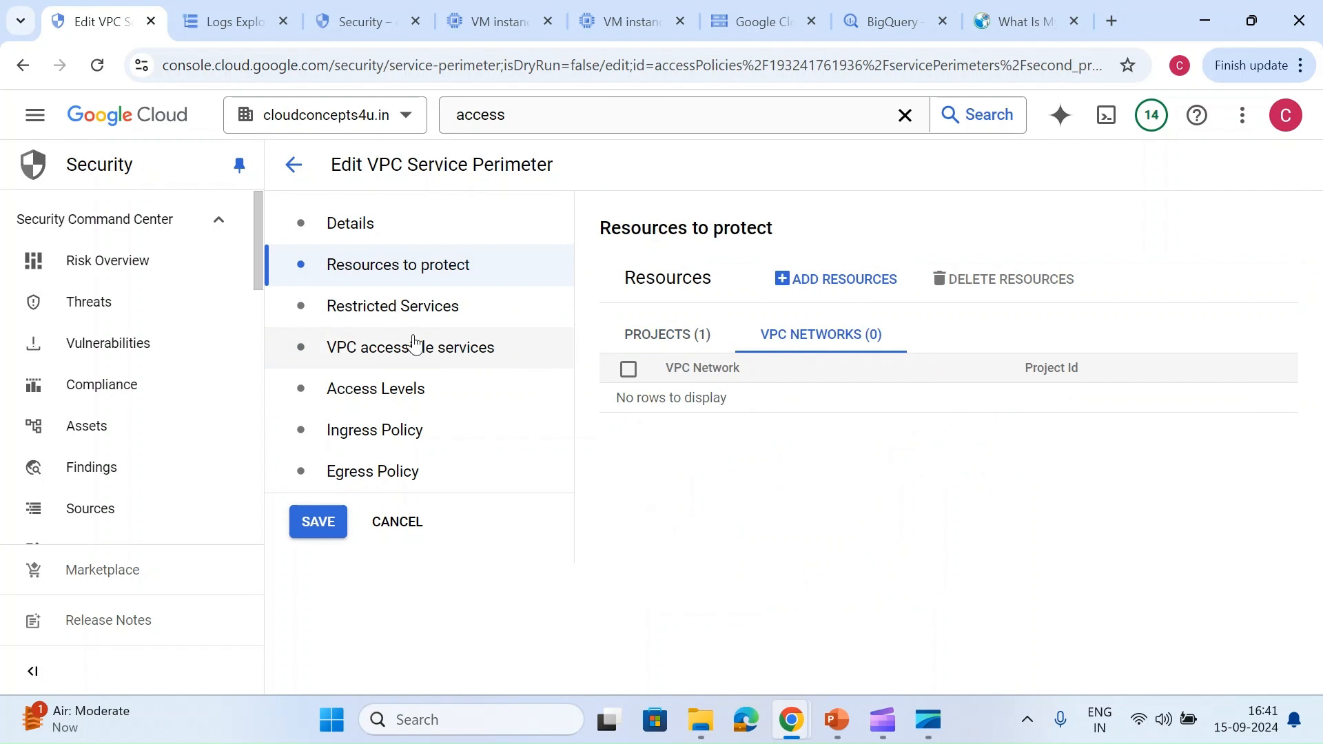
click(383, 310)
click(405, 348)
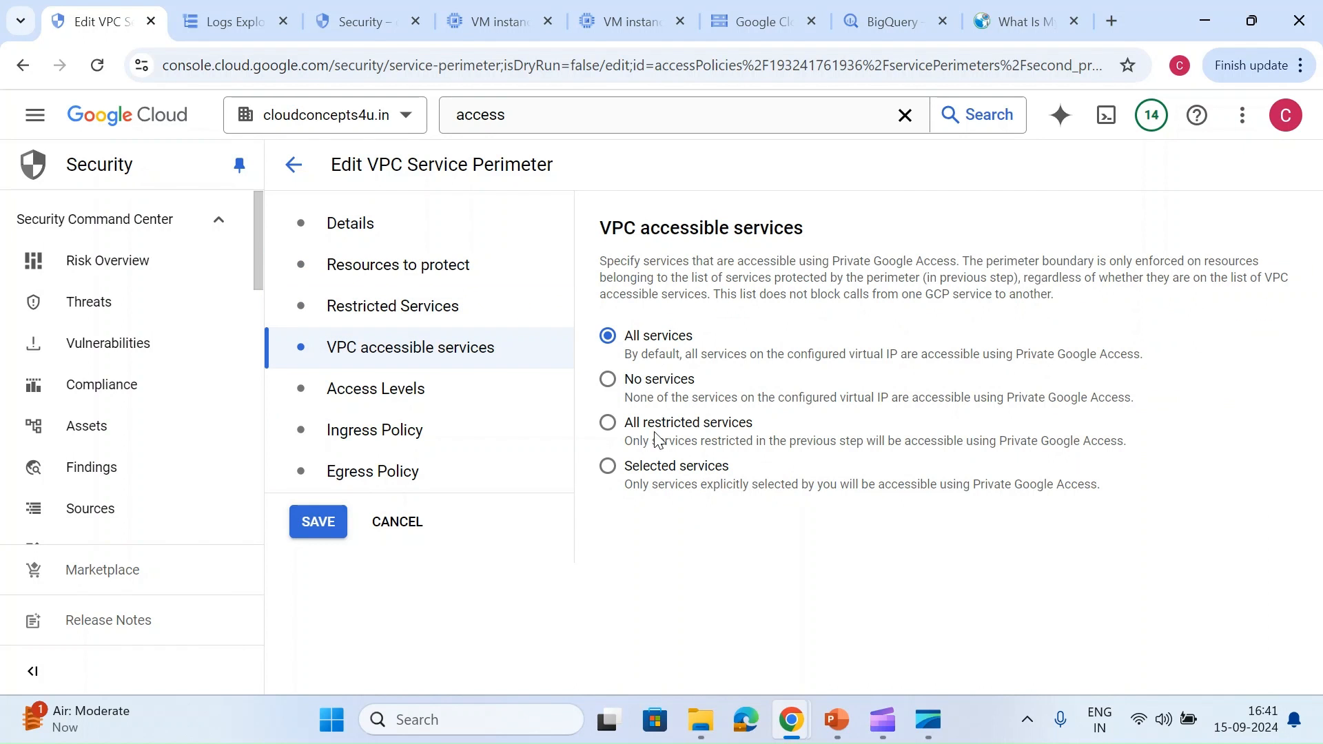